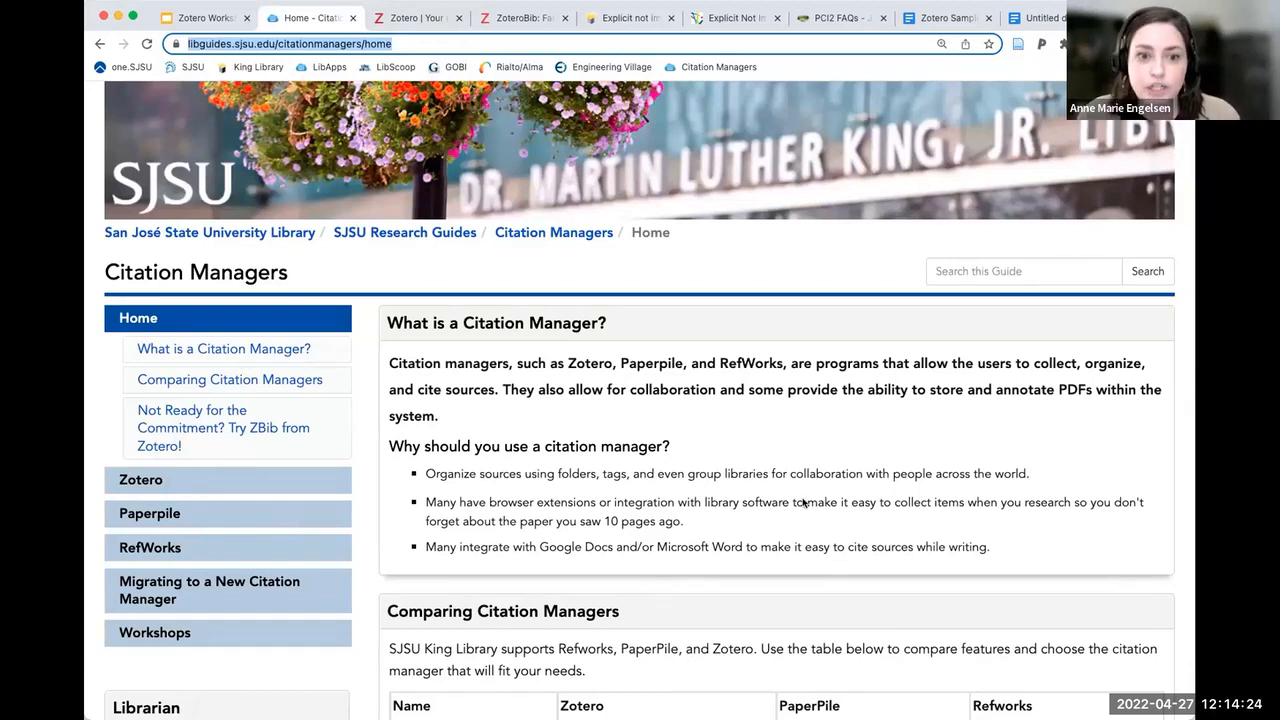
Review the citation manager comparison in the library guide and open the linked ZoteroBib site.
scroll(699, 387, "down", 5)
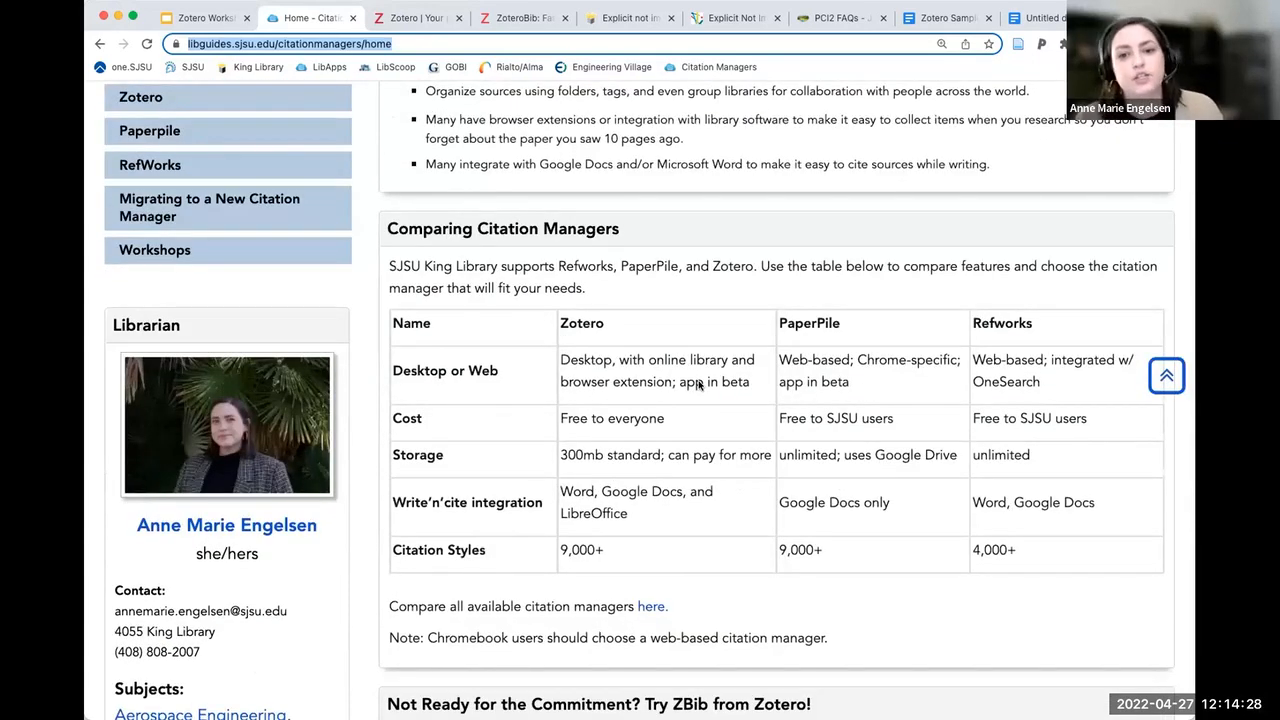
scroll(722, 381, "down", 6)
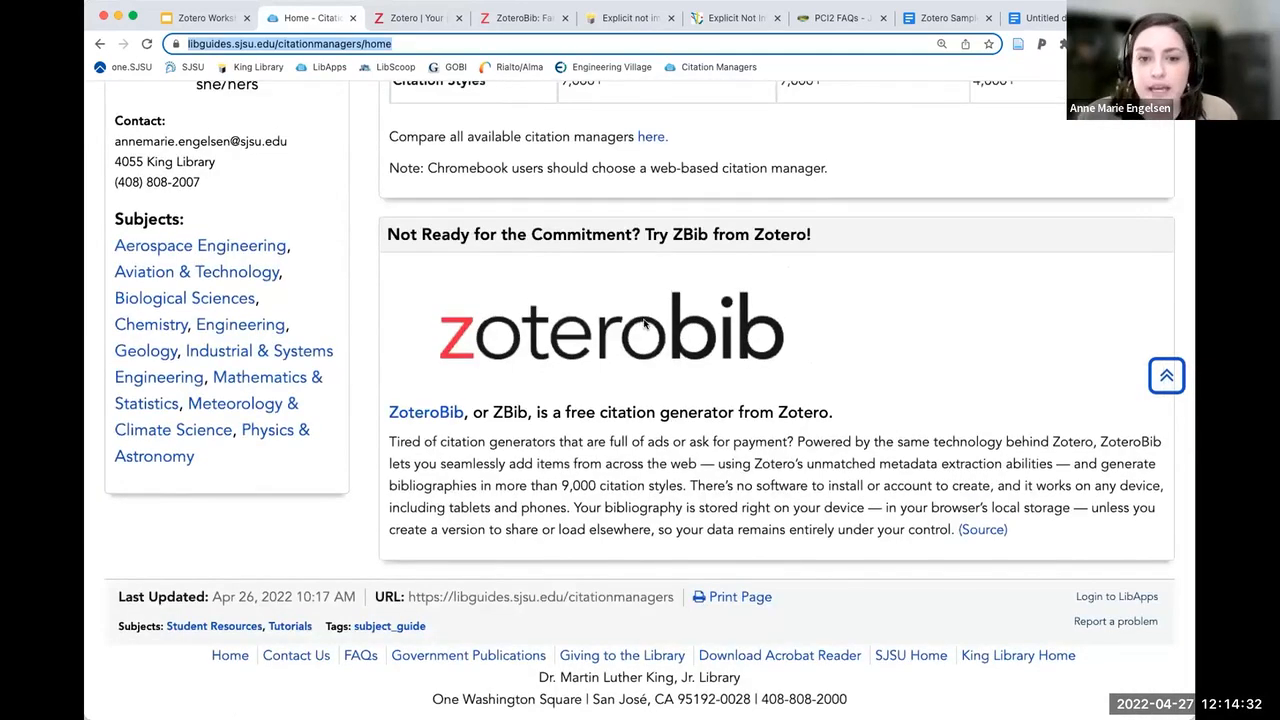
left_click(430, 410)
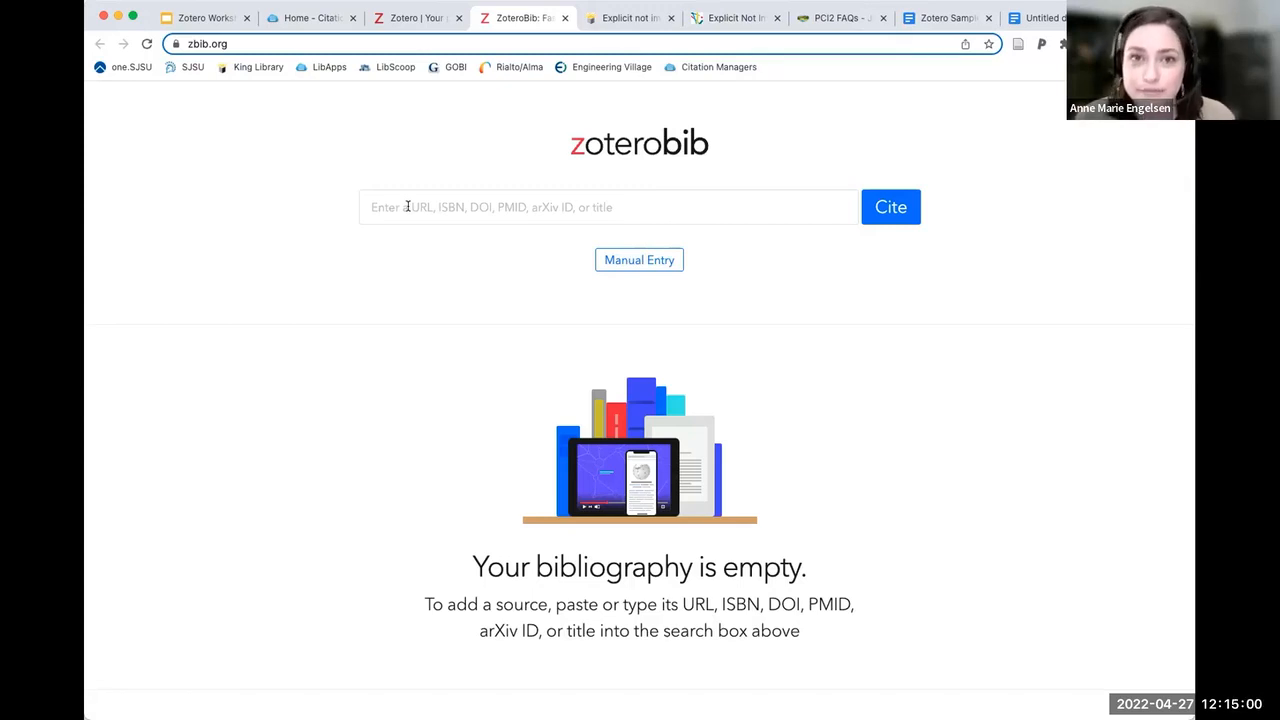
Copy the PLOS ONE article's web address and cite it in ZoteroBib.
left_click(732, 18)
left_click(525, 43)
key("ctrl+c")
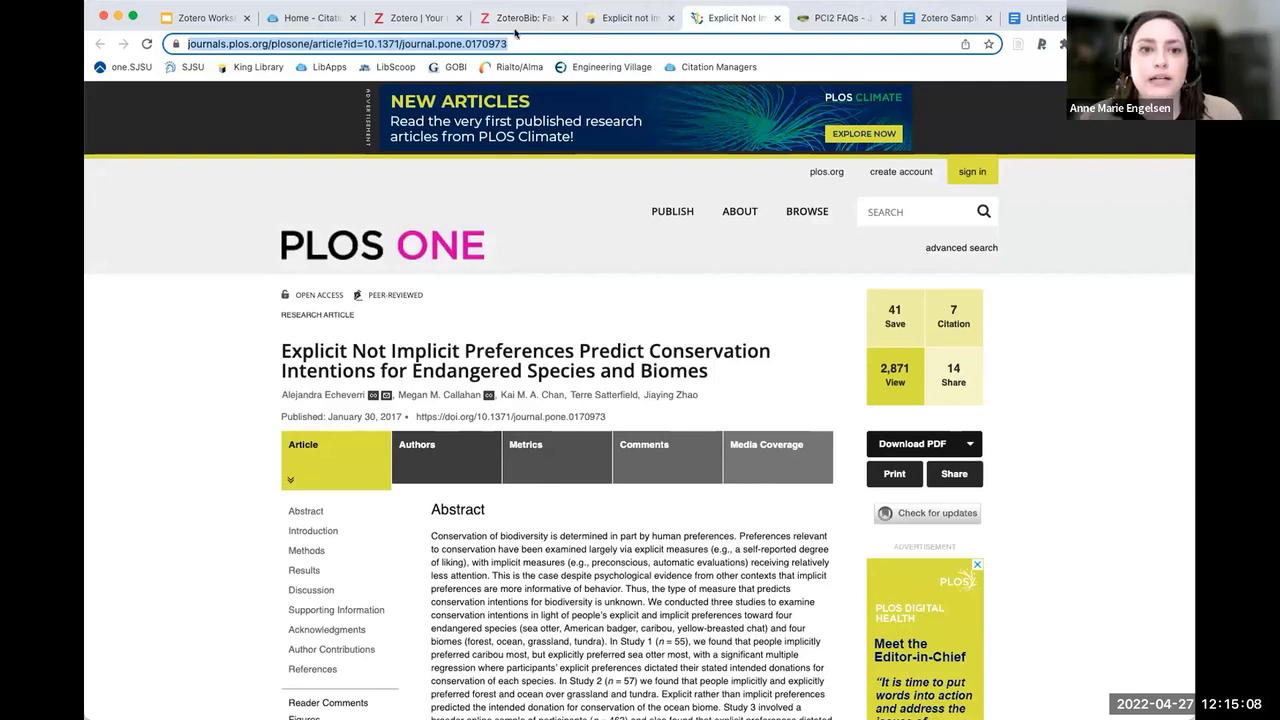
left_click(522, 17)
left_click(493, 206)
key("ctrl+v")
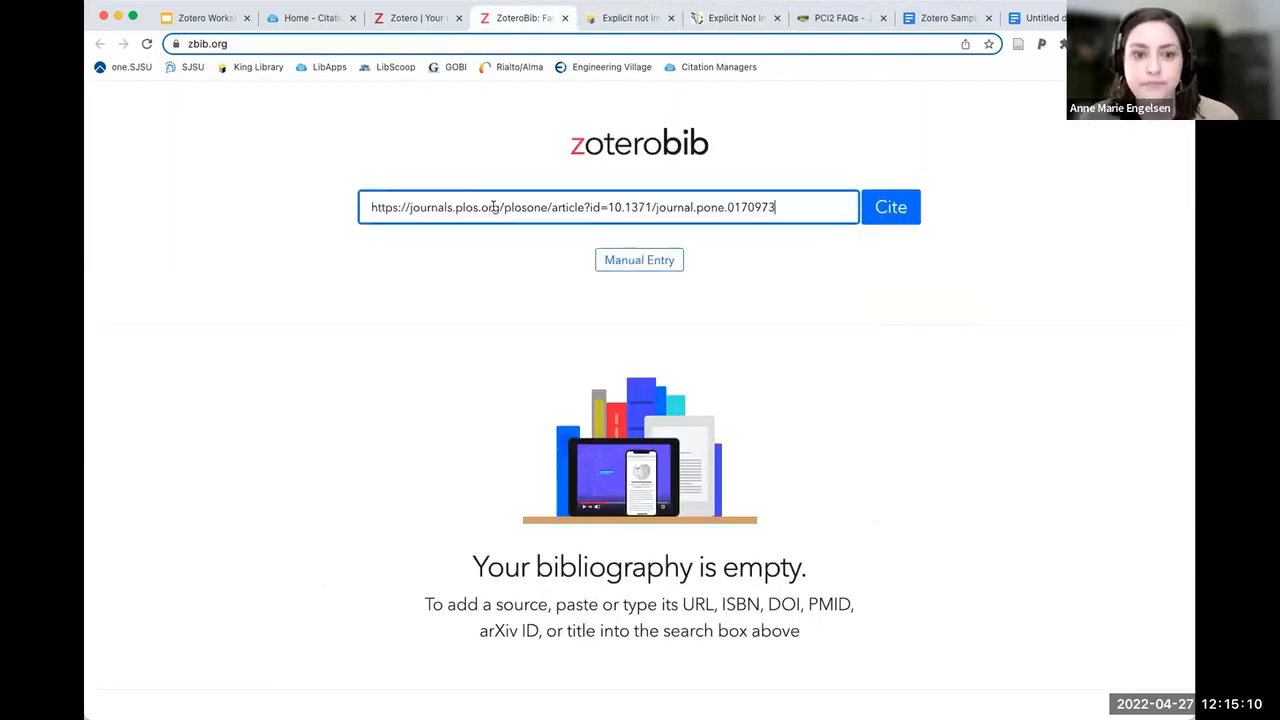
key("Return")
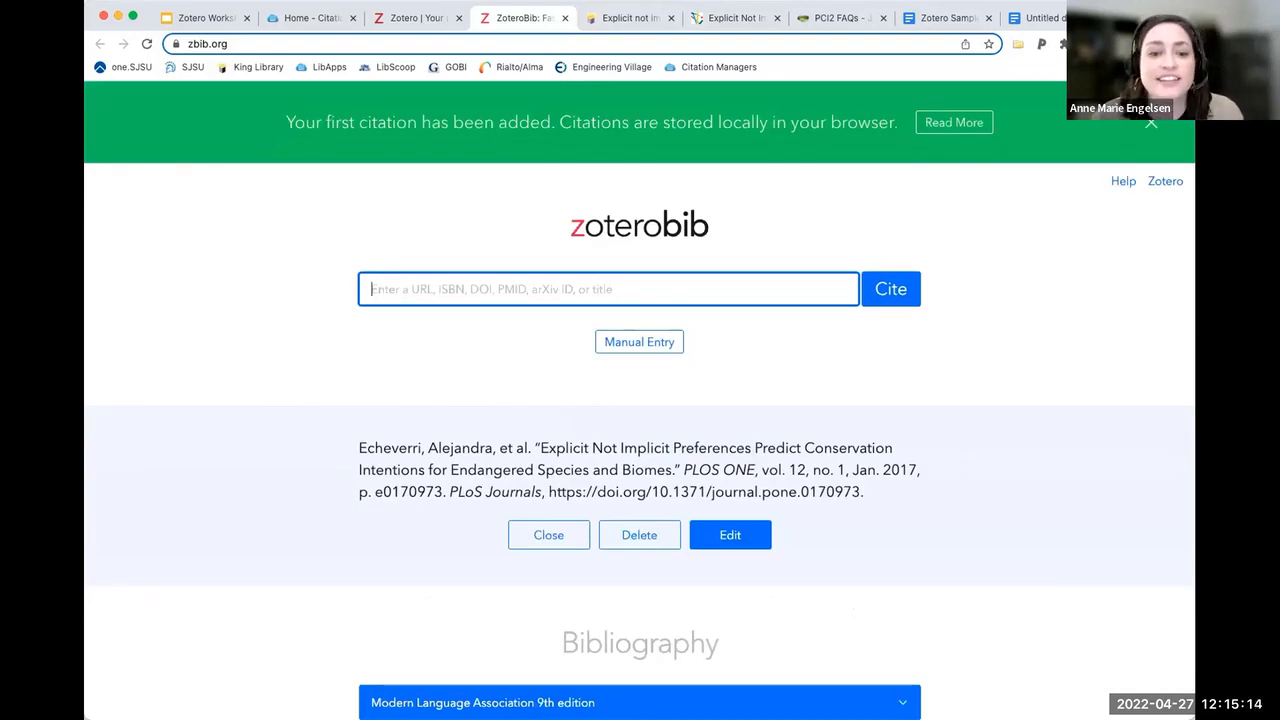
Set the bibliography style to American Psychological Association 7th edition and accept the sentence-case title conversion.
scroll(641, 432, "down", 5)
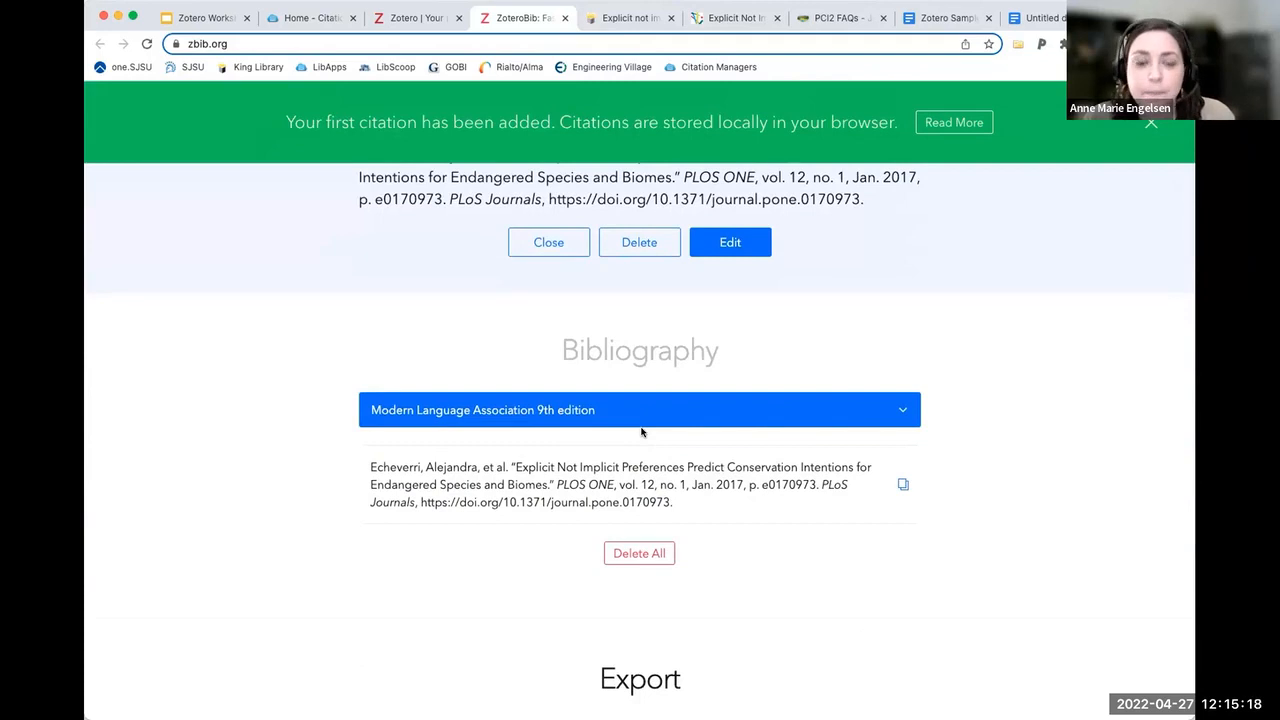
left_click(628, 411)
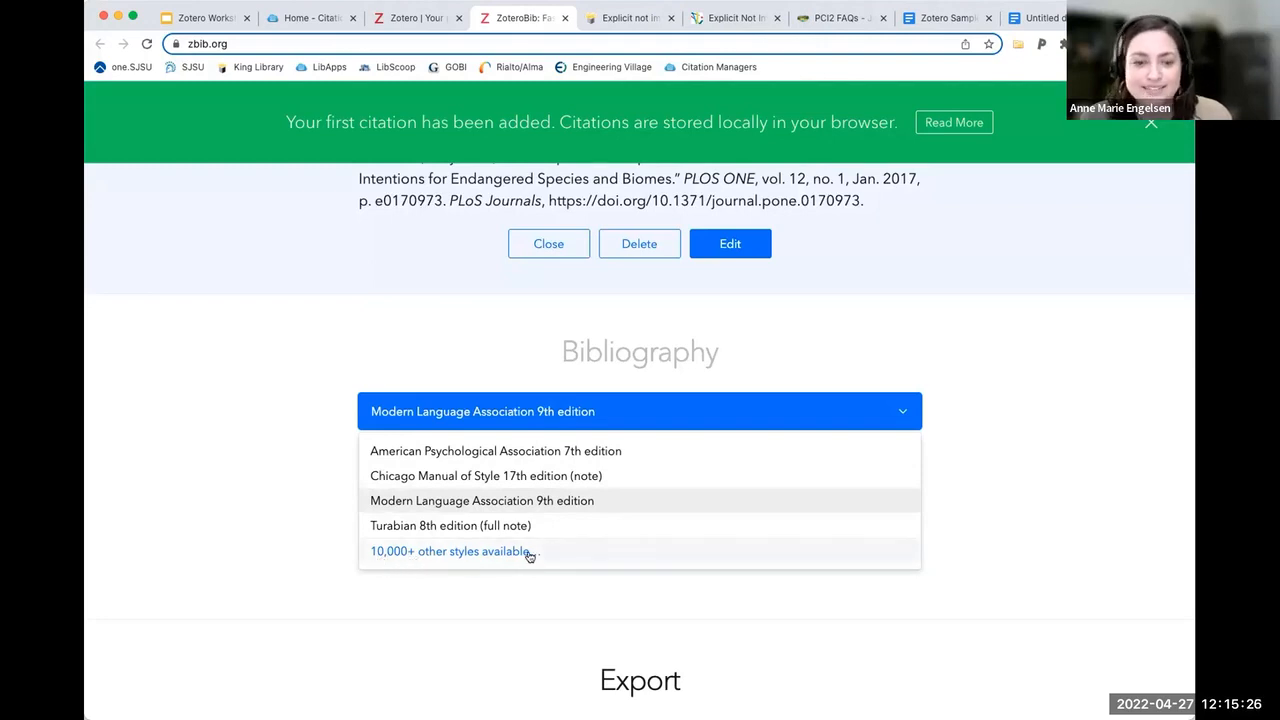
left_click(531, 450)
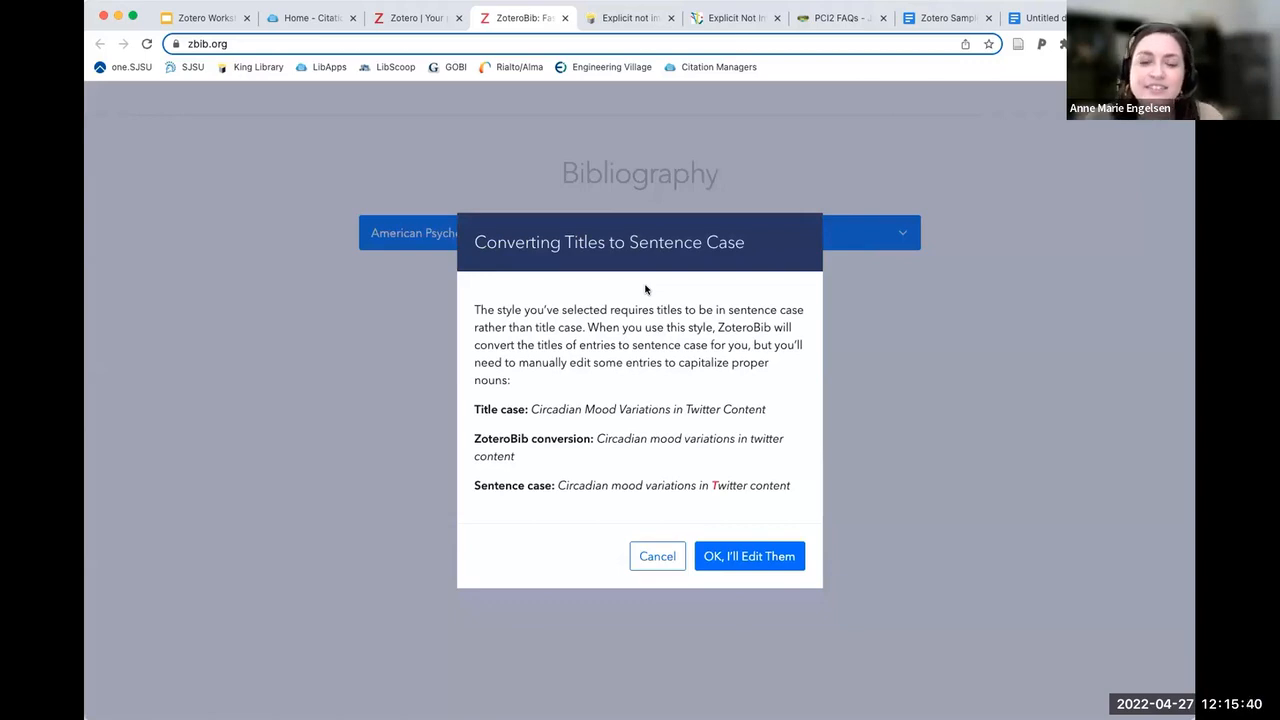
left_click(716, 556)
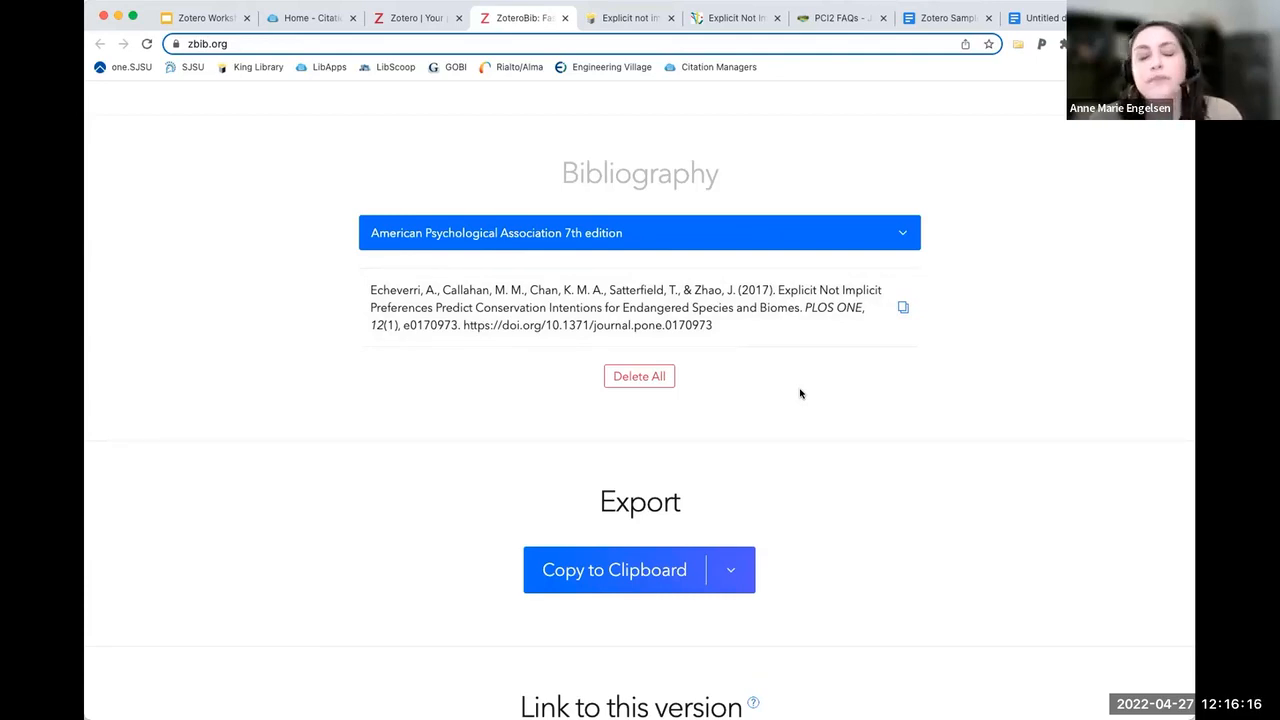
Review the export options and preview the bibliography entry's in-text citation without copying it.
scroll(800, 393, "down", 3)
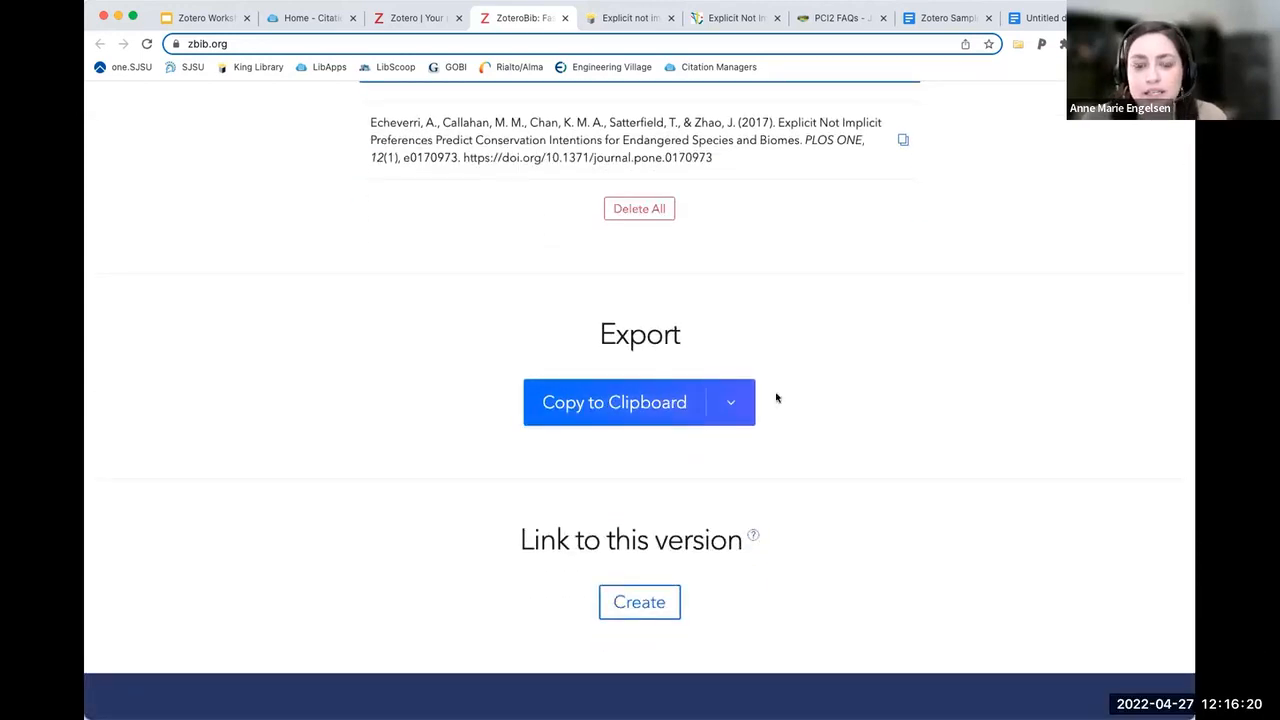
scroll(794, 400, "up", 3)
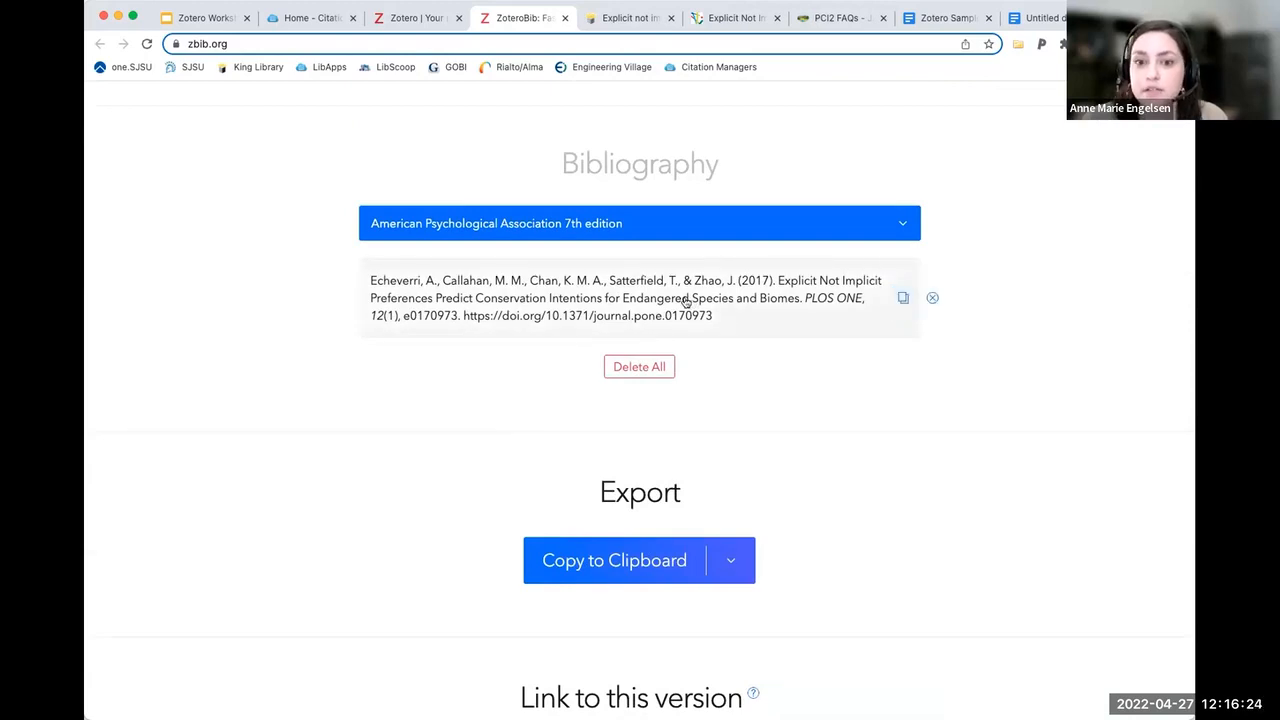
left_click(902, 299)
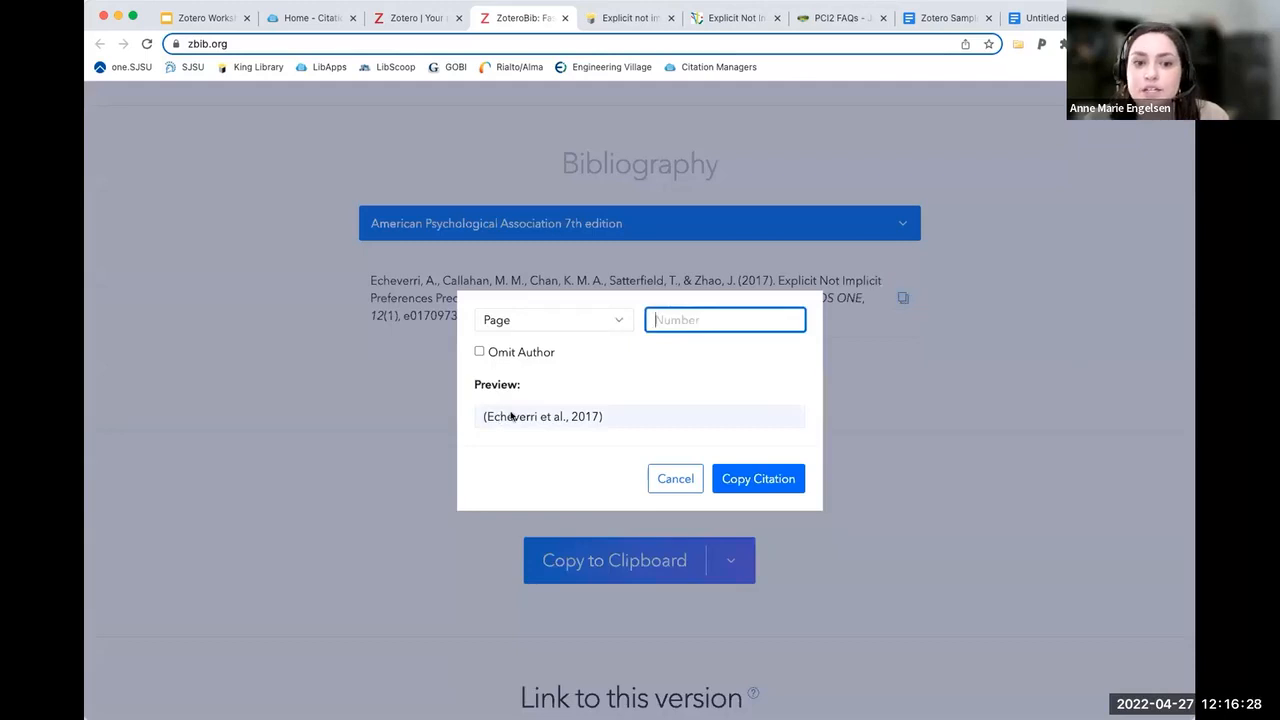
left_click(680, 478)
scroll(862, 459, "up", 5)
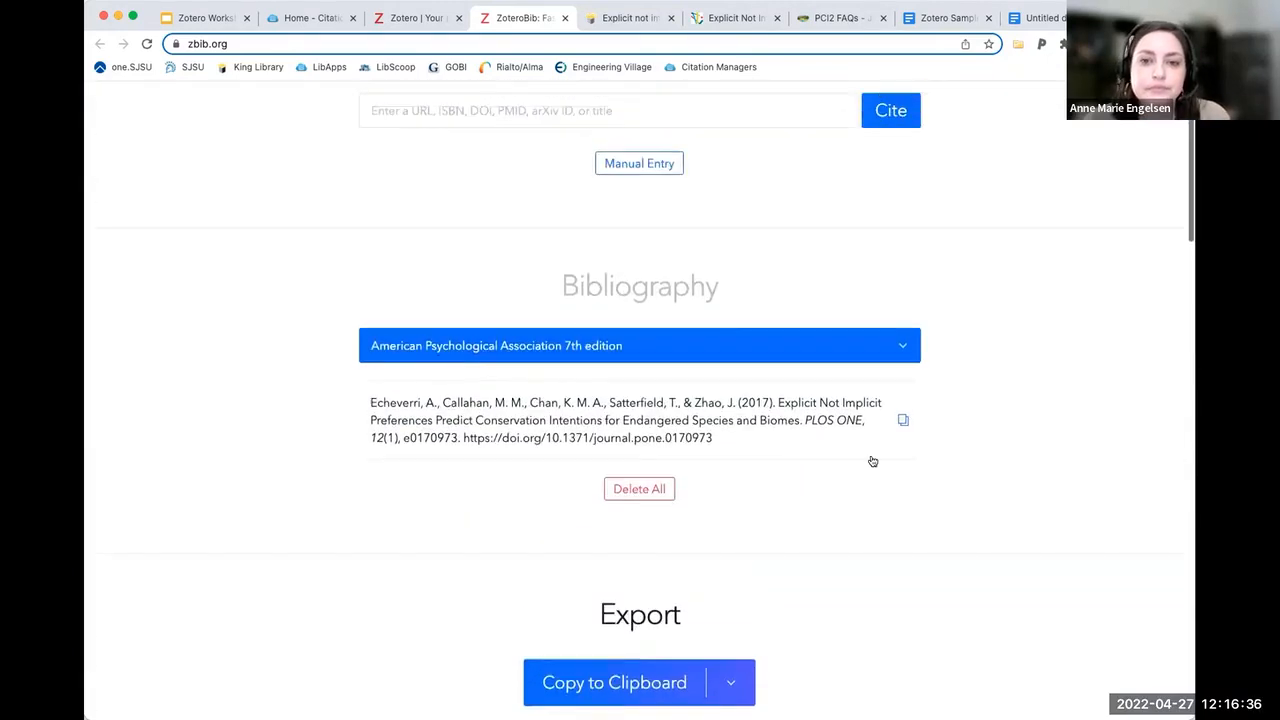
left_click(399, 43)
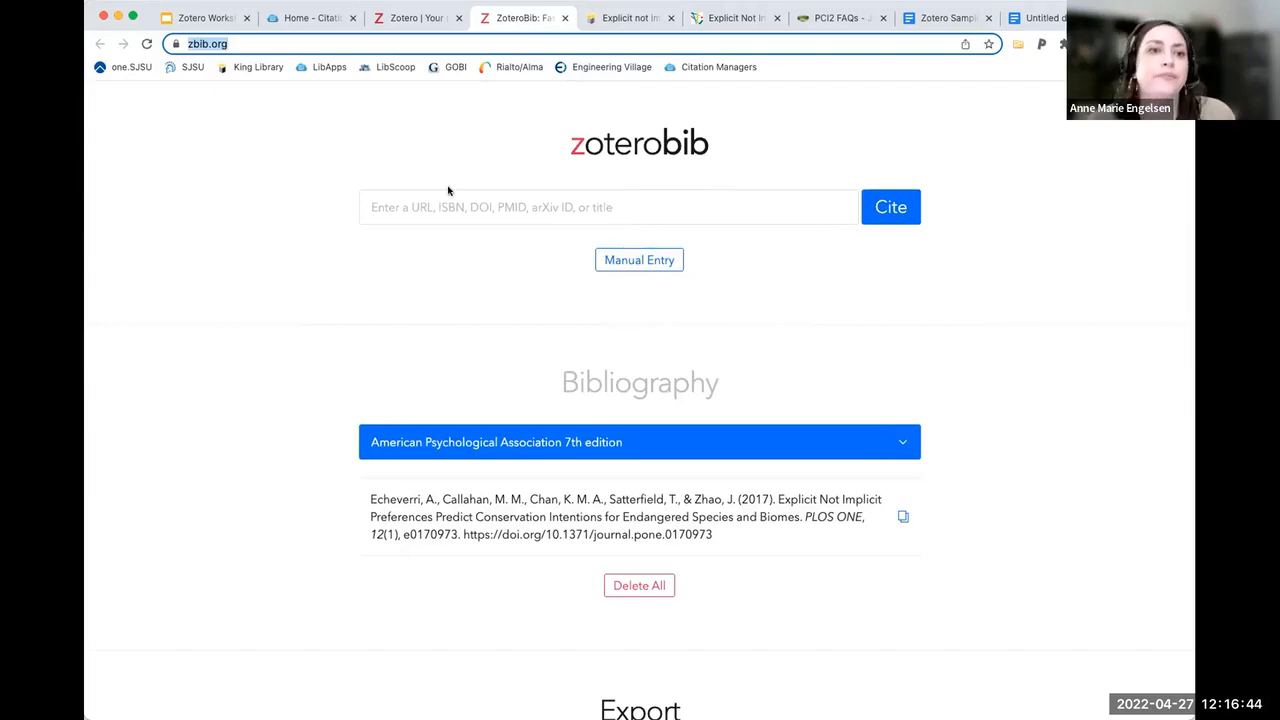
Open the Zotero page of the Citation Managers guide, and open the download page on zotero.org.
left_click(263, 18)
scroll(513, 318, "up", 6)
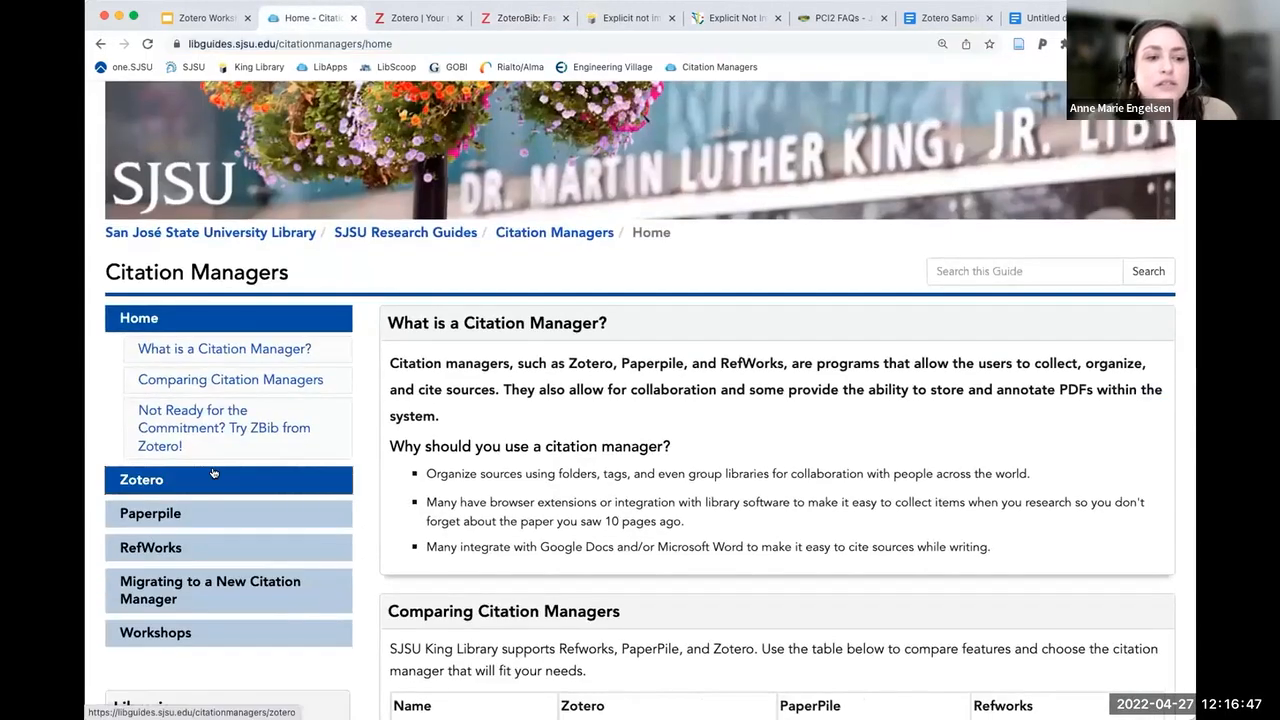
left_click(213, 476)
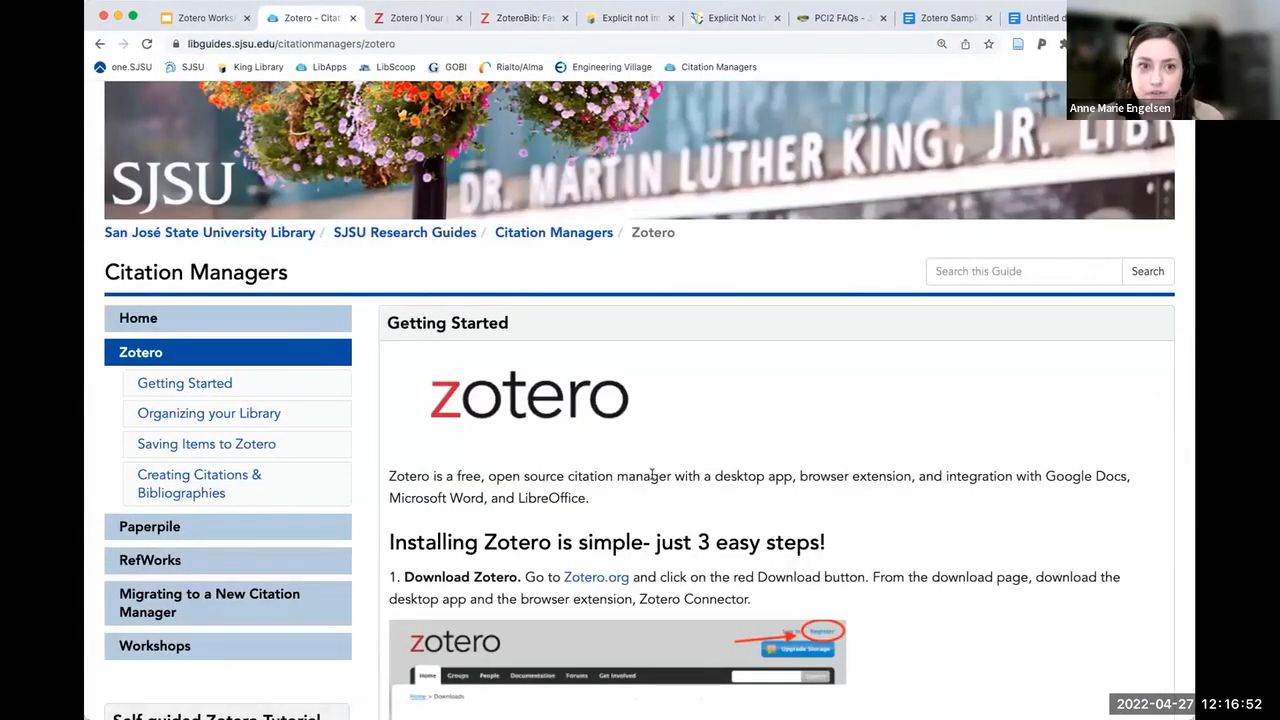
scroll(676, 475, "down", 3)
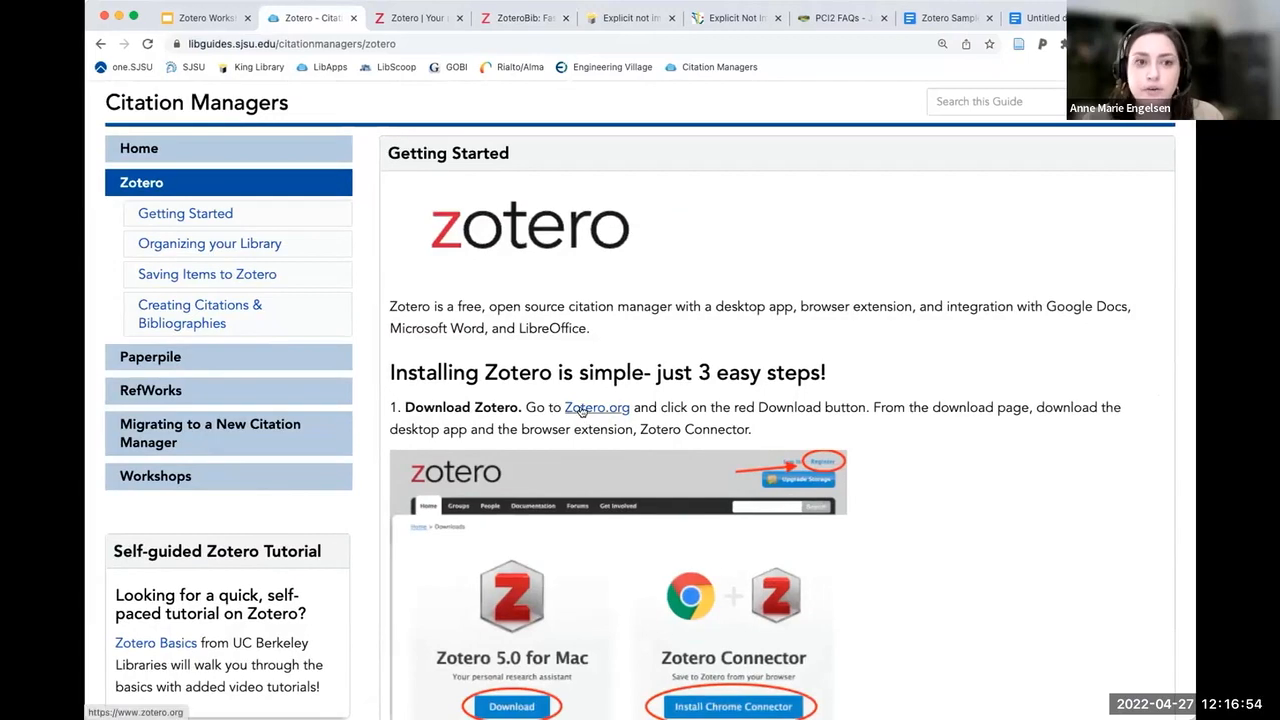
left_click(420, 20)
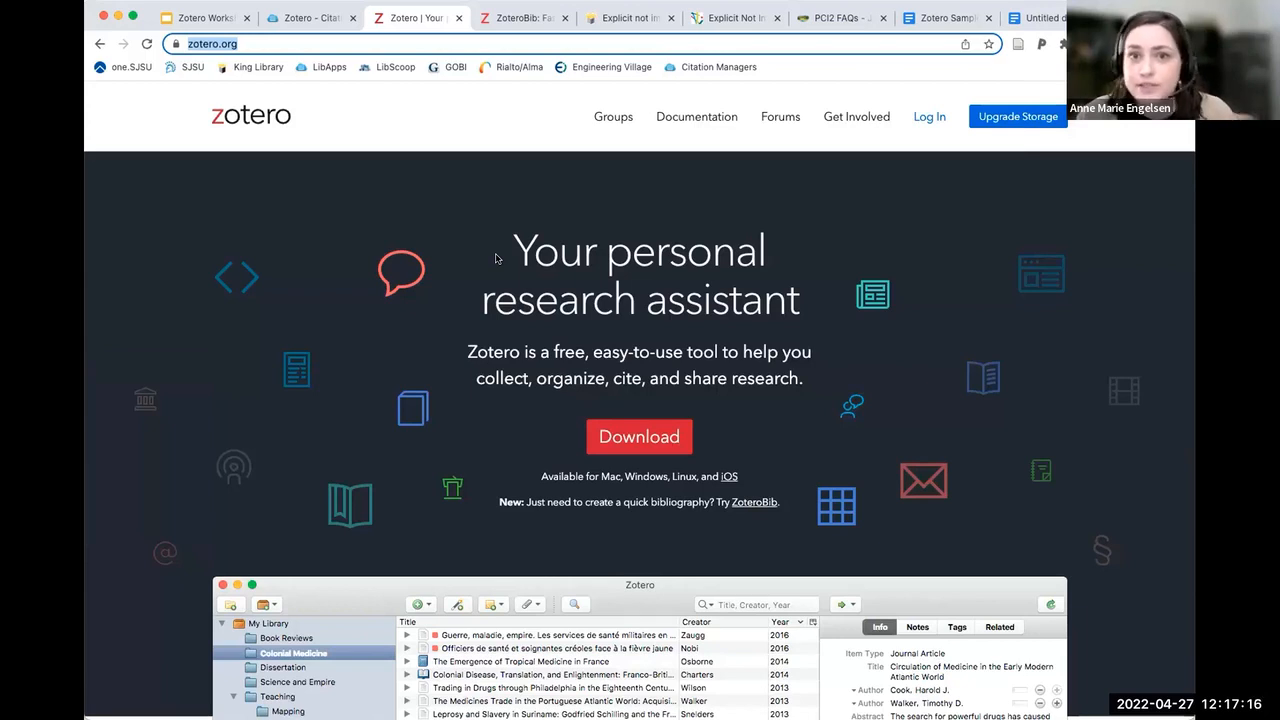
left_click(648, 440)
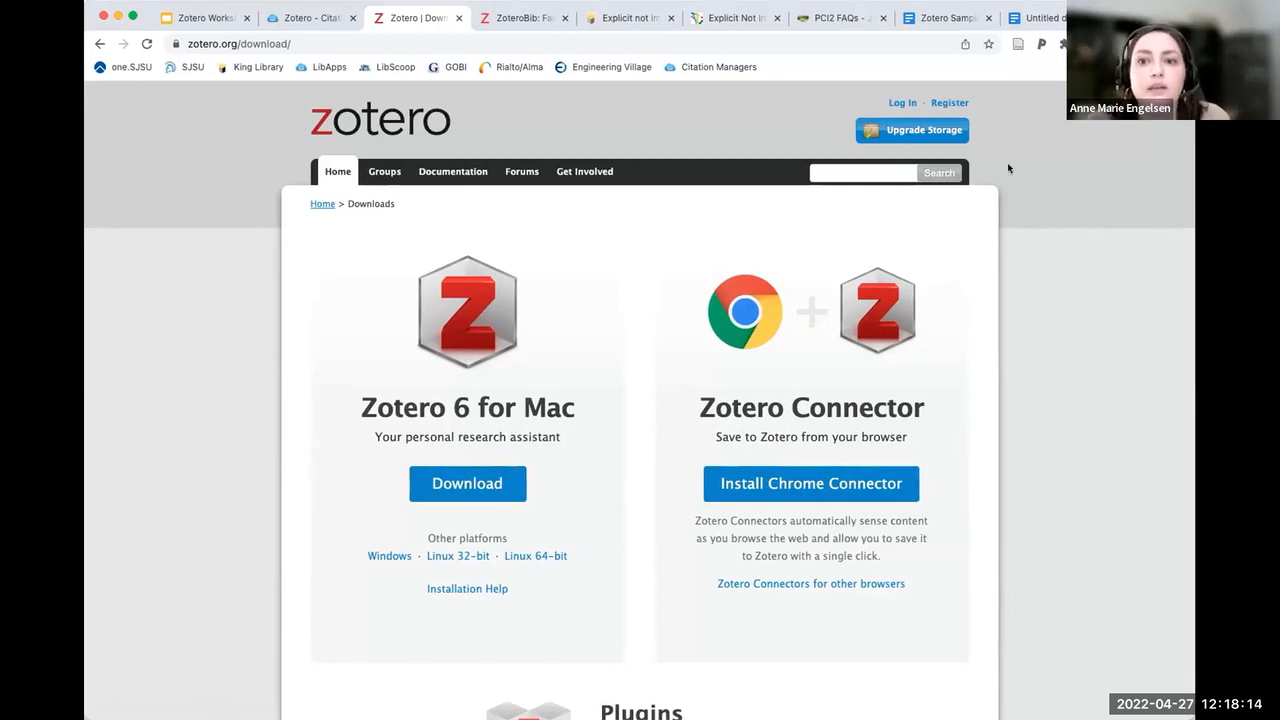
Open the Zotero account registration page in a new browser tab and look over its form.
right_click(950, 104)
left_click(975, 114)
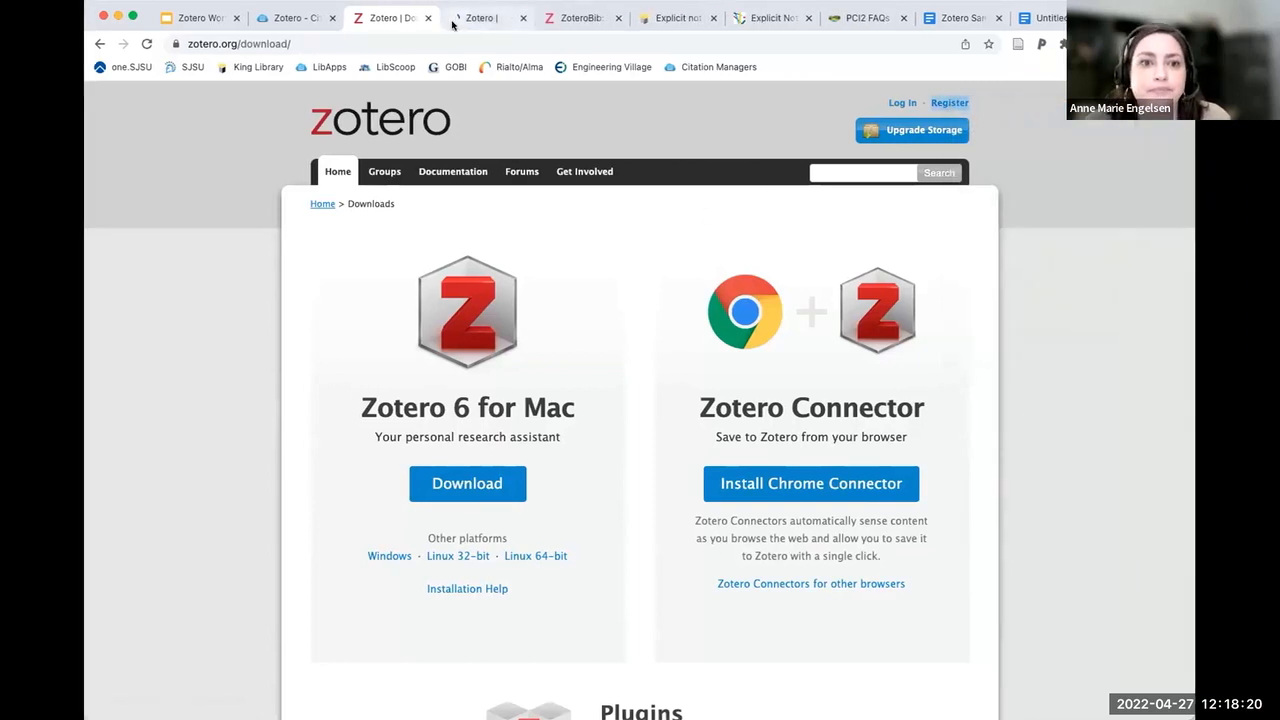
key("ctrl+Tab")
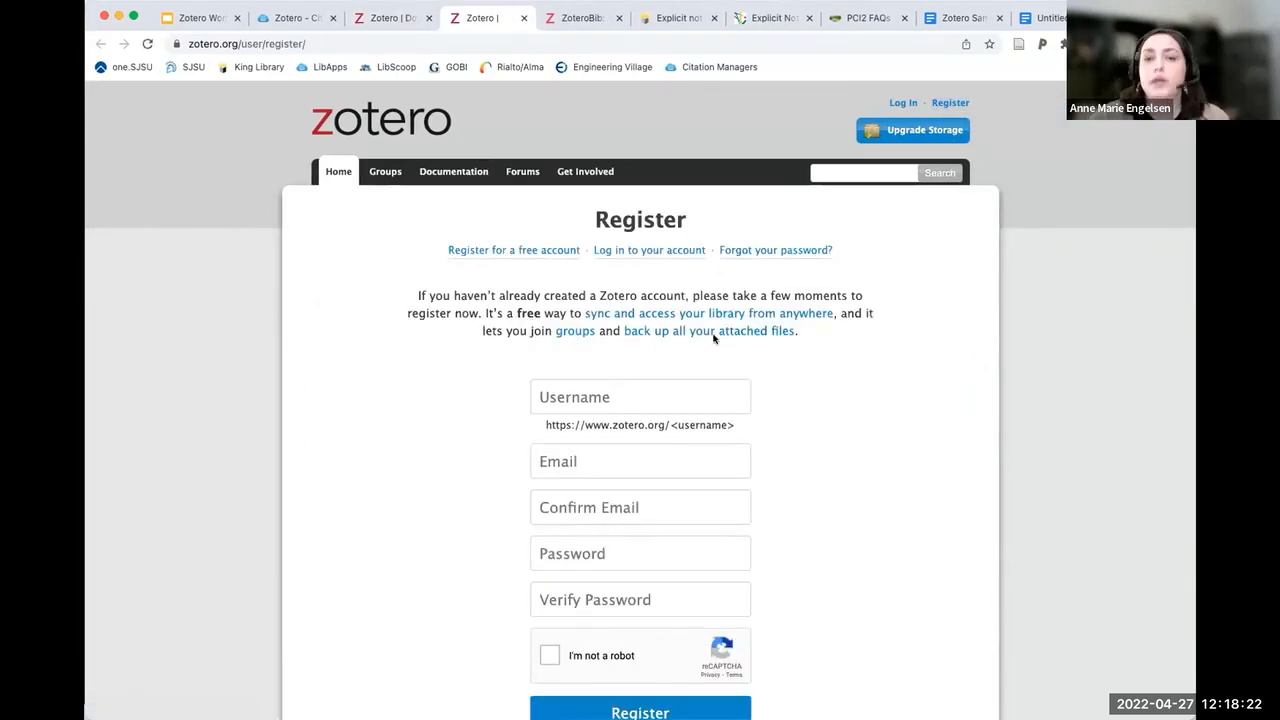
scroll(714, 340, "down", 1)
scroll(714, 340, "down", 1)
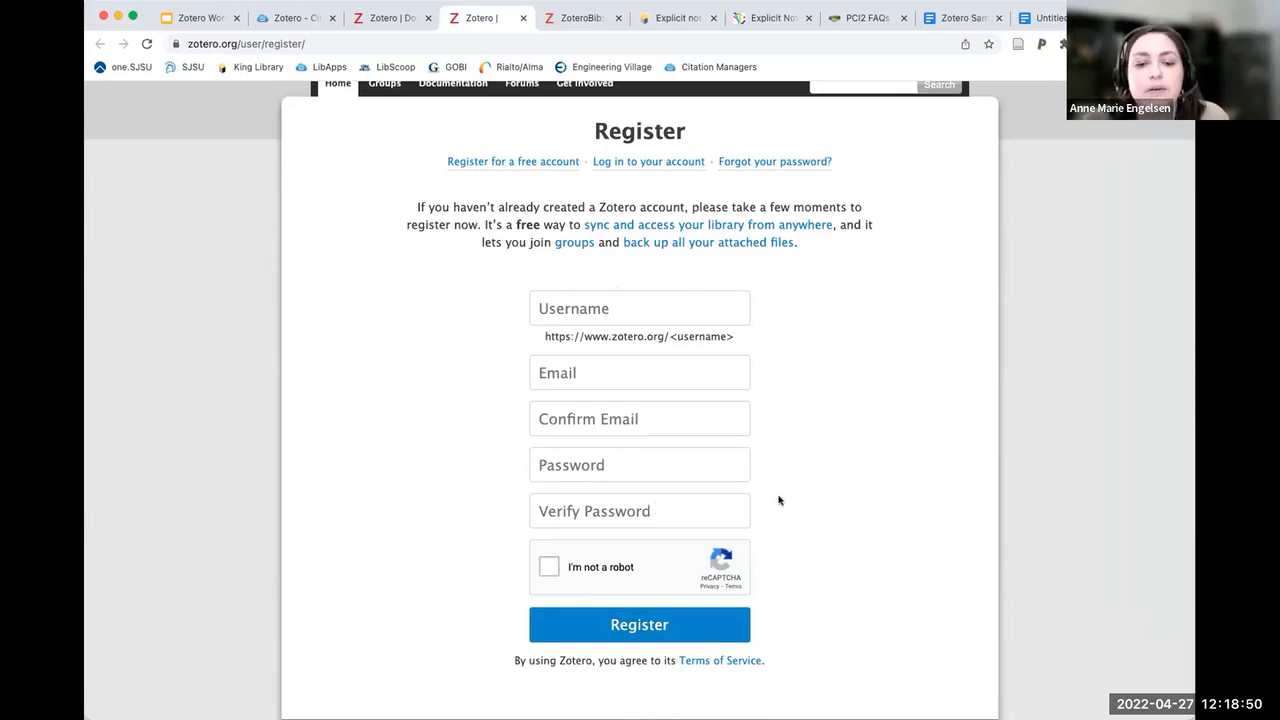
scroll(789, 500, "up", 2)
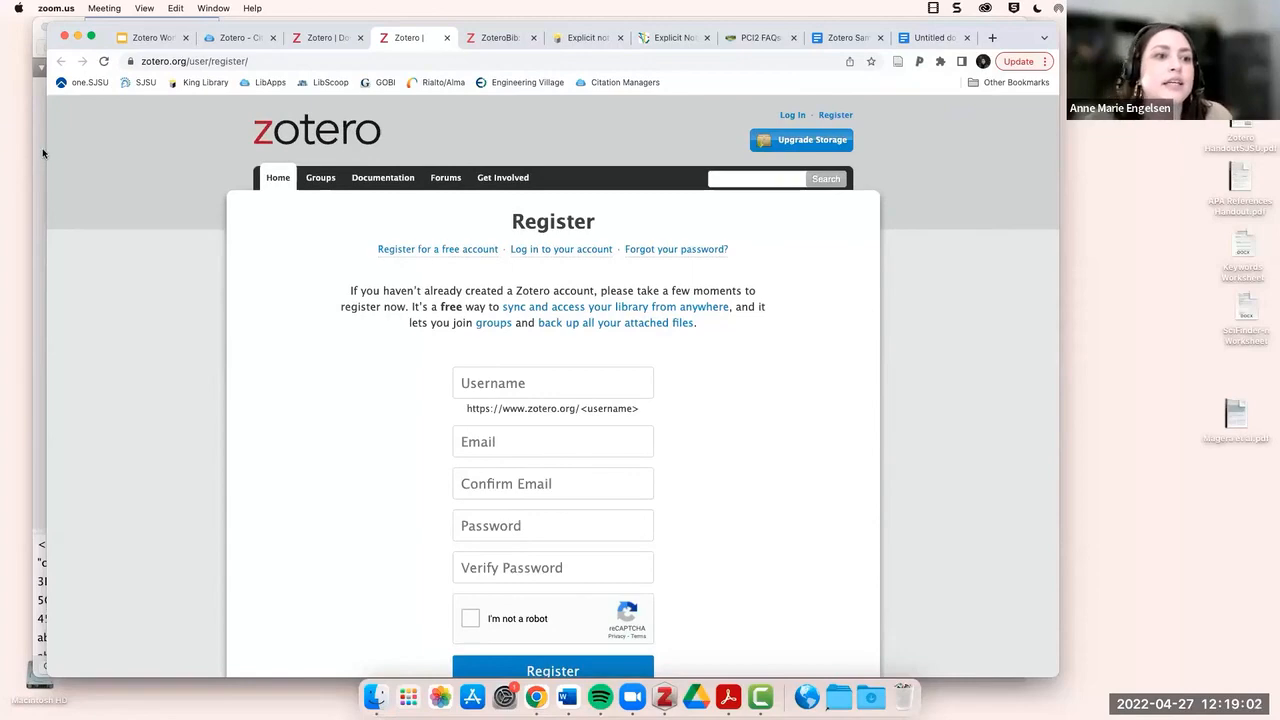
Switch to the Zotero desktop app and open the Sync settings in its preferences.
left_click(42, 153)
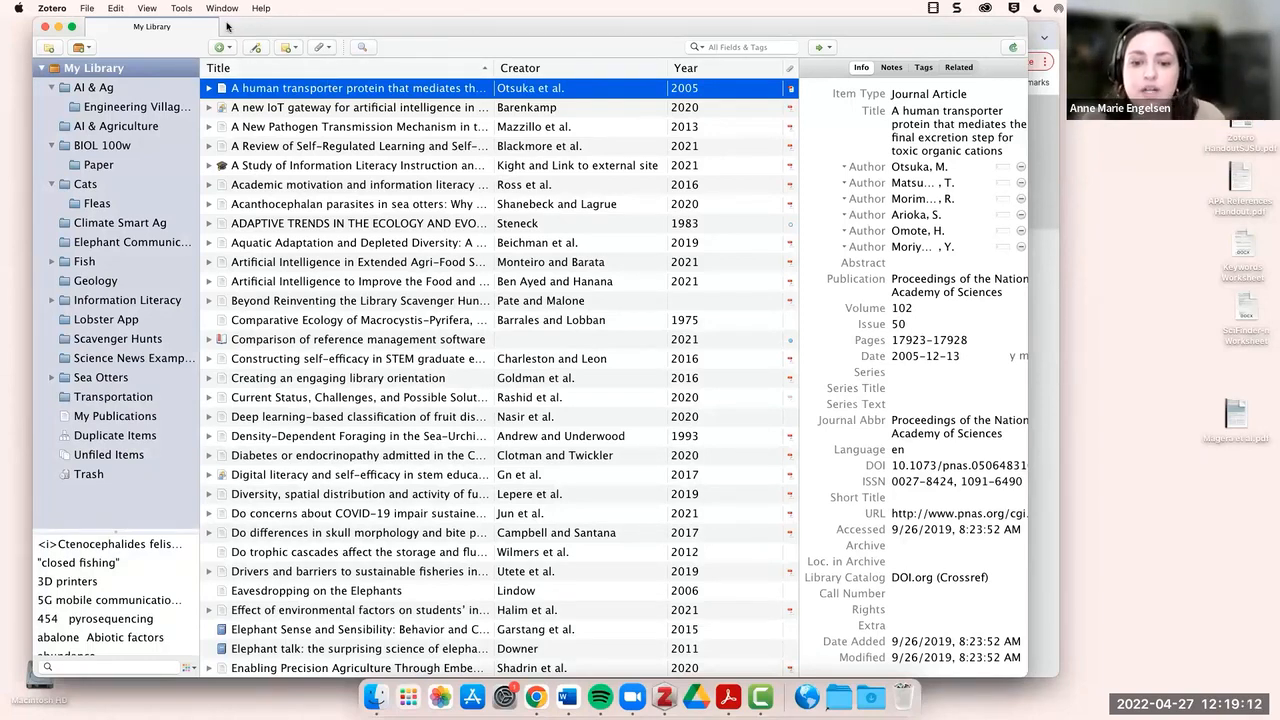
left_click(58, 9)
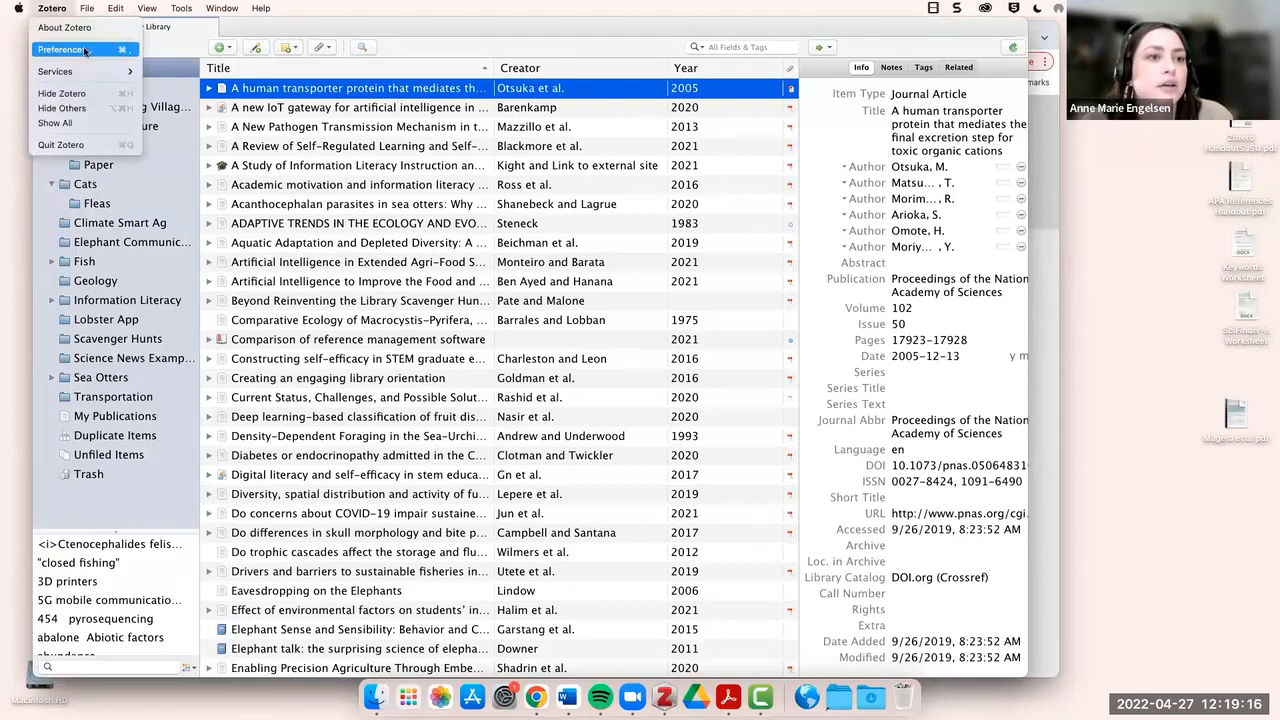
left_click(62, 49)
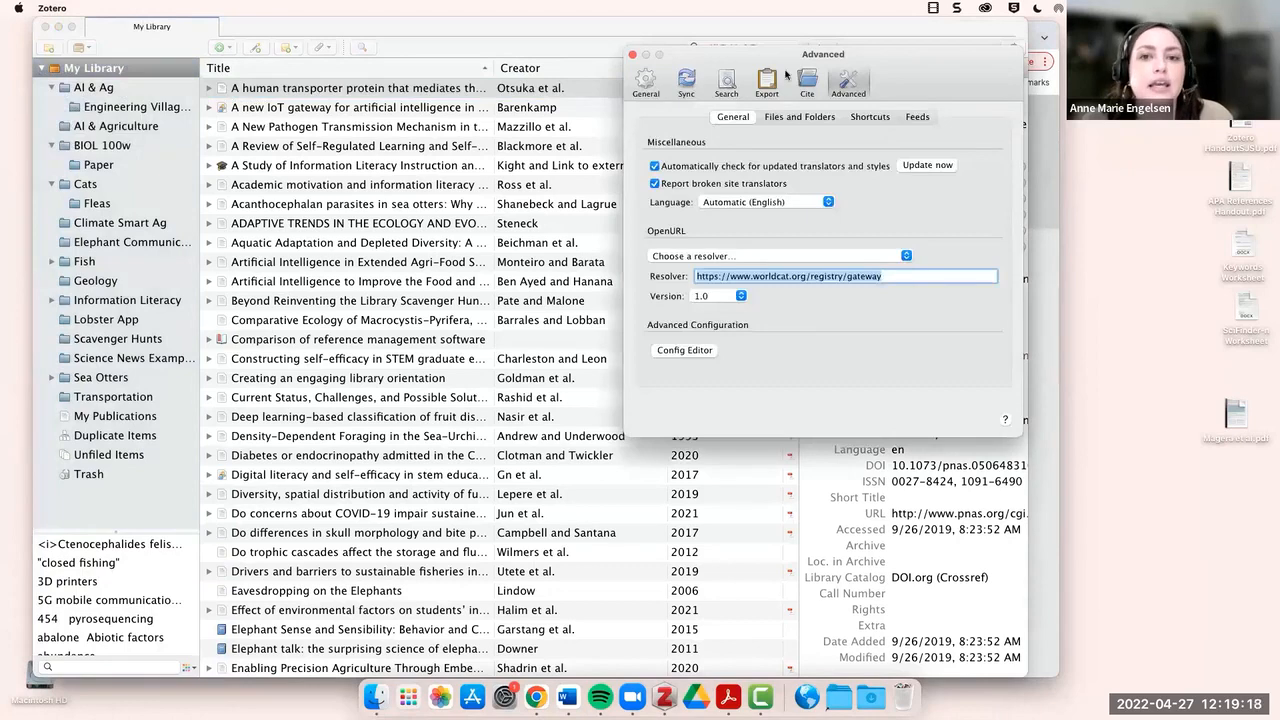
left_click_drag(779, 61, 544, 62)
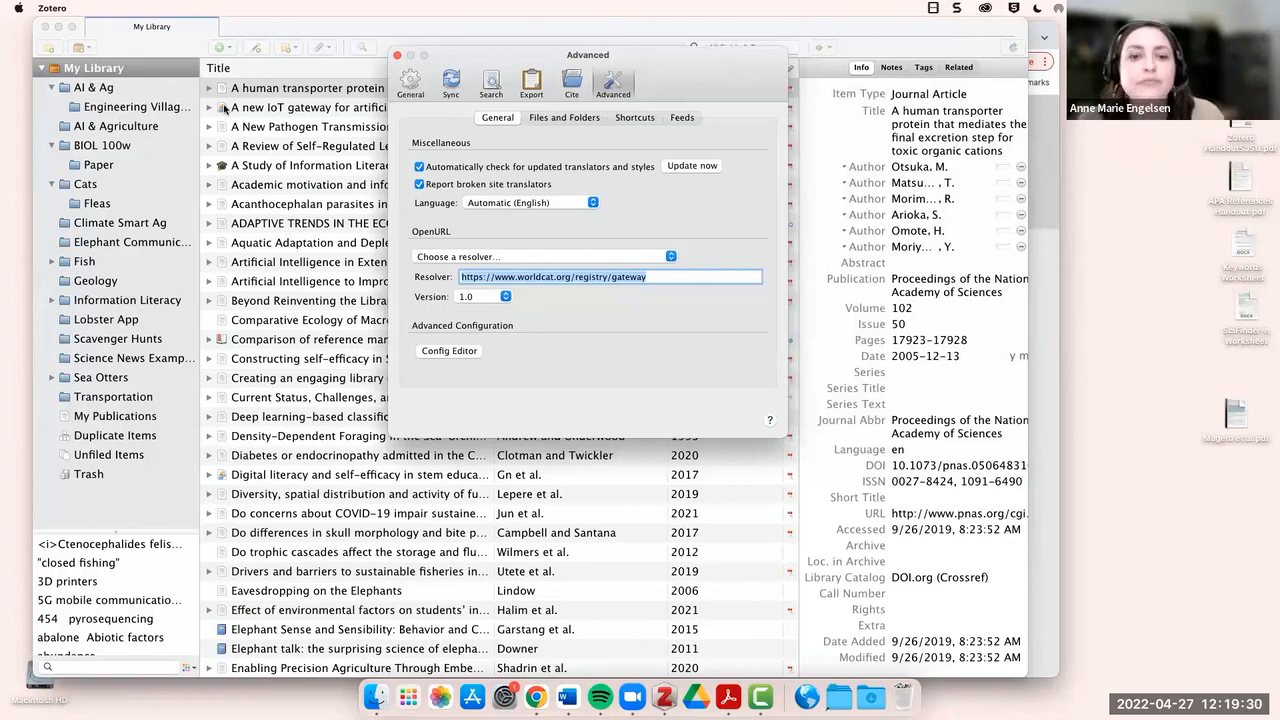
left_click(411, 82)
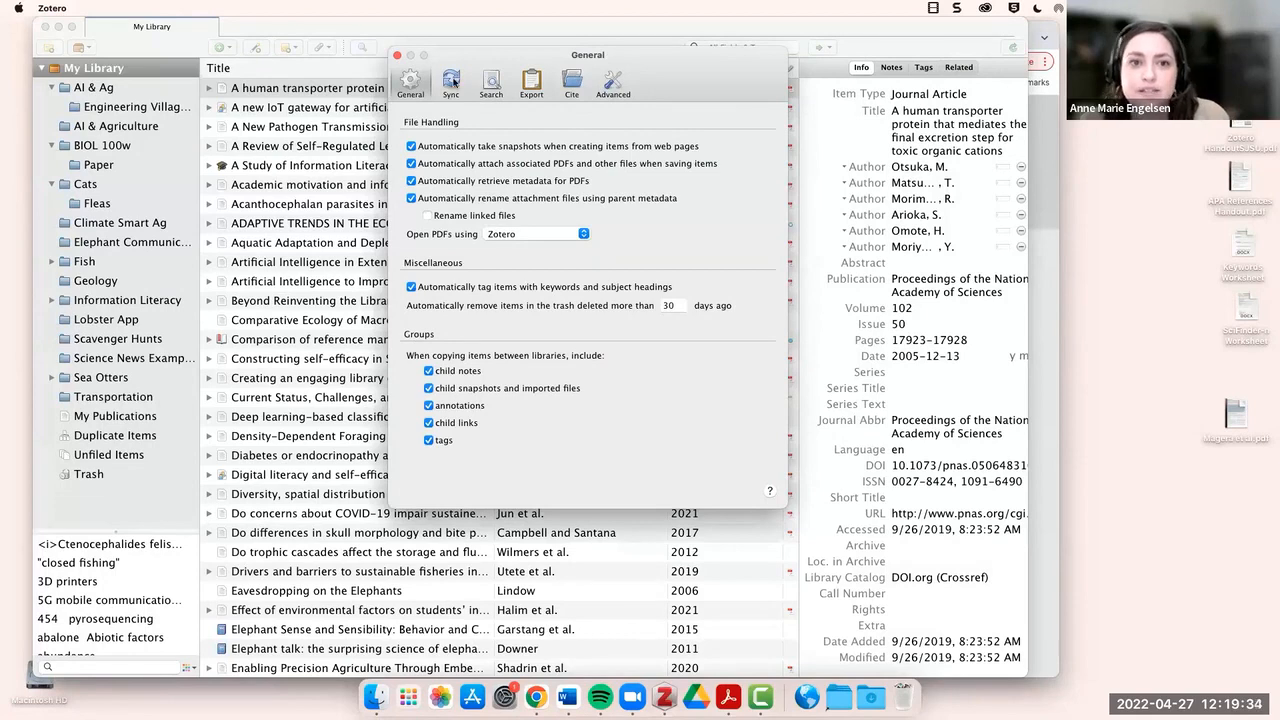
left_click(451, 82)
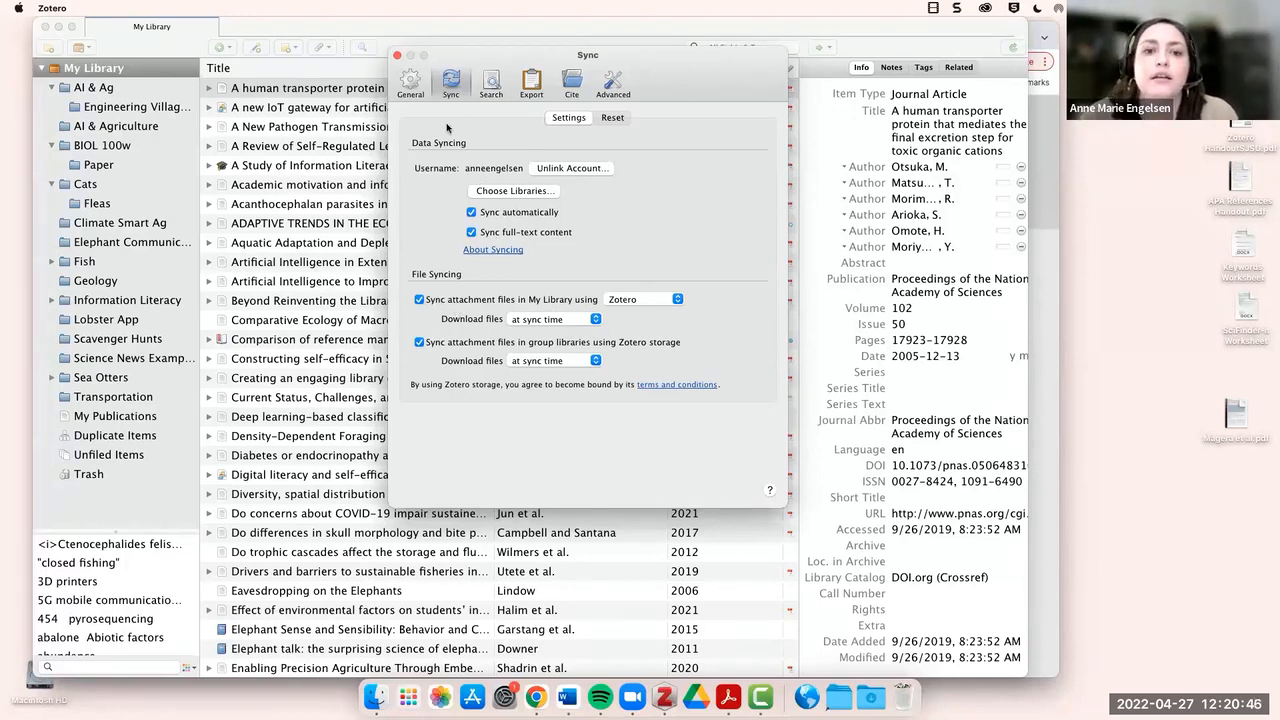
Turn off automatic snapshots when creating items from web pages in the General preferences.
left_click(428, 84)
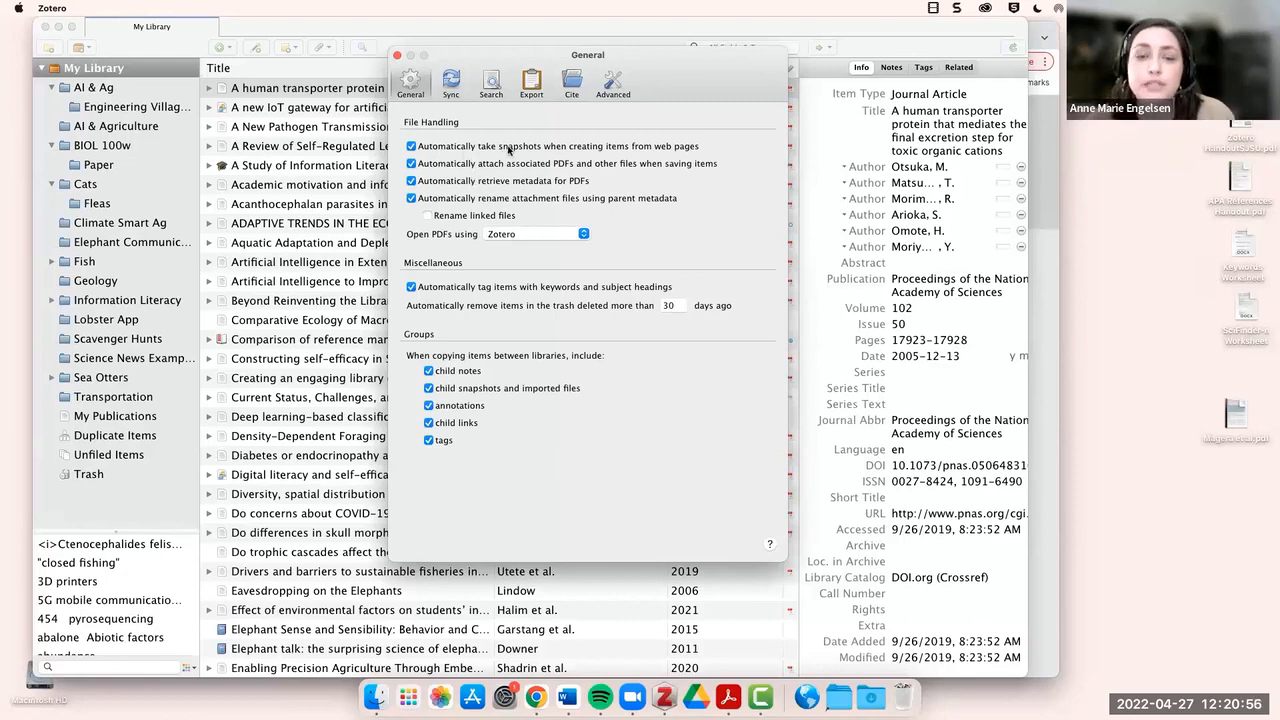
left_click(411, 148)
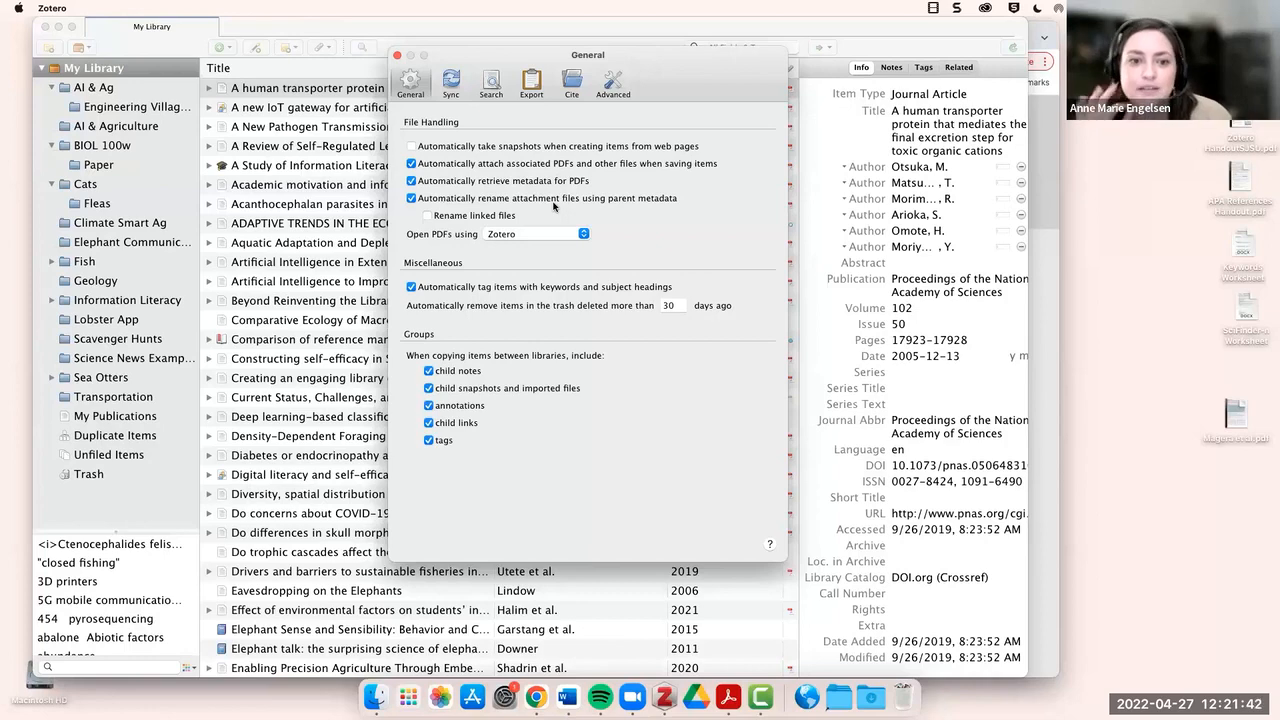
Look through the installed citation styles in the Cite preferences.
left_click(566, 86)
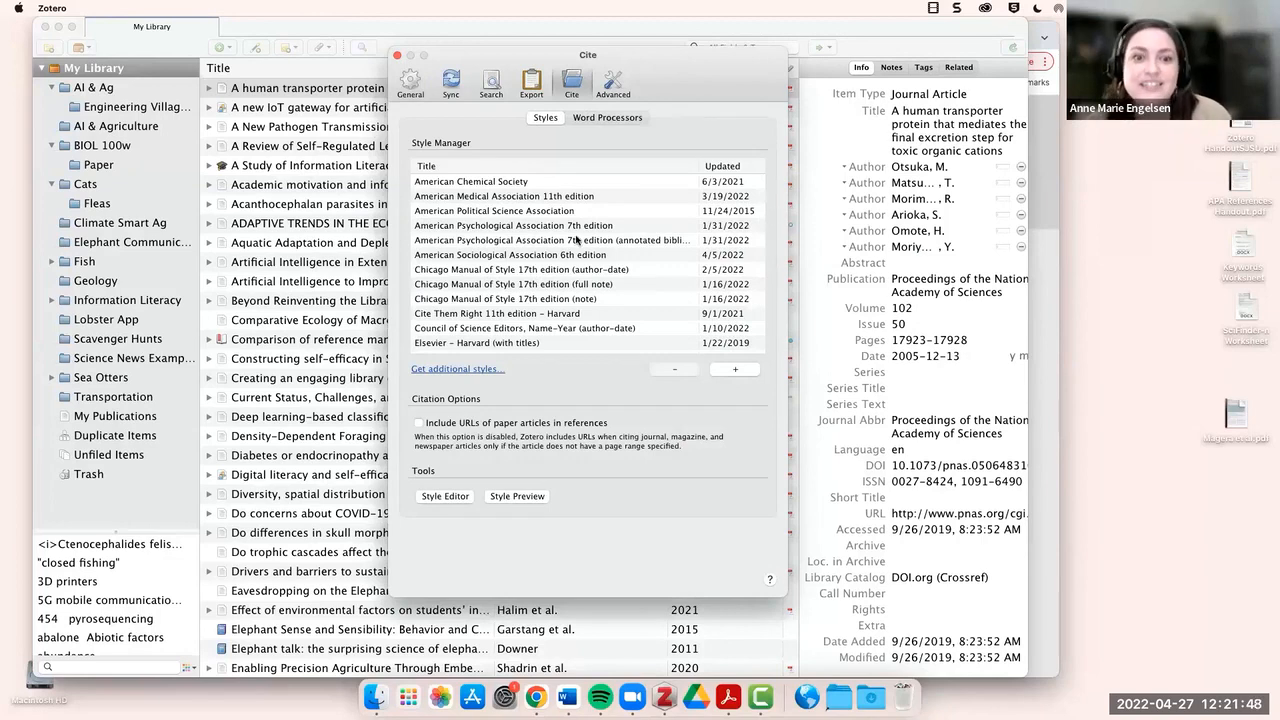
scroll(588, 243, "down", 1)
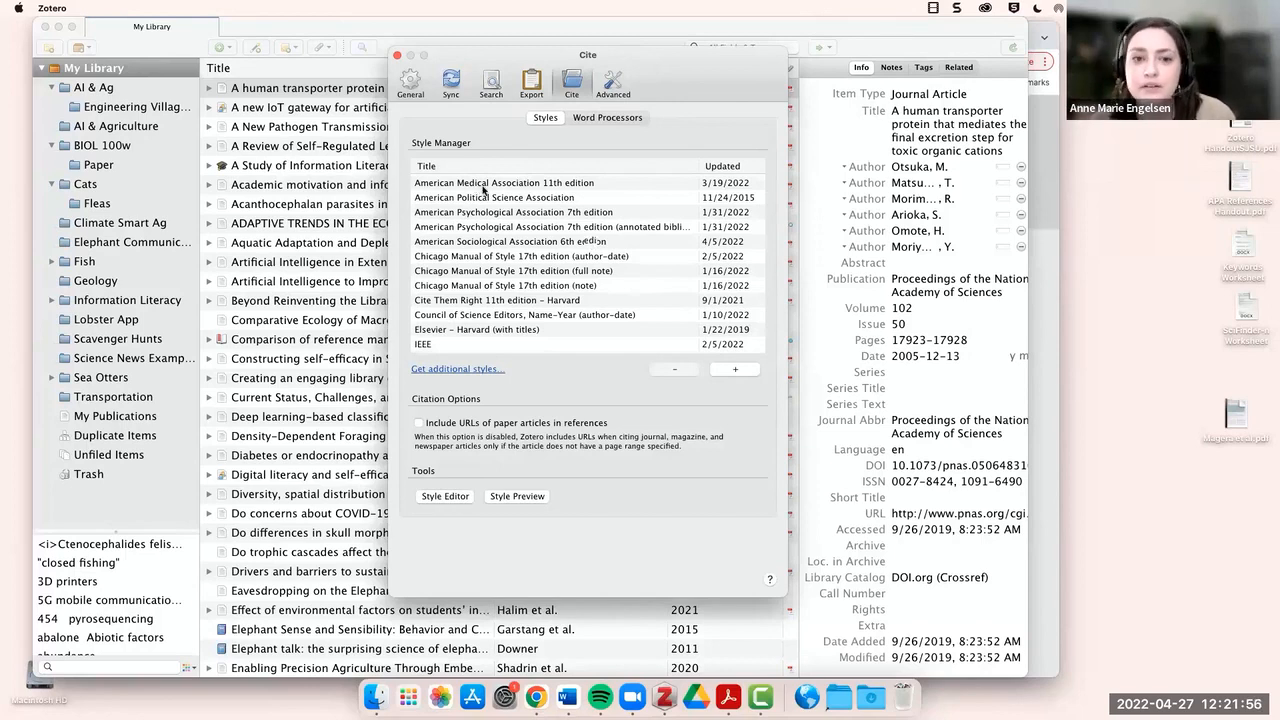
scroll(487, 218, "up", 1)
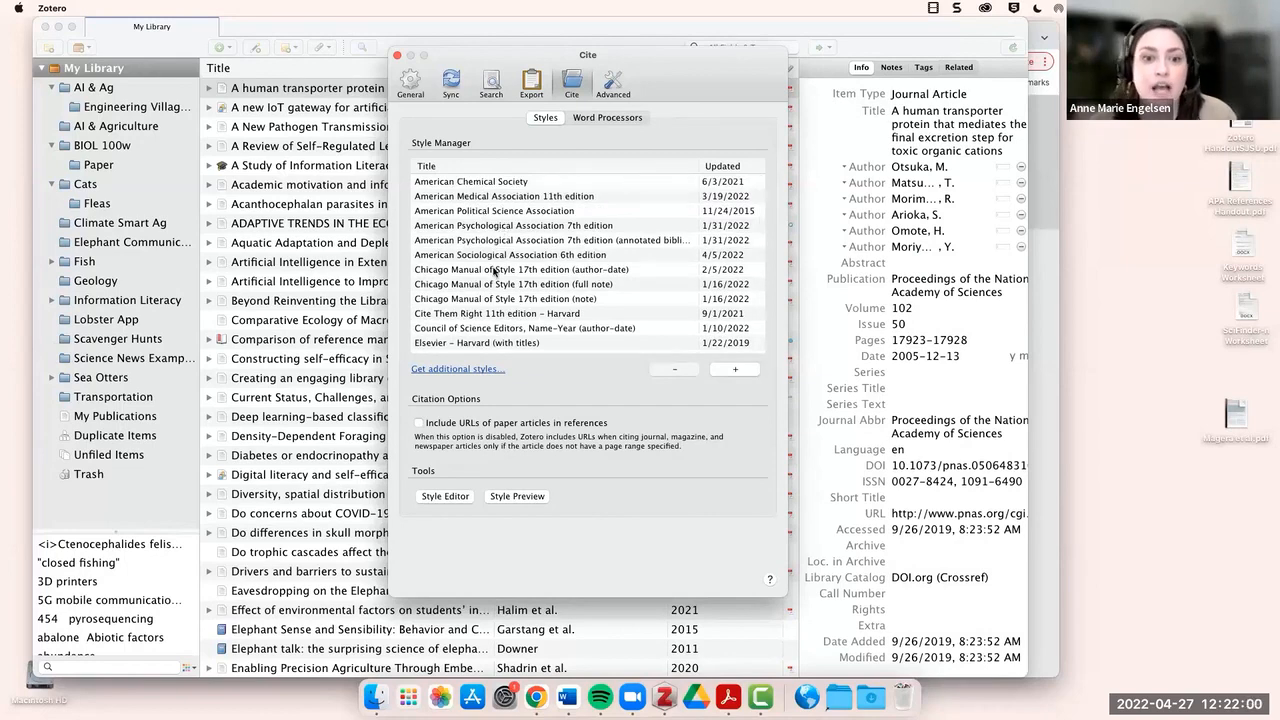
Look over the installed citation styles, search the Zotero Style Repository for chicago, review the matching styles, and close the repository.
scroll(478, 290, "down", 5)
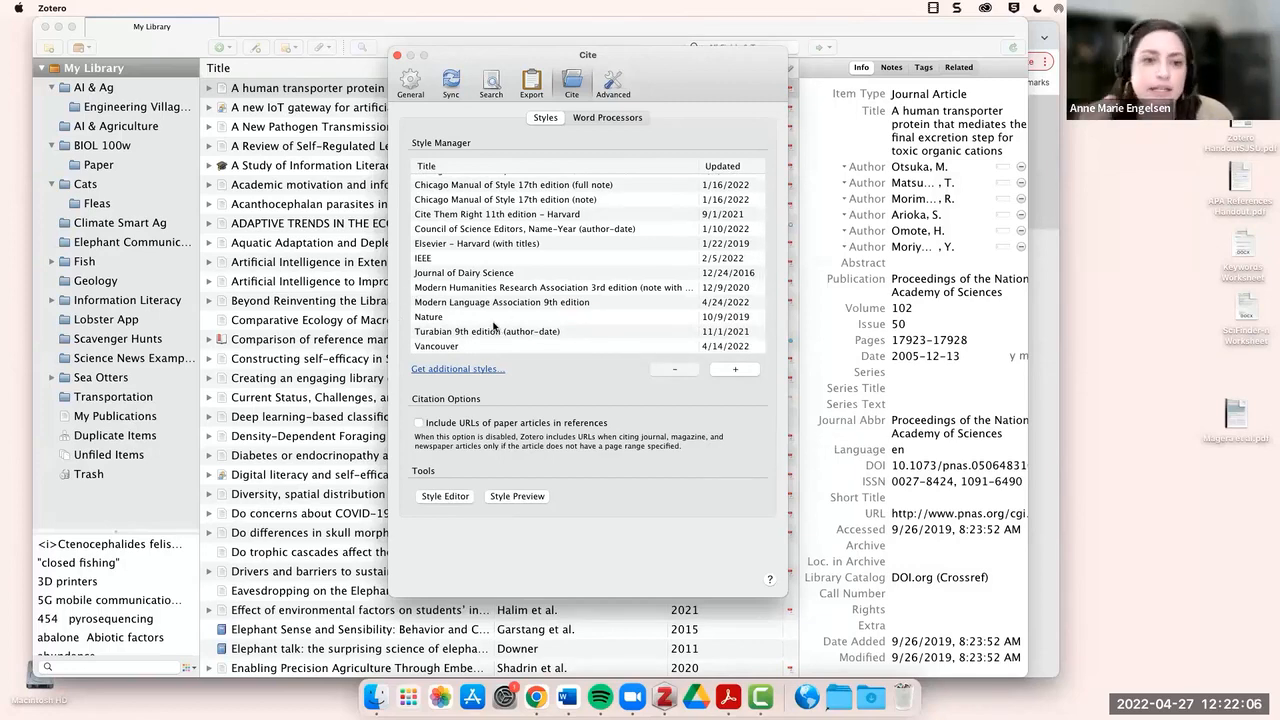
scroll(555, 272, "up", 3)
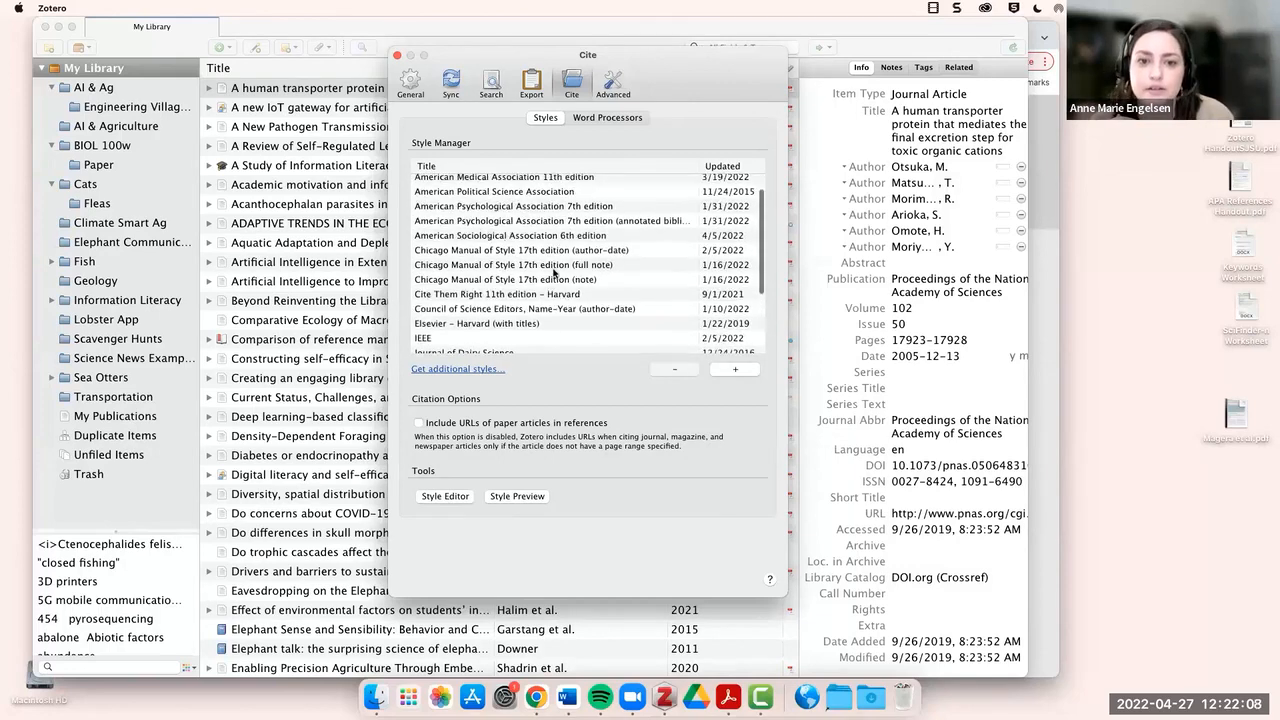
left_click(459, 369)
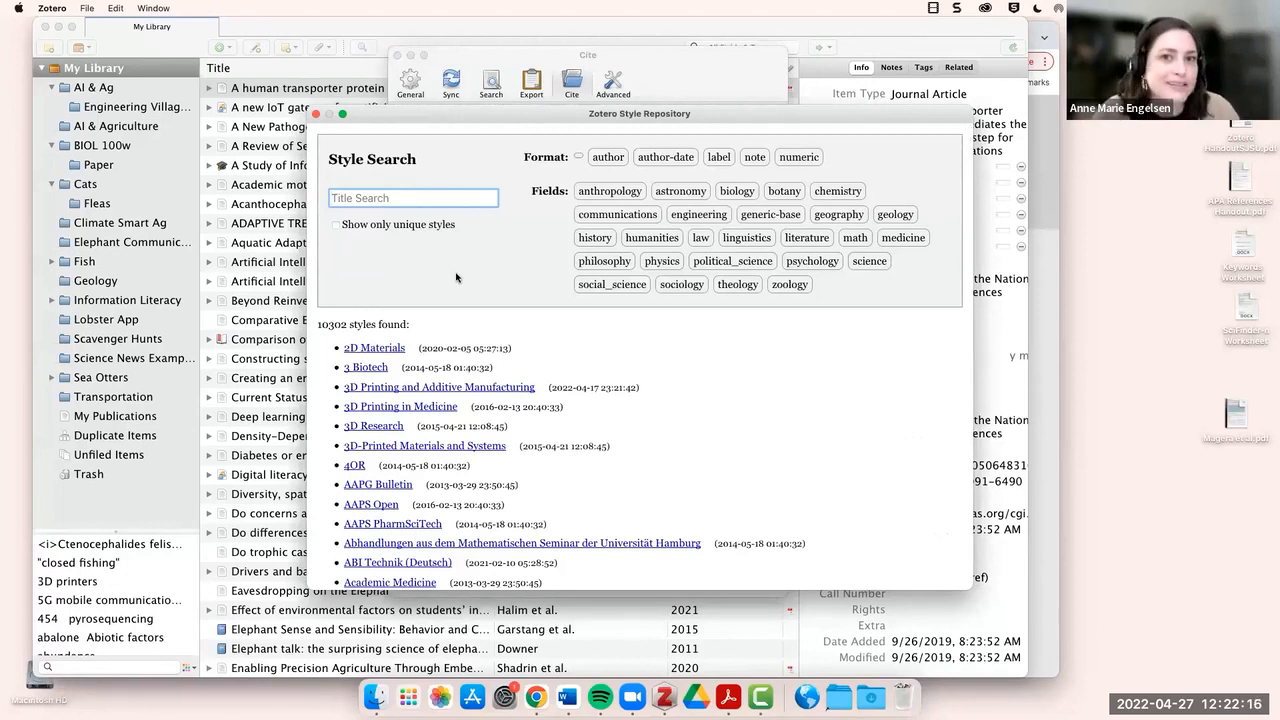
type("chicago")
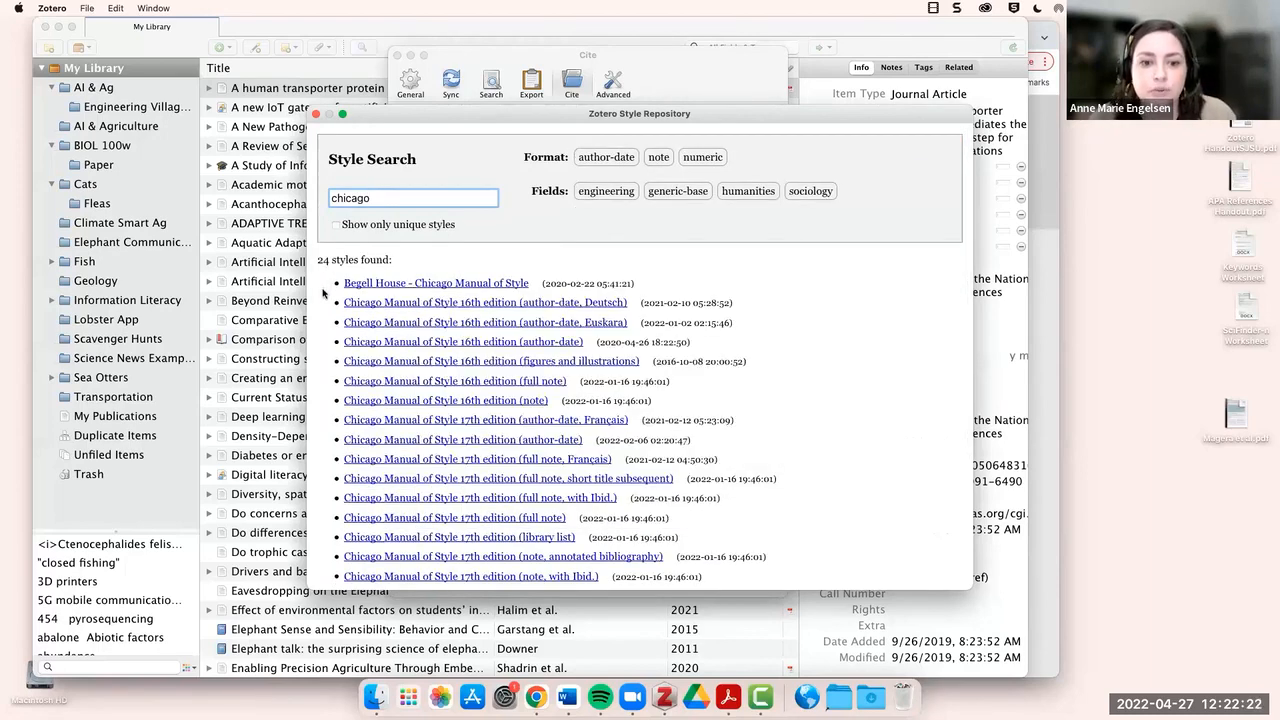
scroll(323, 291, "down", 5)
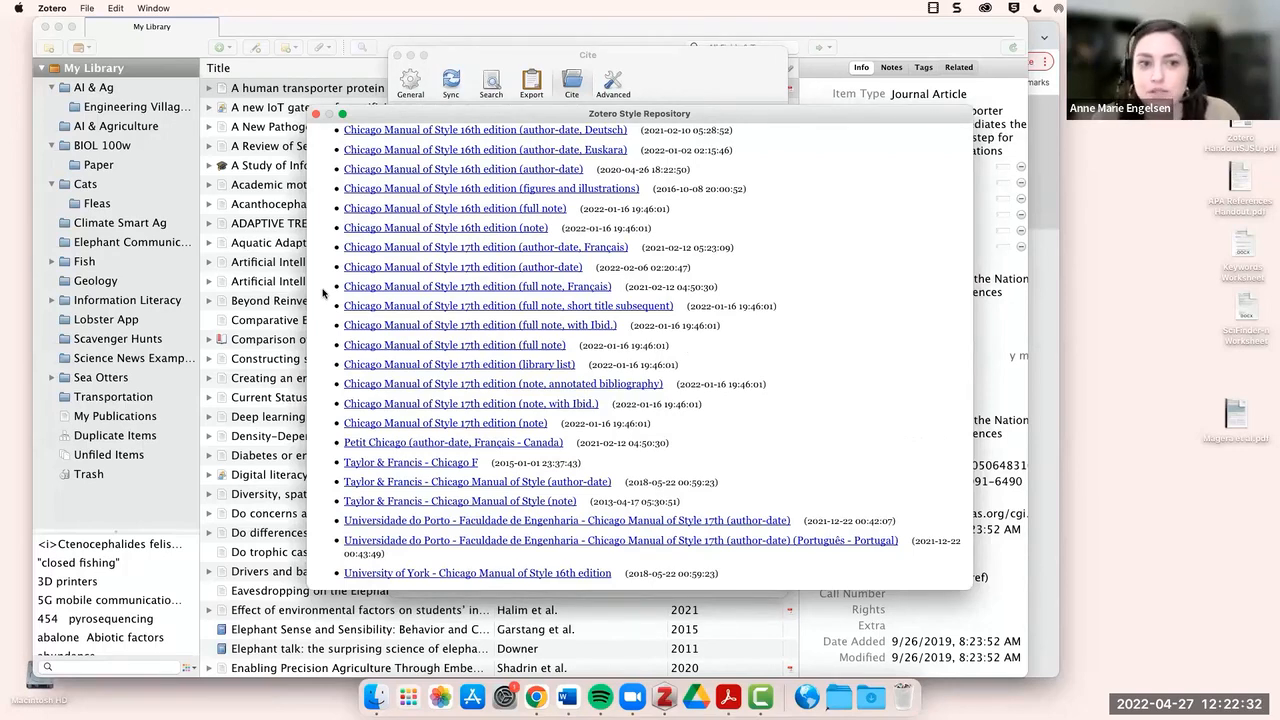
scroll(321, 300, "up", 5)
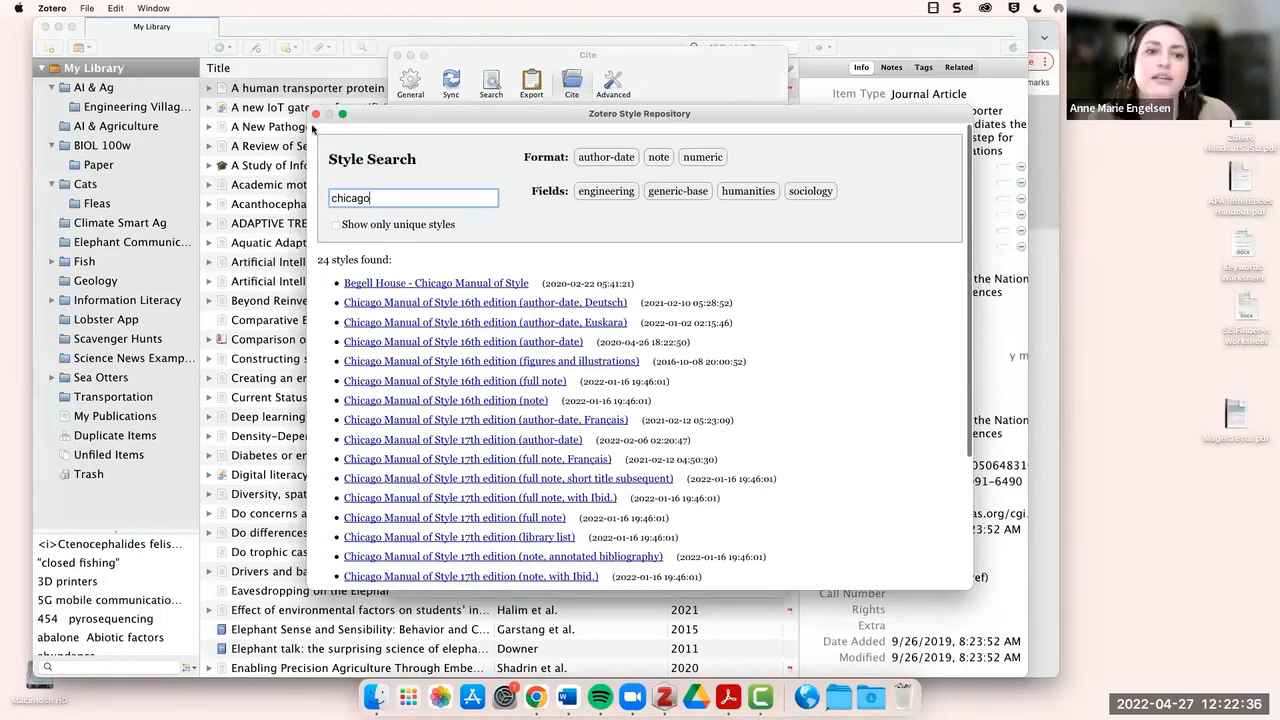
mouse_move(402, 348)
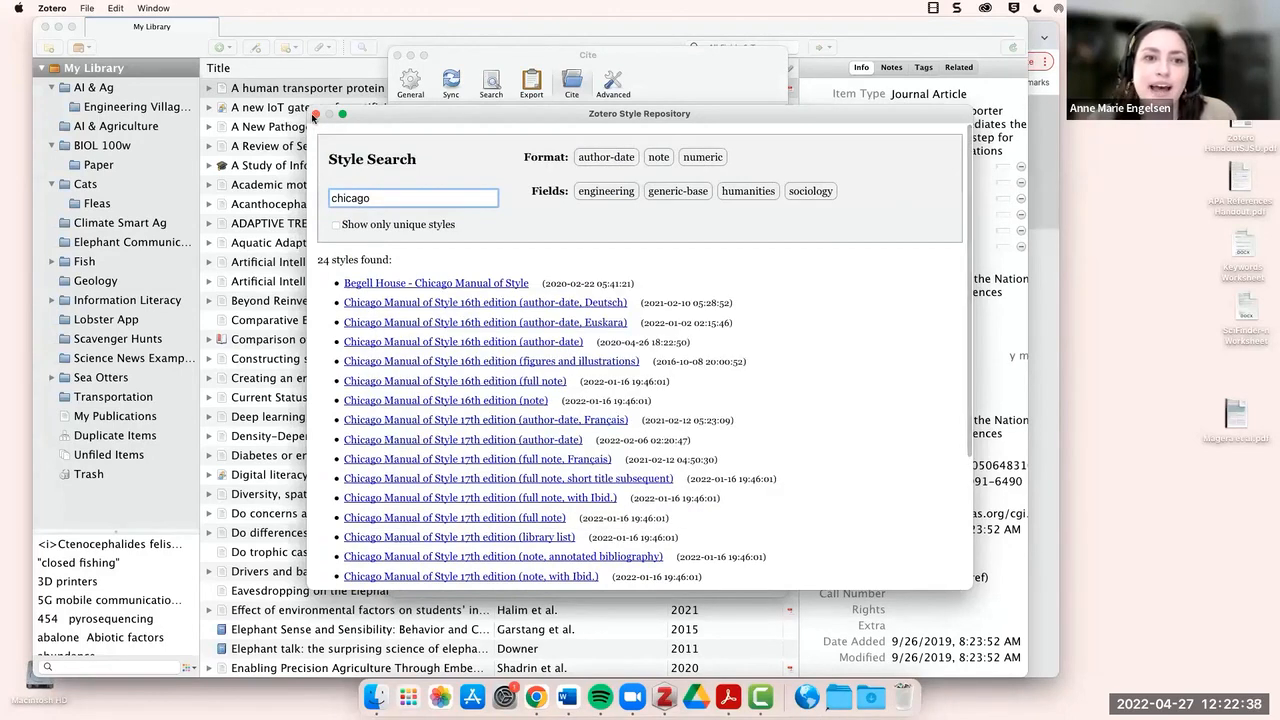
key("super+w")
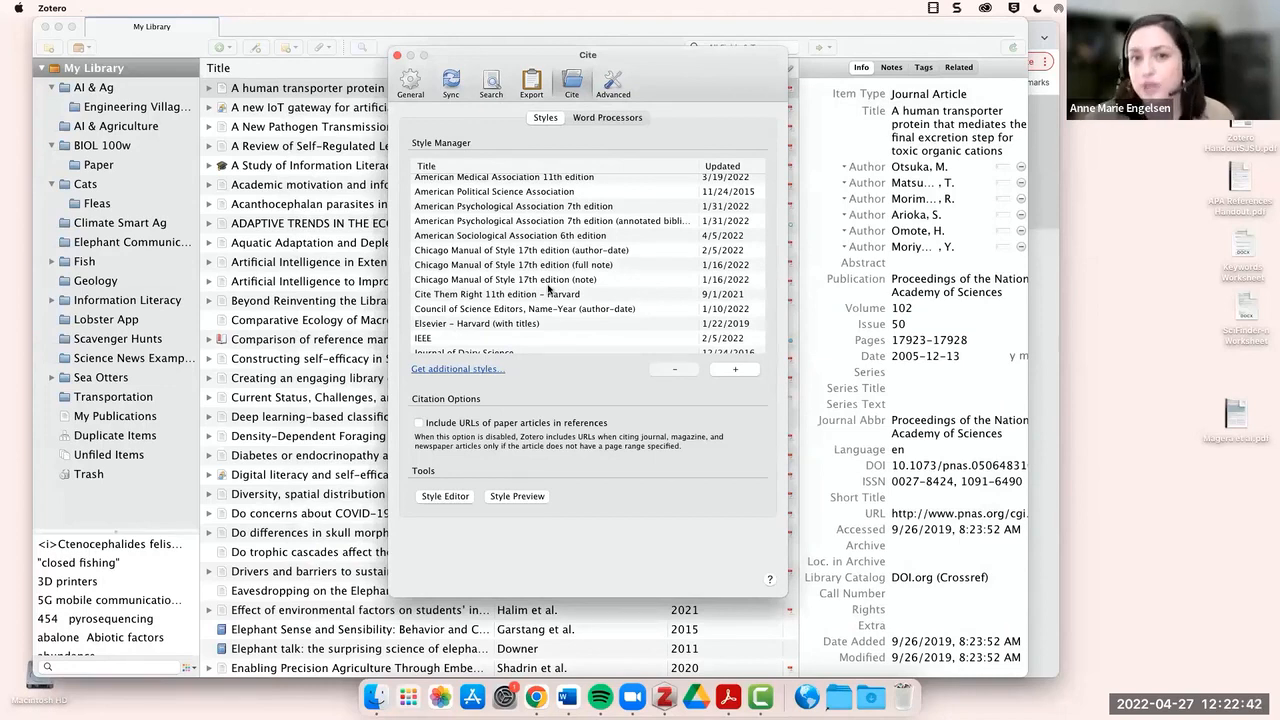
Check the word processor add-in settings in the Cite preferences and close the preferences window.
left_click(612, 118)
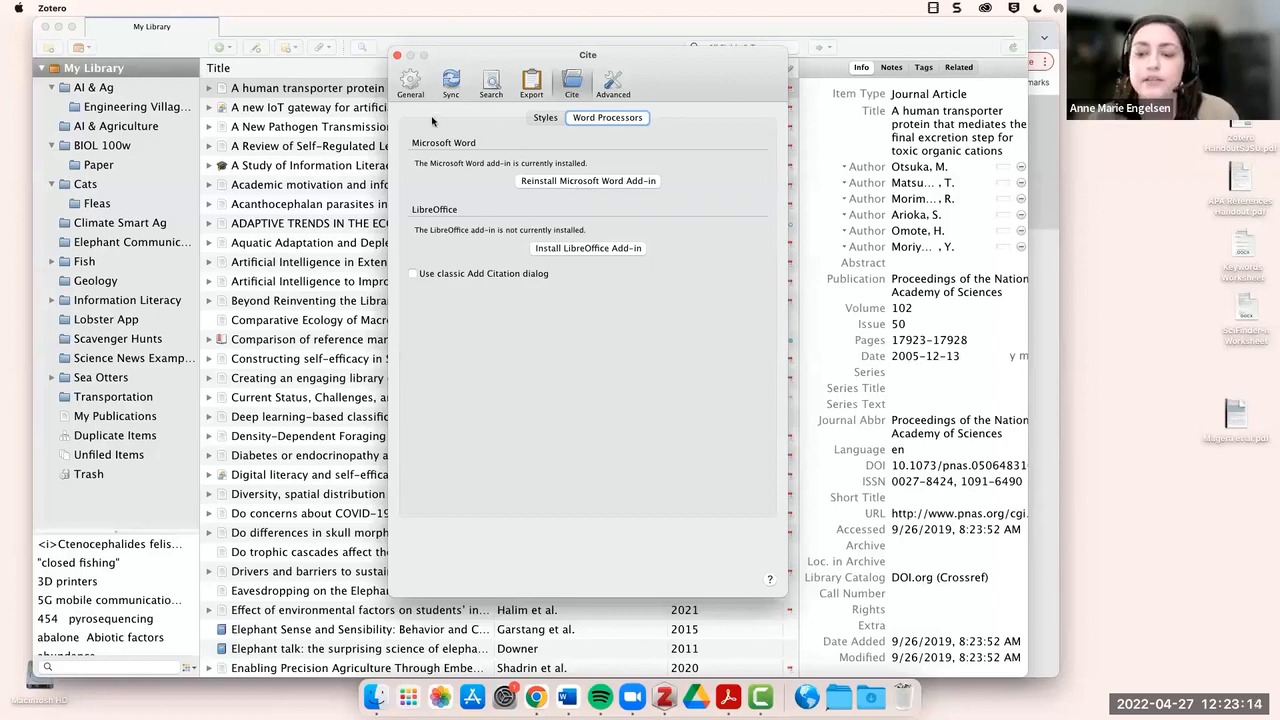
left_click(397, 56)
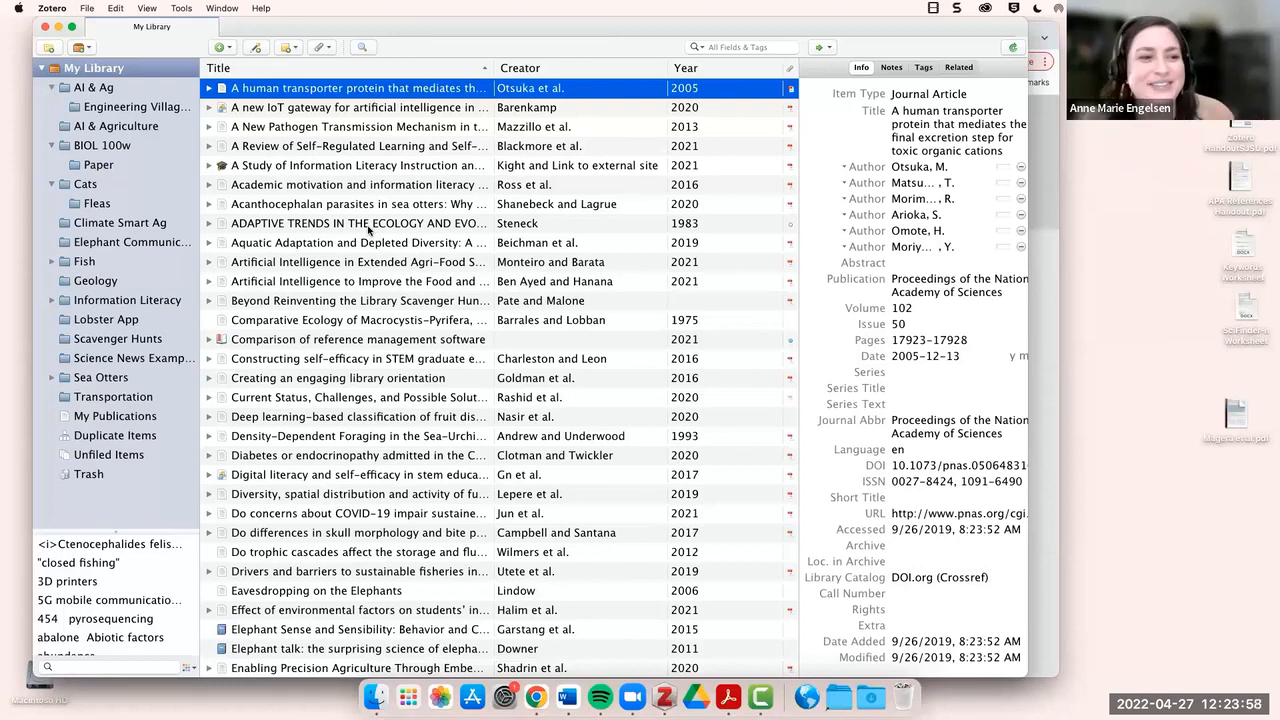
View the AI & Ag and Climate Smart Ag collections, and return to the full My Library list.
left_click(111, 89)
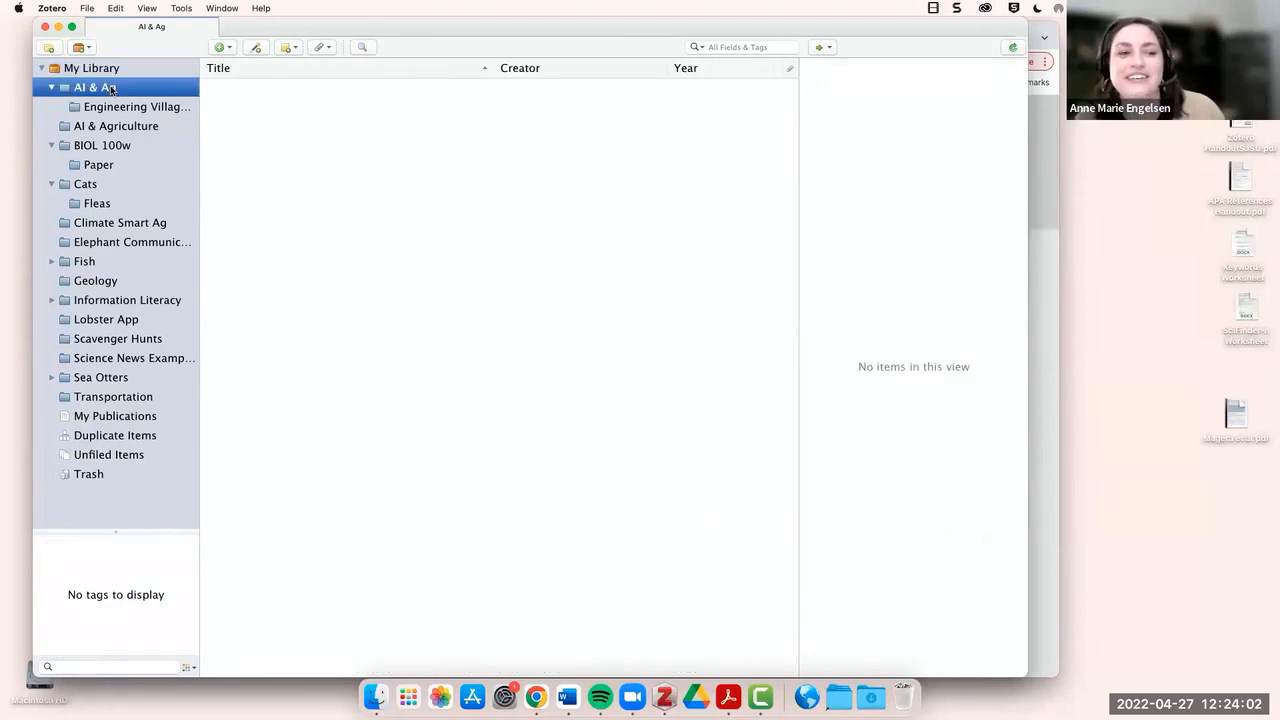
left_click(103, 226)
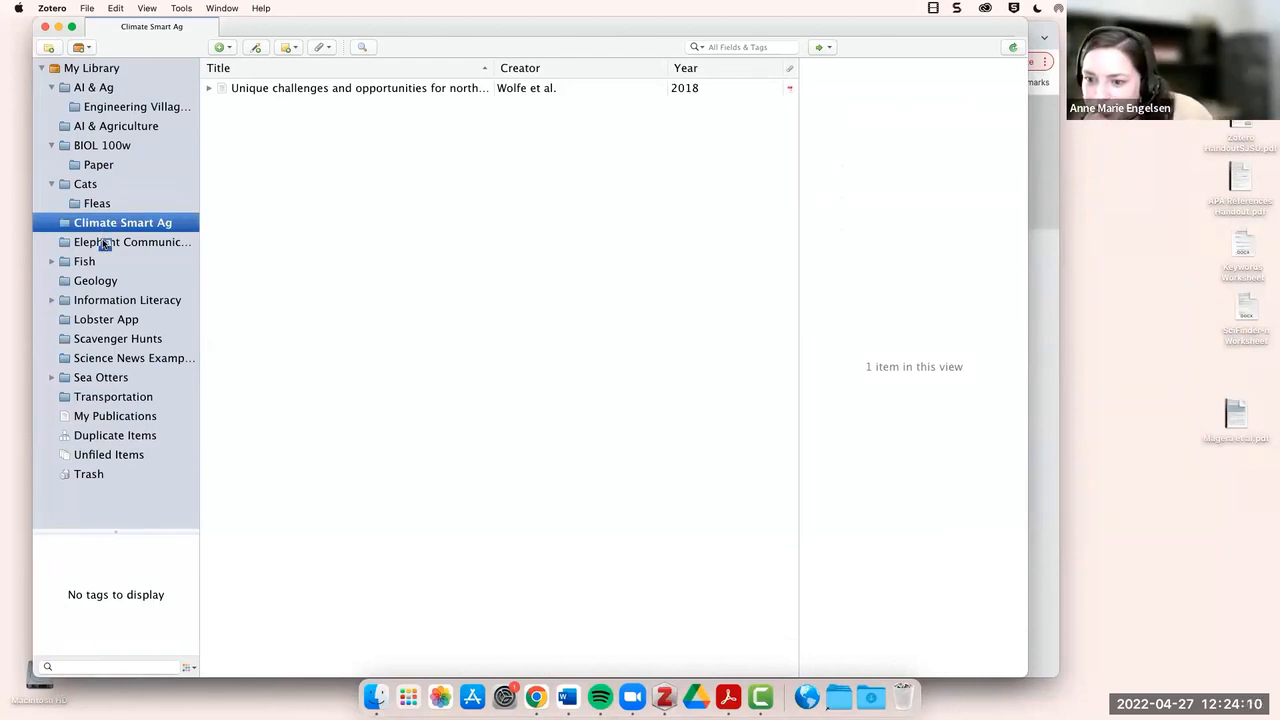
left_click(94, 67)
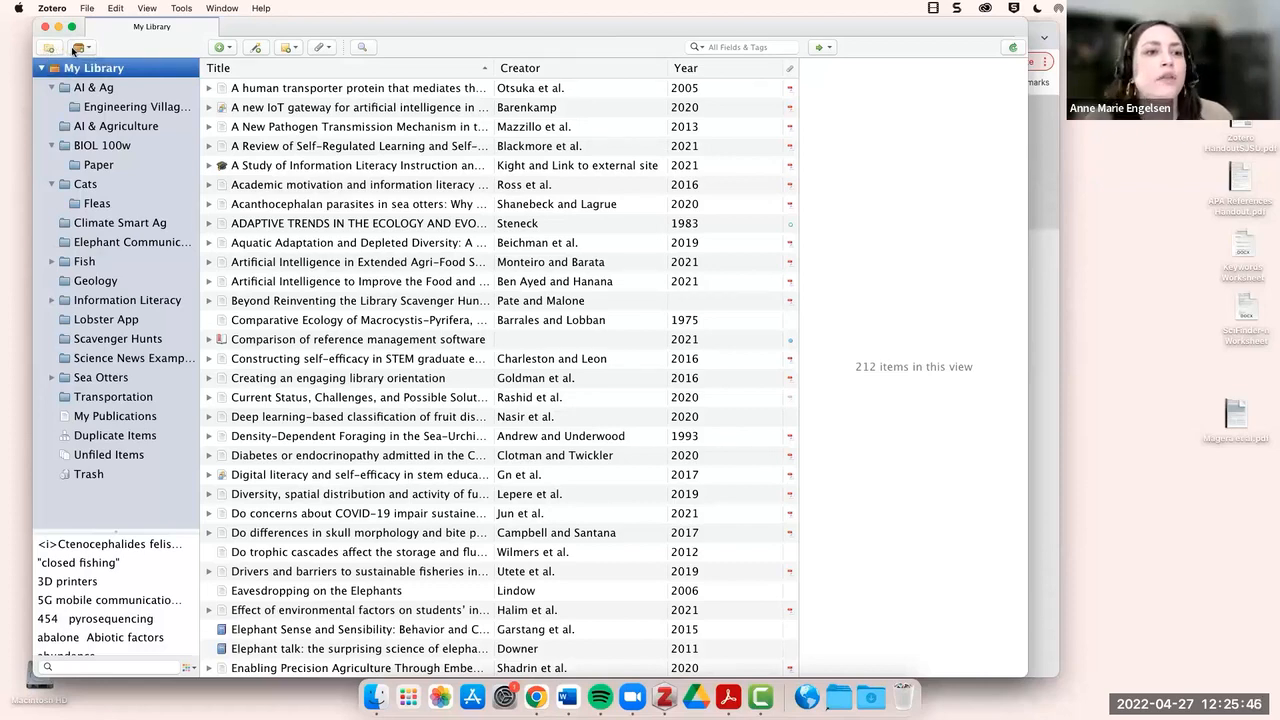
Look at the new group and new feed options and the New Collection dialog without creating anything.
left_click(89, 49)
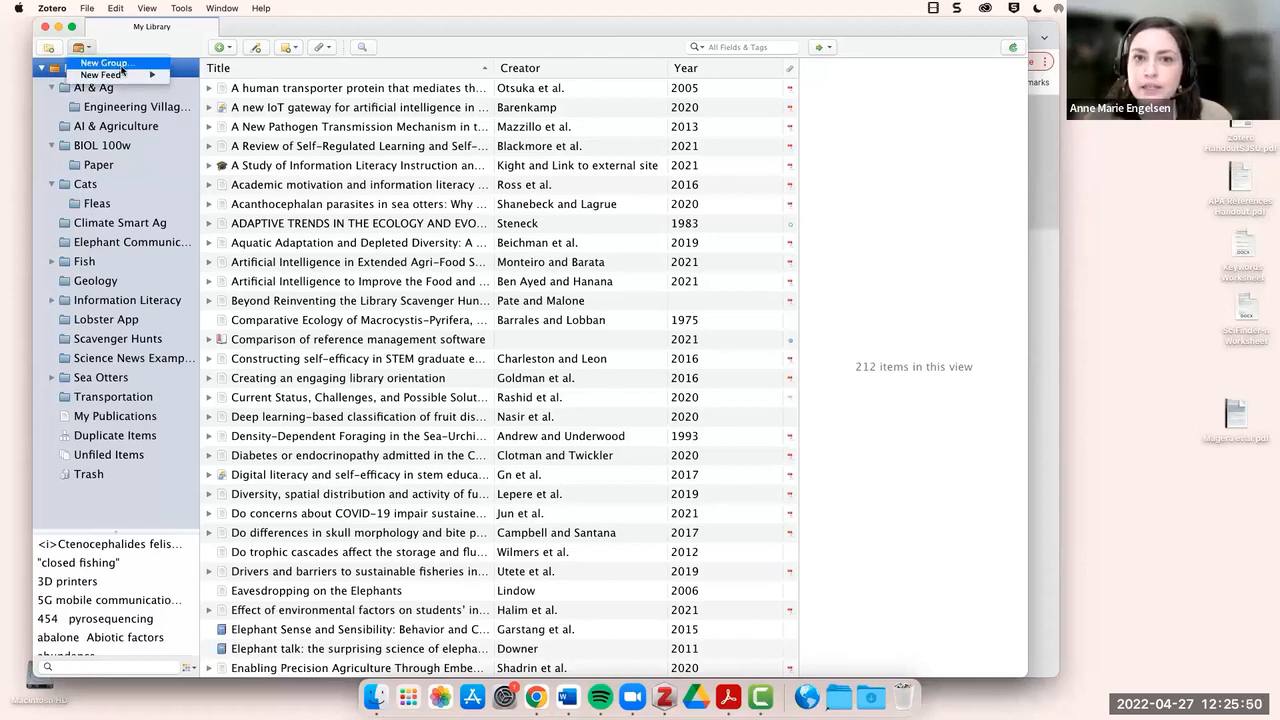
left_click(89, 50)
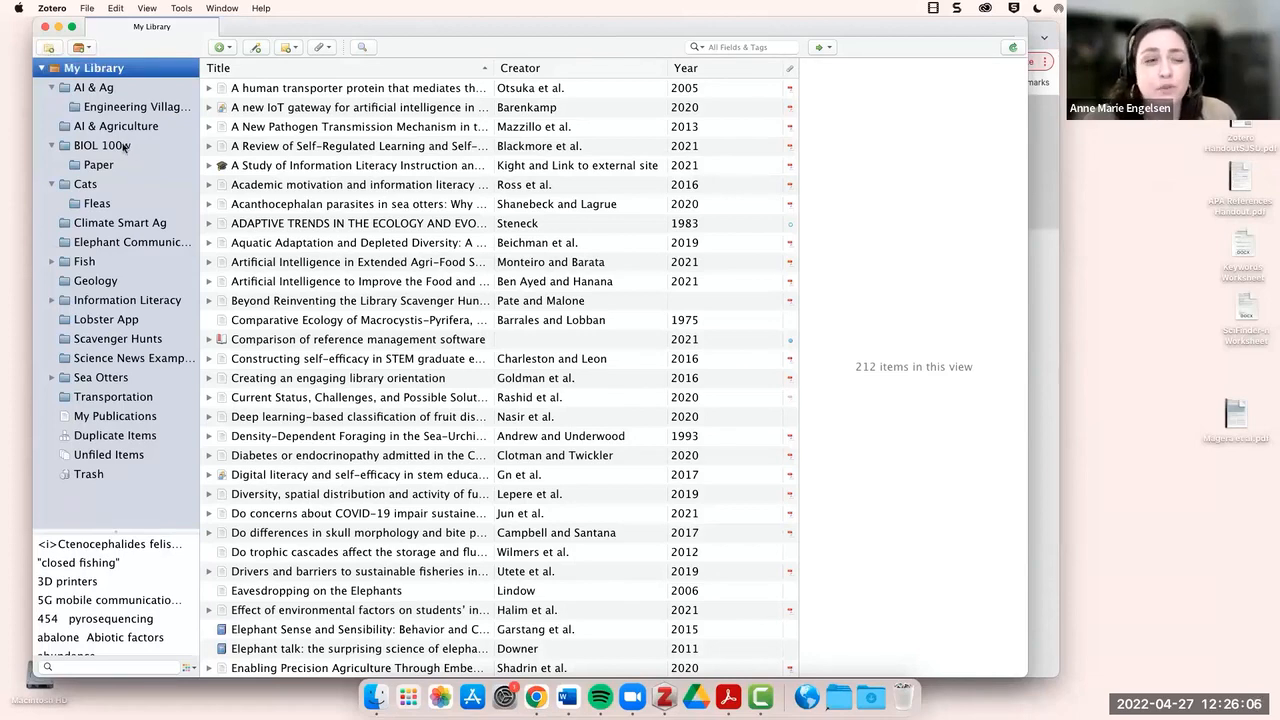
left_click(47, 50)
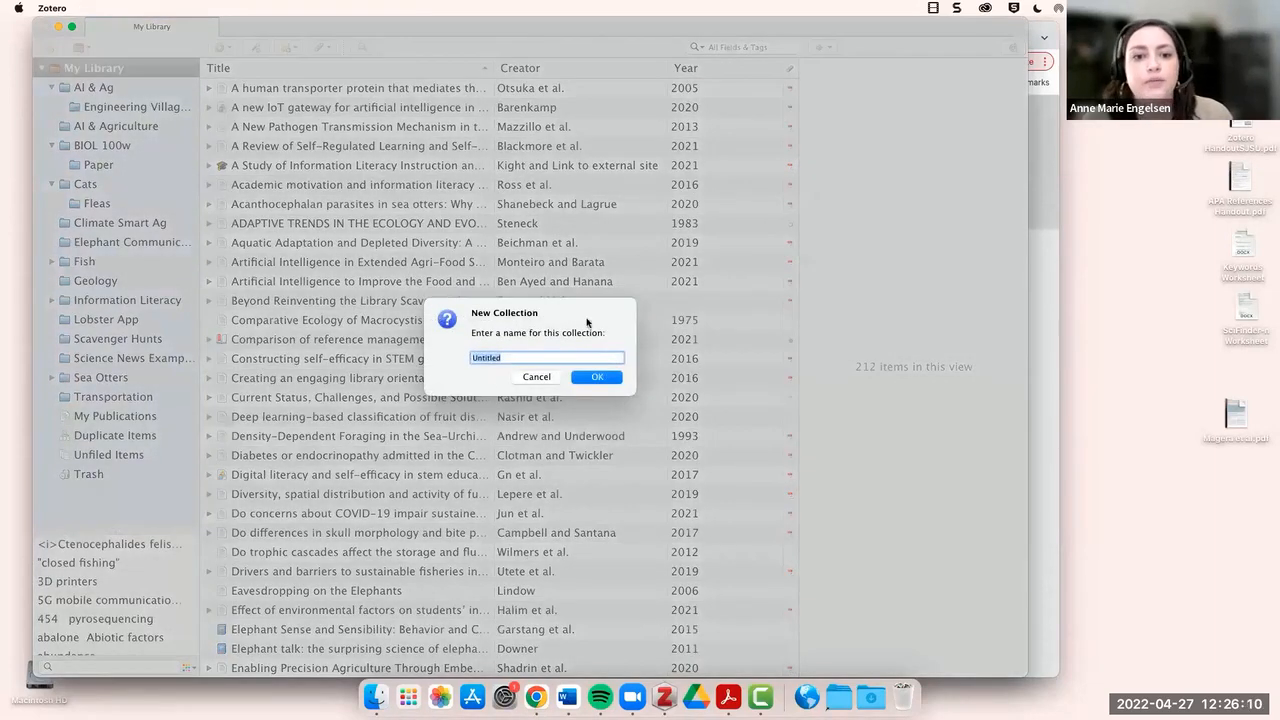
left_click(537, 377)
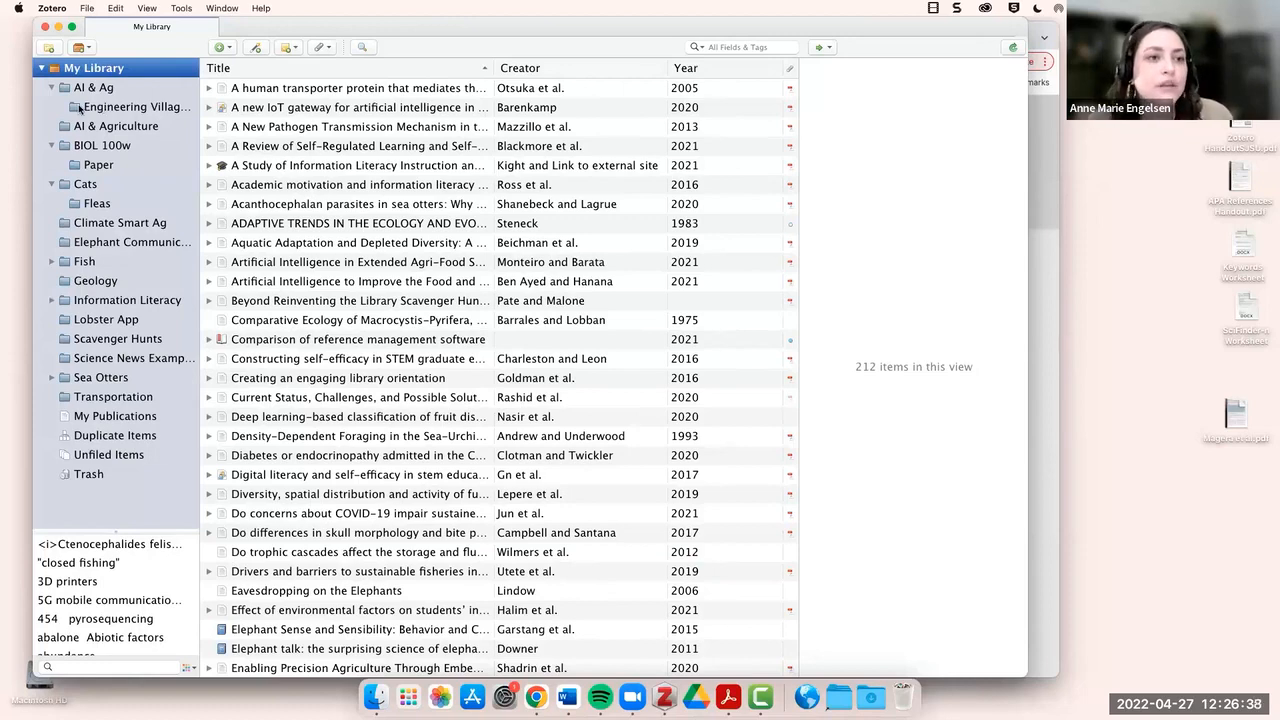
Open the BIOL 100w collection, look over the actions available for it, and return to My Library.
left_click(105, 151)
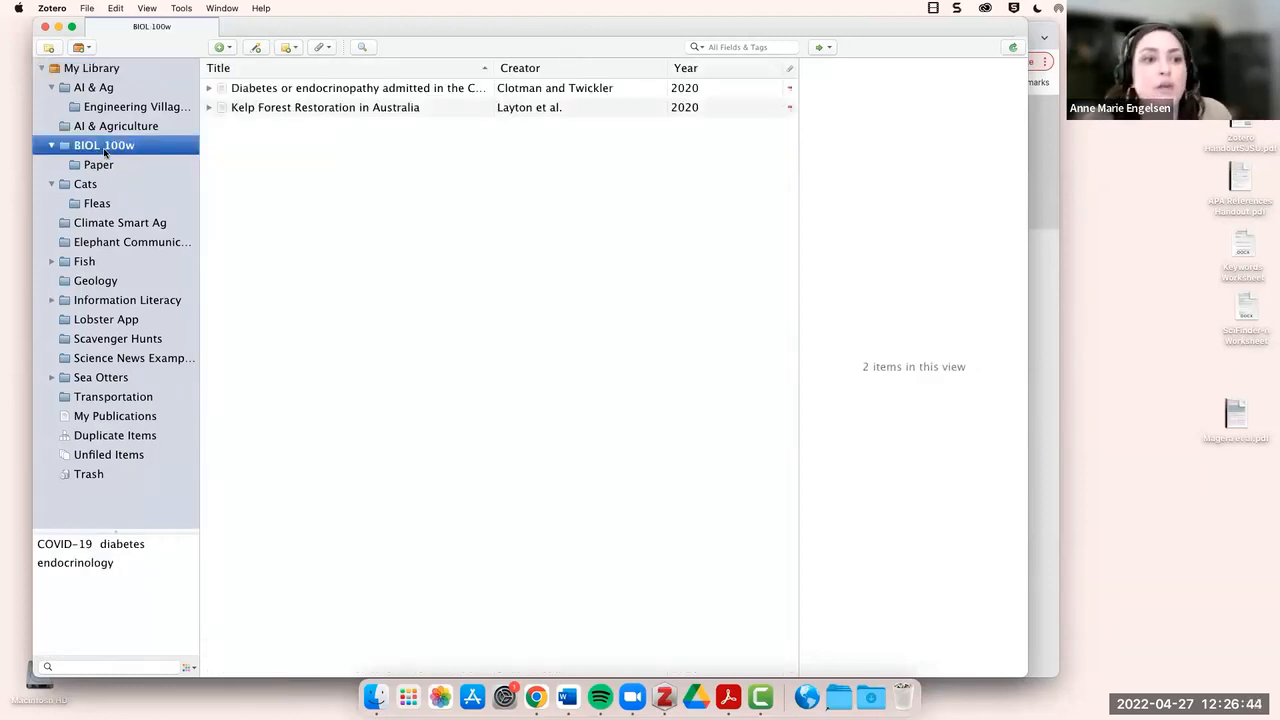
right_click(108, 151)
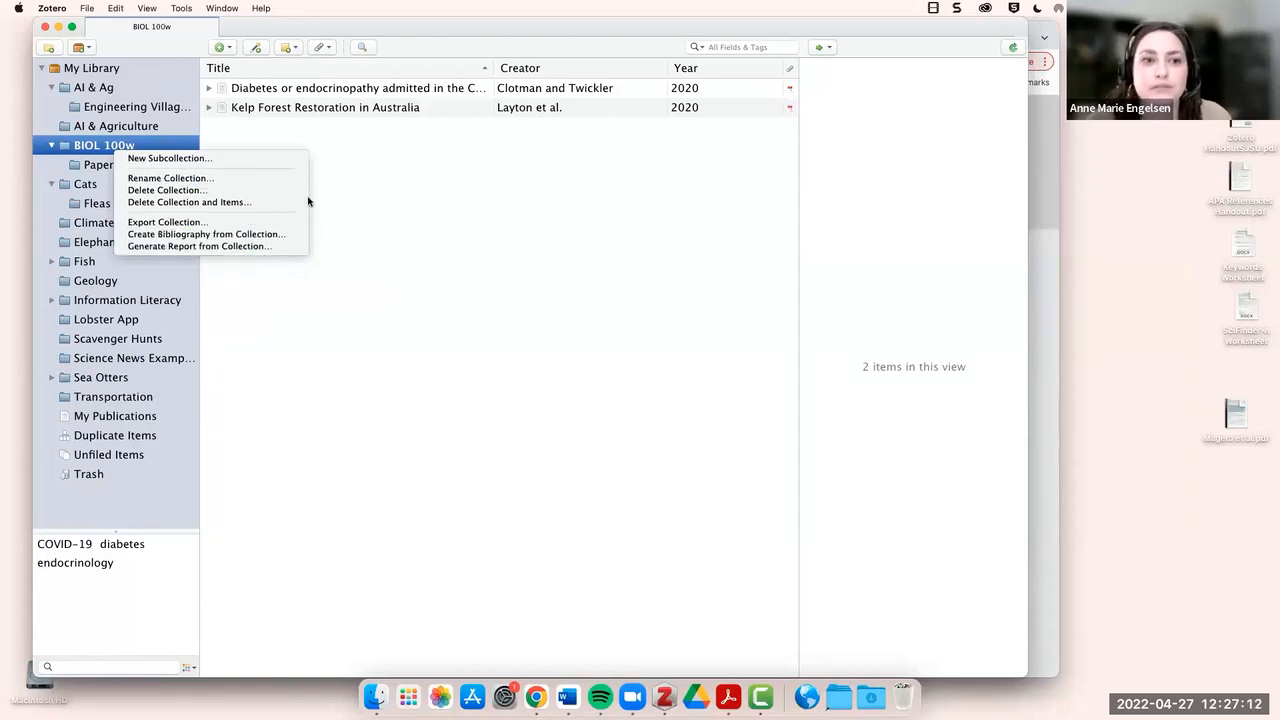
left_click(482, 230)
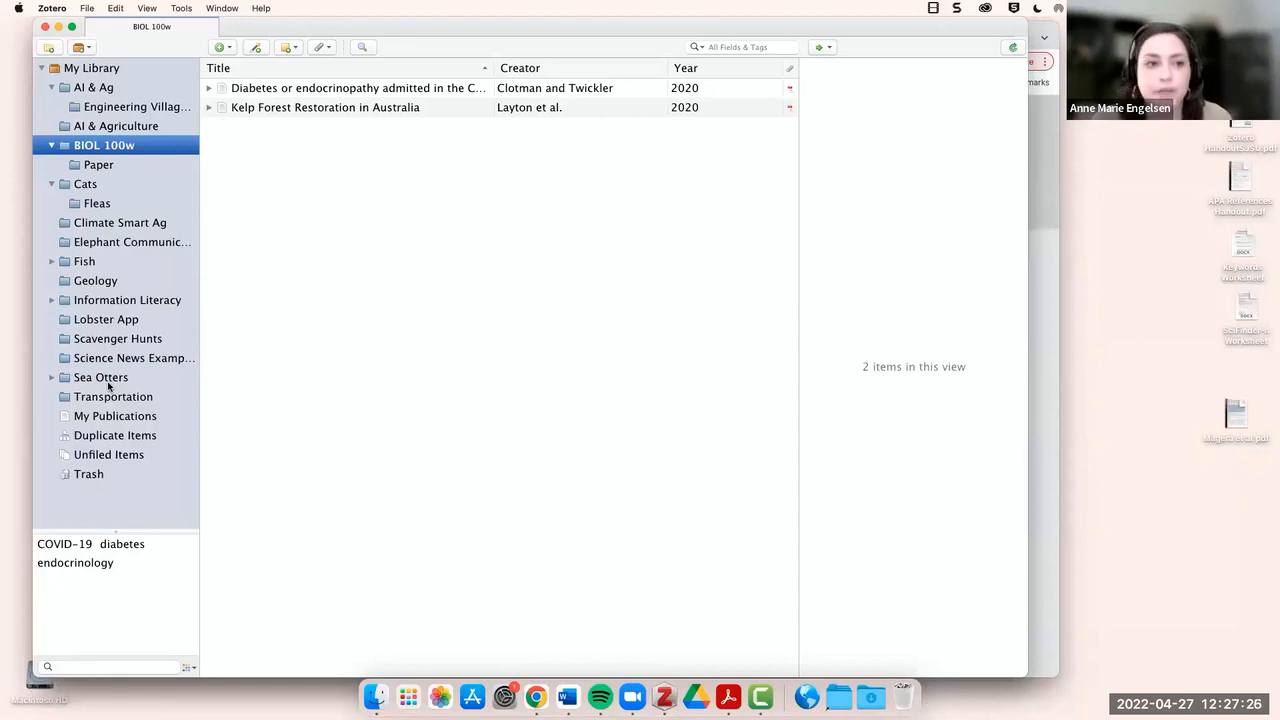
left_click(107, 70)
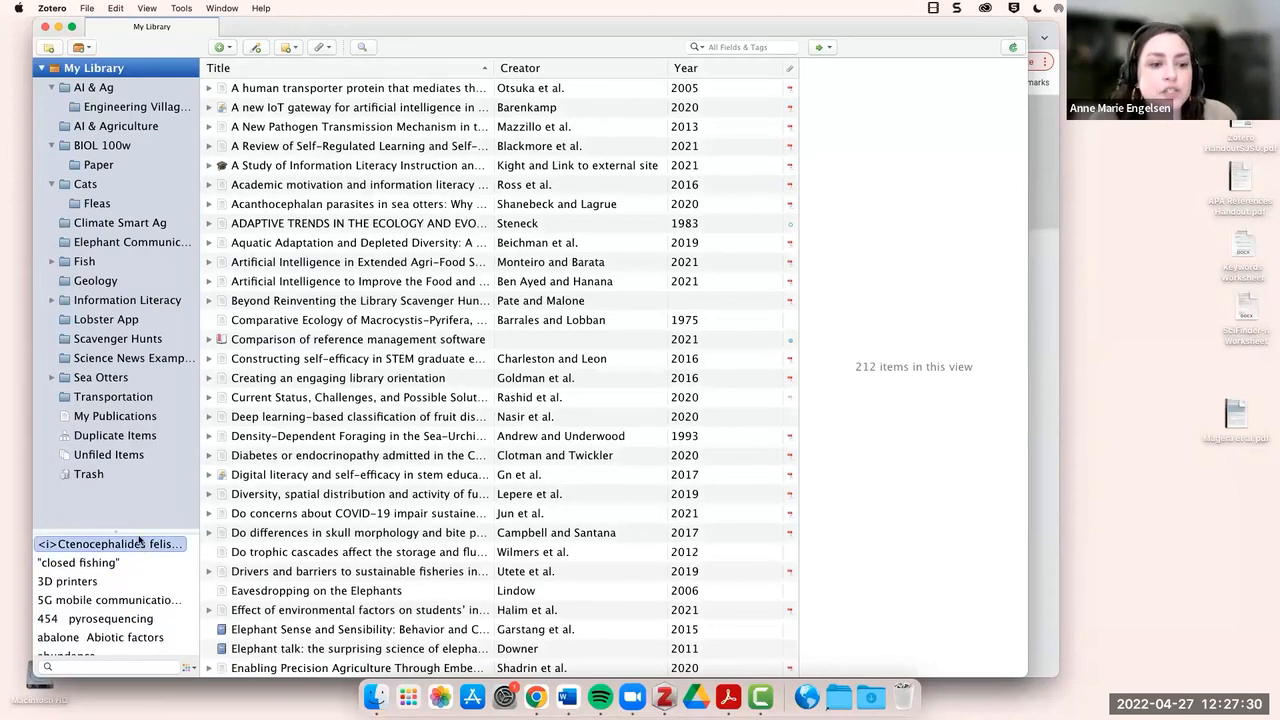
Enlarge the tag selector, filter the library by the adaption tag, and clear that filter.
left_click_drag(139, 537, 140, 448)
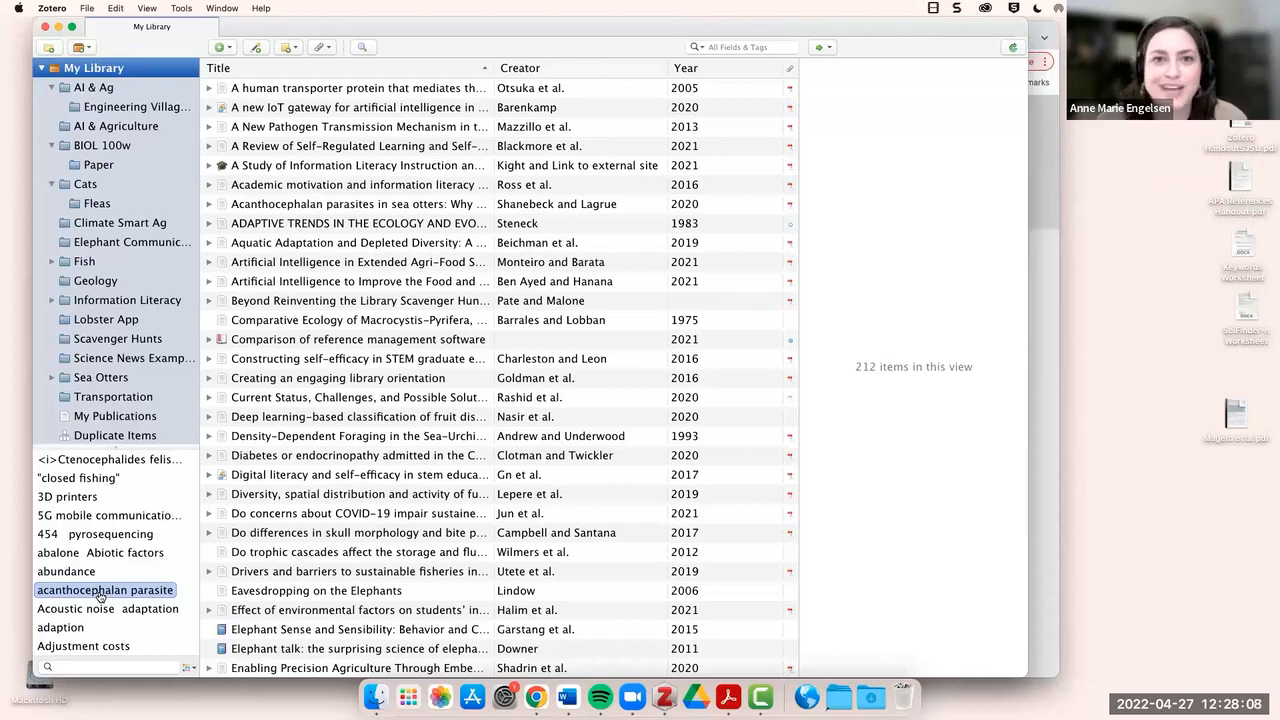
left_click(58, 628)
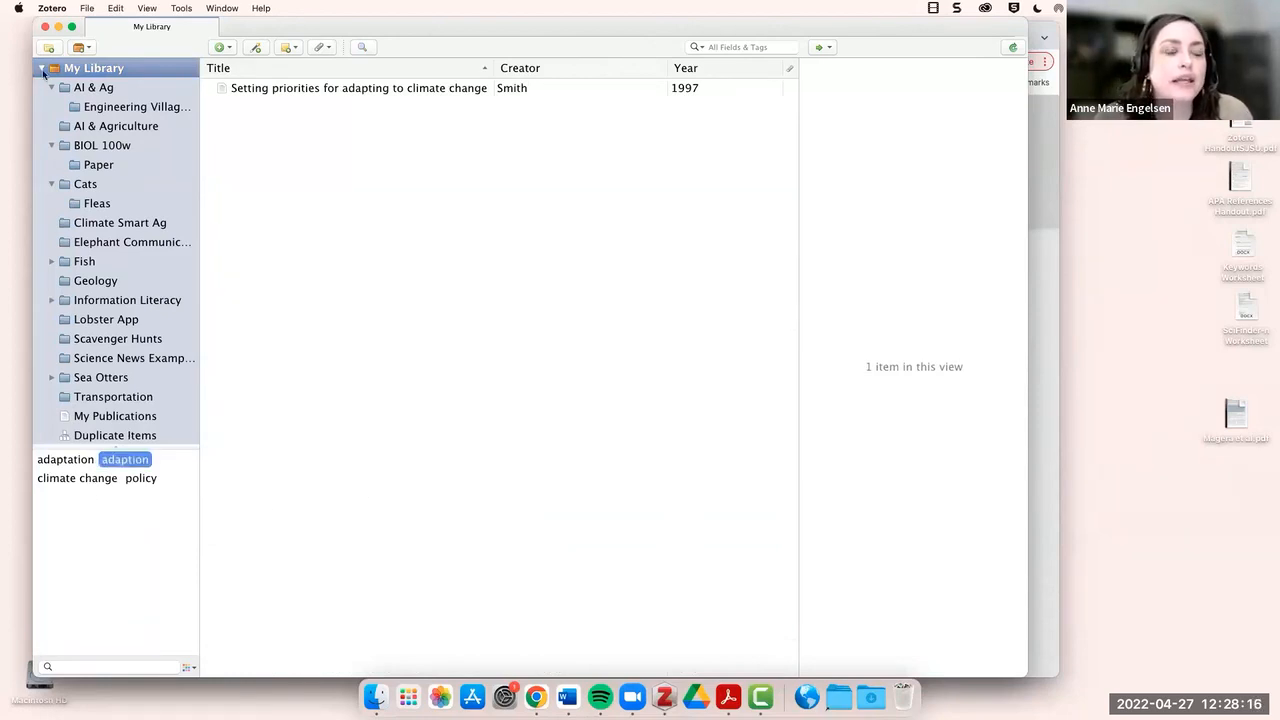
left_click(116, 461)
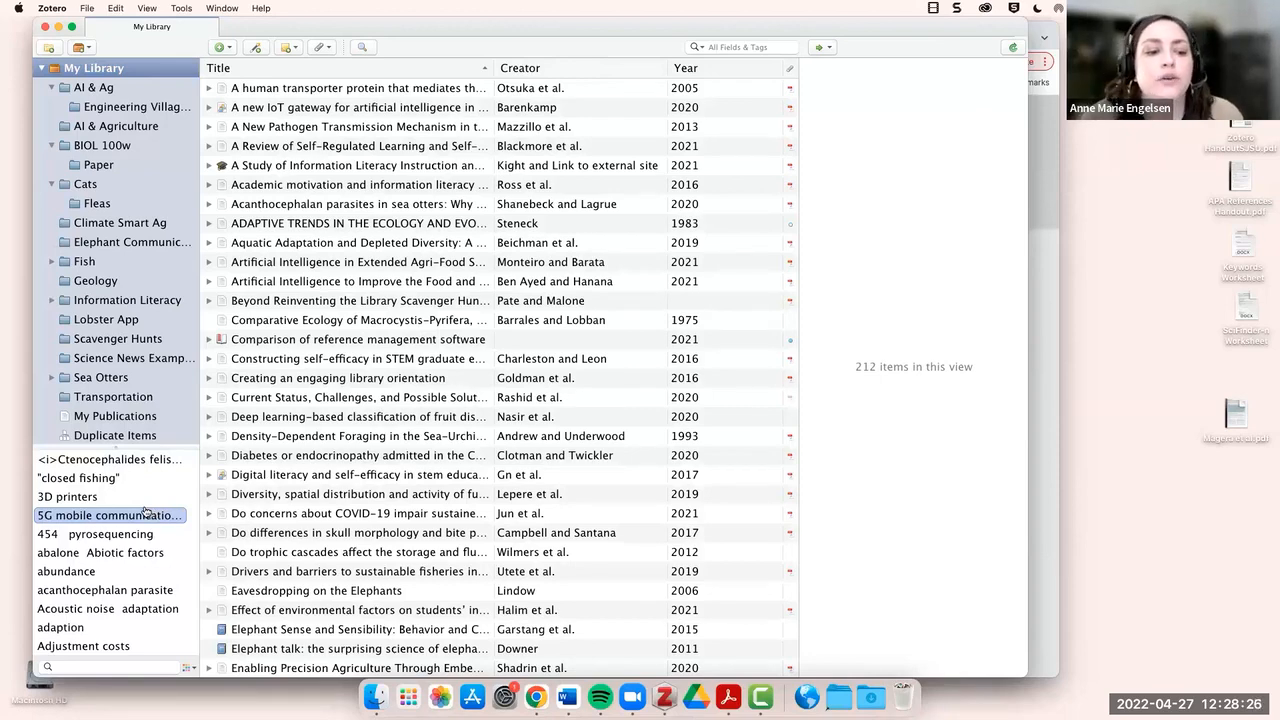
Look through the list of tags for the whole library and return to its beginning.
scroll(150, 511, "down", 10)
scroll(145, 510, "down", 12)
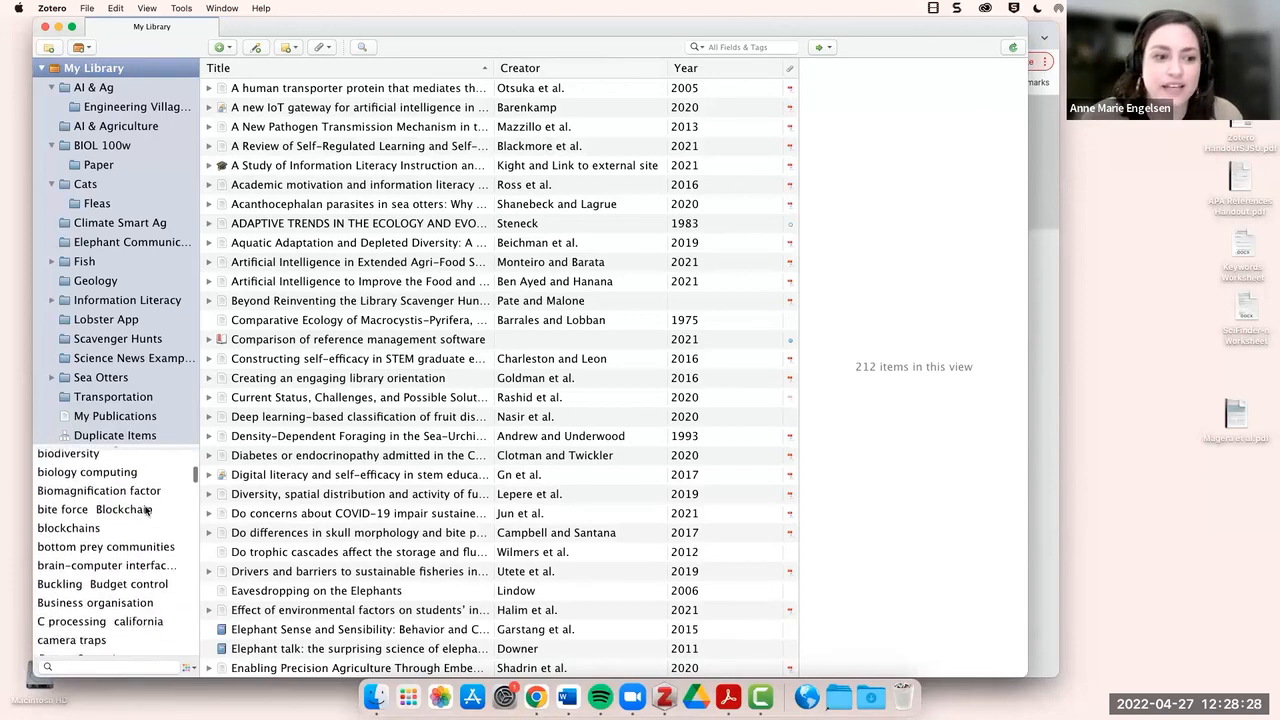
scroll(133, 507, "down", 12)
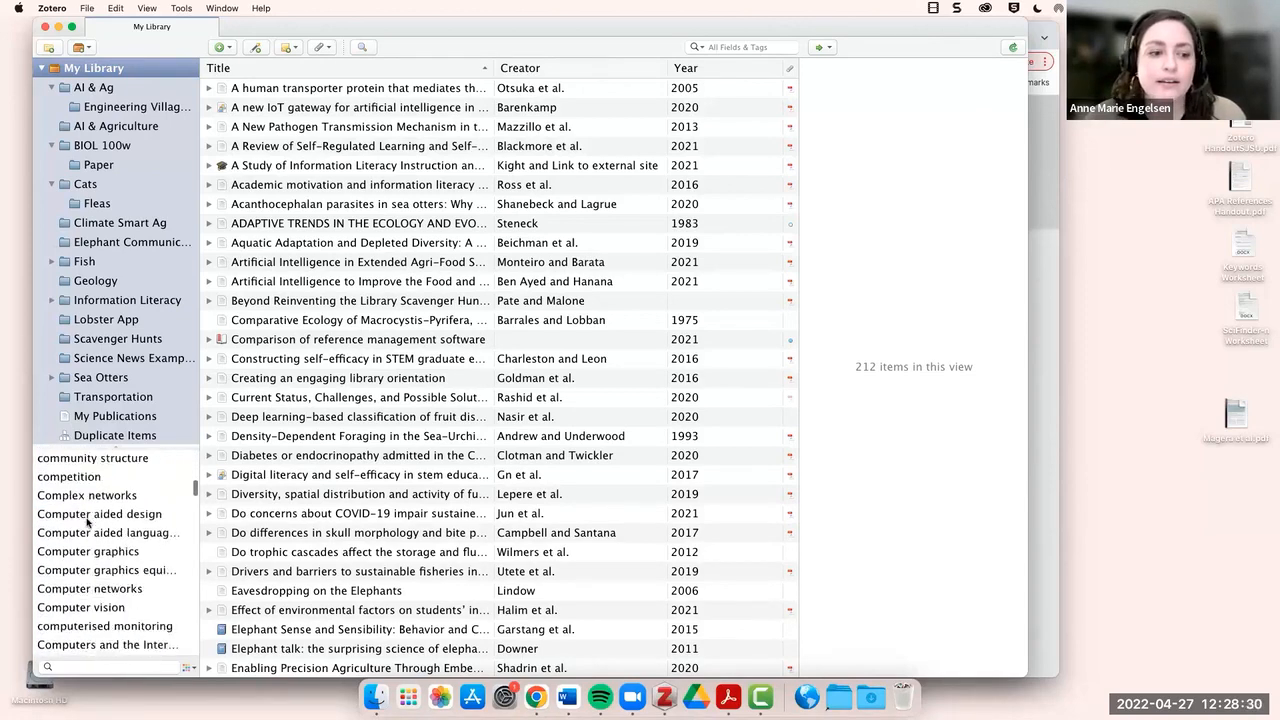
left_click(88, 521)
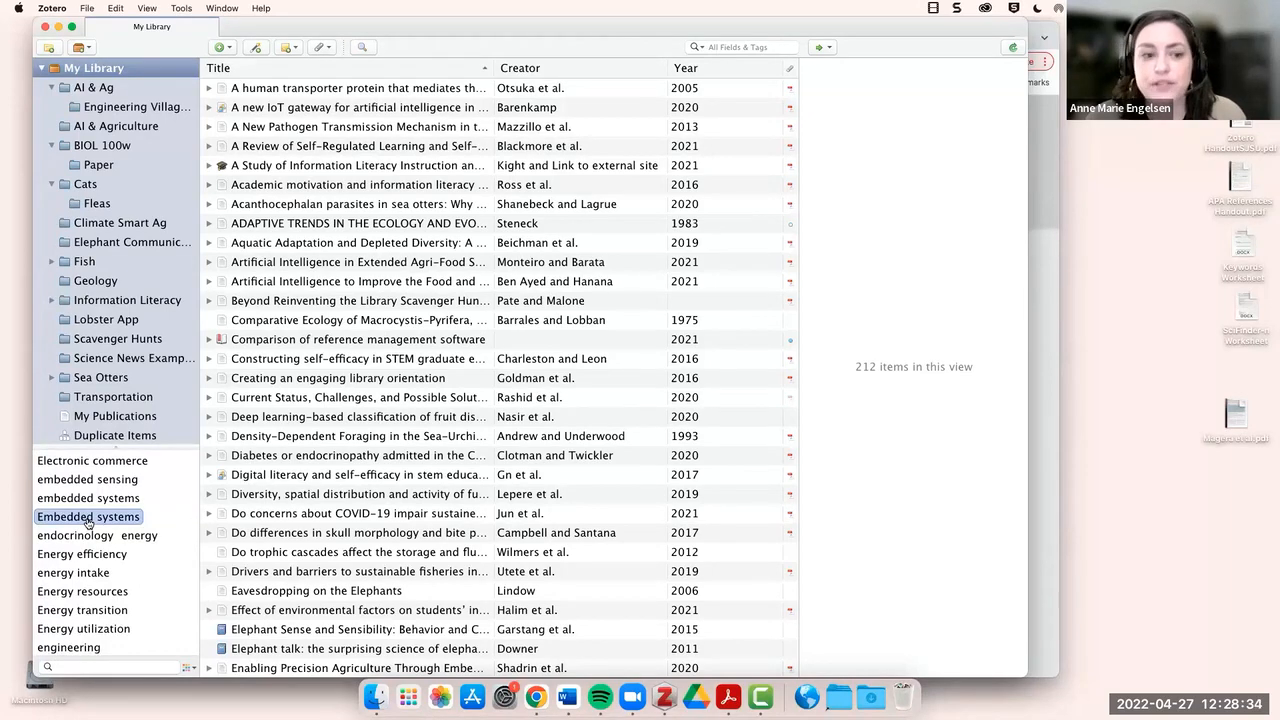
scroll(88, 522, "up", 20)
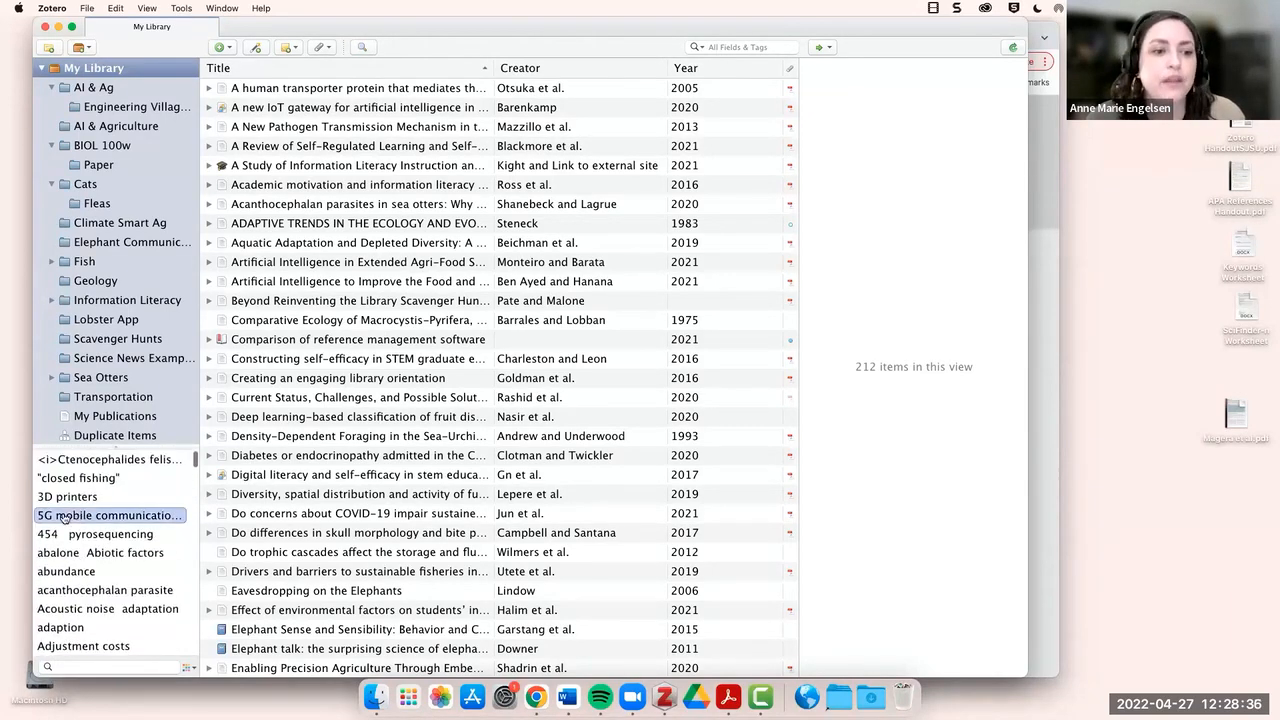
View the items in My Publications and return to the full My Library list.
scroll(155, 318, "down", 2)
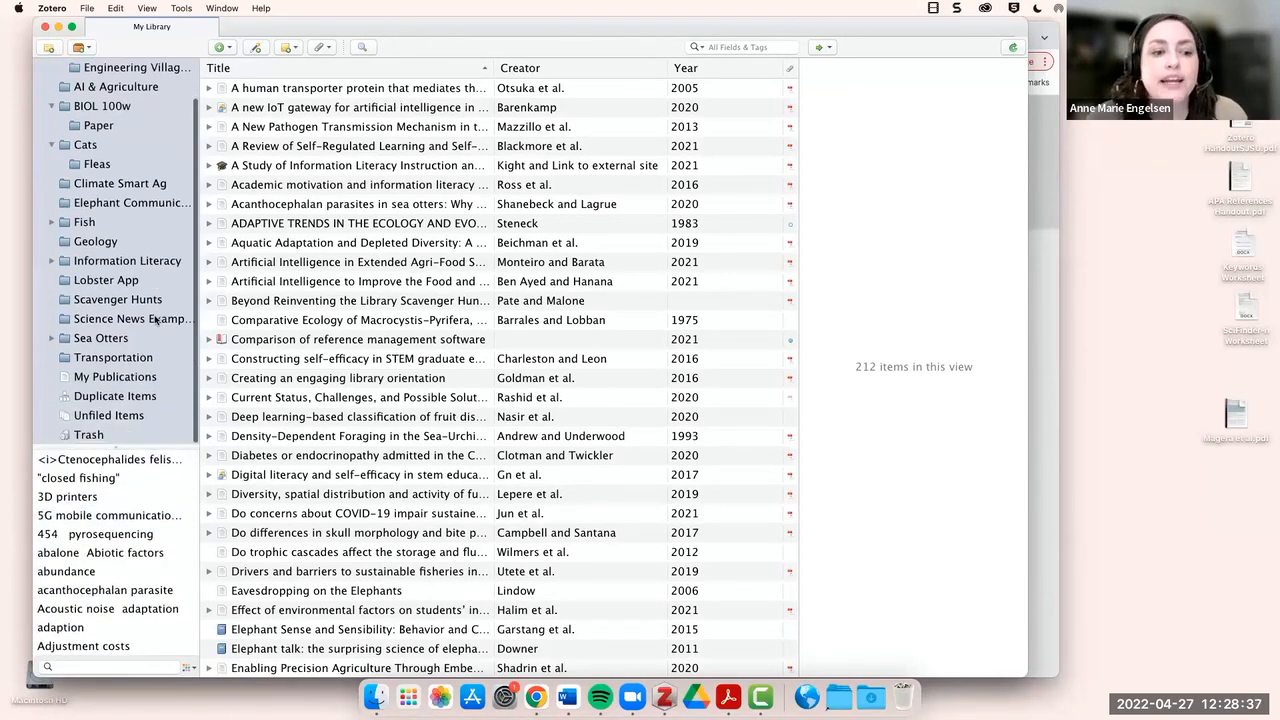
left_click(124, 380)
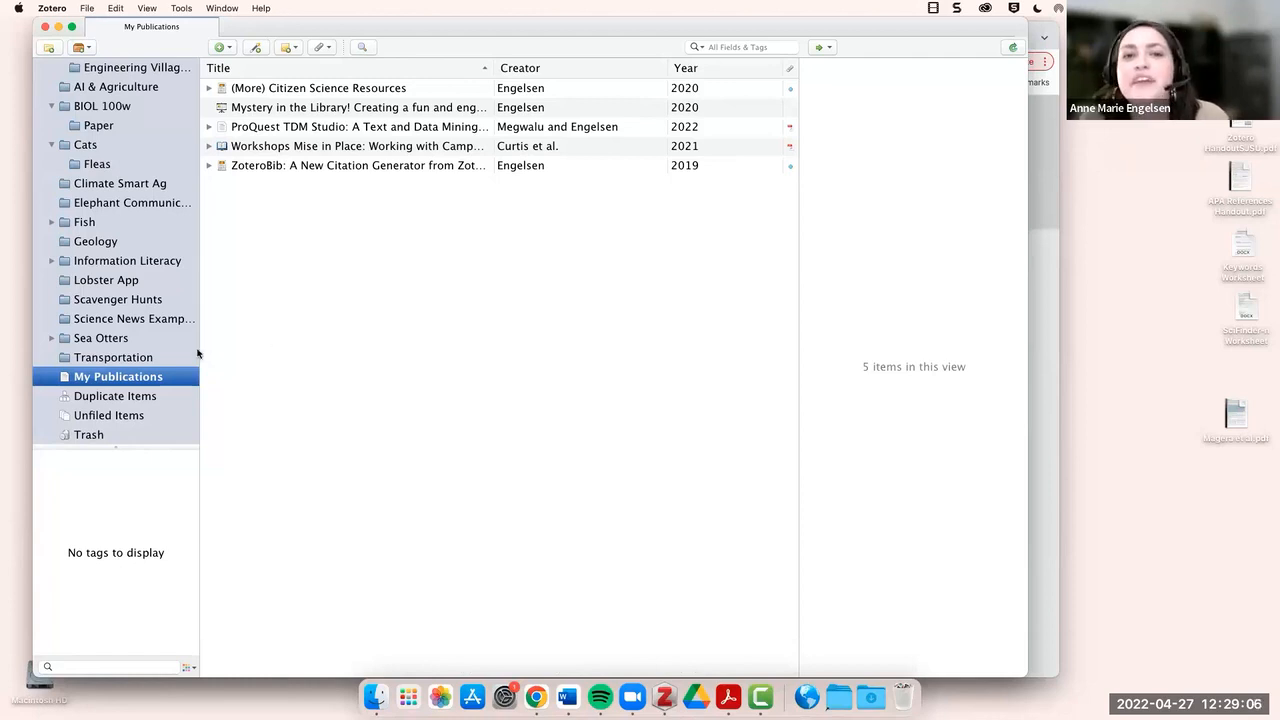
scroll(145, 121, "up", 2)
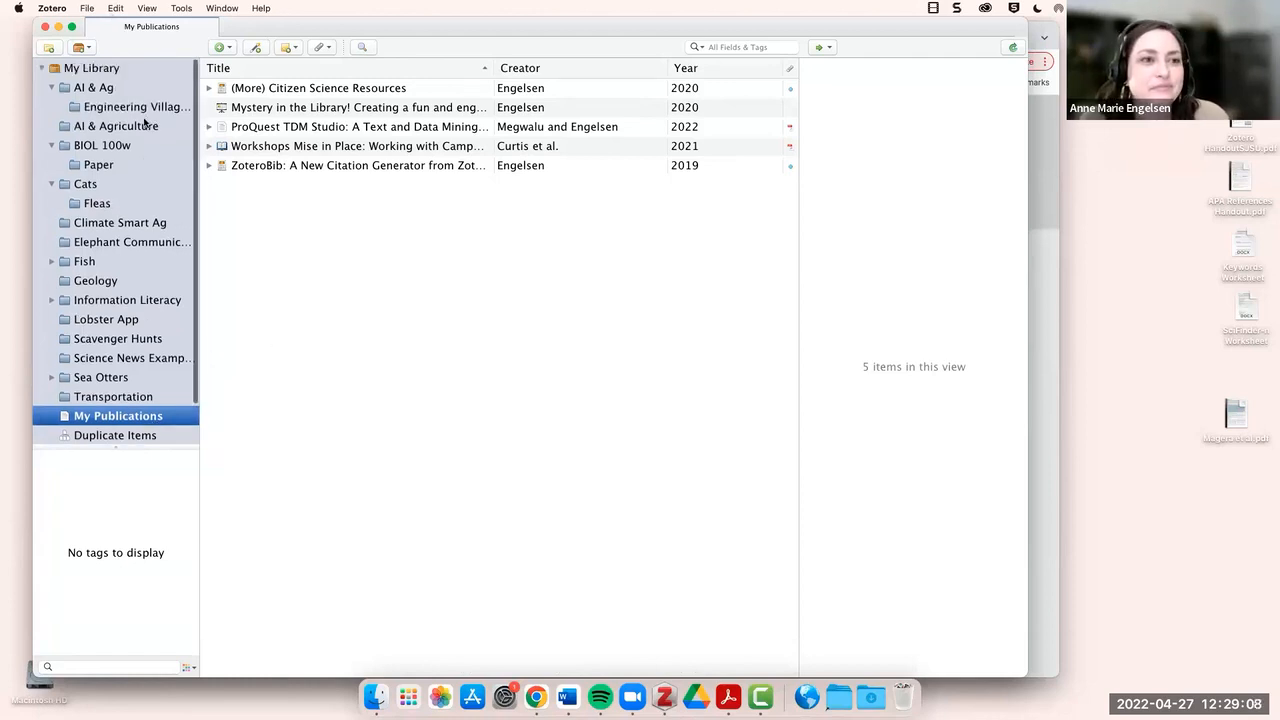
left_click(72, 70)
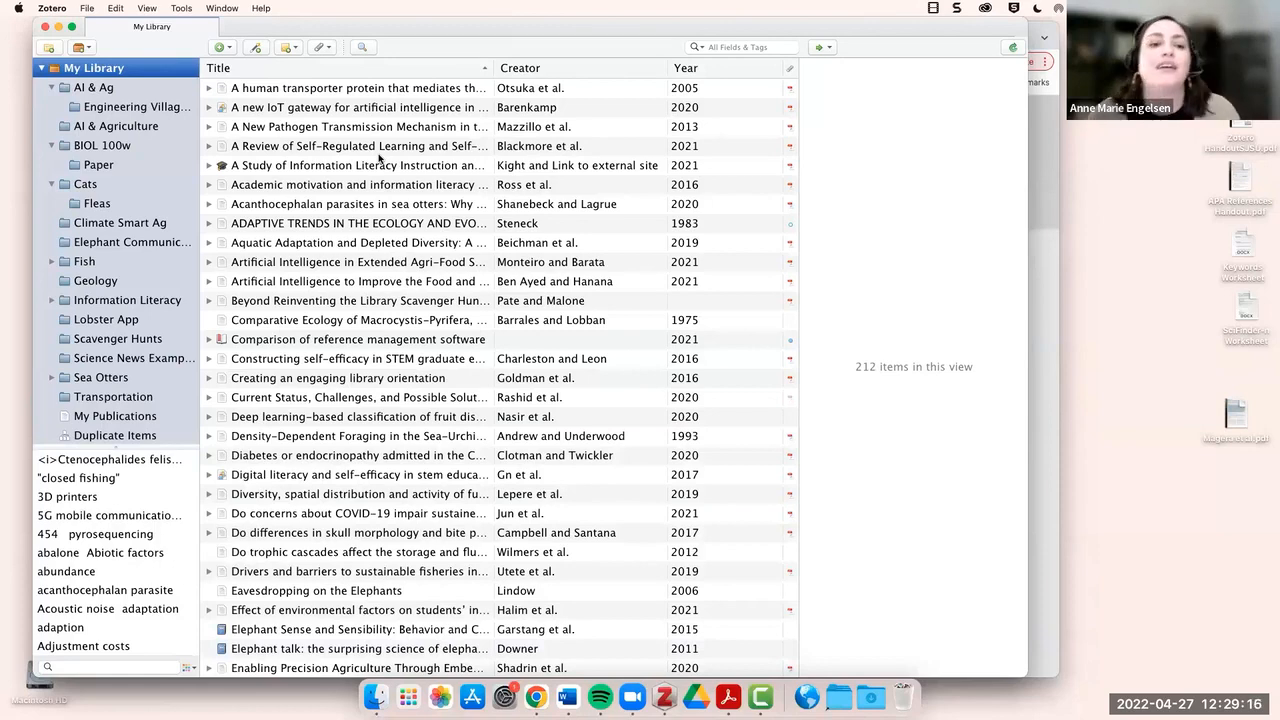
scroll(743, 283, "down", 1)
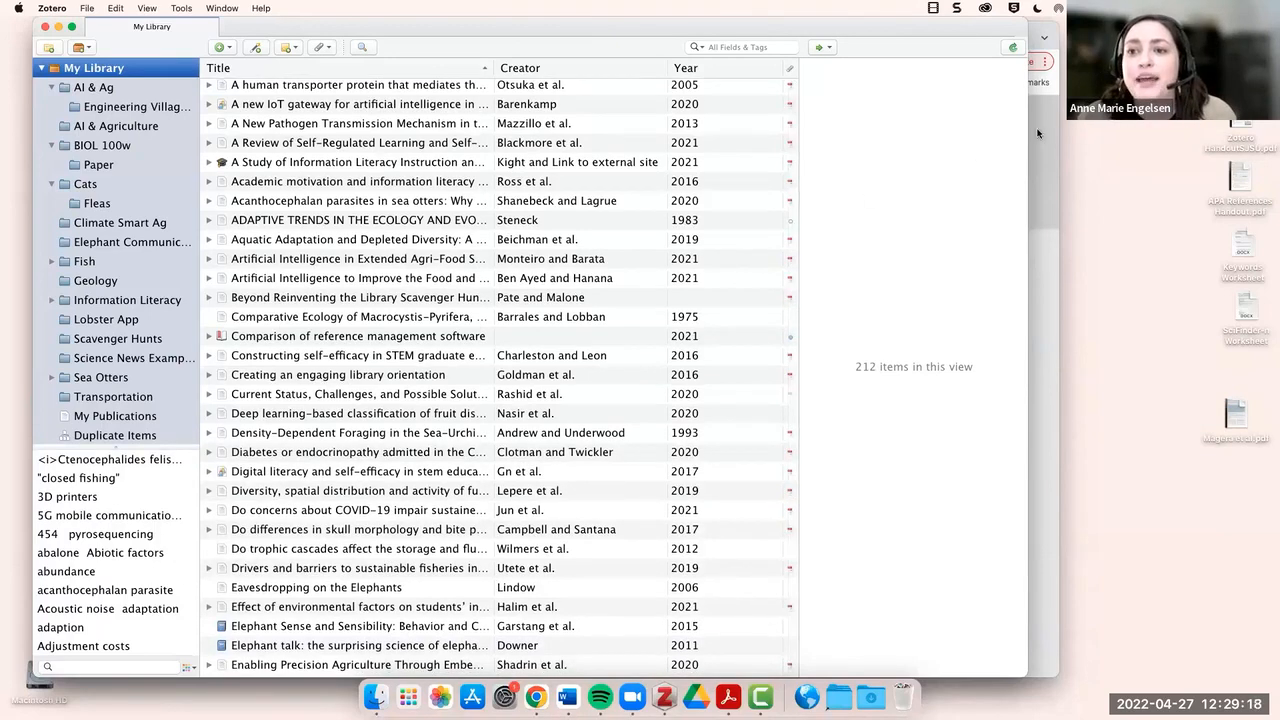
Switch to the Zotero workshop slides in Chrome and advance to the "Register for an account" slide.
left_click(1031, 129)
left_click(157, 38)
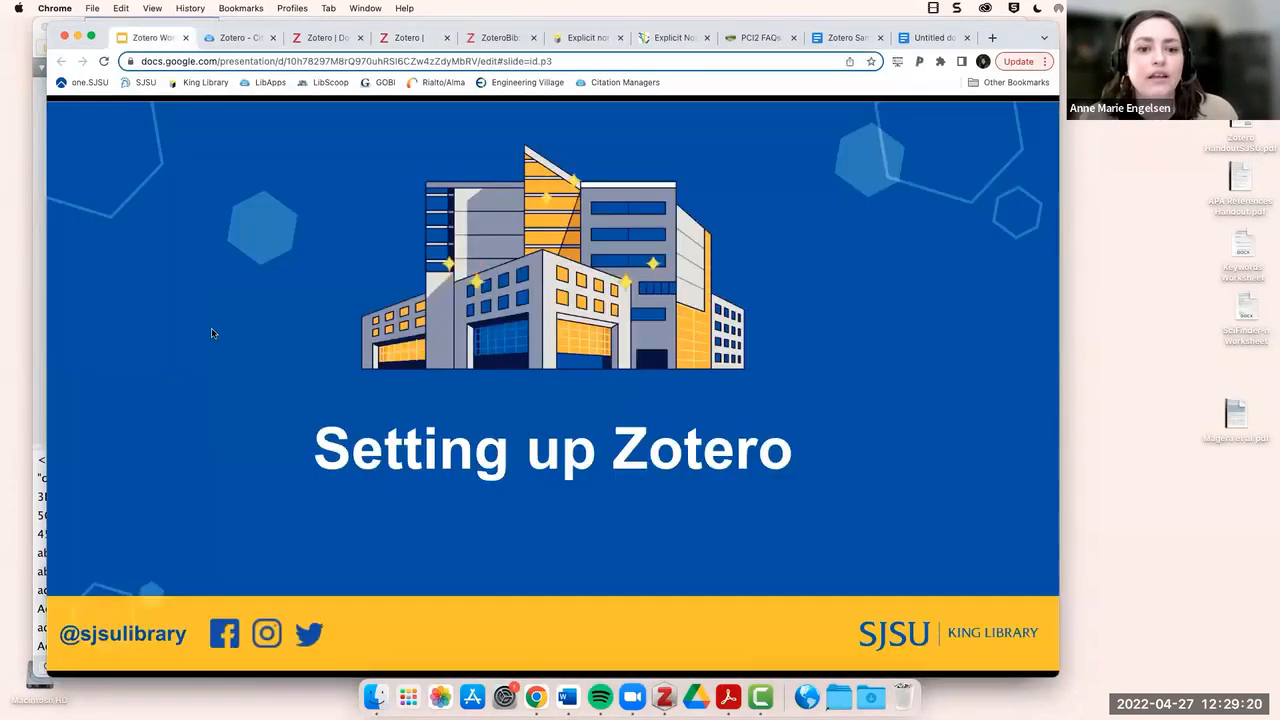
left_click(538, 416)
left_click(538, 421)
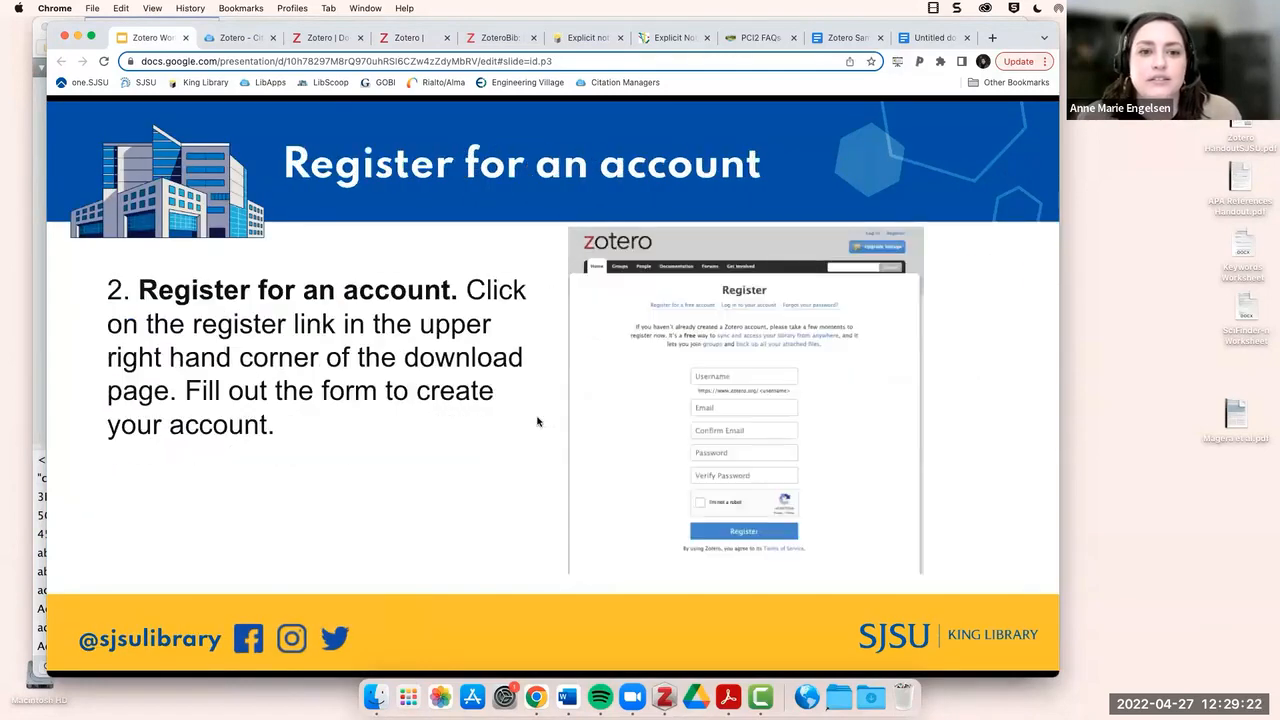
Advance the slides past citation styles and library organization to the "Adding sources to your library" slide.
left_click(538, 421)
left_click(538, 421)
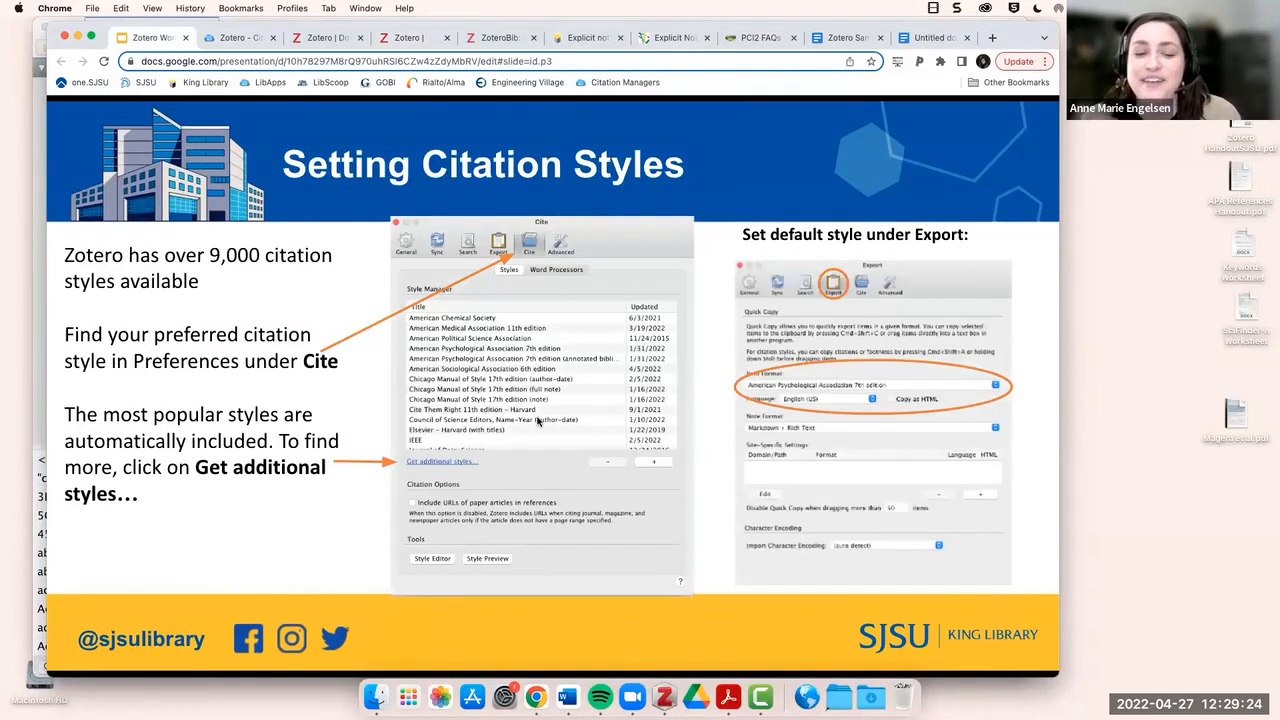
left_click(538, 421)
left_click(538, 421)
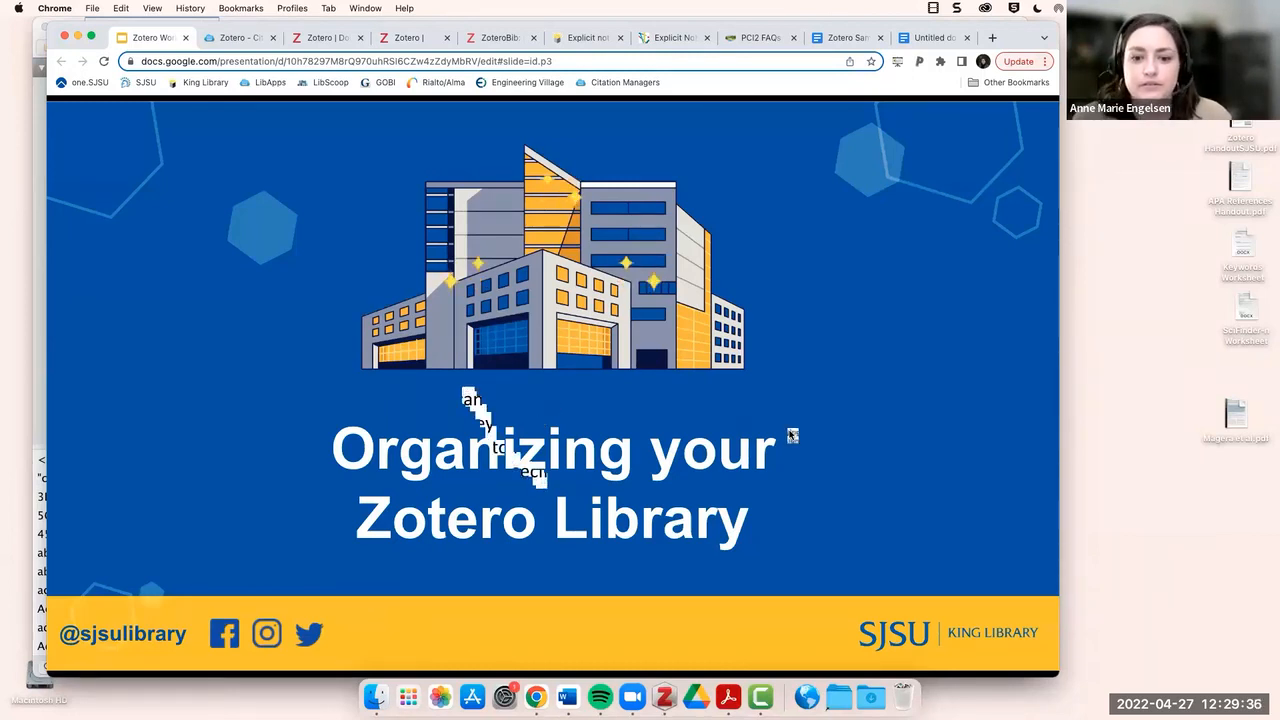
key("Right")
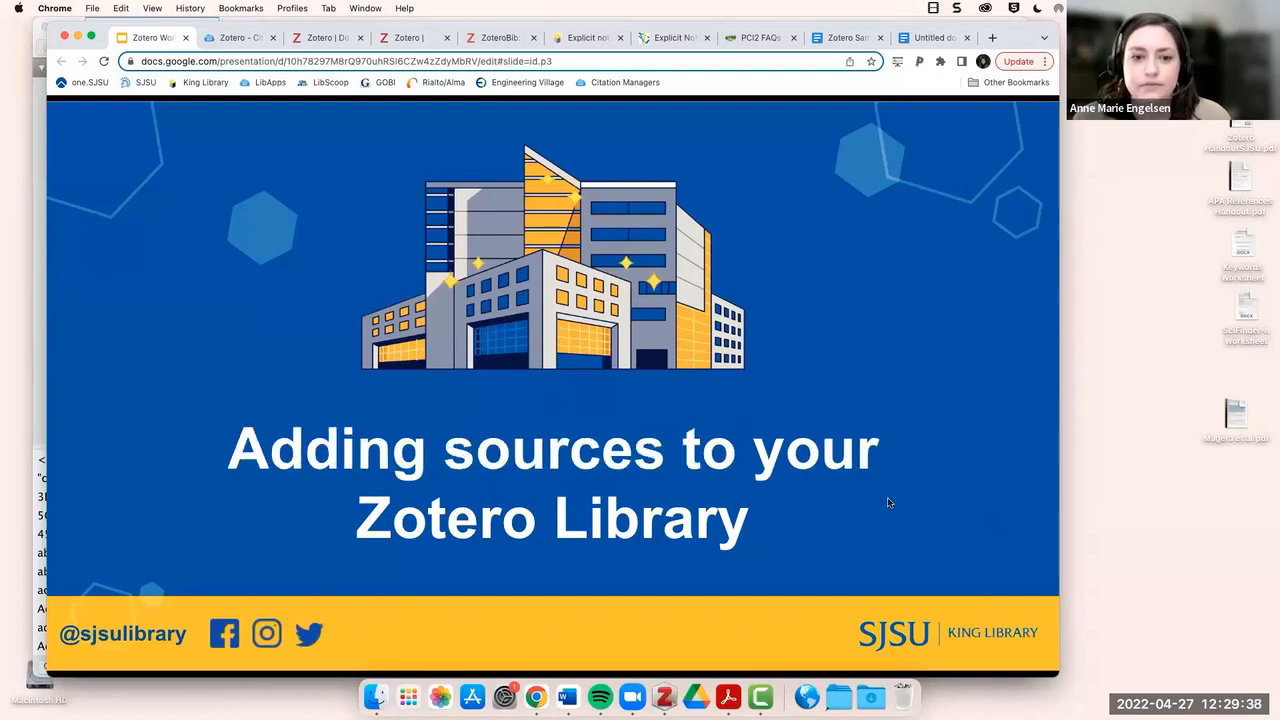
key("Right")
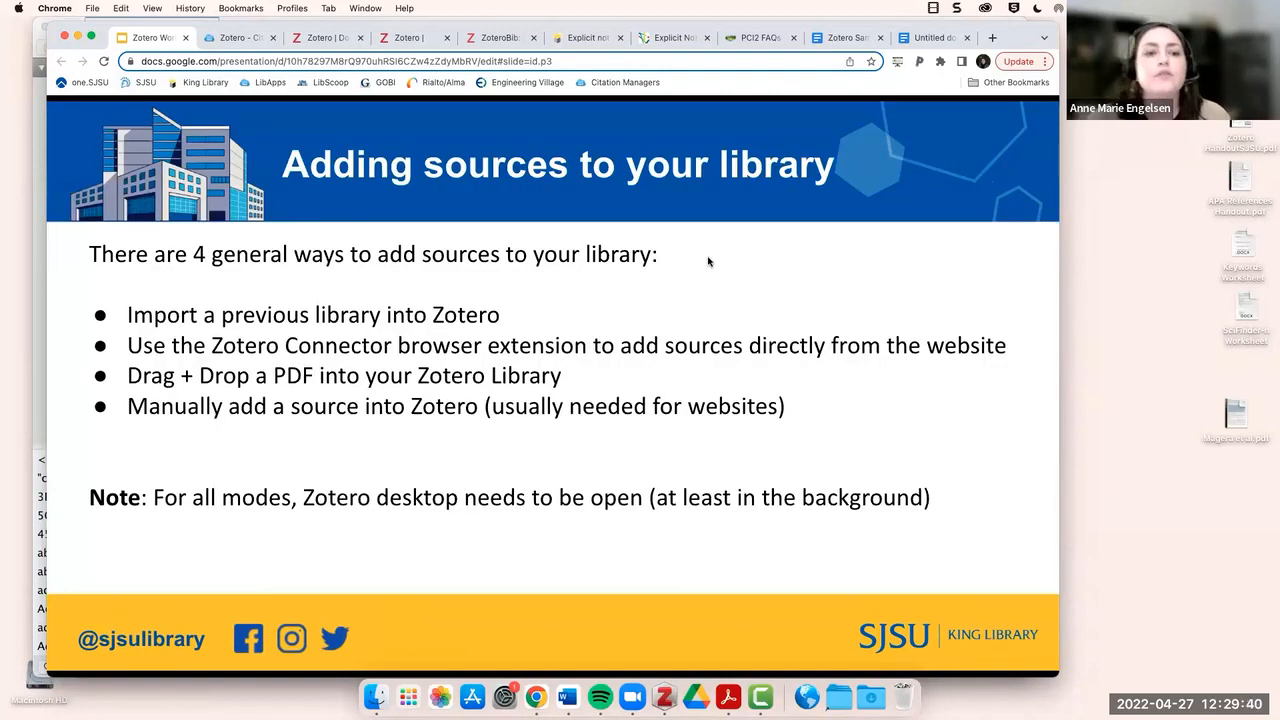
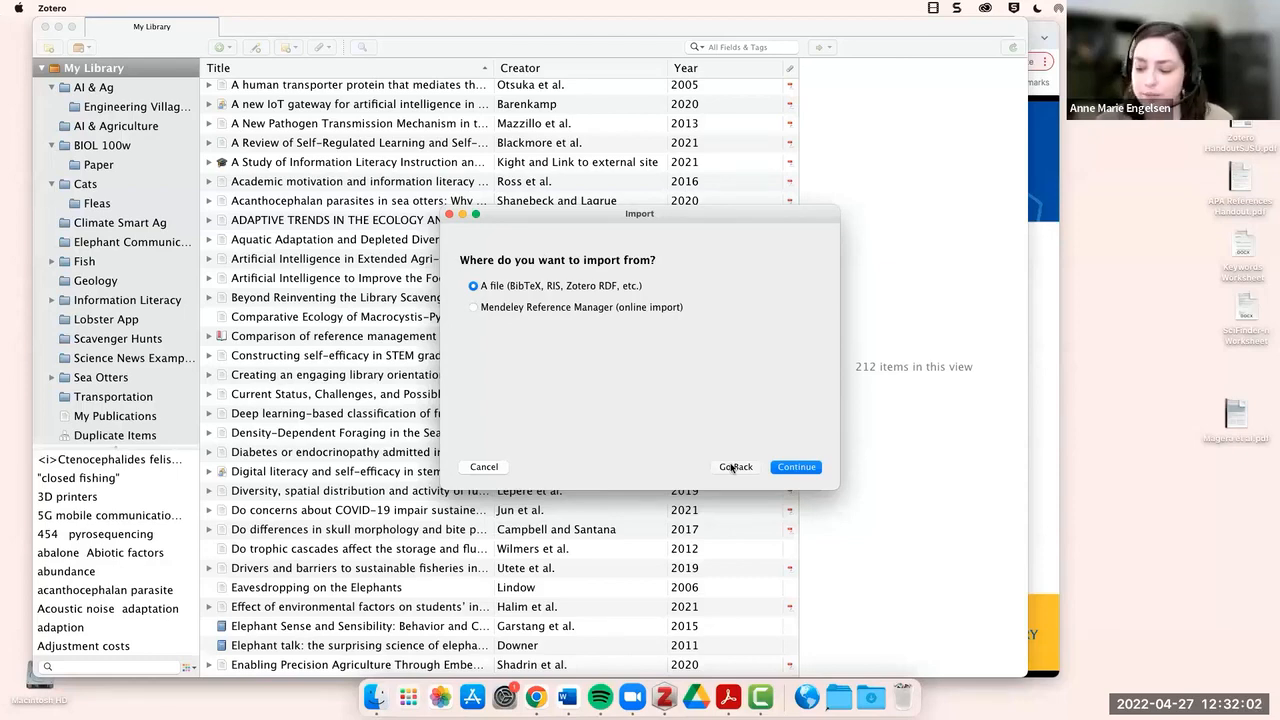
Cancel the library import in Zotero and go back to the "Adding sources to your library" slide in Chrome.
left_click(478, 467)
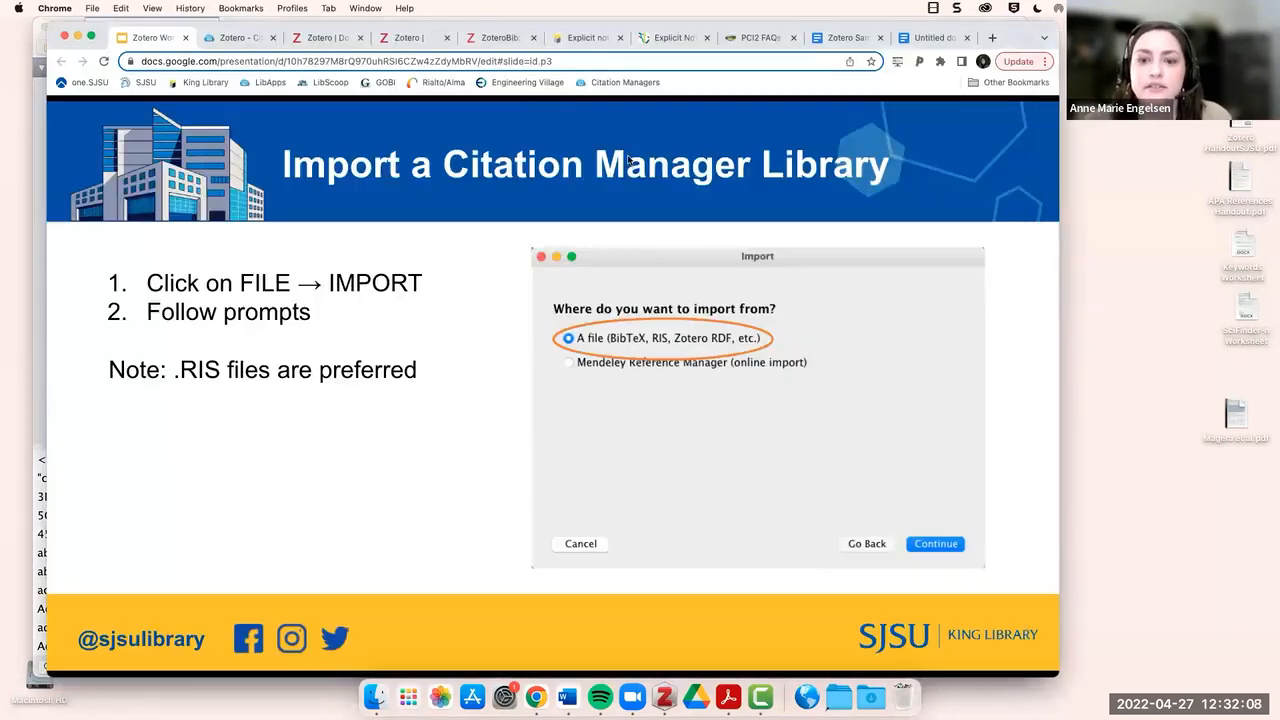
left_click(1032, 30)
key("Left")
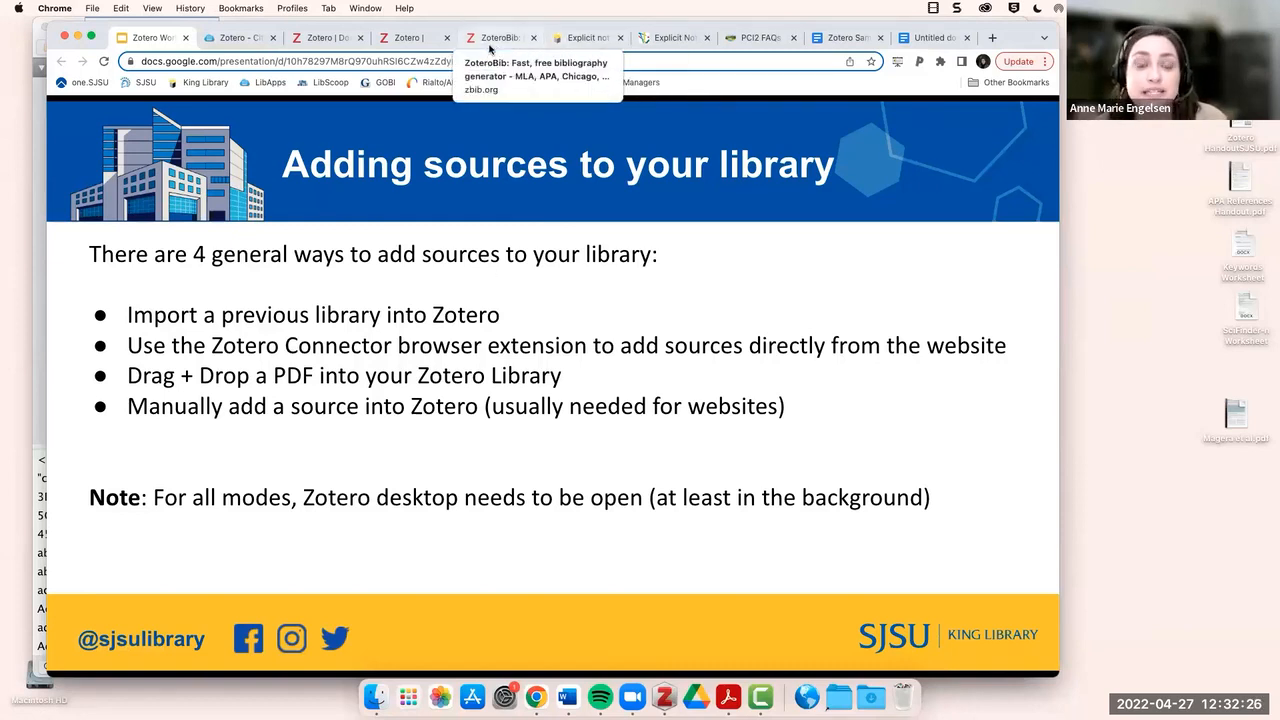
Open the library catalog record for "Explicit not implicit preferences predict conservation intentions" and choose its Export RIS option.
left_click(593, 45)
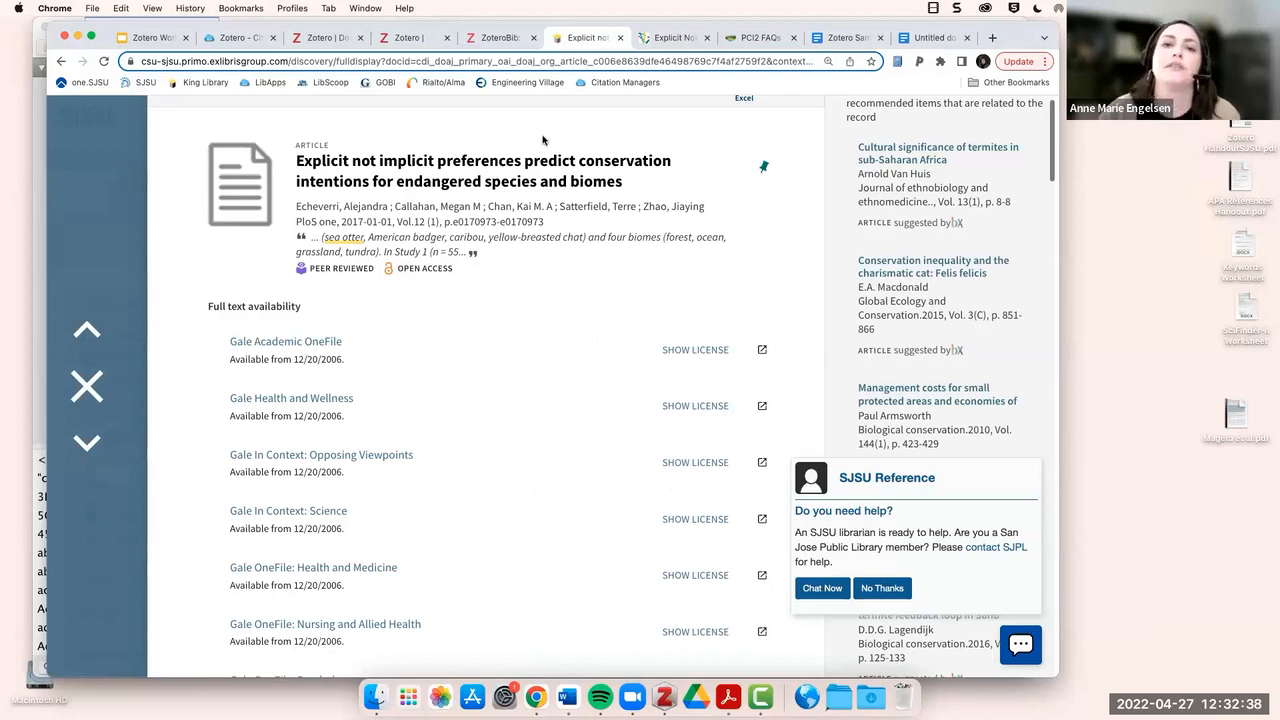
scroll(526, 143, "up", 1)
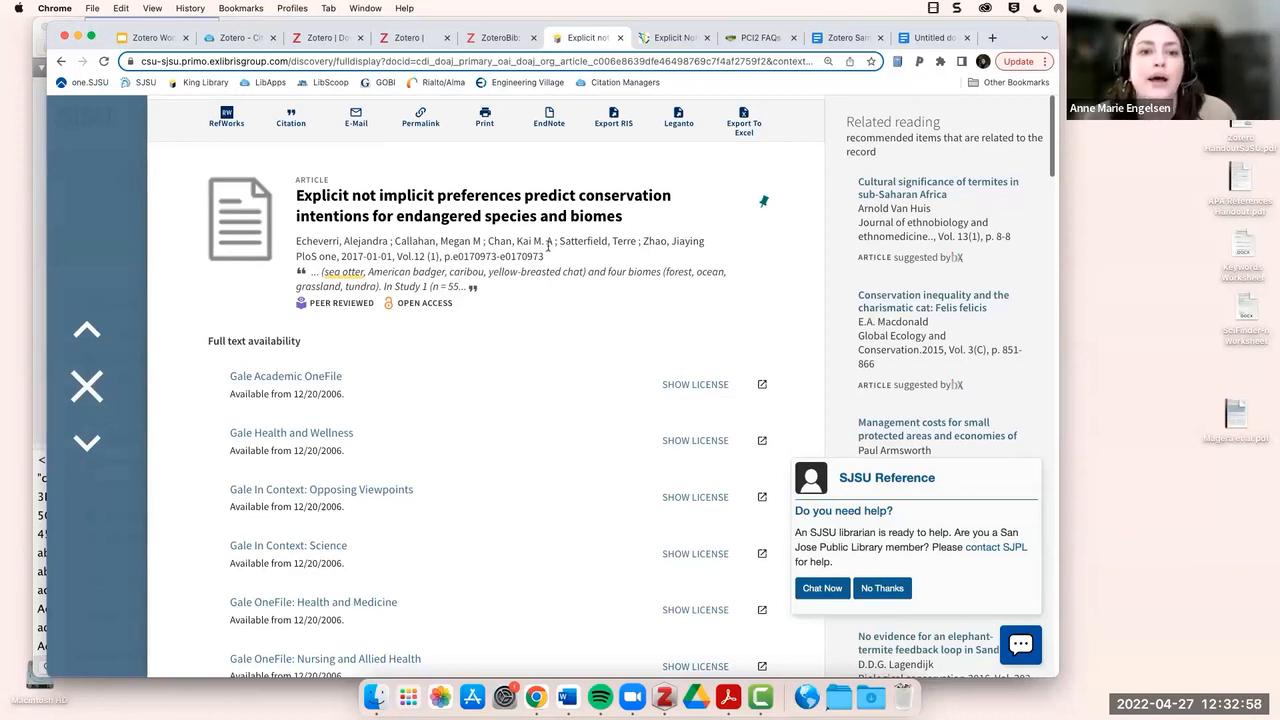
left_click(614, 118)
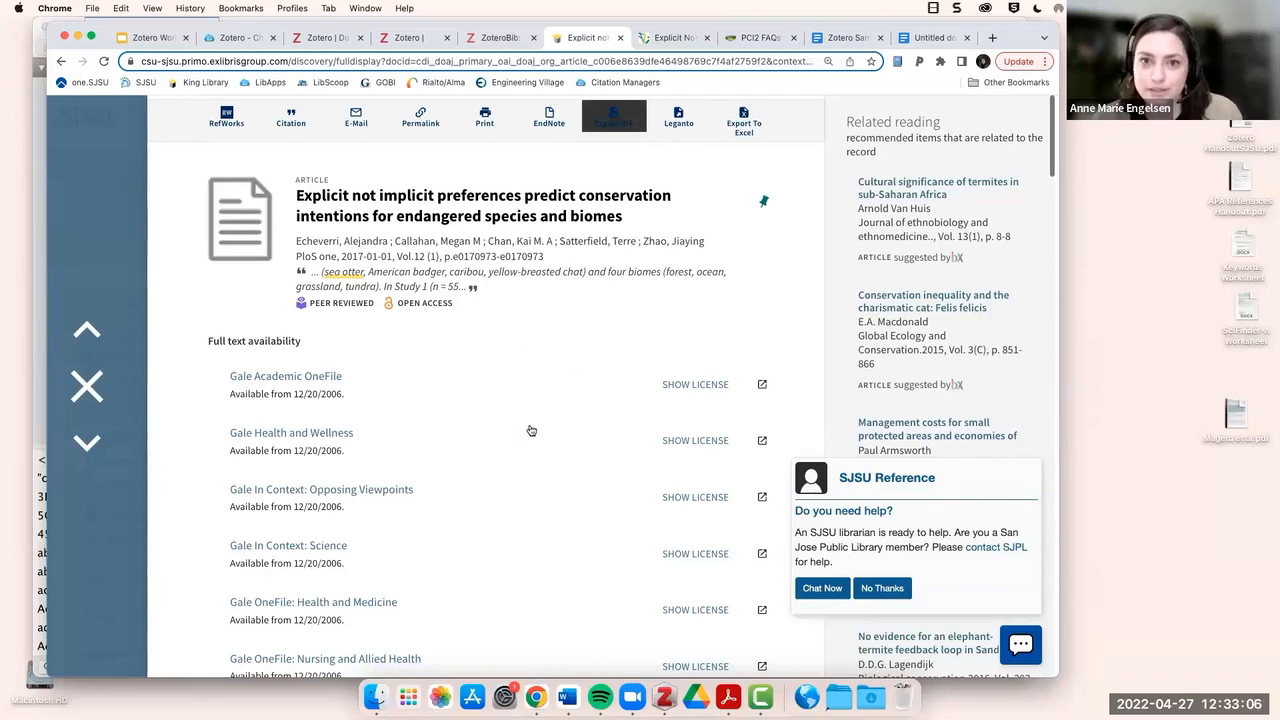
Look through the record's full-text sources and check the browser's extensions list for Zotero Connector.
scroll(531, 430, "down", 5)
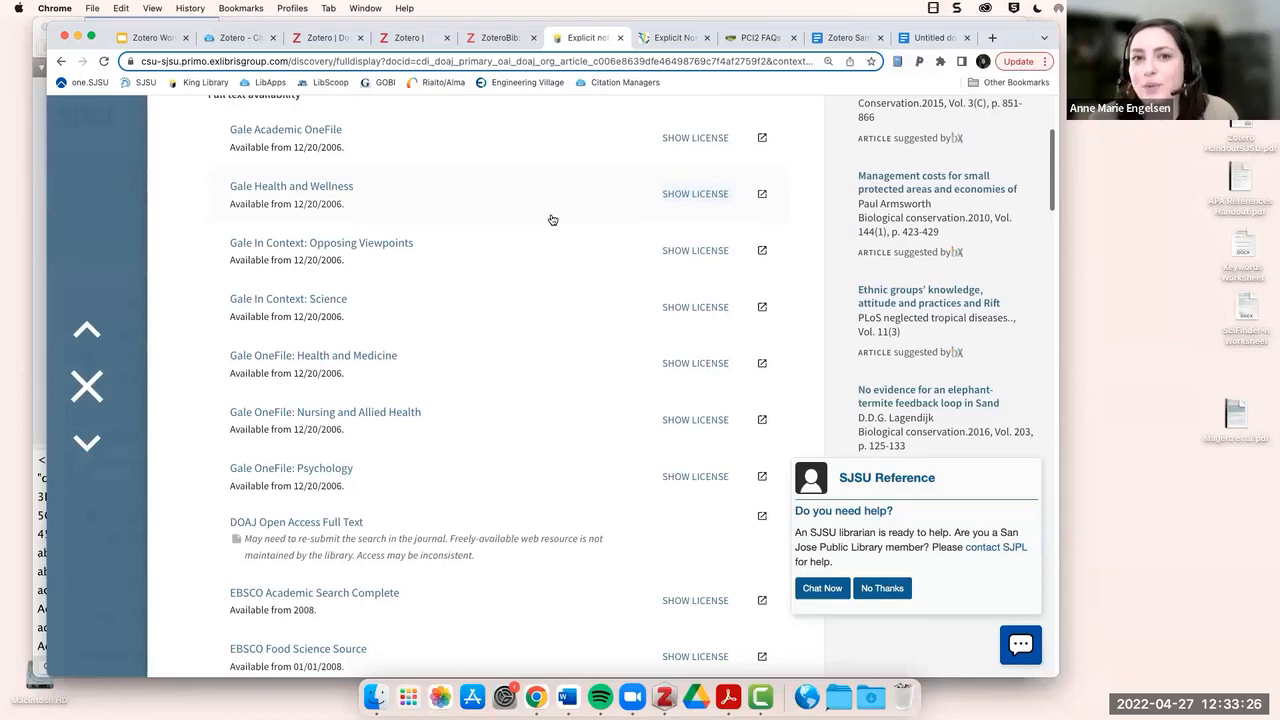
scroll(551, 218, "up", 3)
scroll(545, 225, "down", 4)
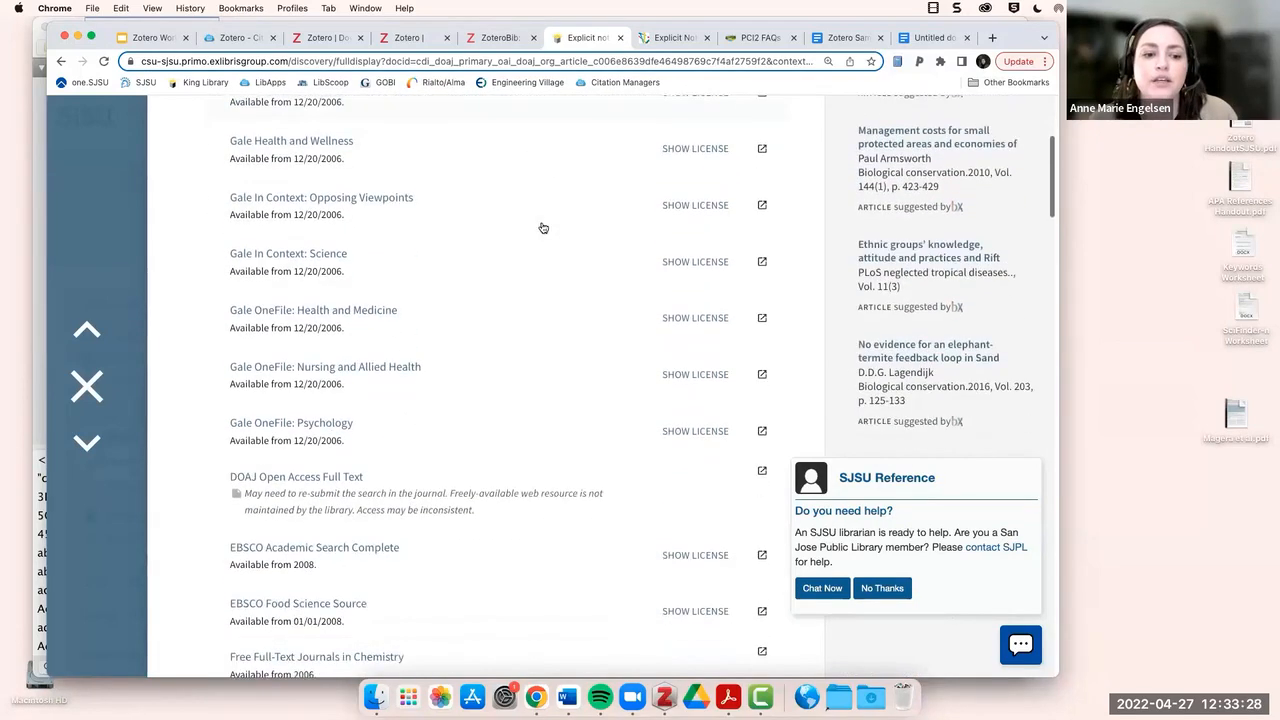
scroll(543, 228, "down", 1)
scroll(379, 468, "down", 2)
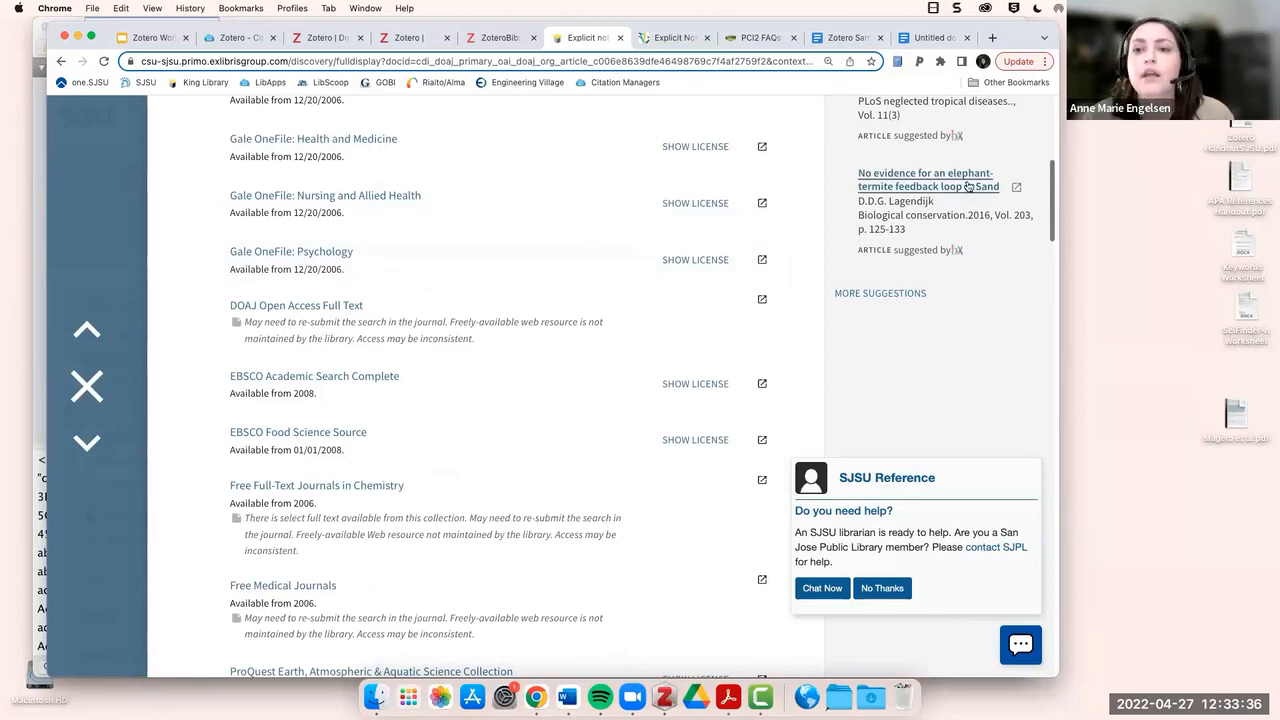
left_click(939, 62)
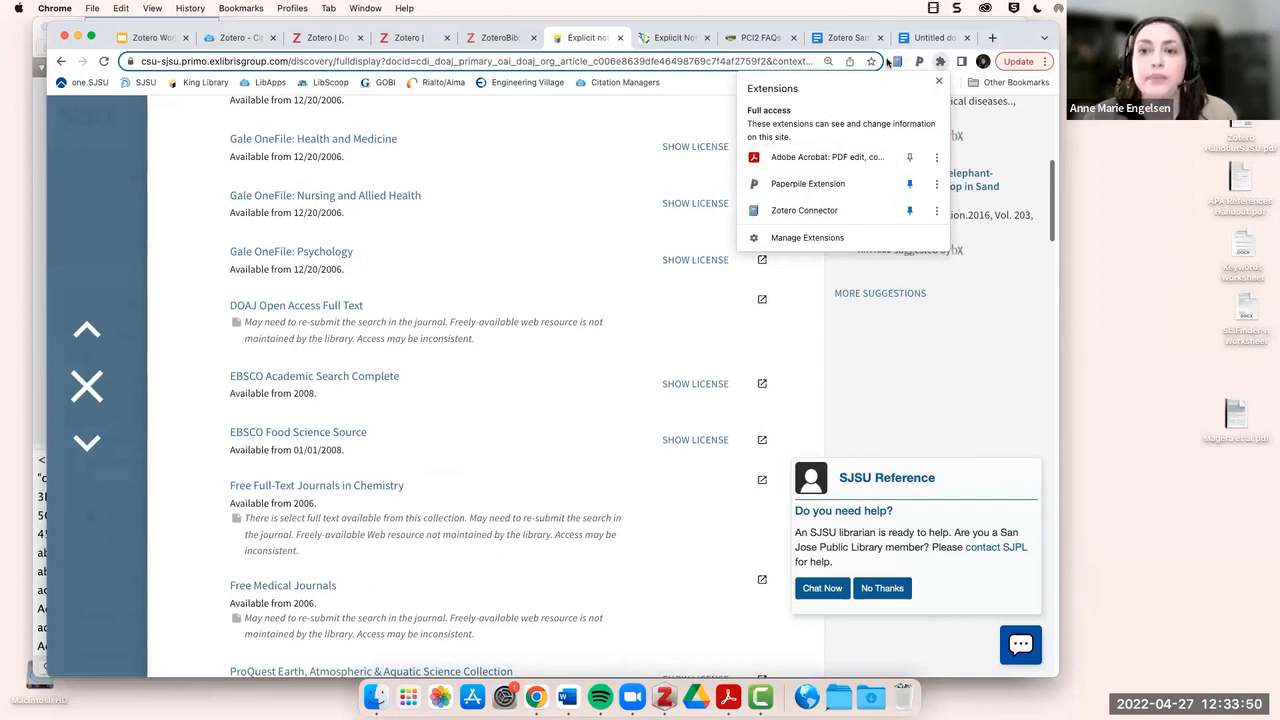
left_click(939, 80)
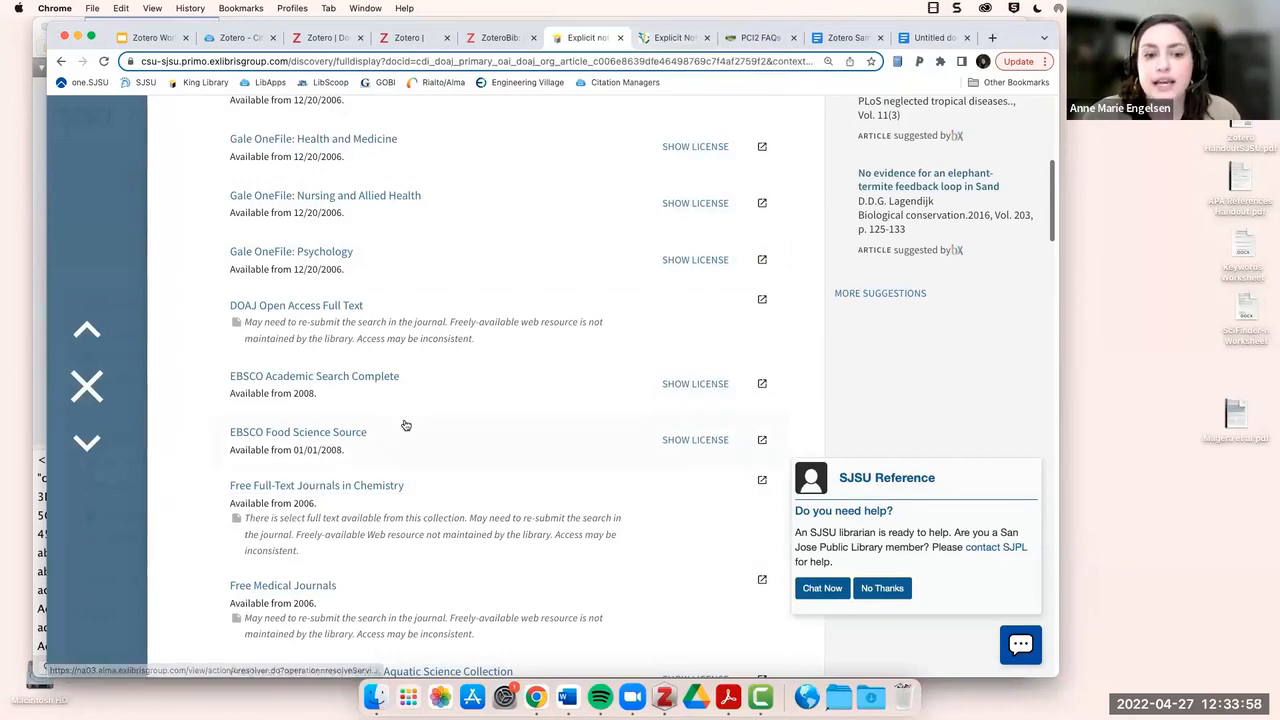
Examine the remaining full-text databases offered for the article and return to the beginning of the record.
scroll(405, 425, "down", 2)
scroll(405, 425, "down", 4)
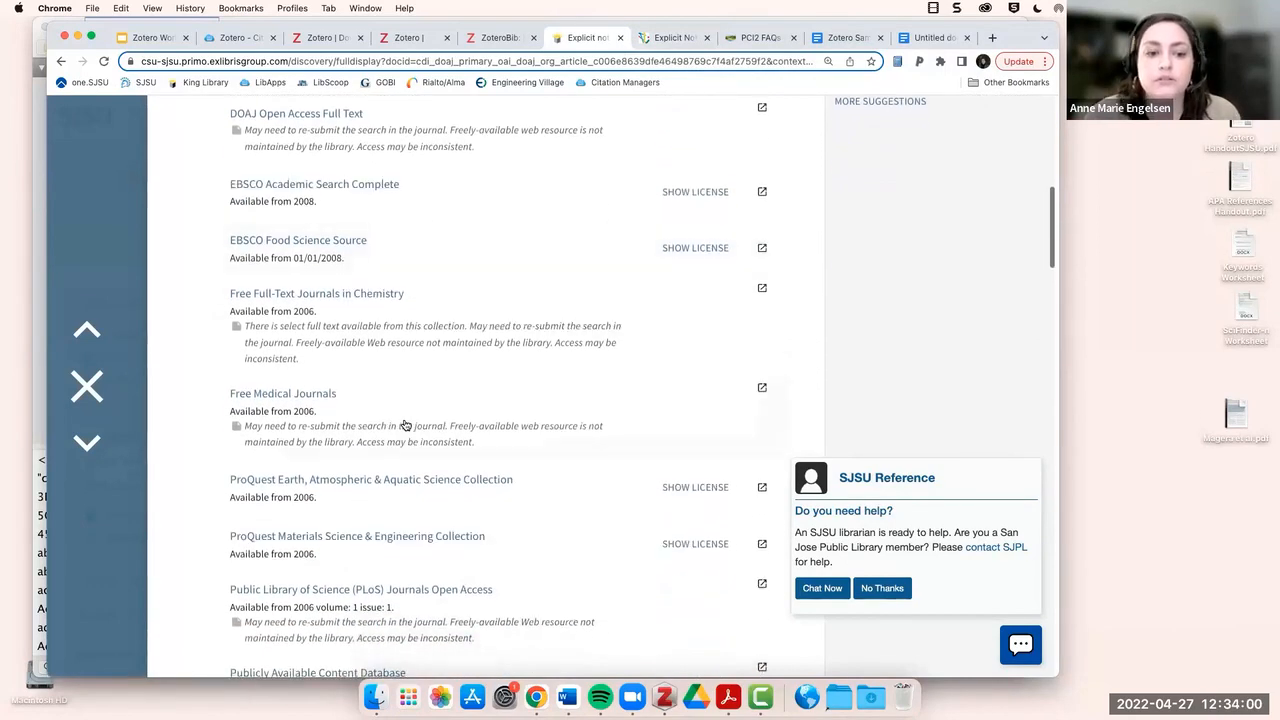
scroll(407, 425, "down", 1)
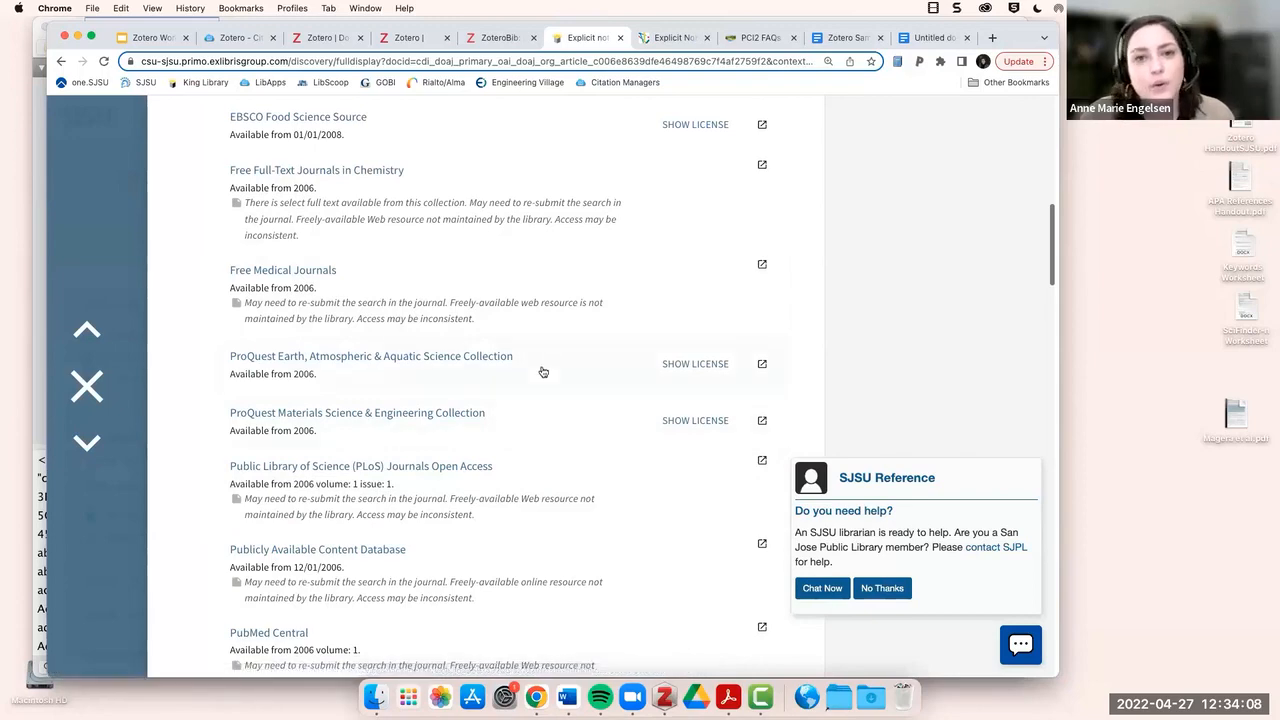
scroll(545, 370, "up", 10)
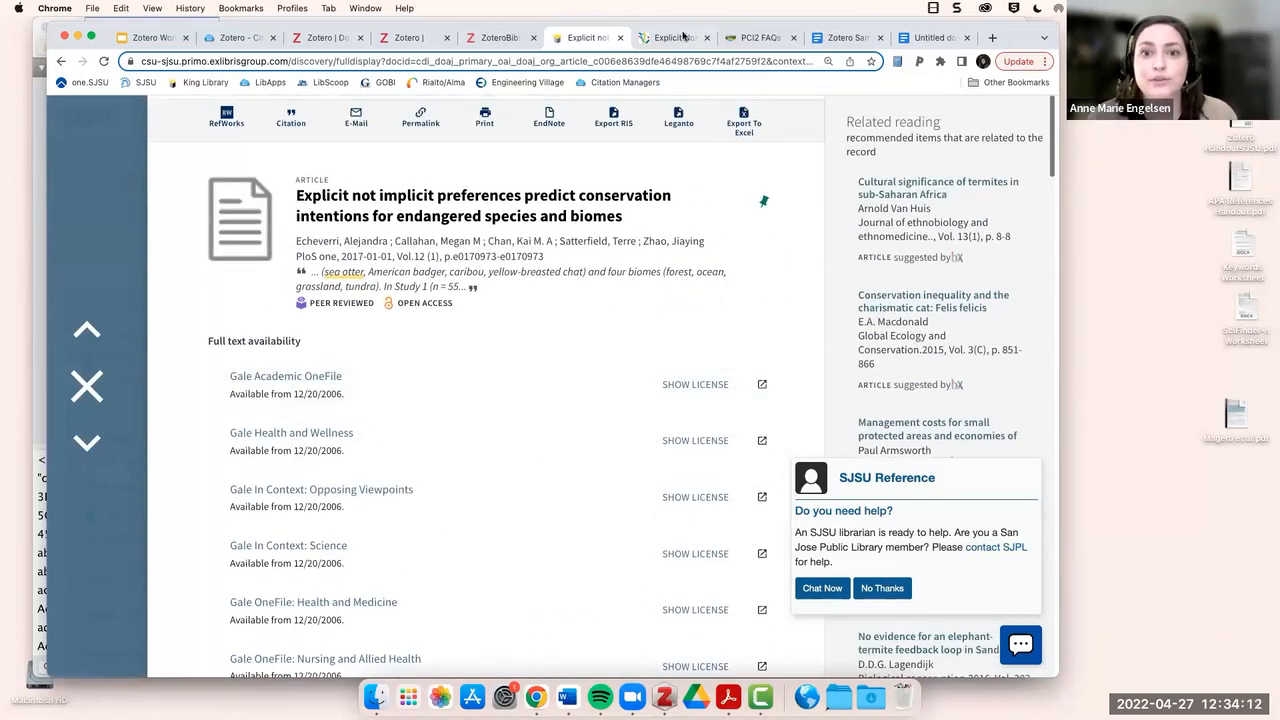
Compare the Save to Zotero option on the PLOS ONE article page with the one on the library catalog record.
left_click(683, 37)
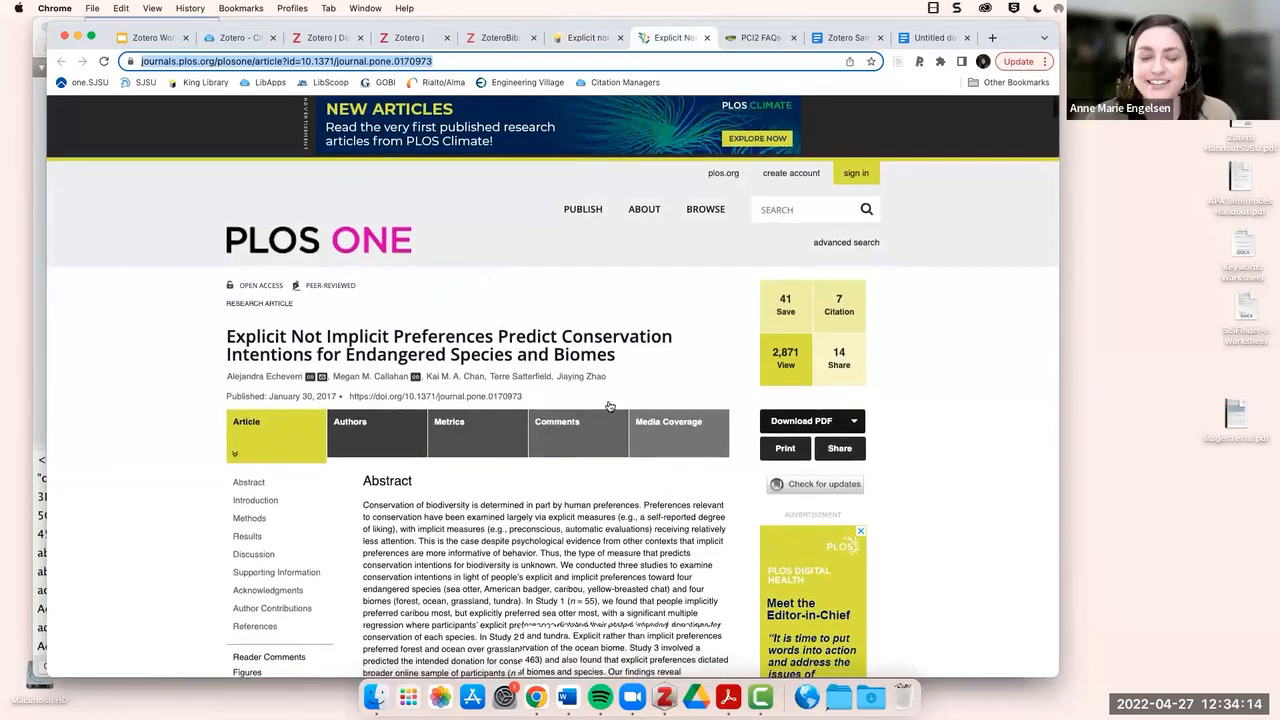
scroll(609, 406, "down", 1)
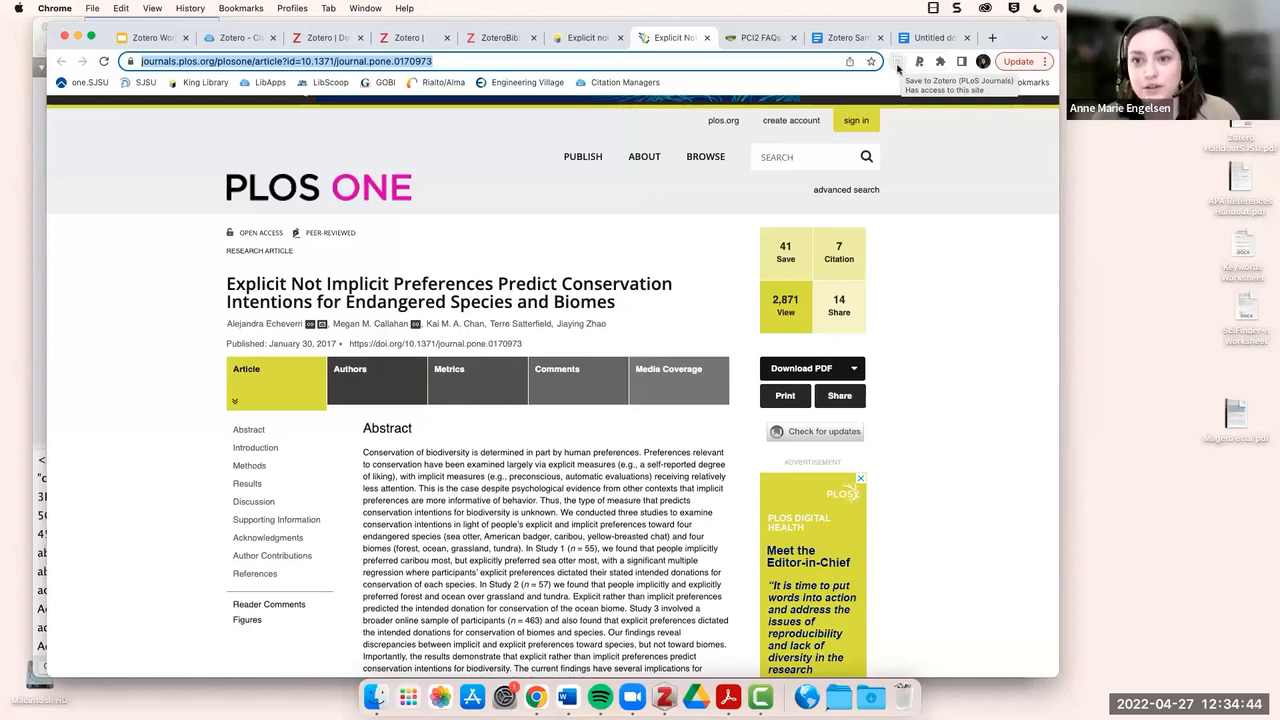
left_click(587, 38)
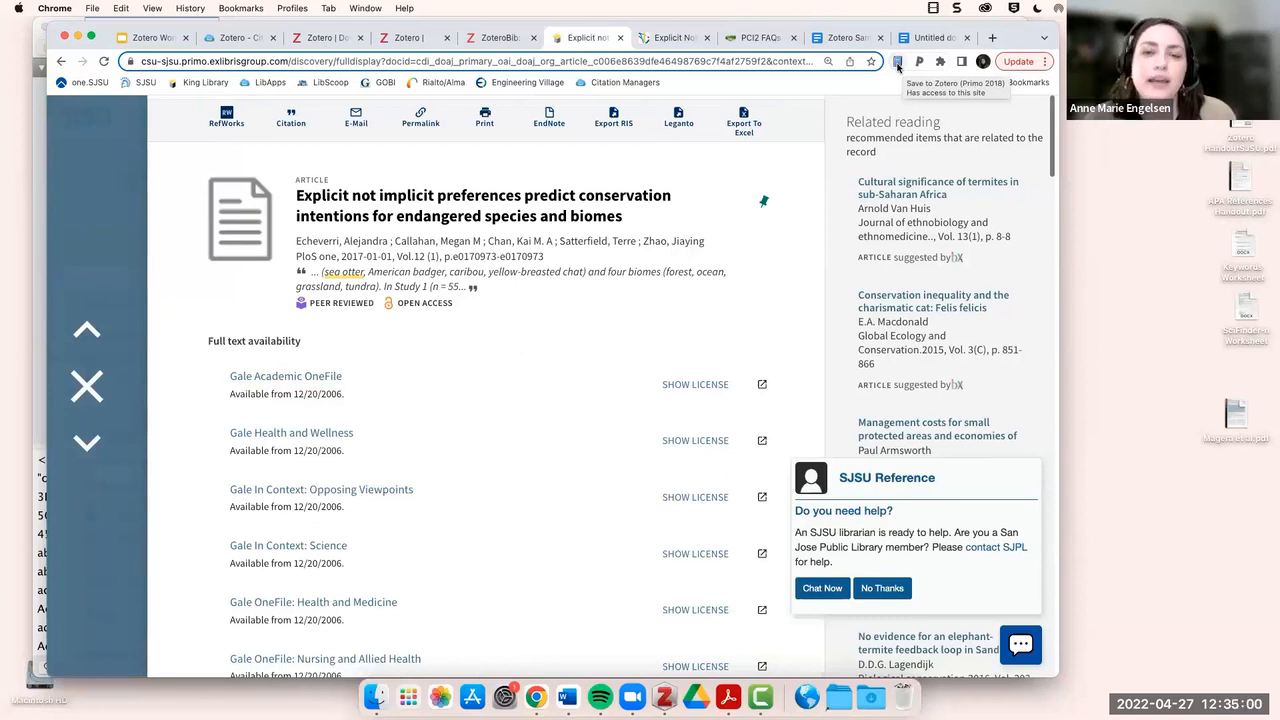
left_click(675, 37)
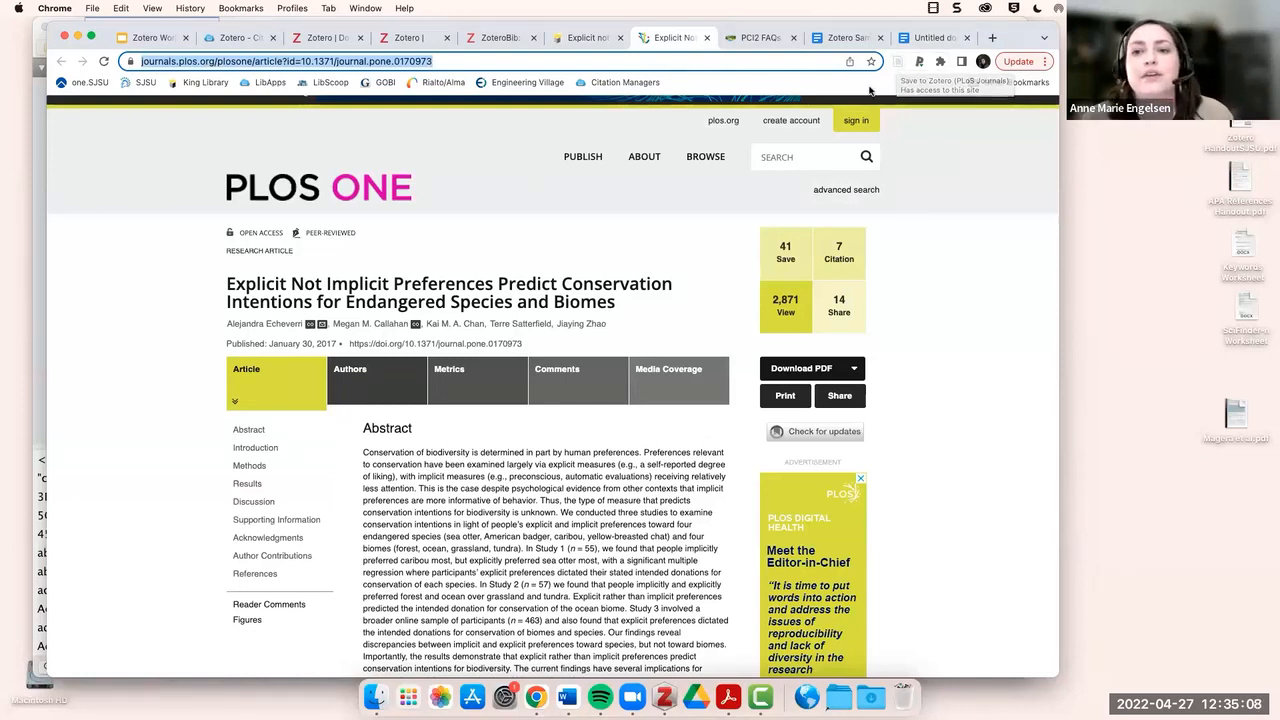
Save the PLOS ONE article with its full-text PDF to the Sea Otters collection using Zotero Connector.
left_click(897, 63)
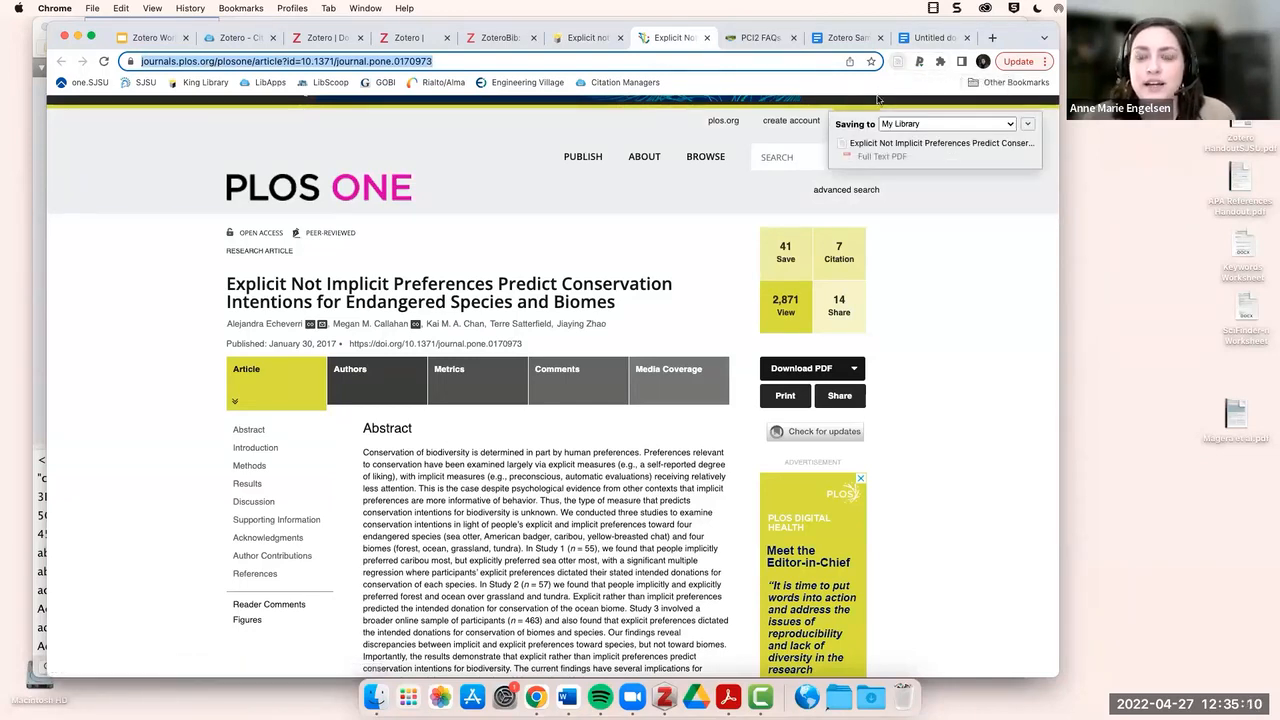
left_click(926, 124)
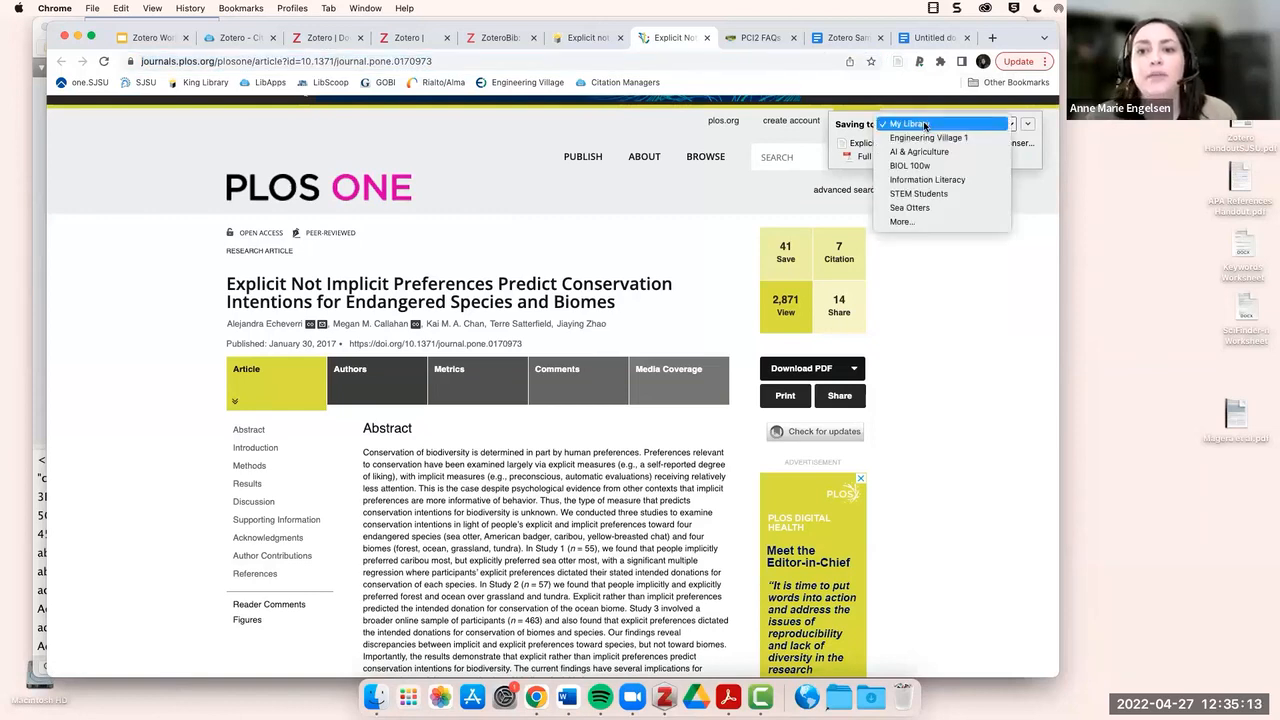
left_click(923, 208)
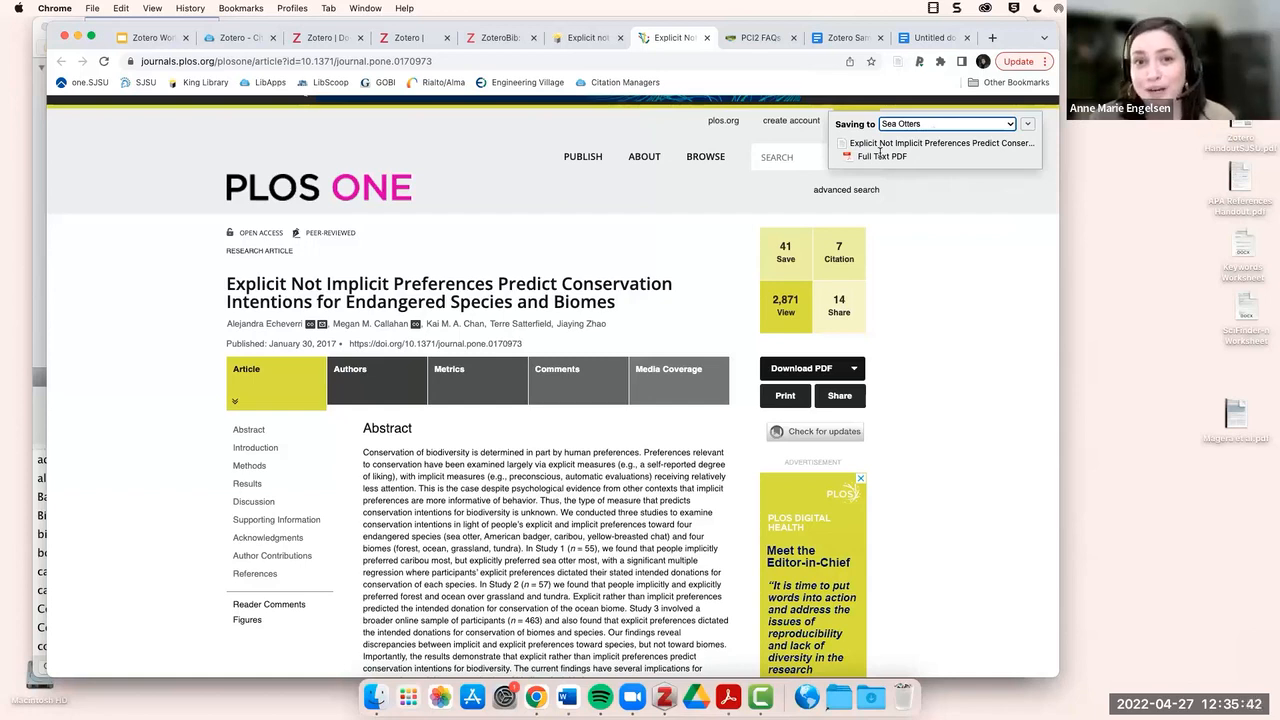
left_click(946, 123)
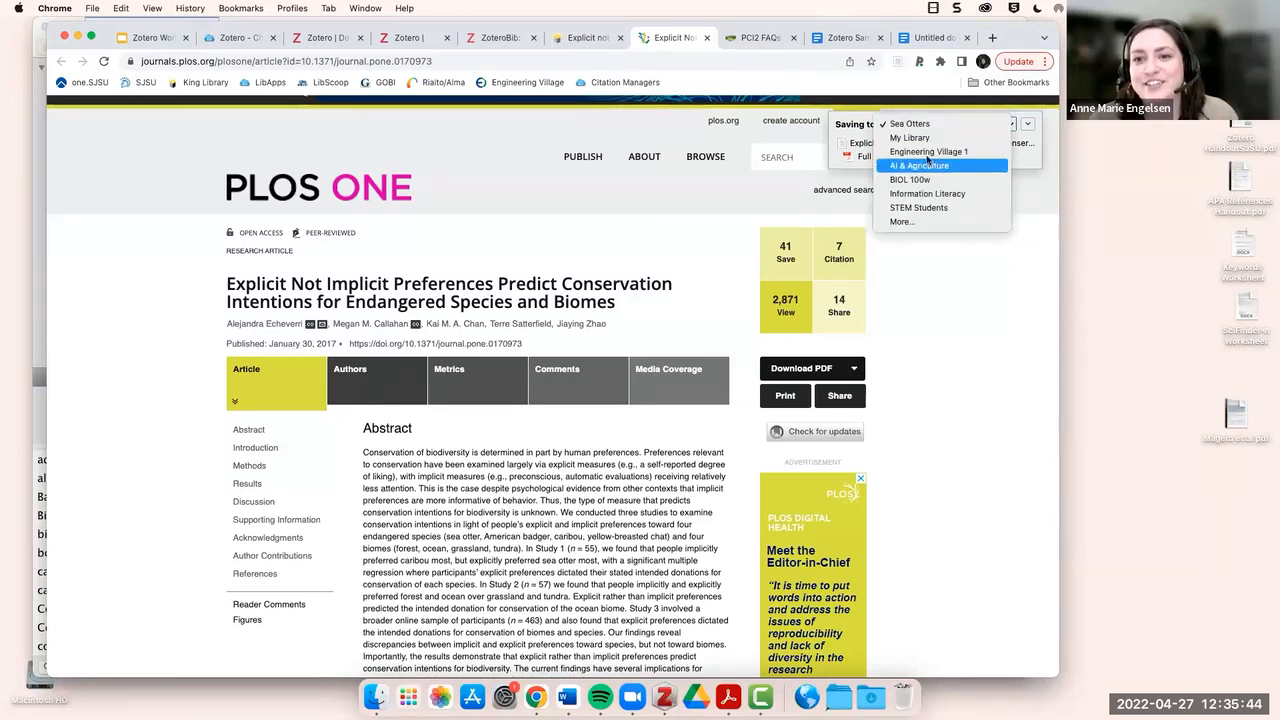
left_click(945, 261)
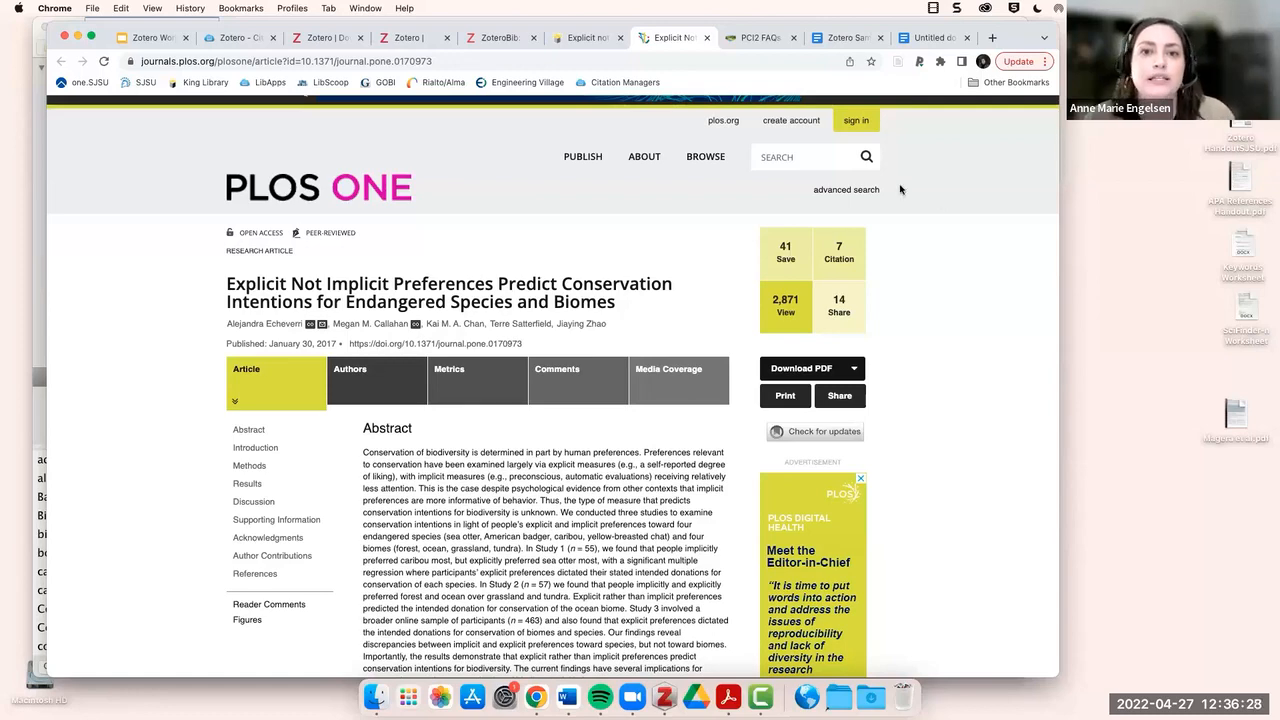
Look through the saved article's details in Zotero and return to the "Adding sources to your library" slide in Chrome.
left_click(38, 220)
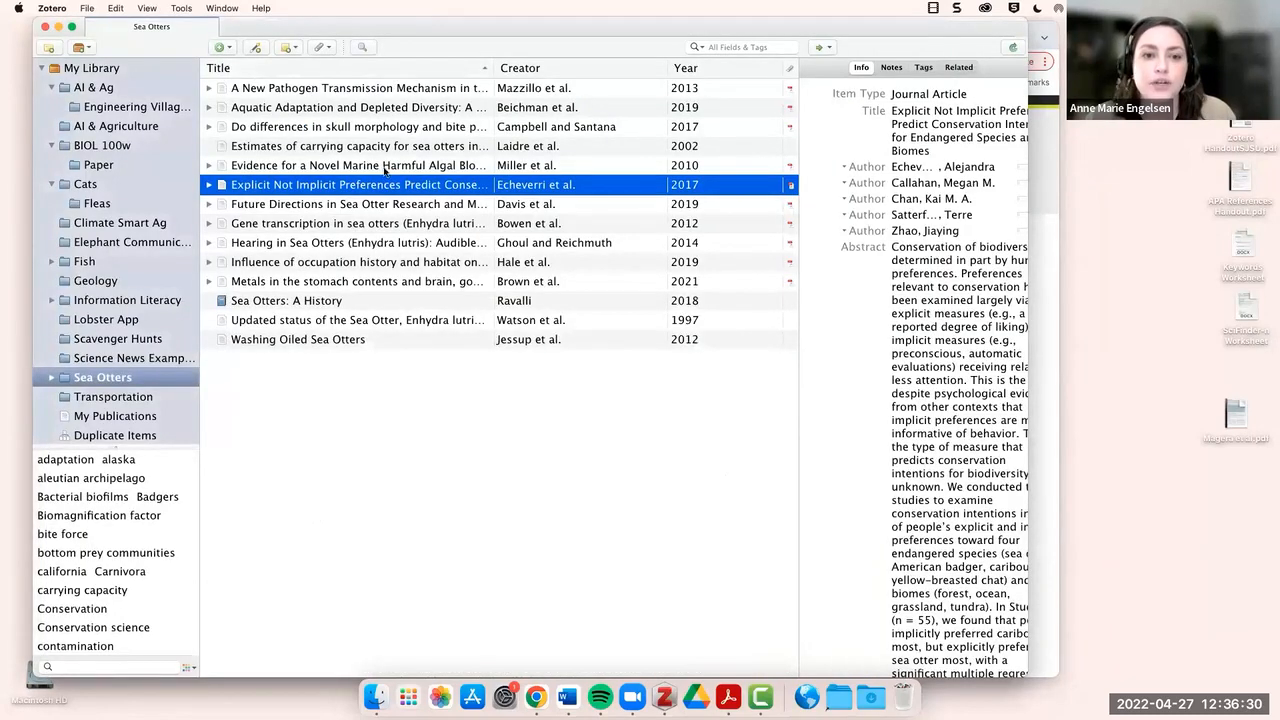
scroll(934, 235, "down", 8)
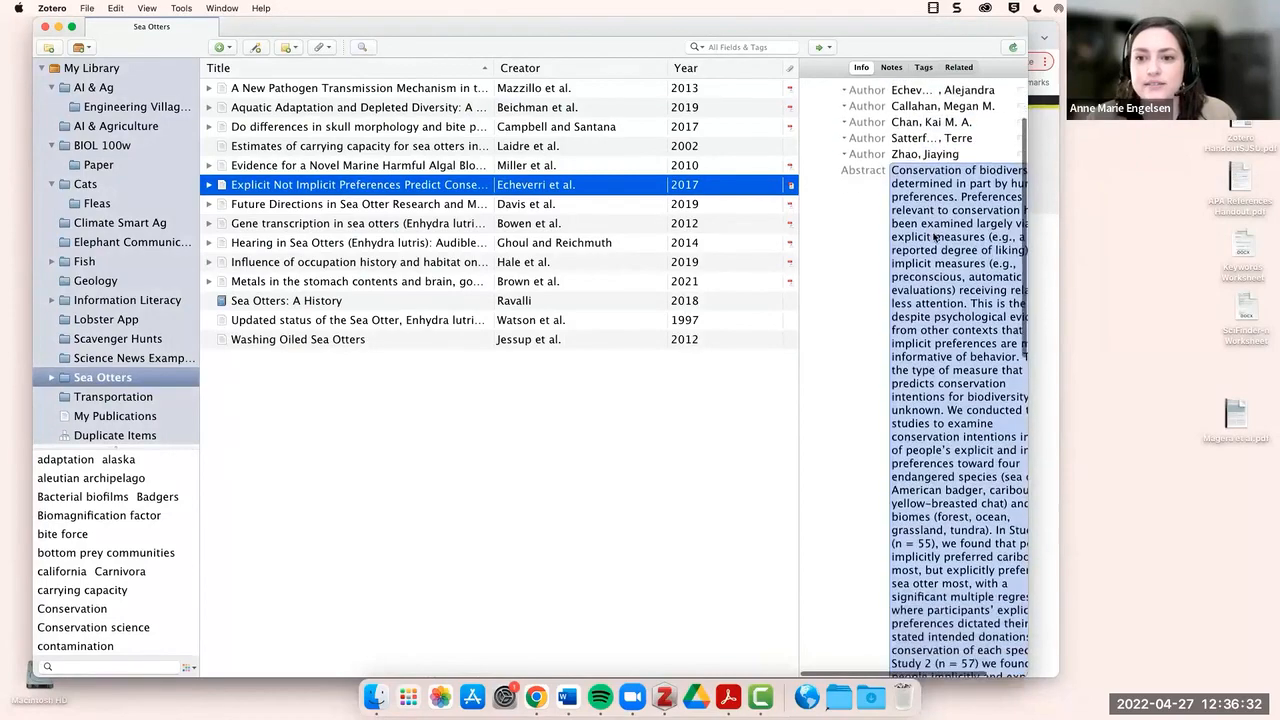
scroll(932, 237, "down", 3)
scroll(930, 237, "up", 10)
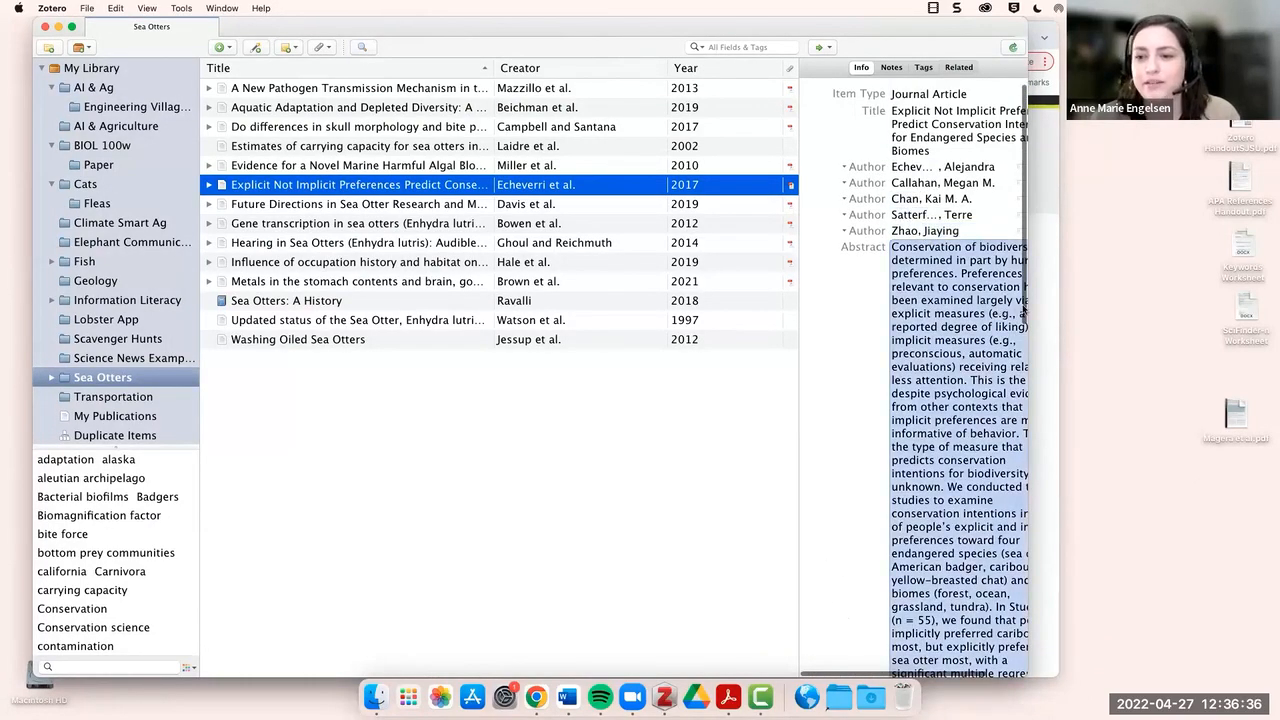
left_click(1041, 312)
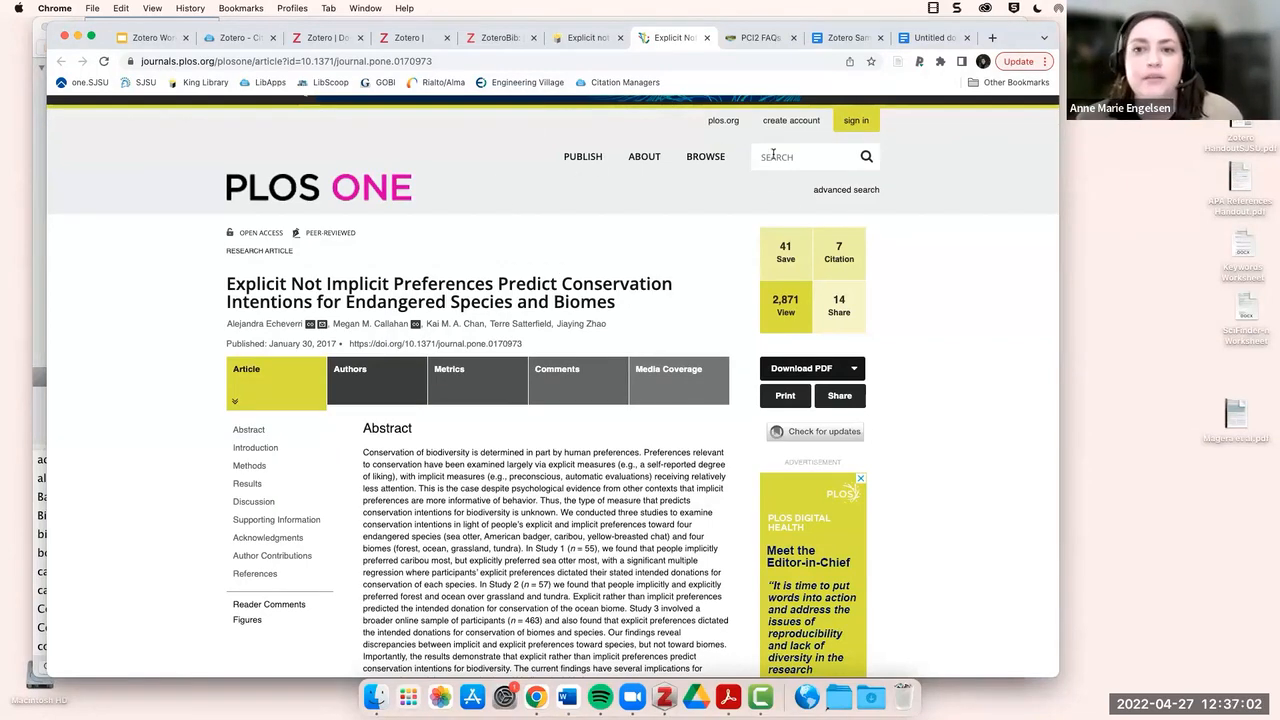
left_click(152, 40)
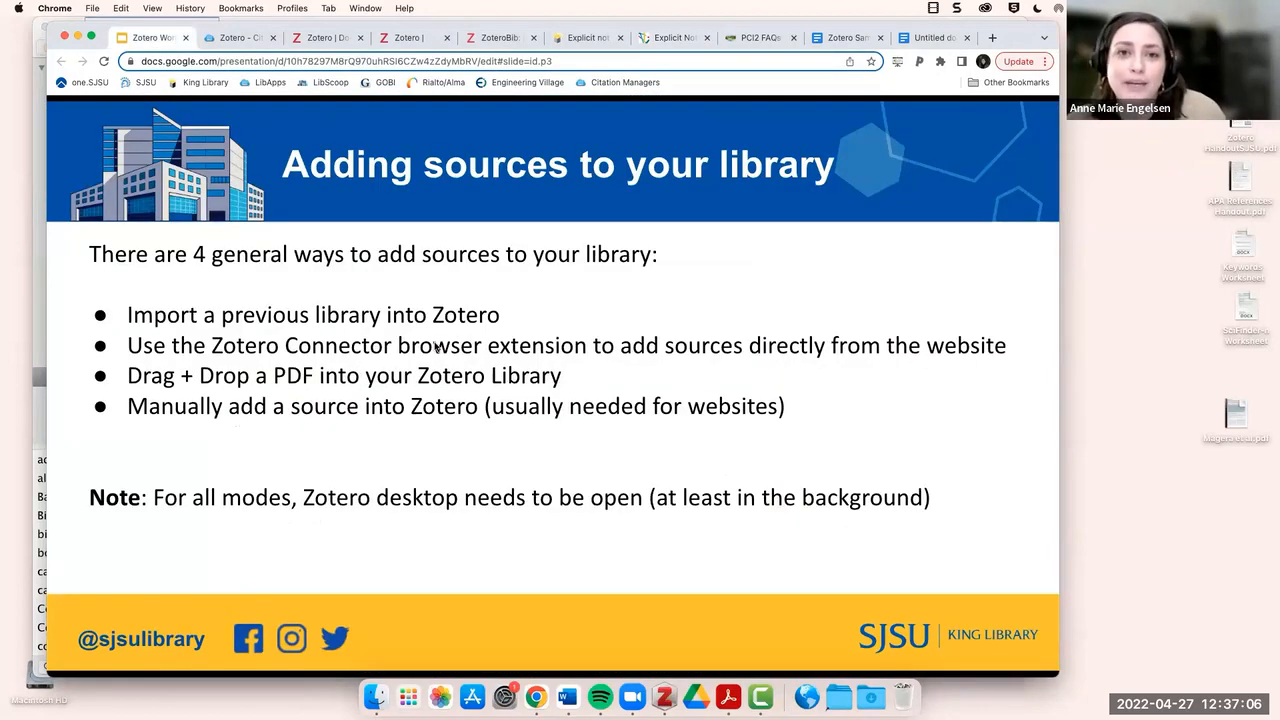
Minimize Chrome and add the desktop file Magera et al.pdf to the Sea Otters collection in Zotero.
left_click(77, 37)
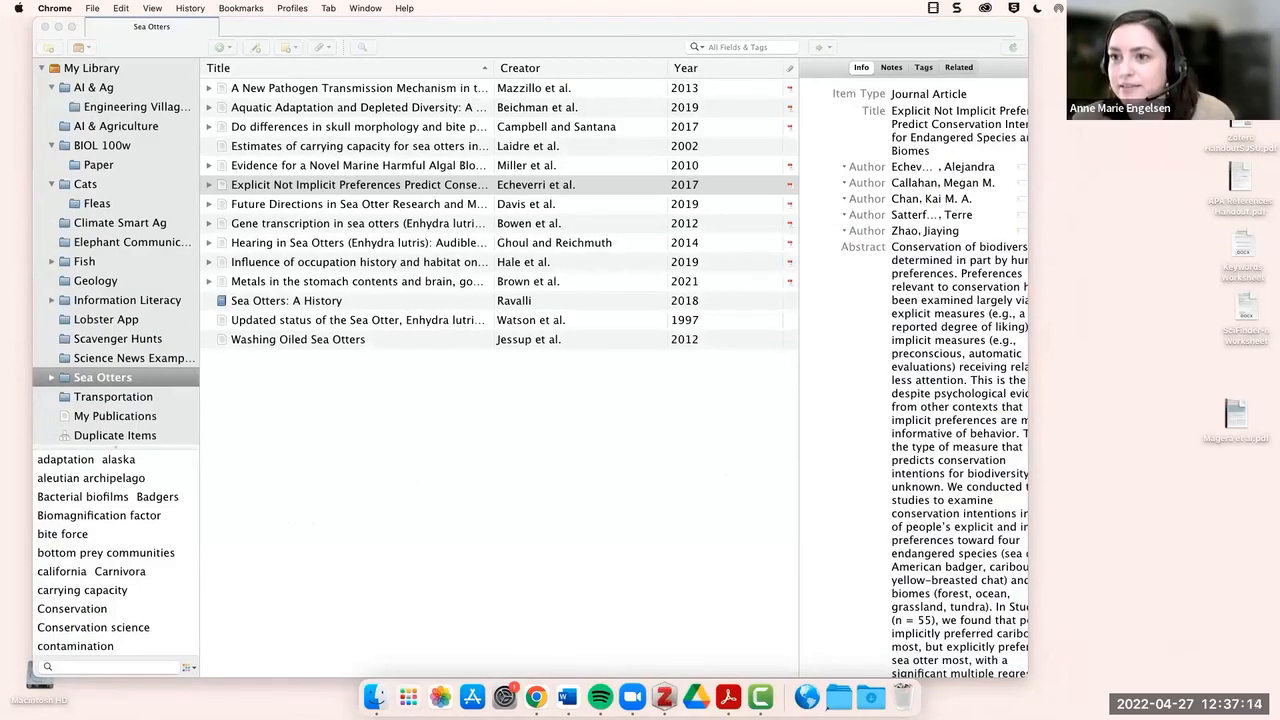
left_click_drag(1231, 412, 1082, 238)
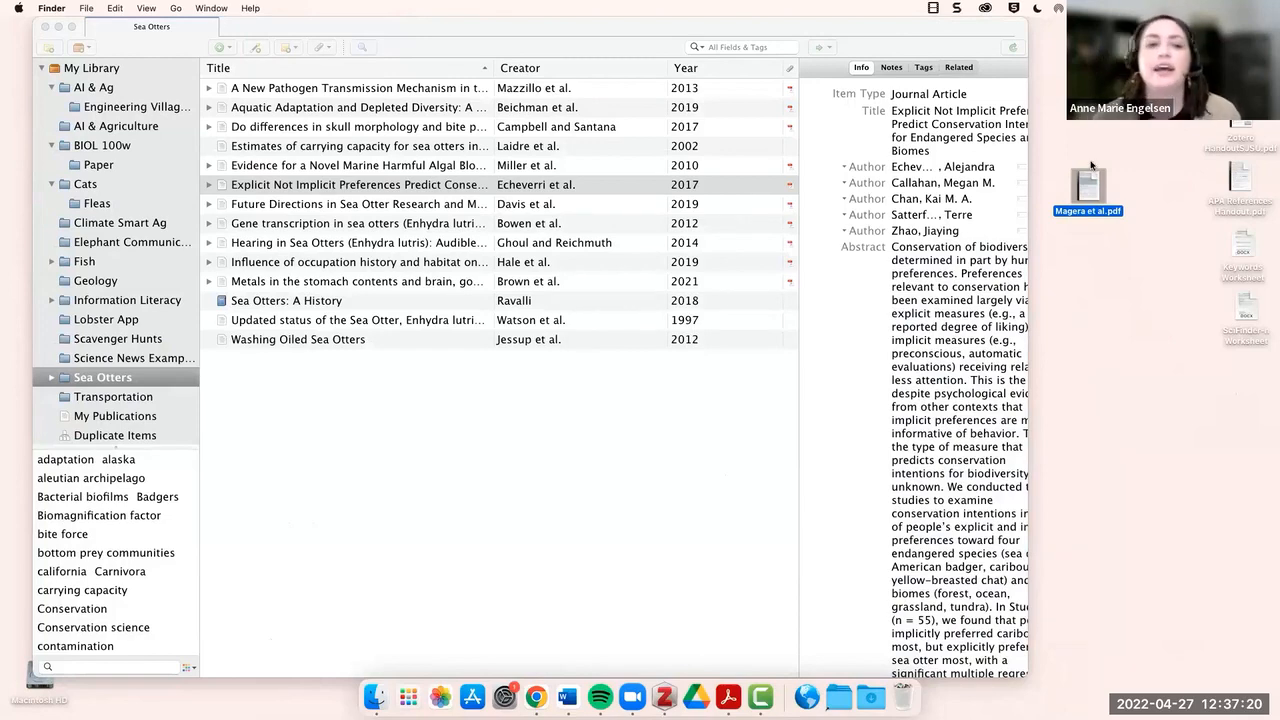
left_click_drag(1092, 190, 440, 415)
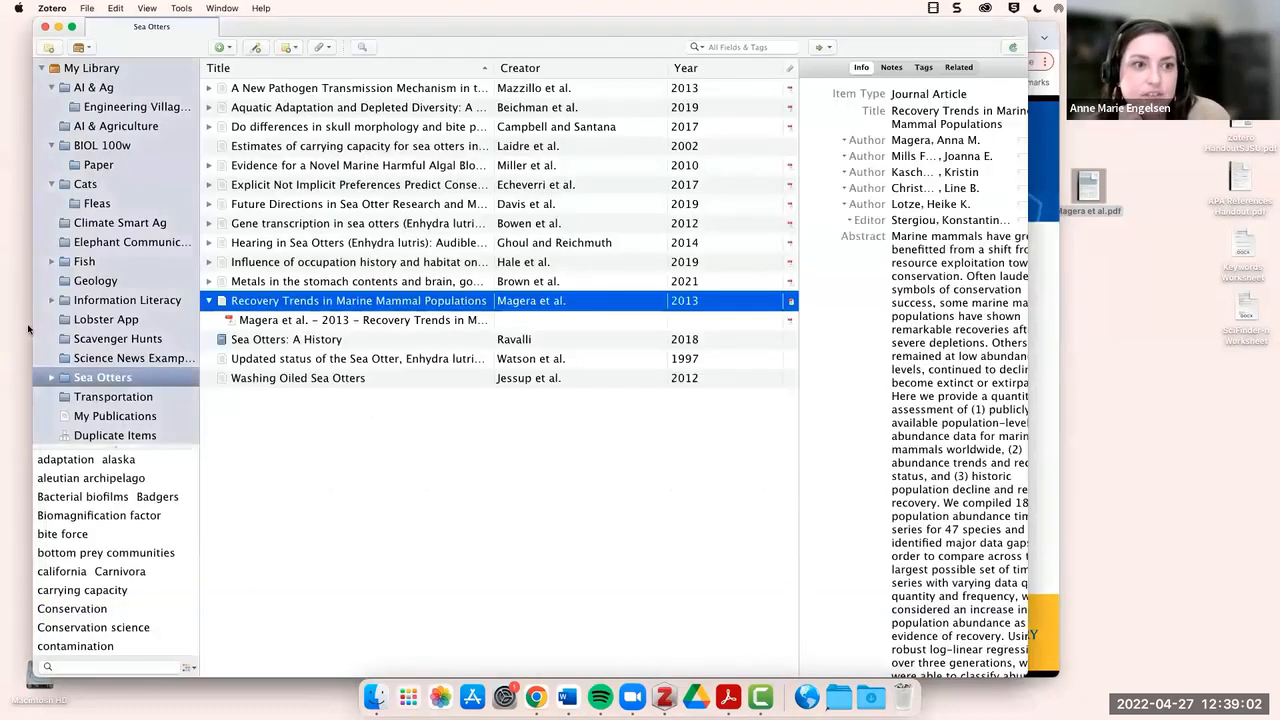
Manually add a blank Journal Article item to the Sea Otters collection and move it to the trash.
left_click(36, 322)
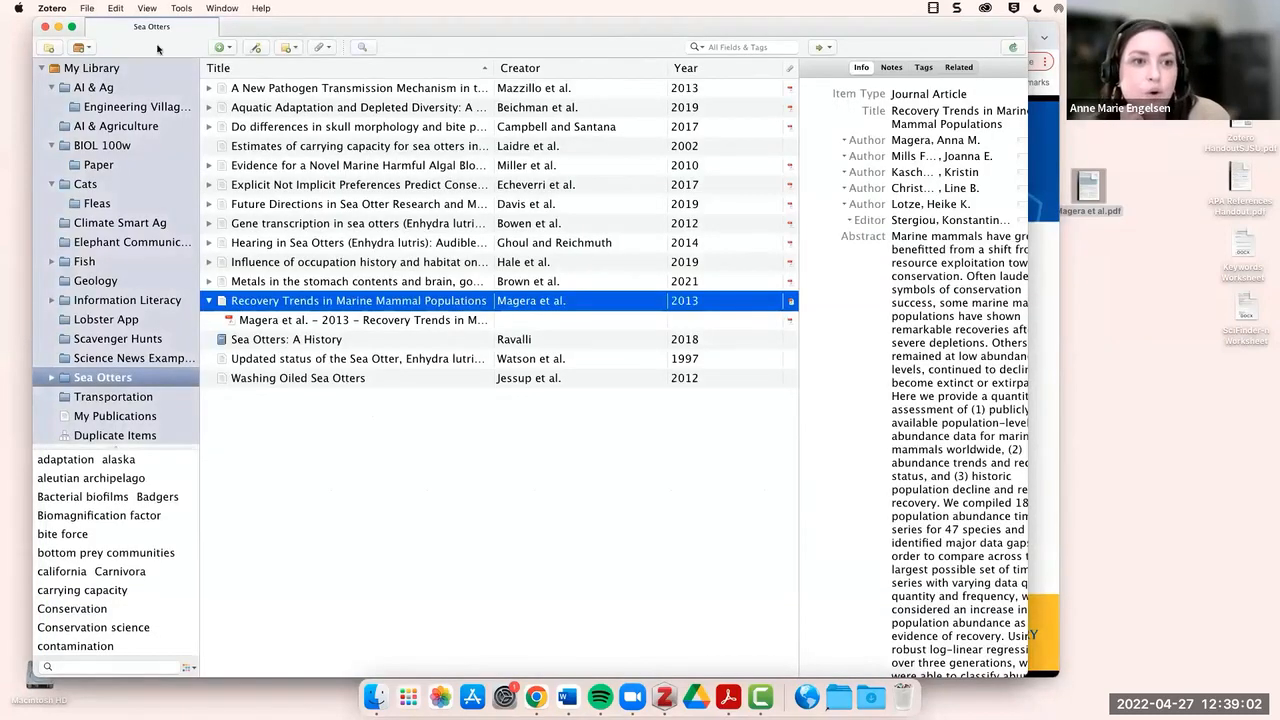
left_click(223, 48)
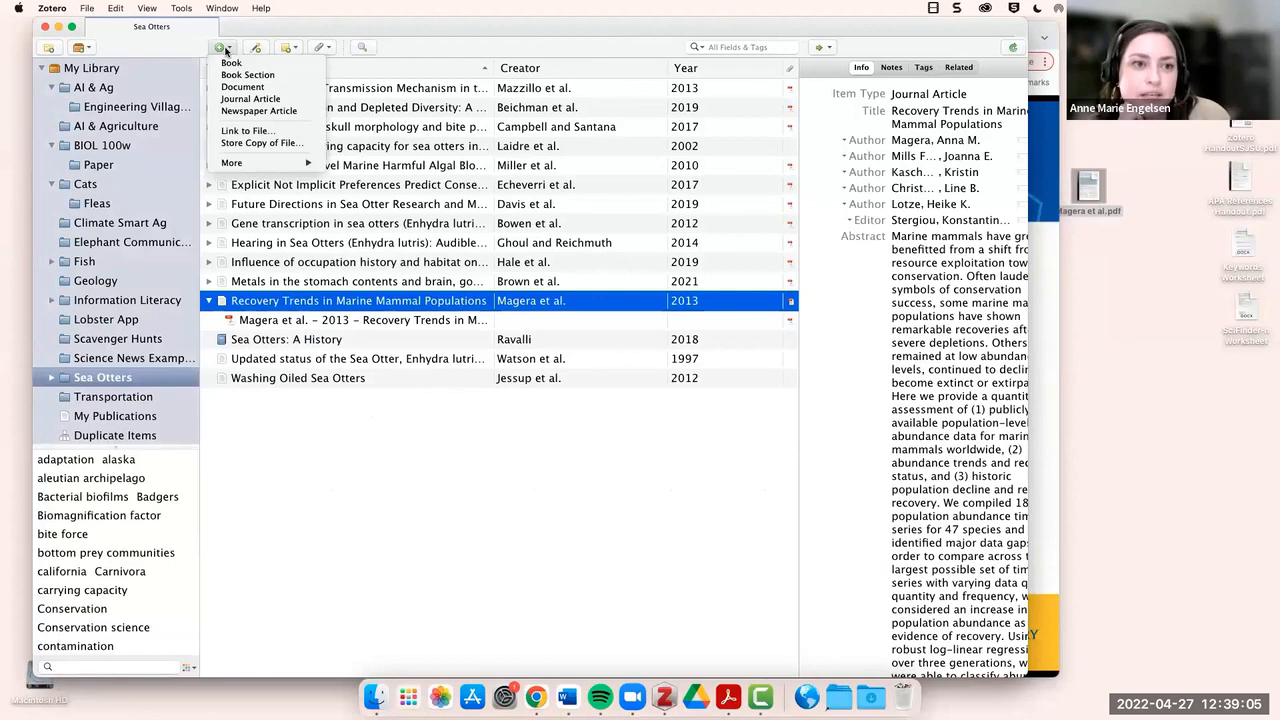
left_click(251, 99)
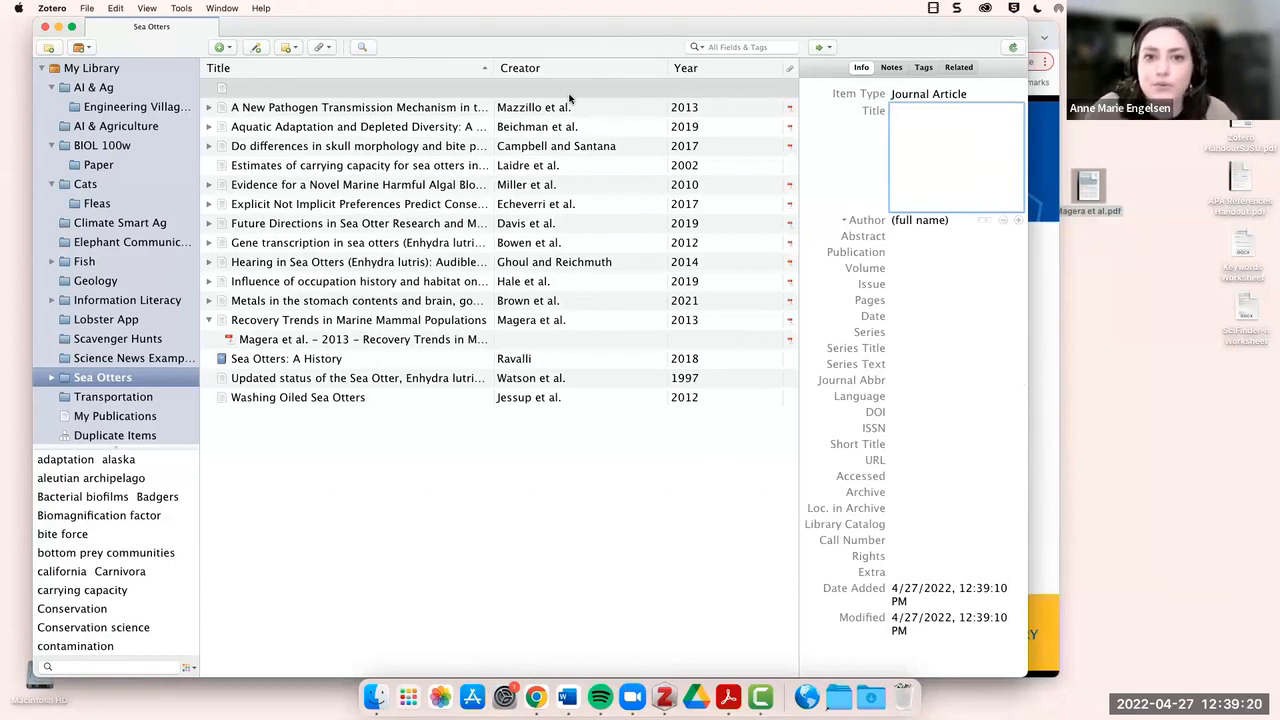
right_click(504, 90)
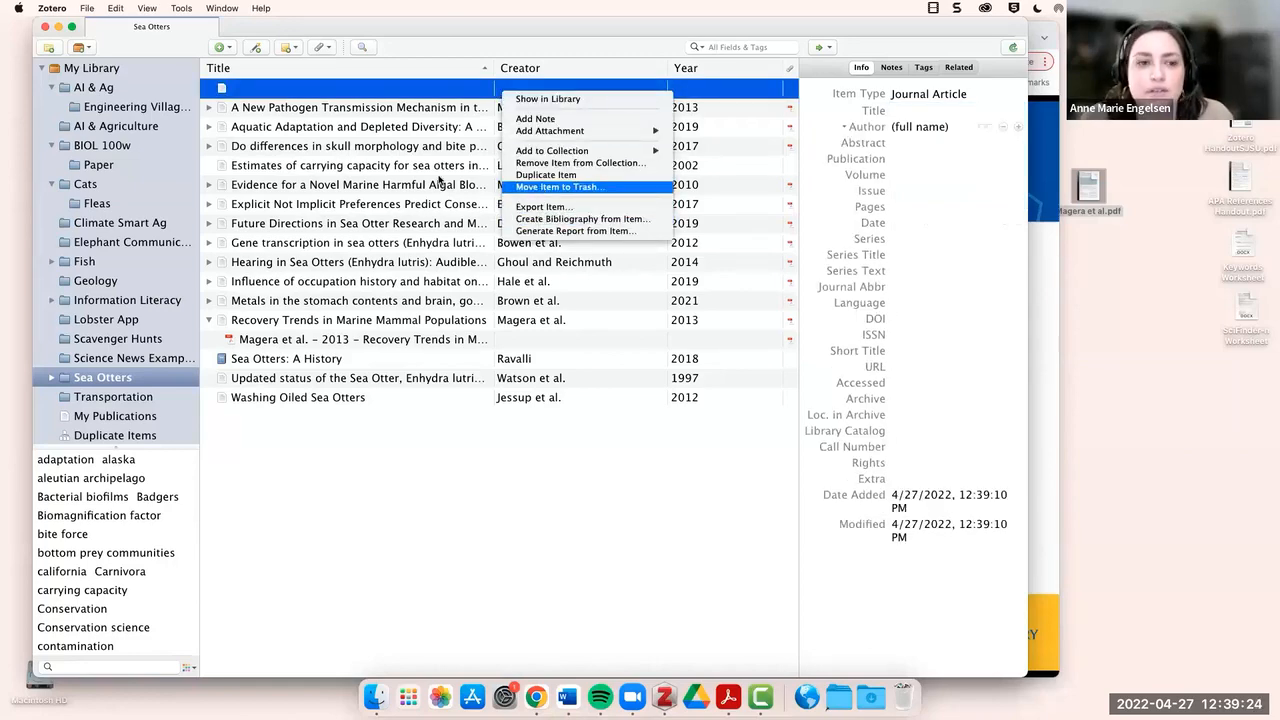
left_click(542, 187)
left_click(639, 371)
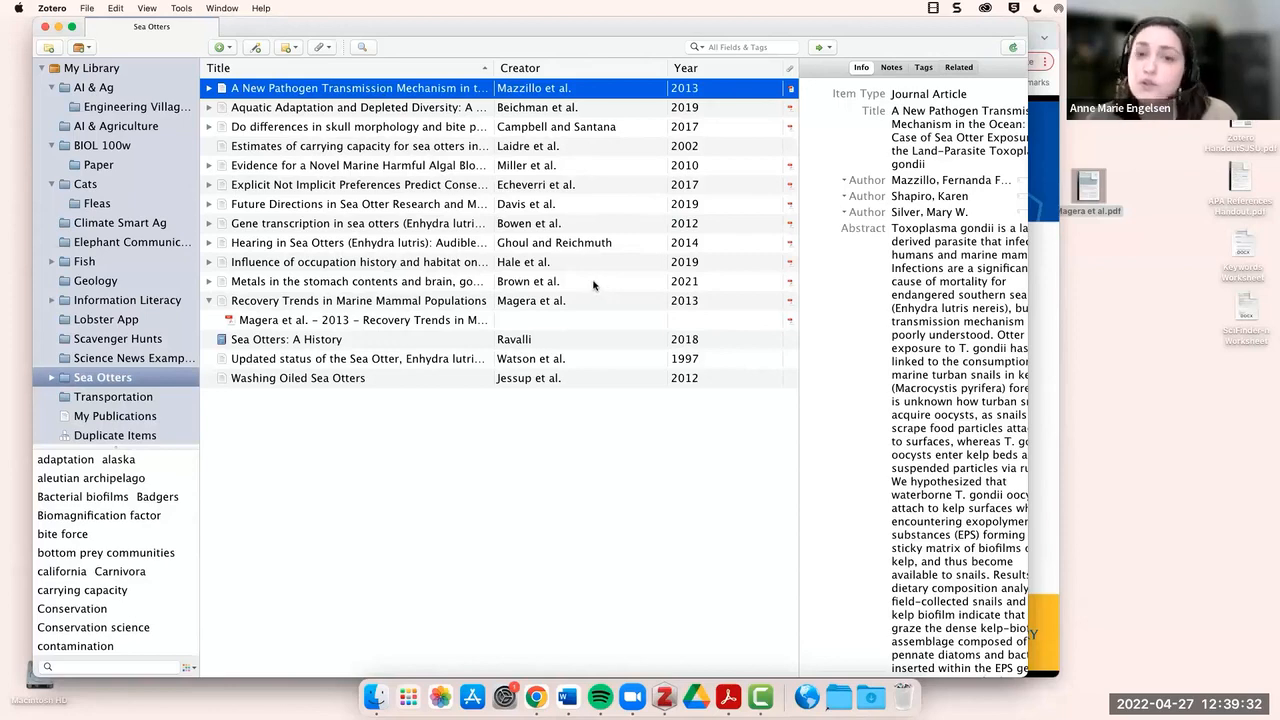
Examine the item type, title, abstract, publication and series fields of the article "A New Pathogen Transmission Mechanism in the Ocean".
left_click(947, 145)
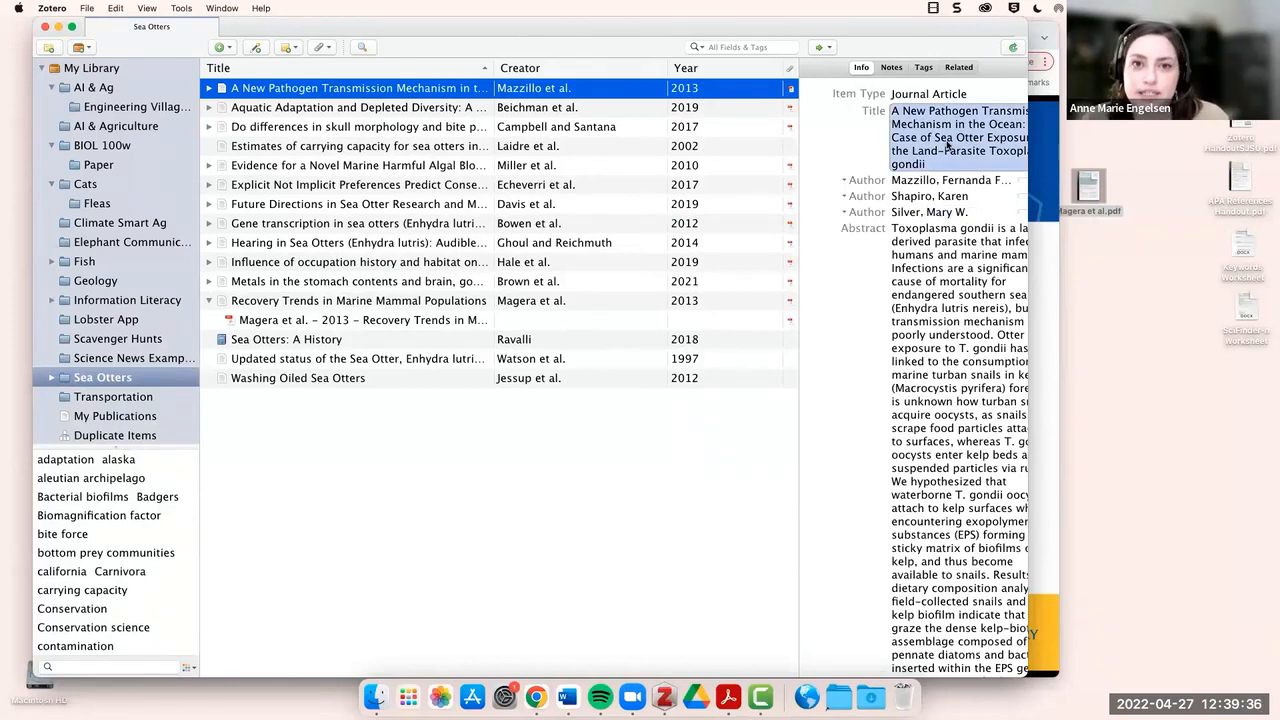
left_click(925, 91)
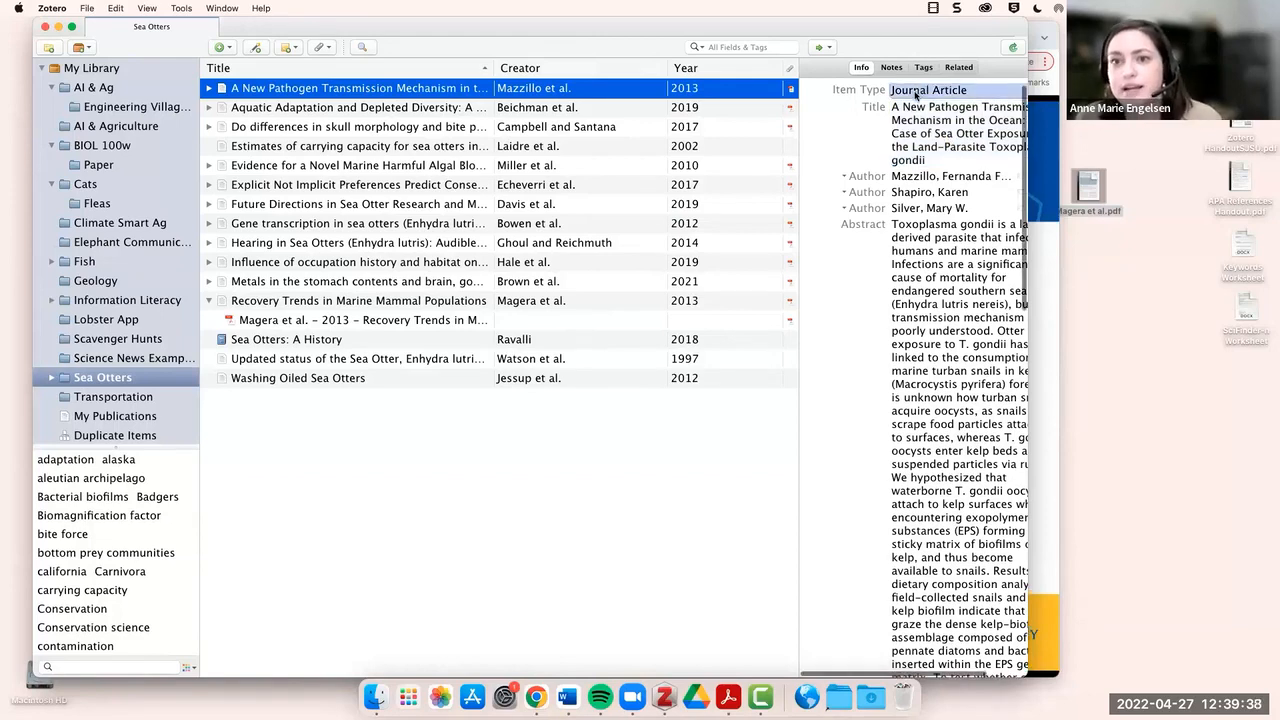
left_click(930, 140)
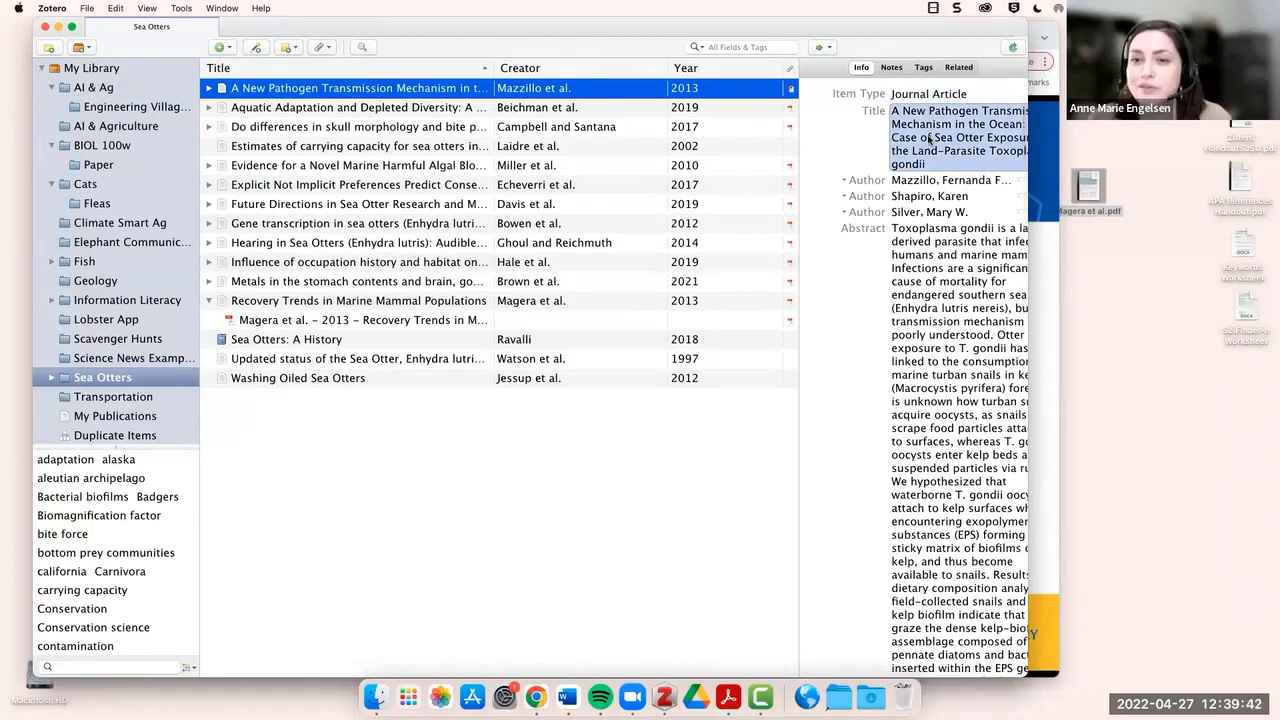
left_click(936, 233)
scroll(936, 233, "down", 10)
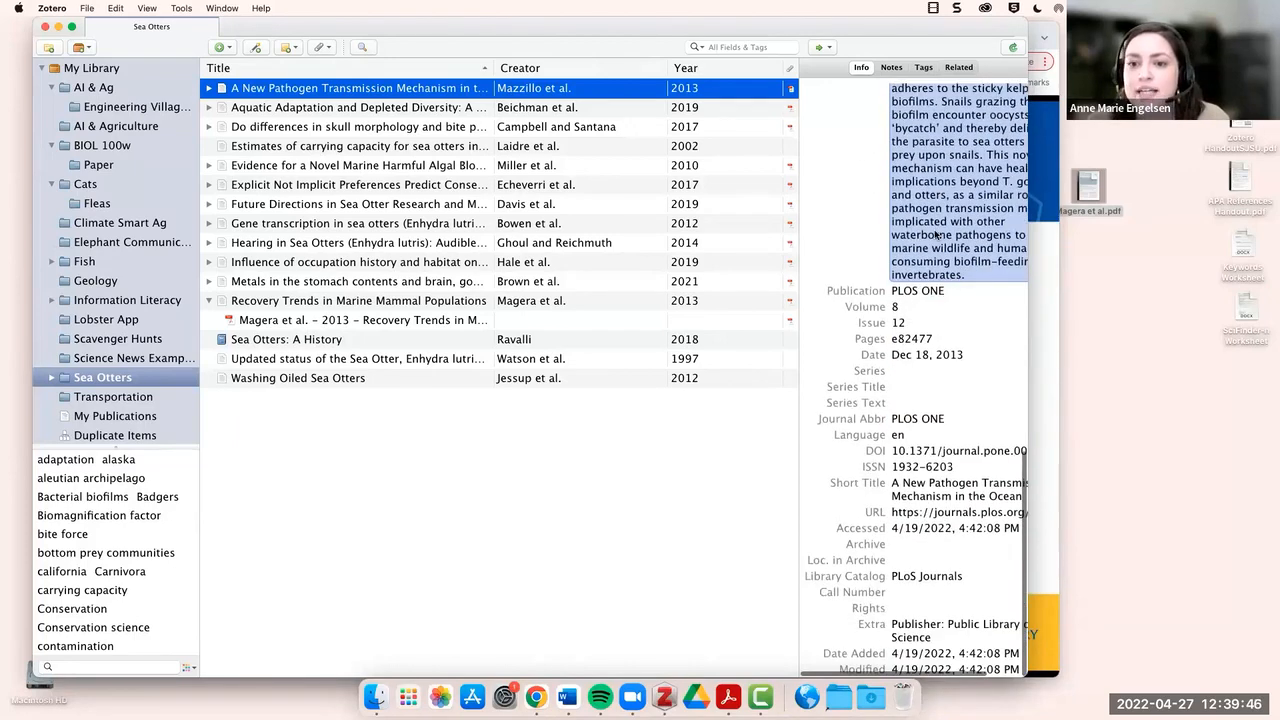
left_click(928, 290)
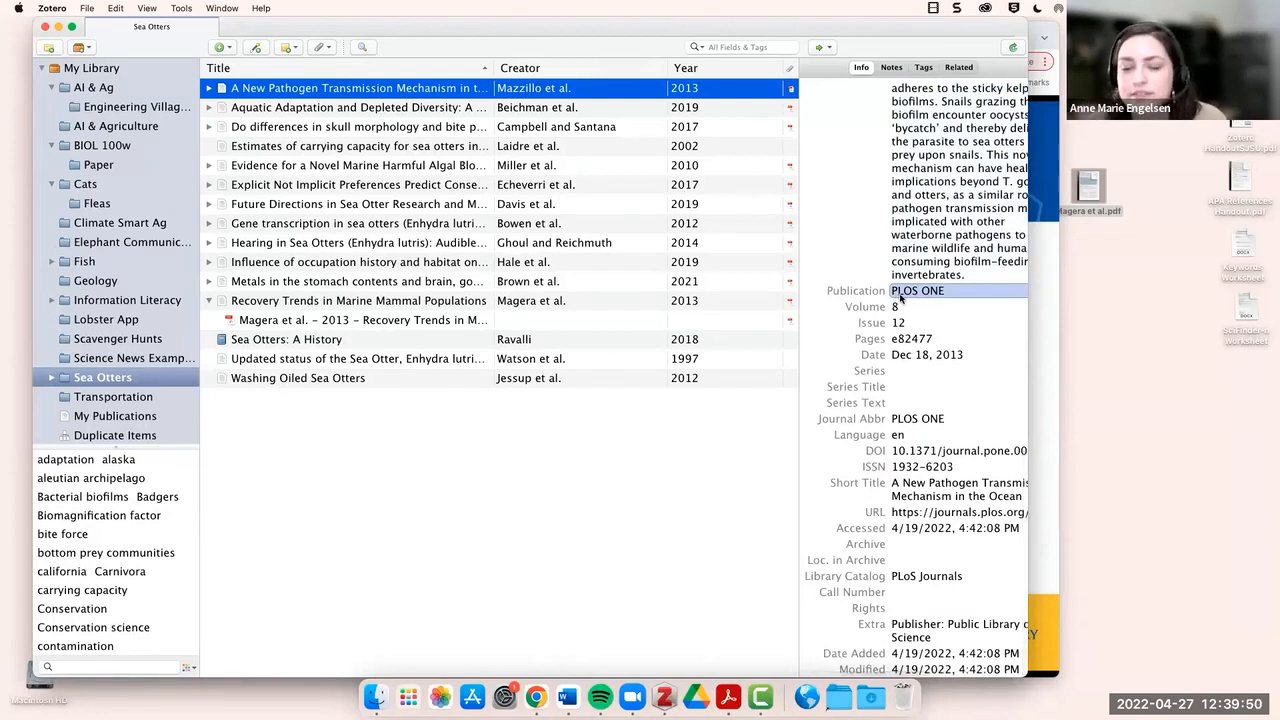
key("Tab")
key("Tab")
key("Tab")
key("Tab")
key("Tab")
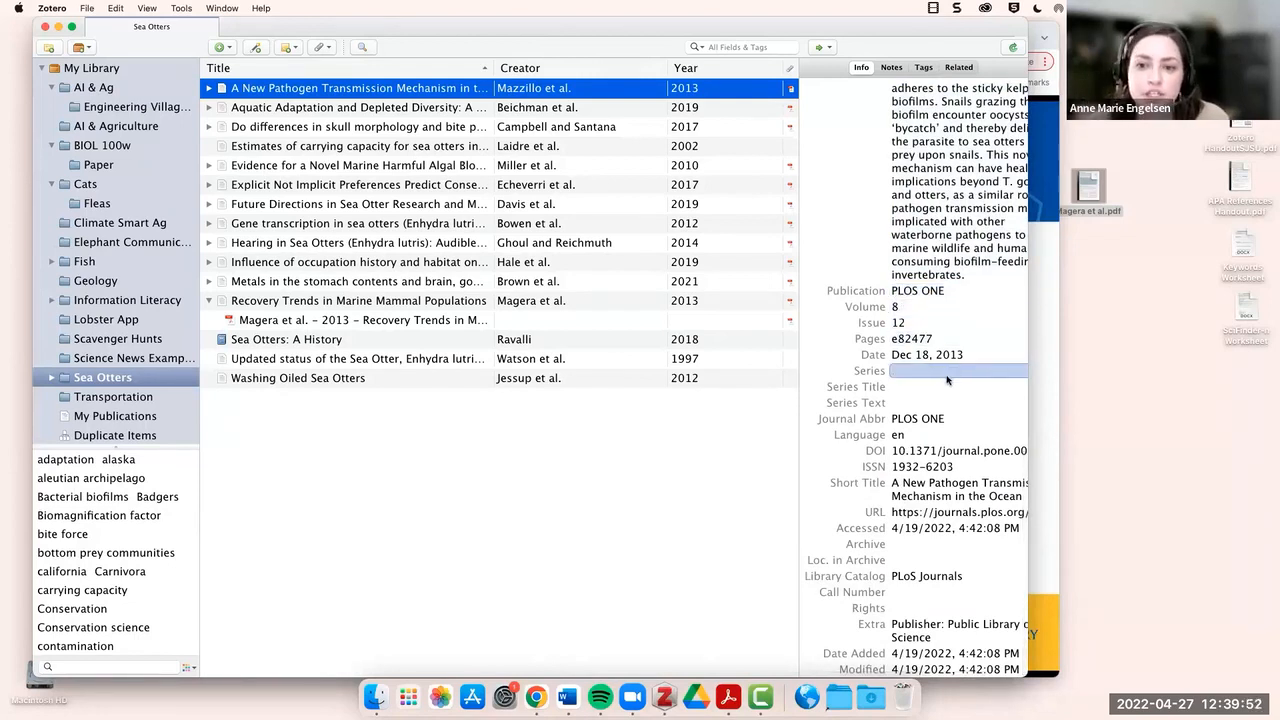
left_click(955, 357)
left_click(941, 387)
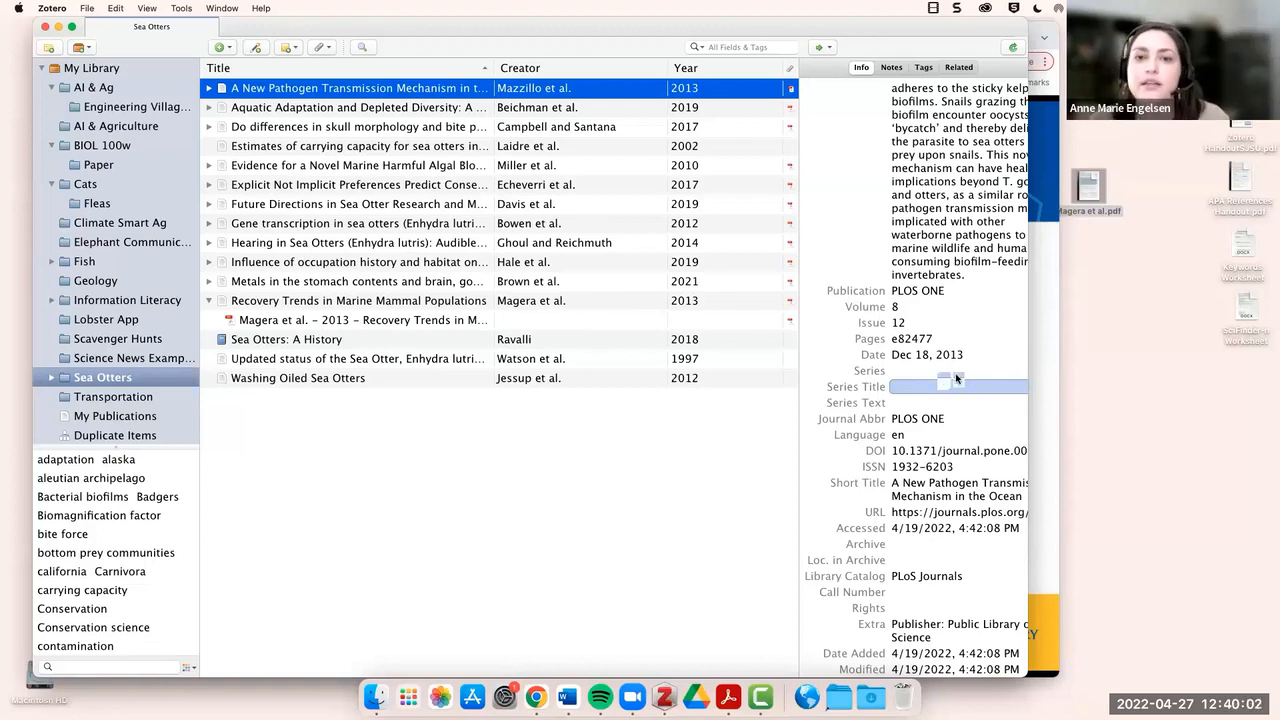
Check the pathogen article's URL and Library Catalog fields and return to the beginning of its details.
left_click(940, 513)
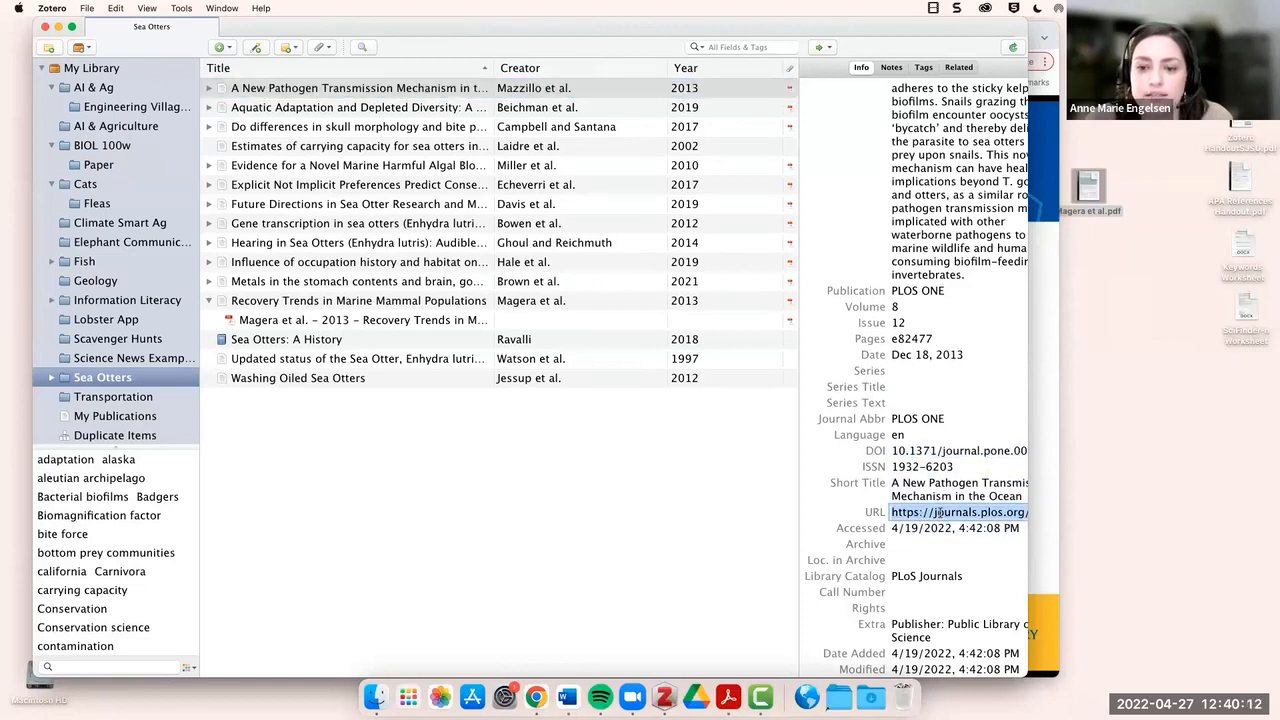
left_click(939, 513)
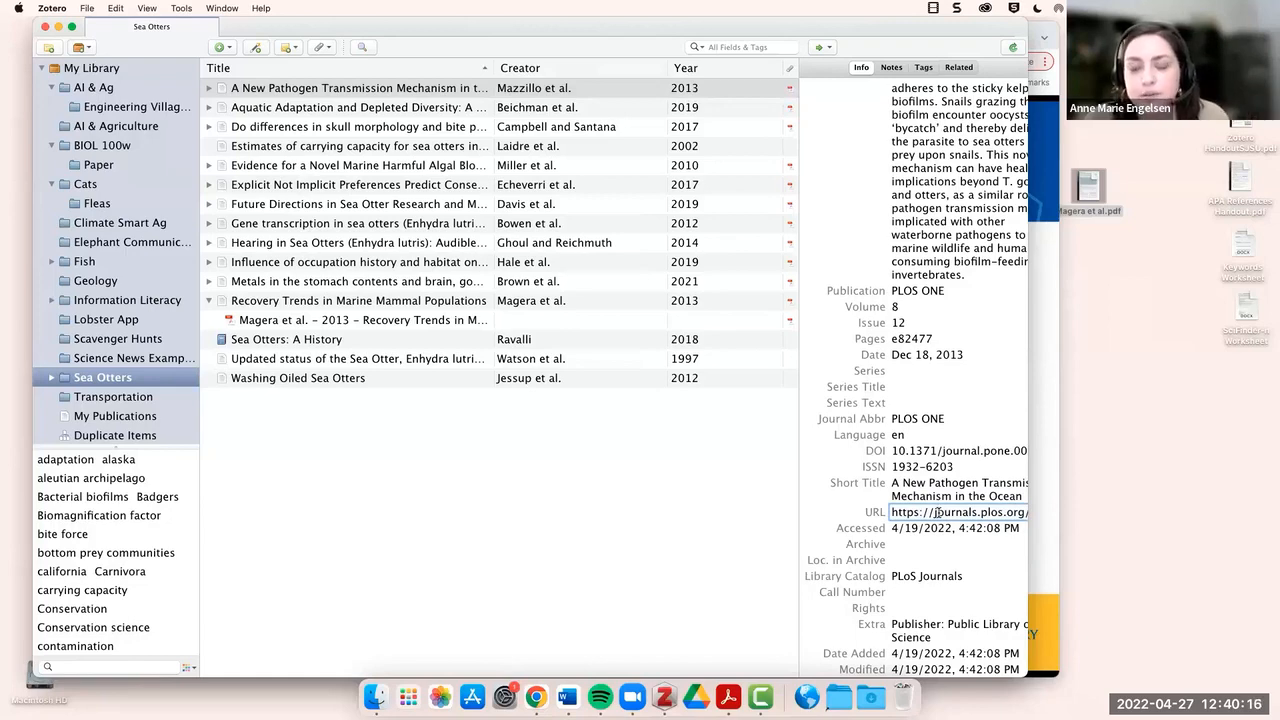
left_click(956, 576)
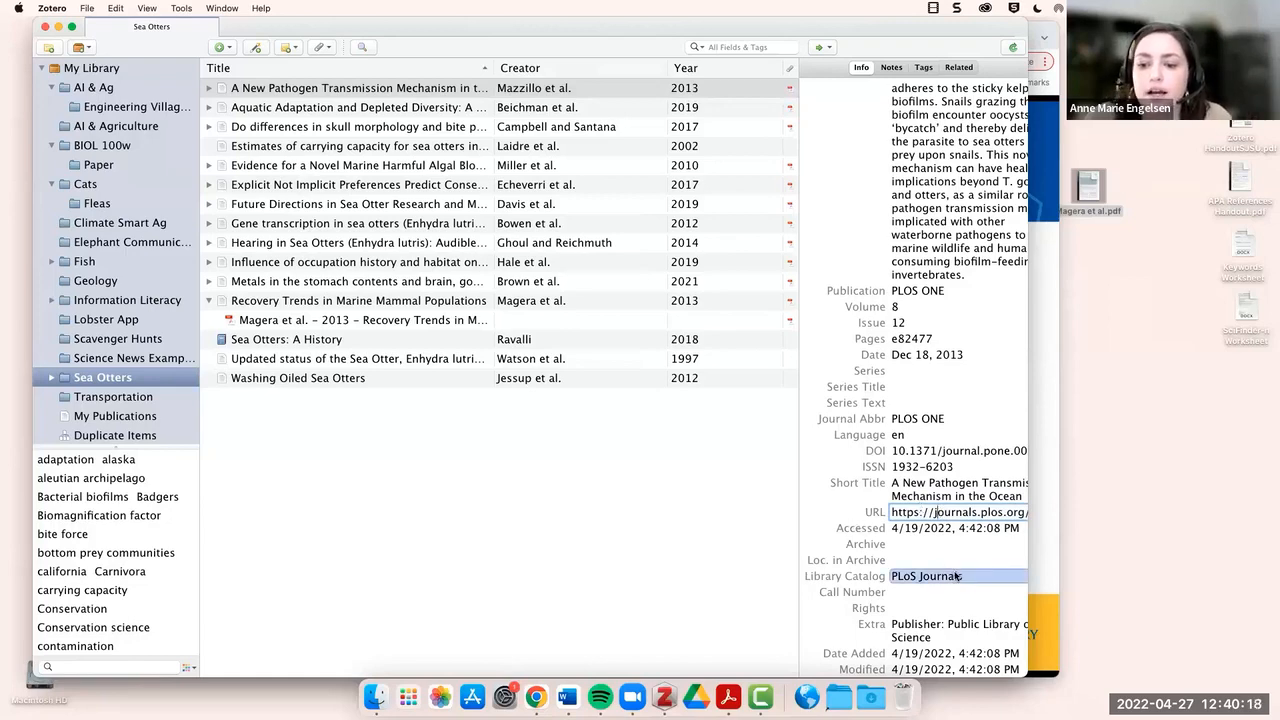
scroll(943, 445, "up", 3)
scroll(943, 445, "up", 11)
scroll(849, 329, "up", 4)
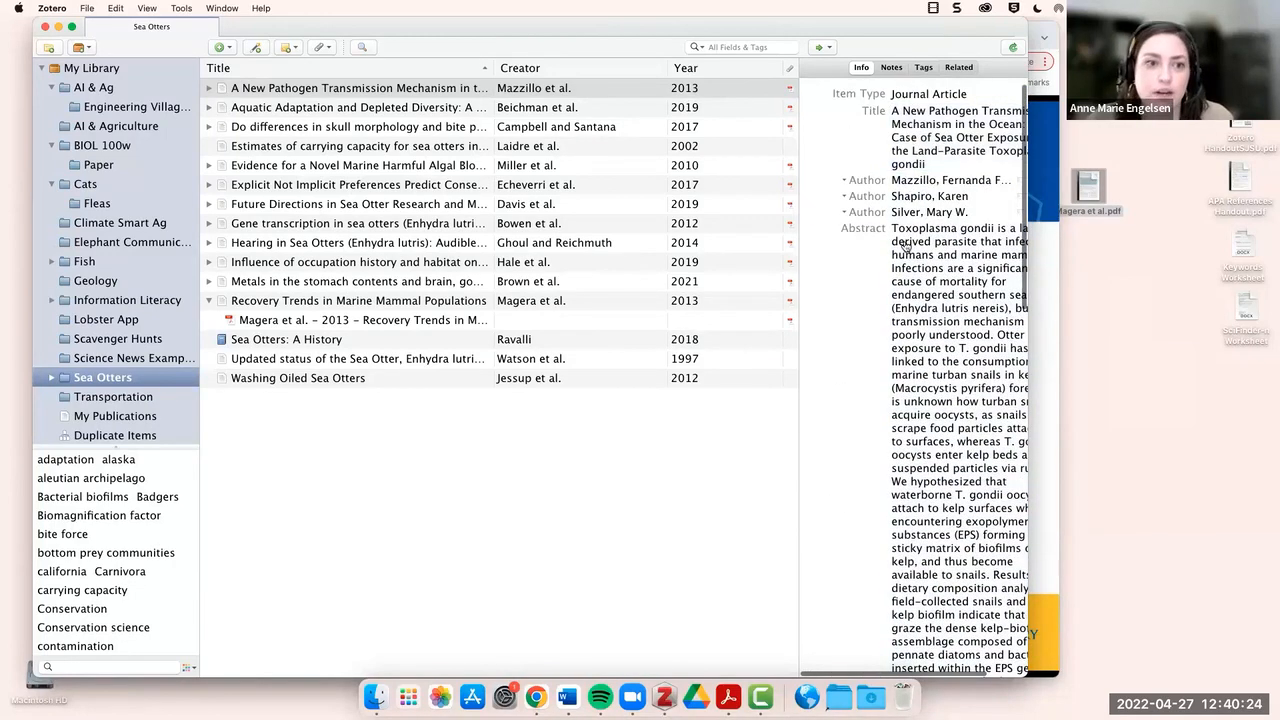
Show all items in My Library and view the title of the 1983 article "ADAPTIVE TRENDS IN THE ECOLOGY AND EVOLUTION OF CRUSTOSE CORALLINE ALGAE".
left_click(92, 67)
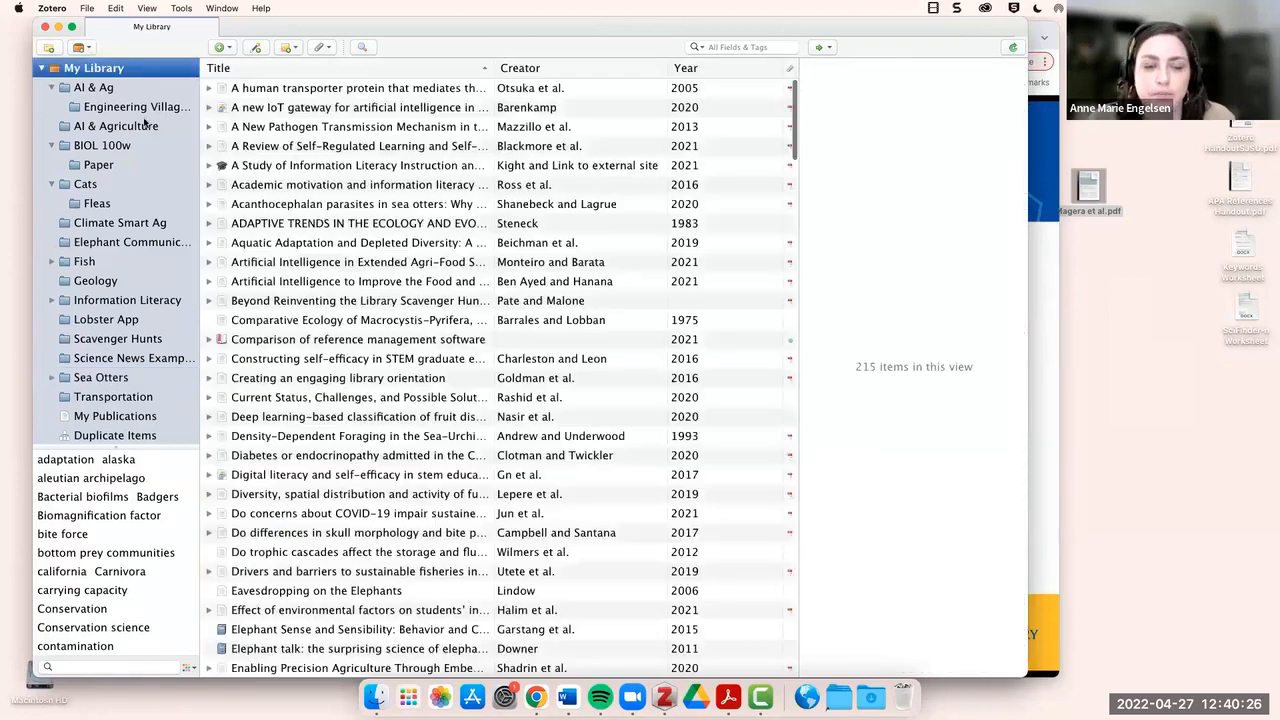
left_click(365, 224)
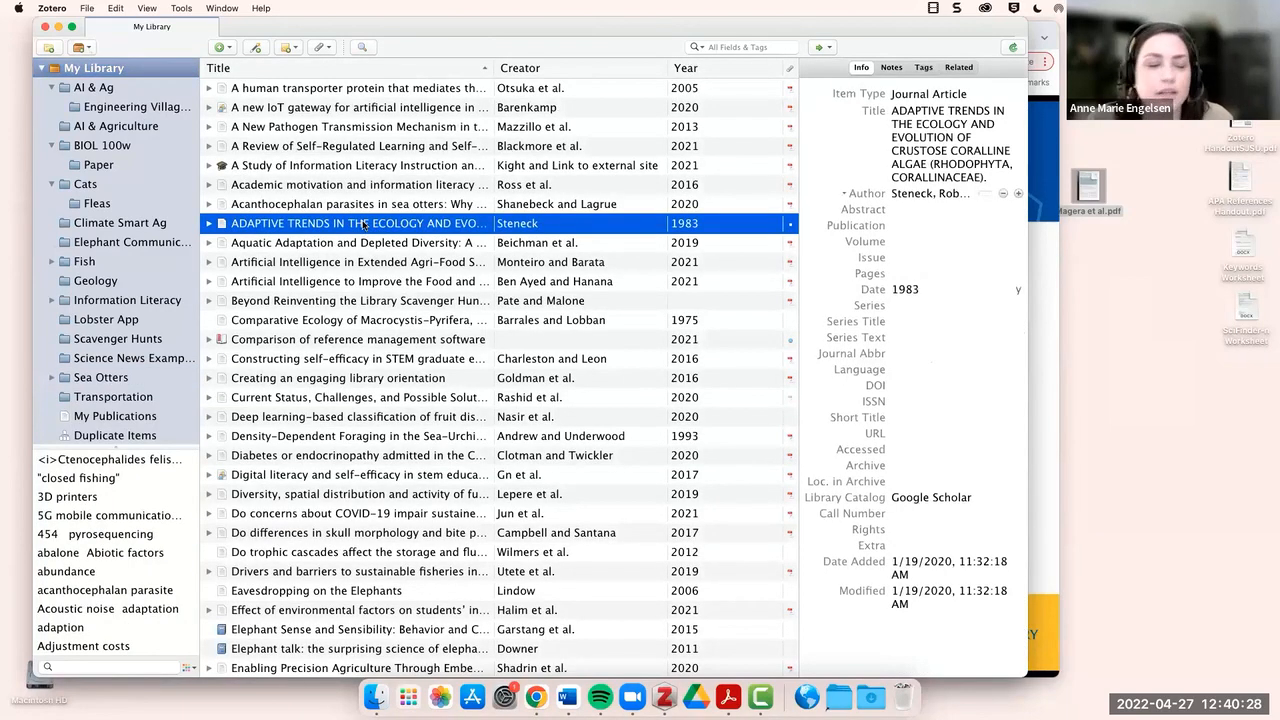
left_click(972, 152)
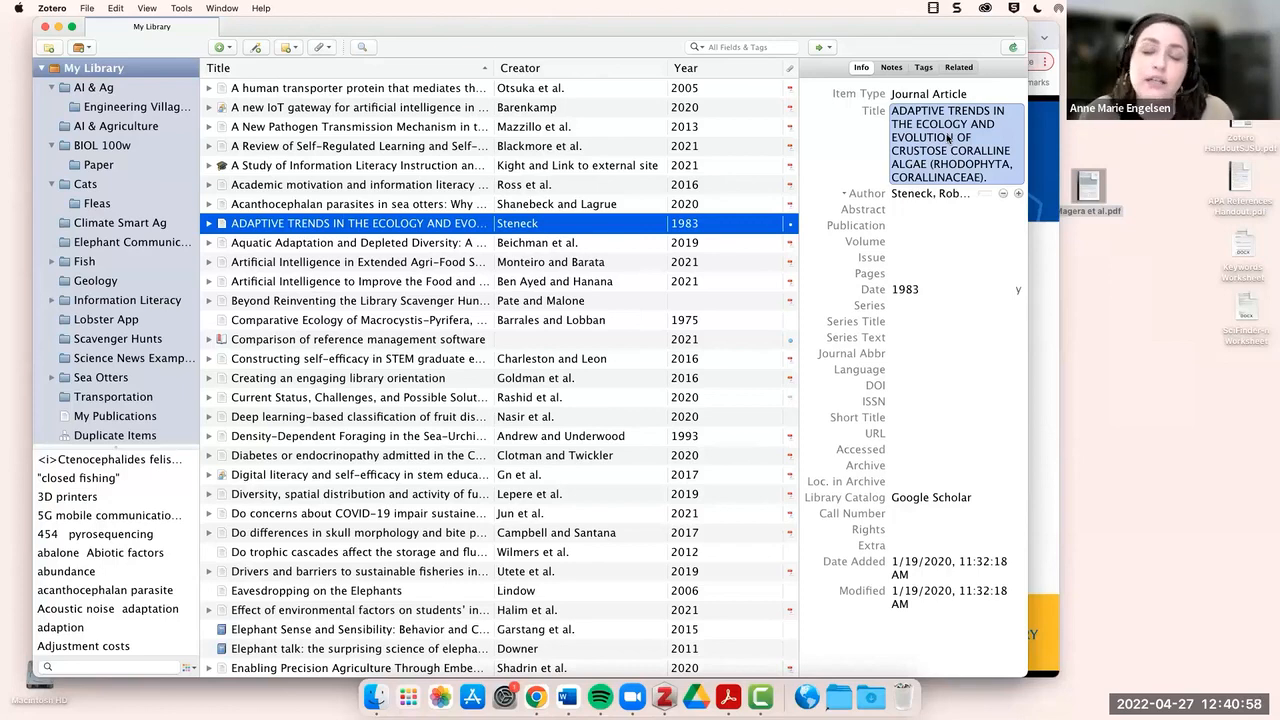
Edit the coralline algae article's title by deleting the final letter of "ADAPTIVE" and re-entering it as a capital E.
left_click(916, 146)
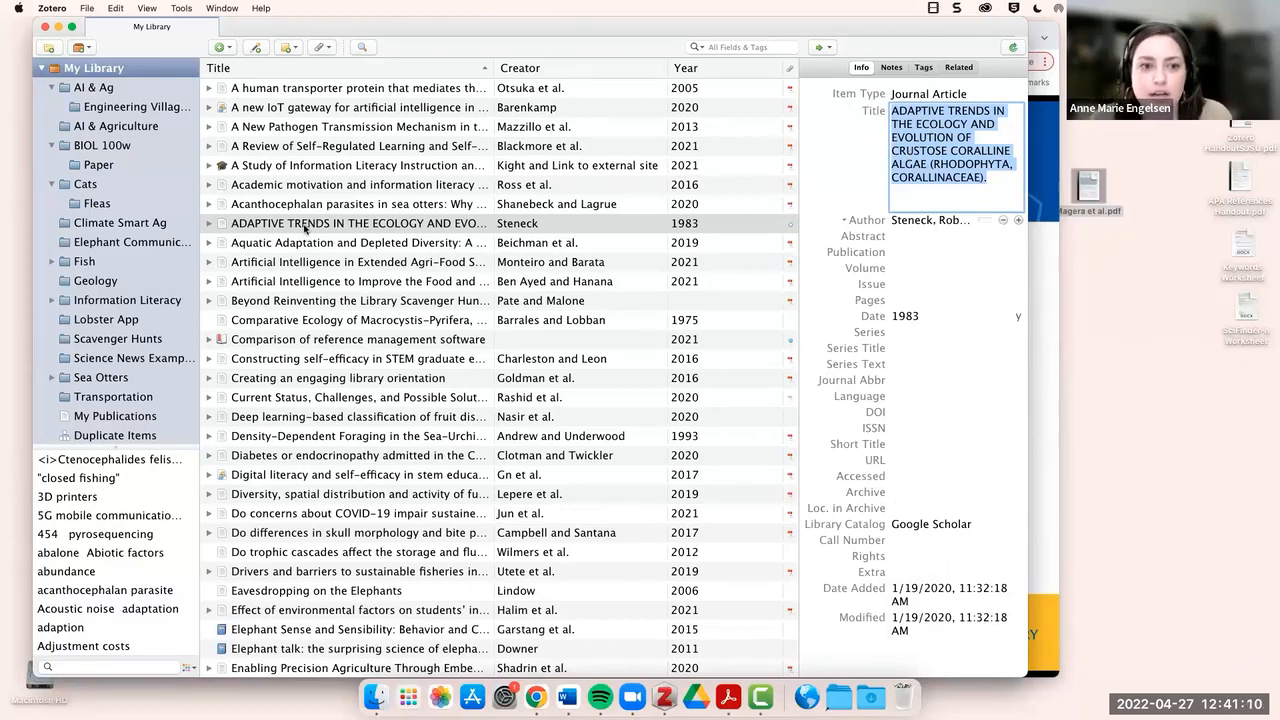
scroll(430, 248, "down", 1)
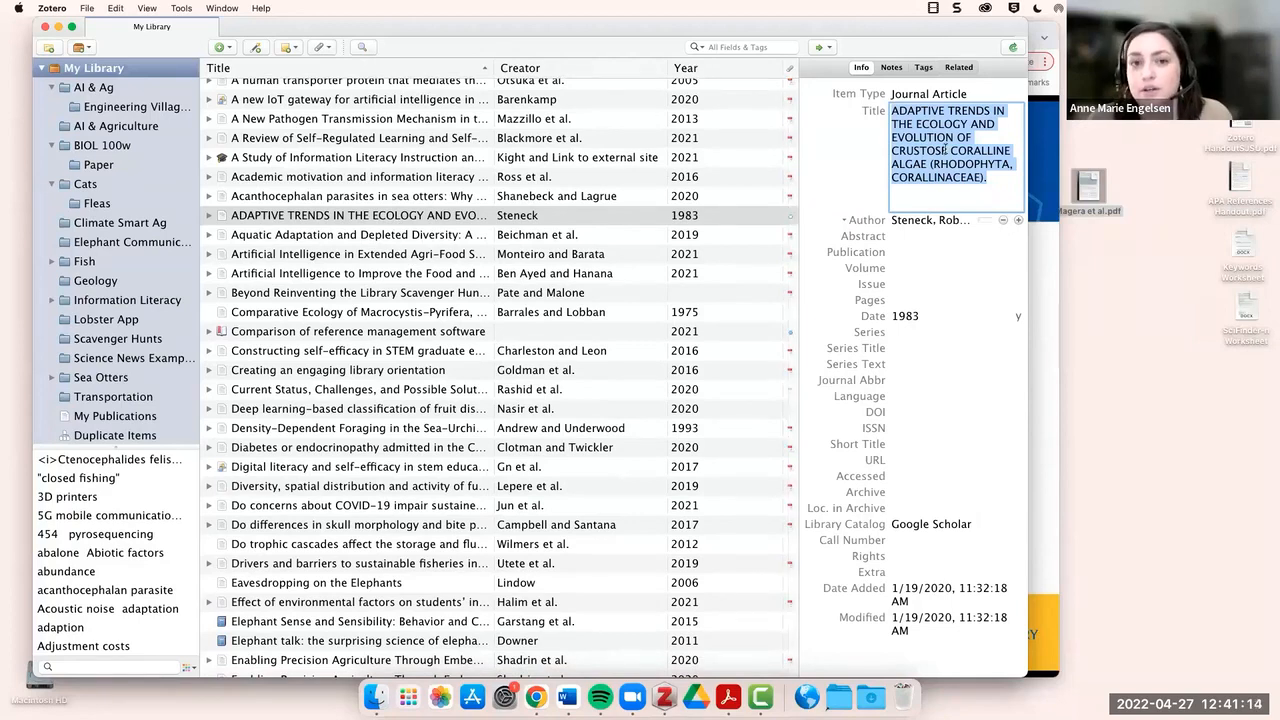
left_click(943, 110)
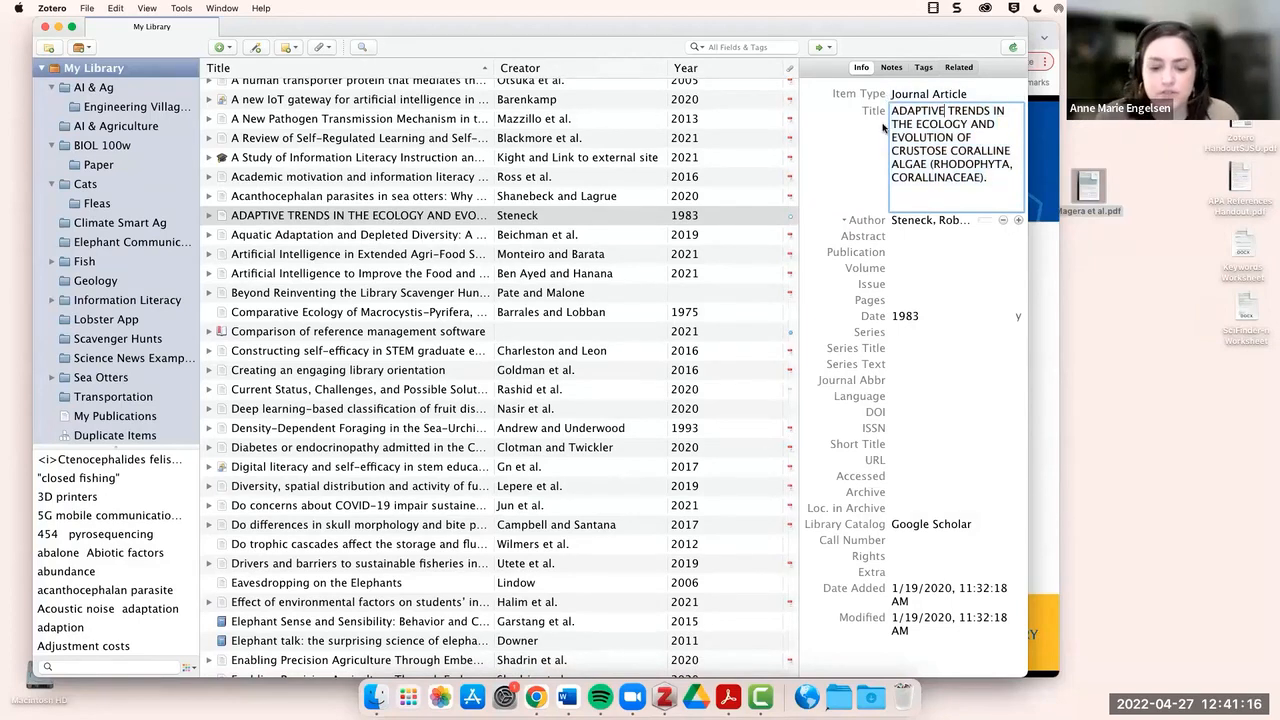
key("BackSpace")
type("e")
key("BackSpace")
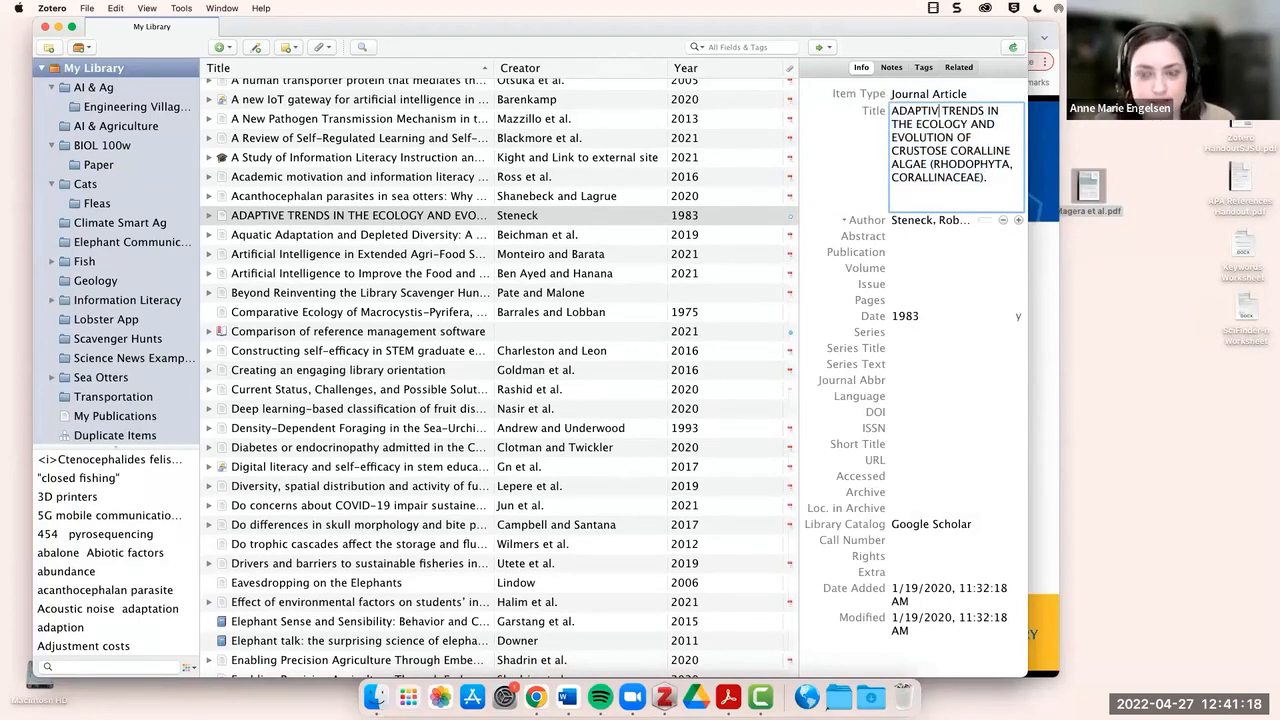
type("E")
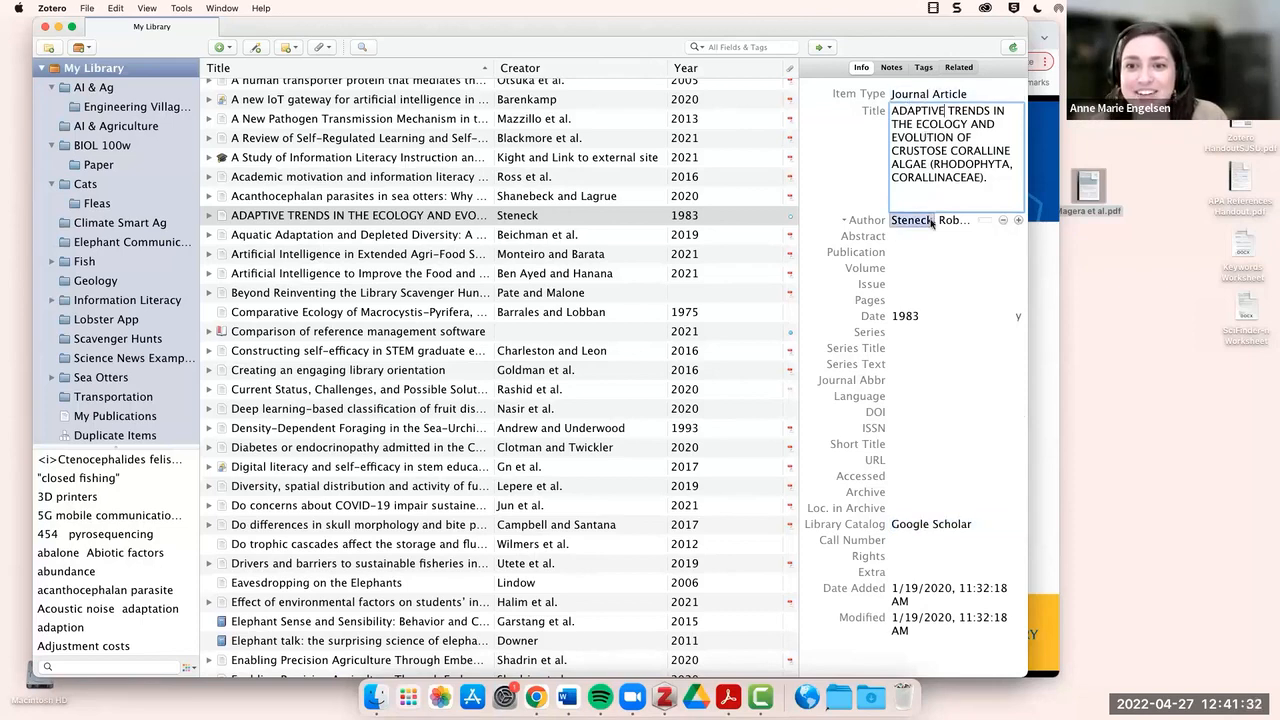
left_click(916, 318)
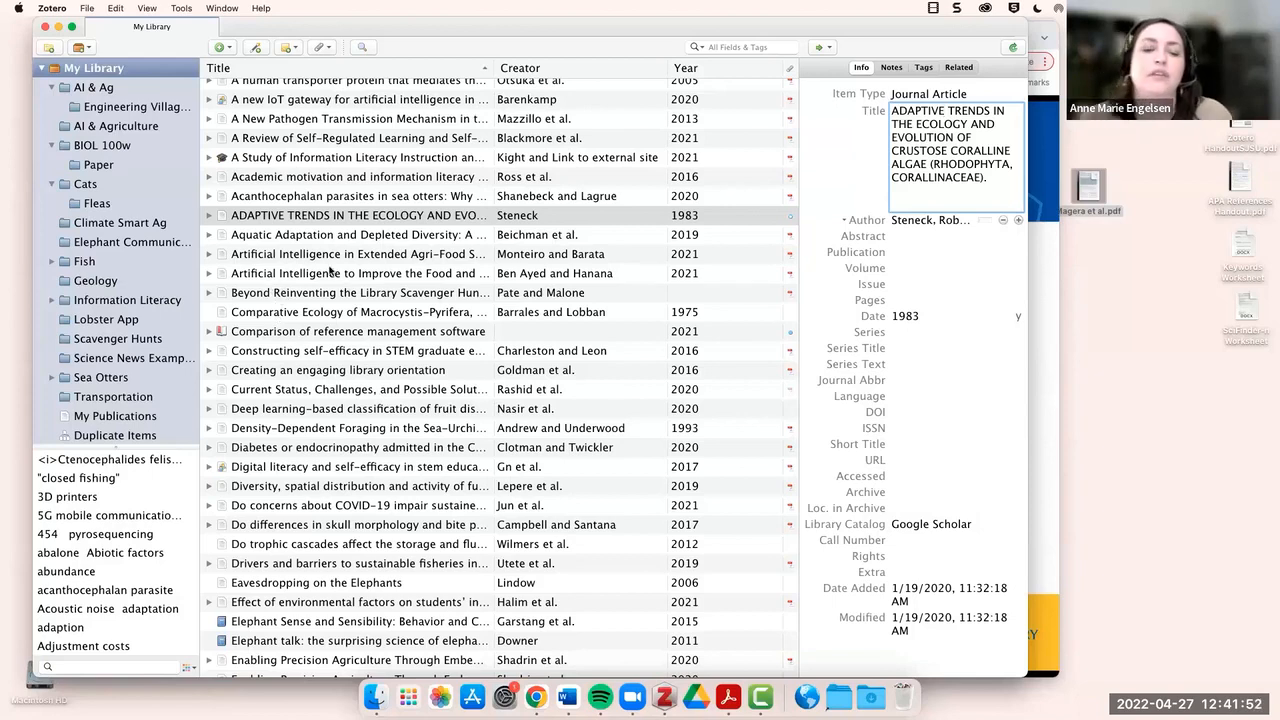
Add a note reading "qualitative" to the 2005 article "A human transporter protein that mediates the final excretion step for toxic organic cations".
scroll(344, 246, "up", 1)
left_click(345, 93)
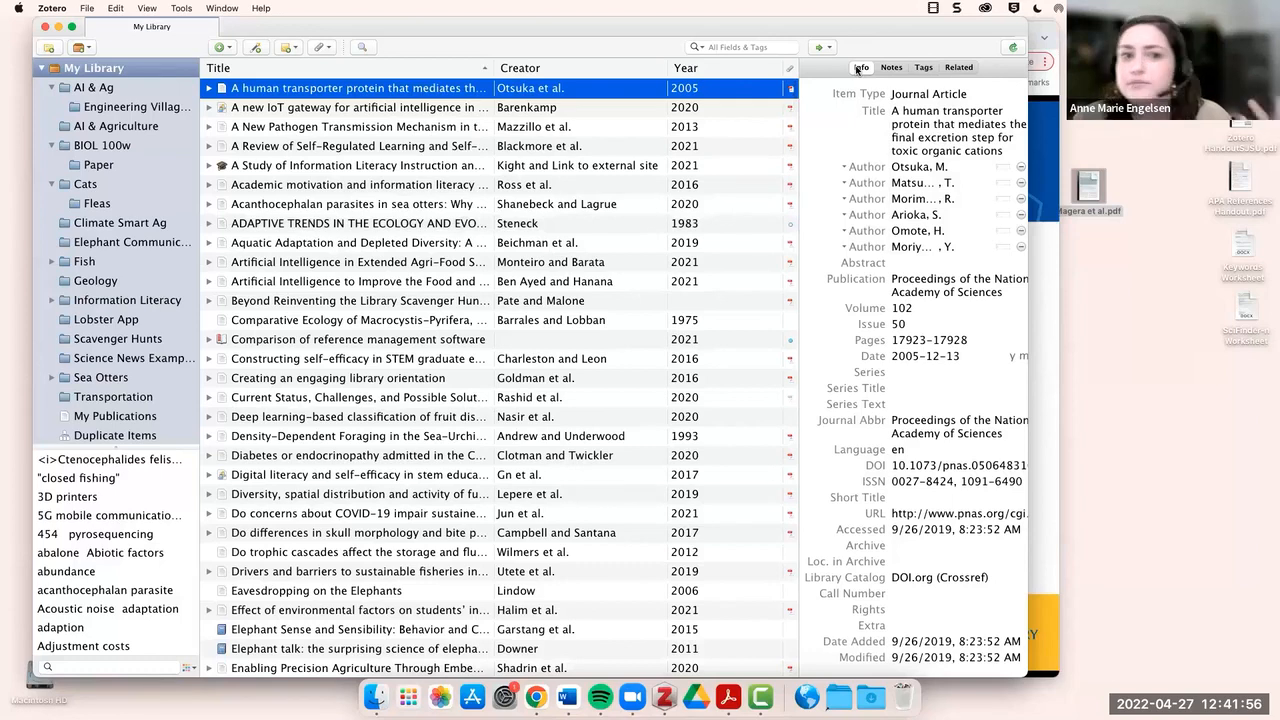
left_click(891, 67)
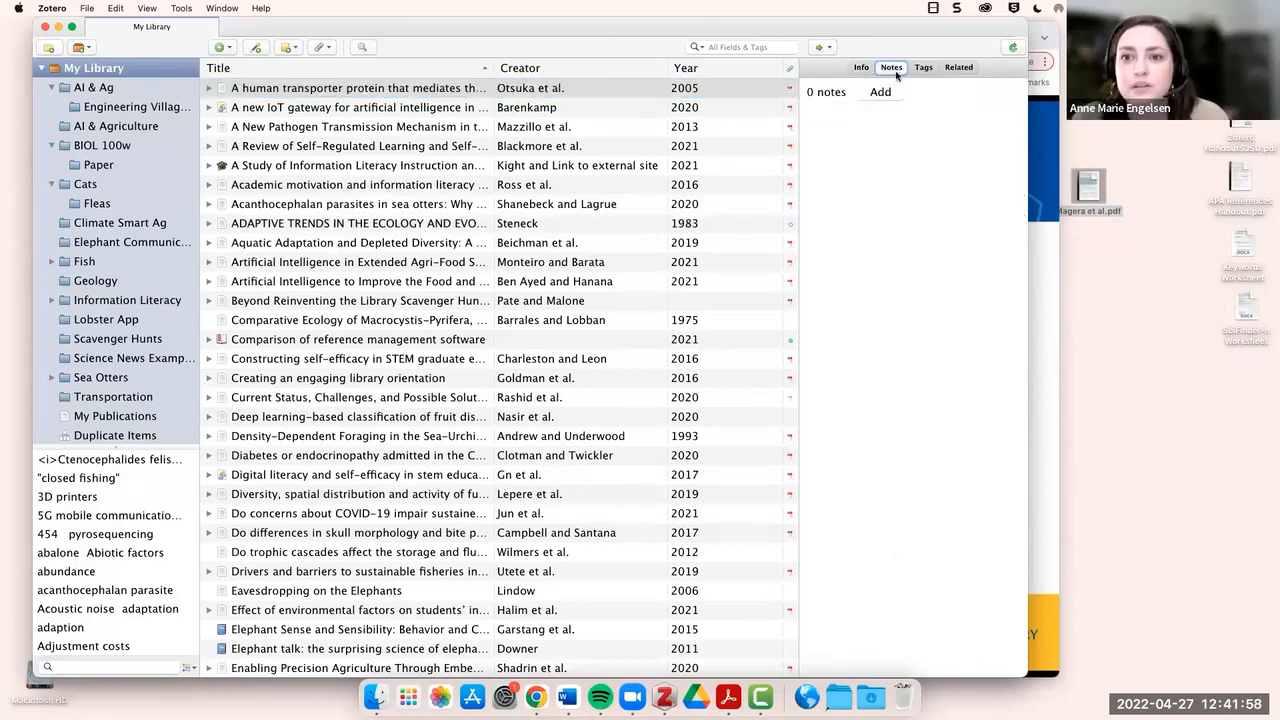
left_click(881, 92)
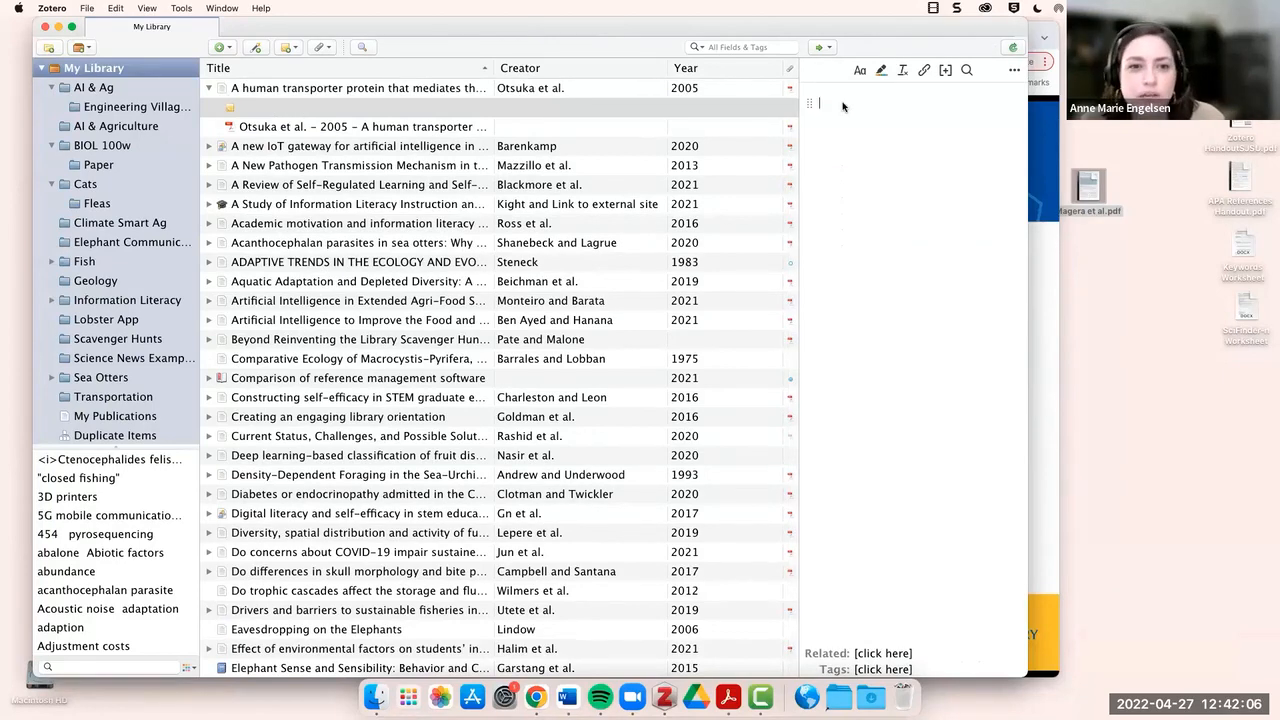
type("qaulit")
key("BackSpace")
key("BackSpace")
key("BackSpace")
type("ualitative")
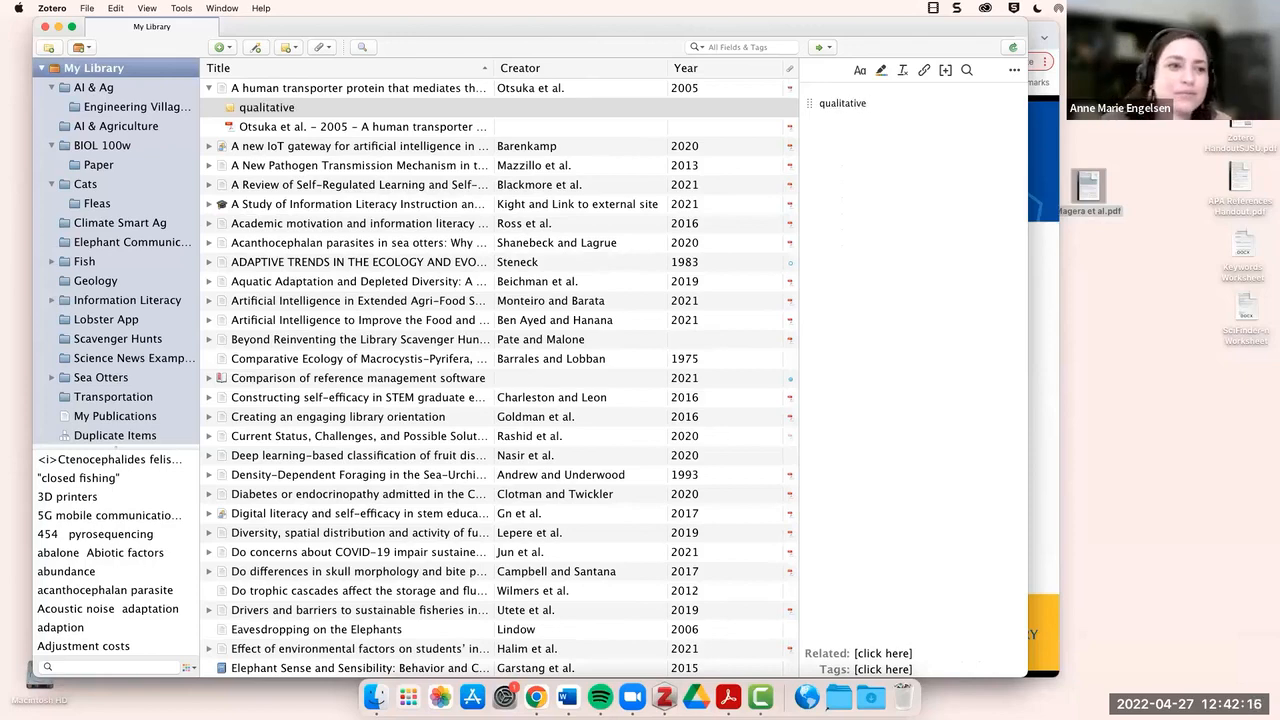
Delete all the text in the transporter protein article's note, leaving the note empty.
key("BackSpace")
key("BackSpace")
key("BackSpace")
key("BackSpace")
key("BackSpace")
key("BackSpace")
key("BackSpace")
key("BackSpace")
key("BackSpace")
key("BackSpace")
key("BackSpace")
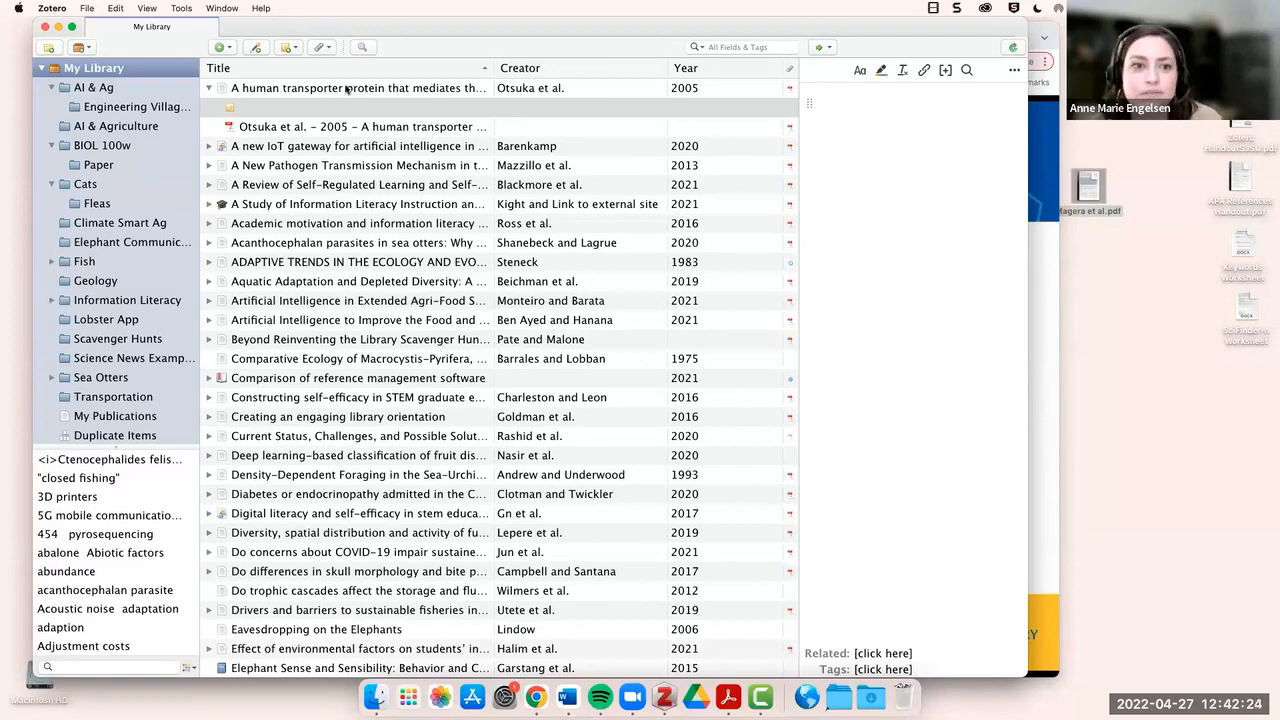
View the options for adding tags and related items to the transporter protein article.
left_click(335, 88)
left_click(913, 72)
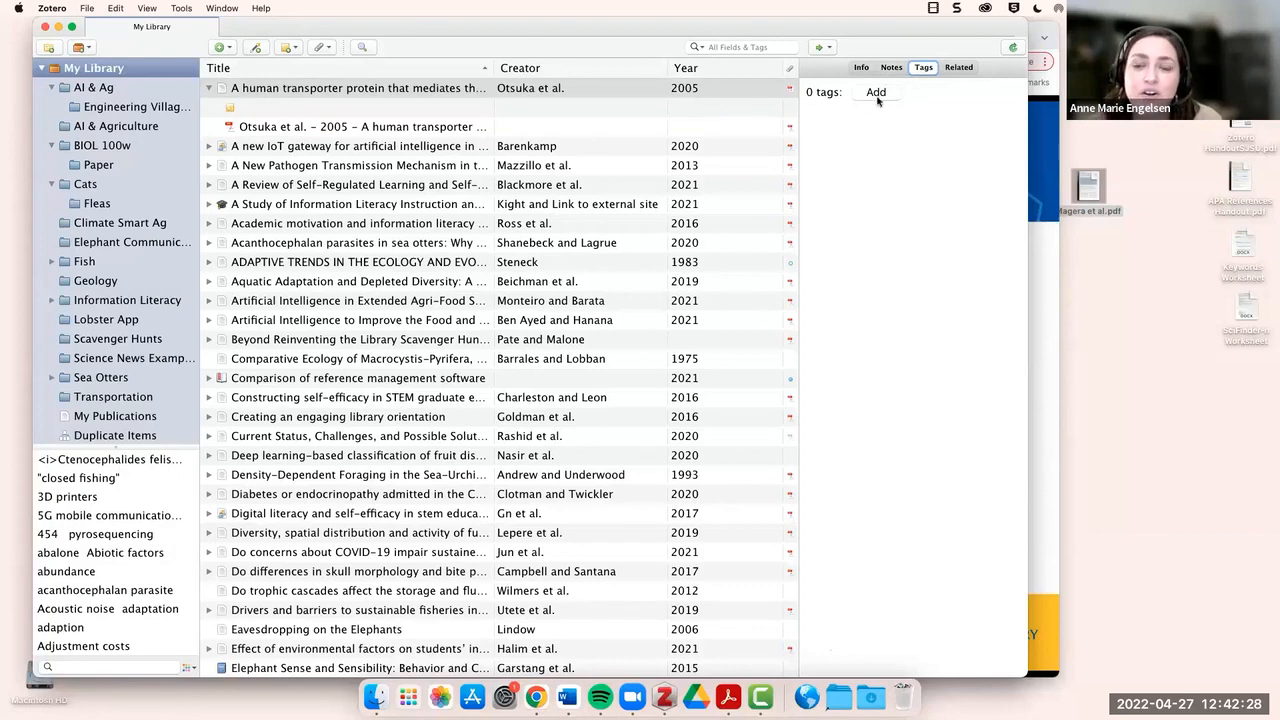
left_click(957, 67)
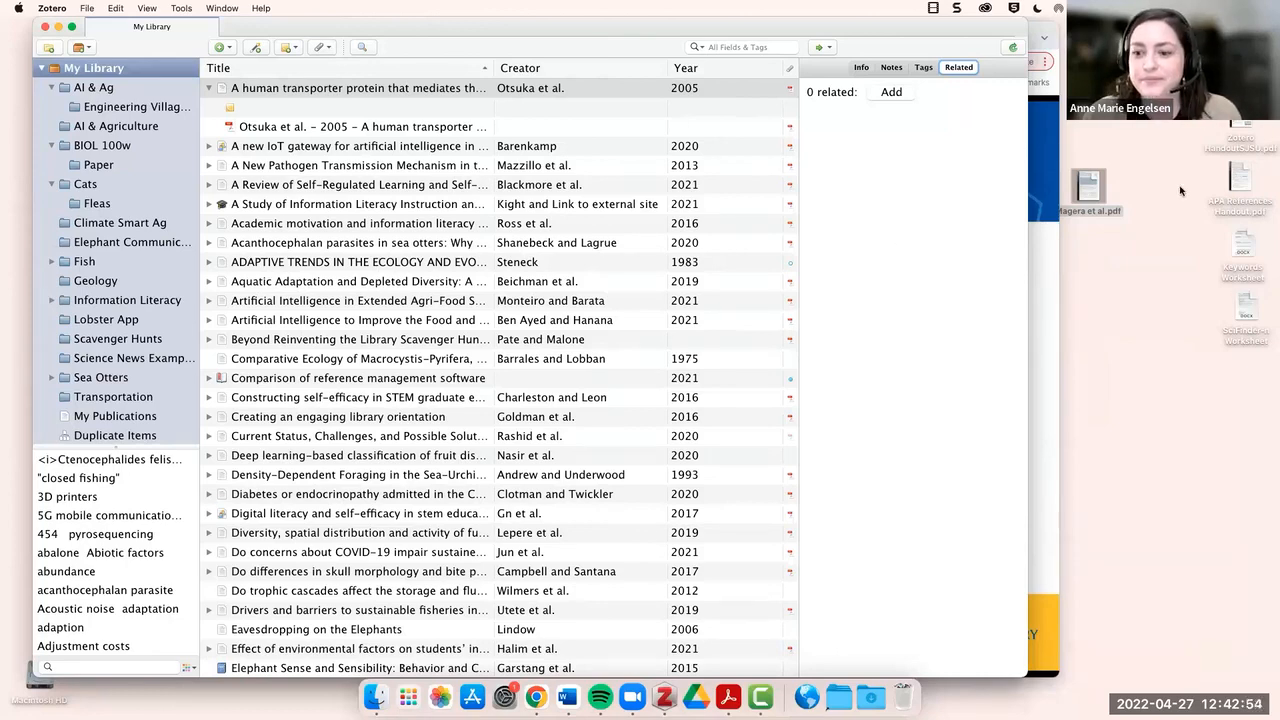
Switch to the slide presentation in Chrome and advance to the "Annotating Sources" slide.
left_click(1039, 124)
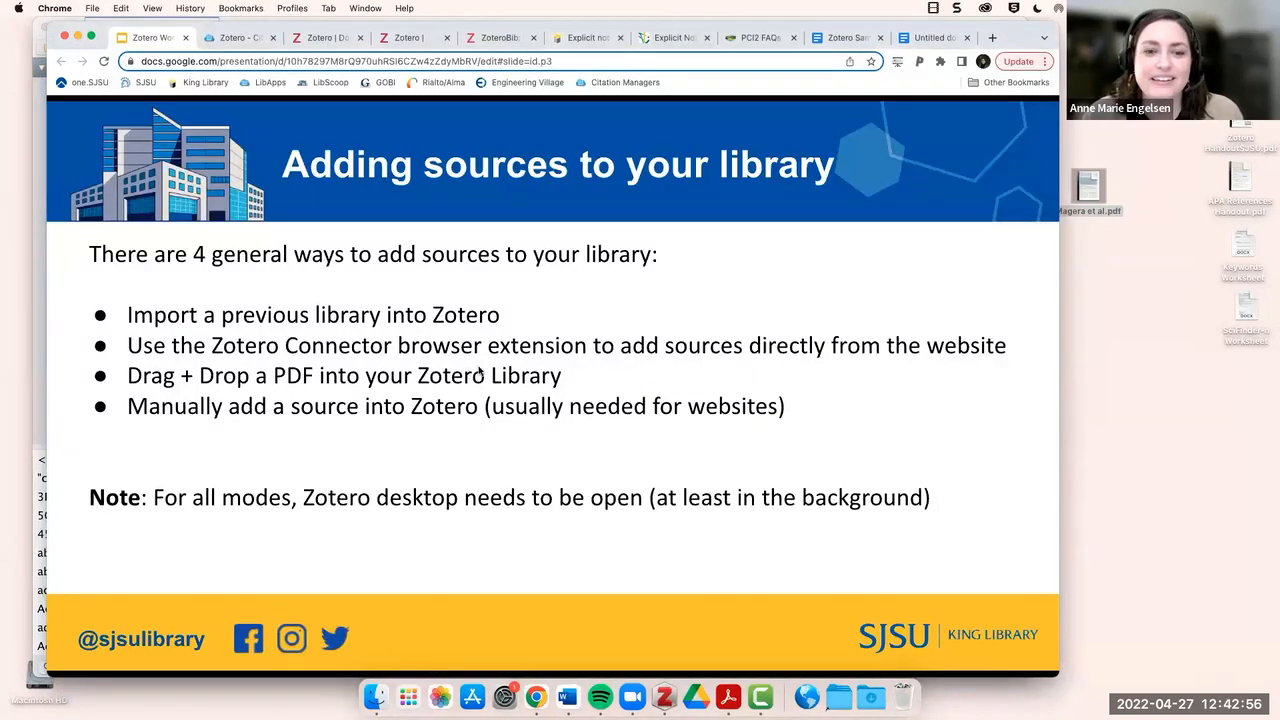
key("Right")
key("Right")
key("Right")
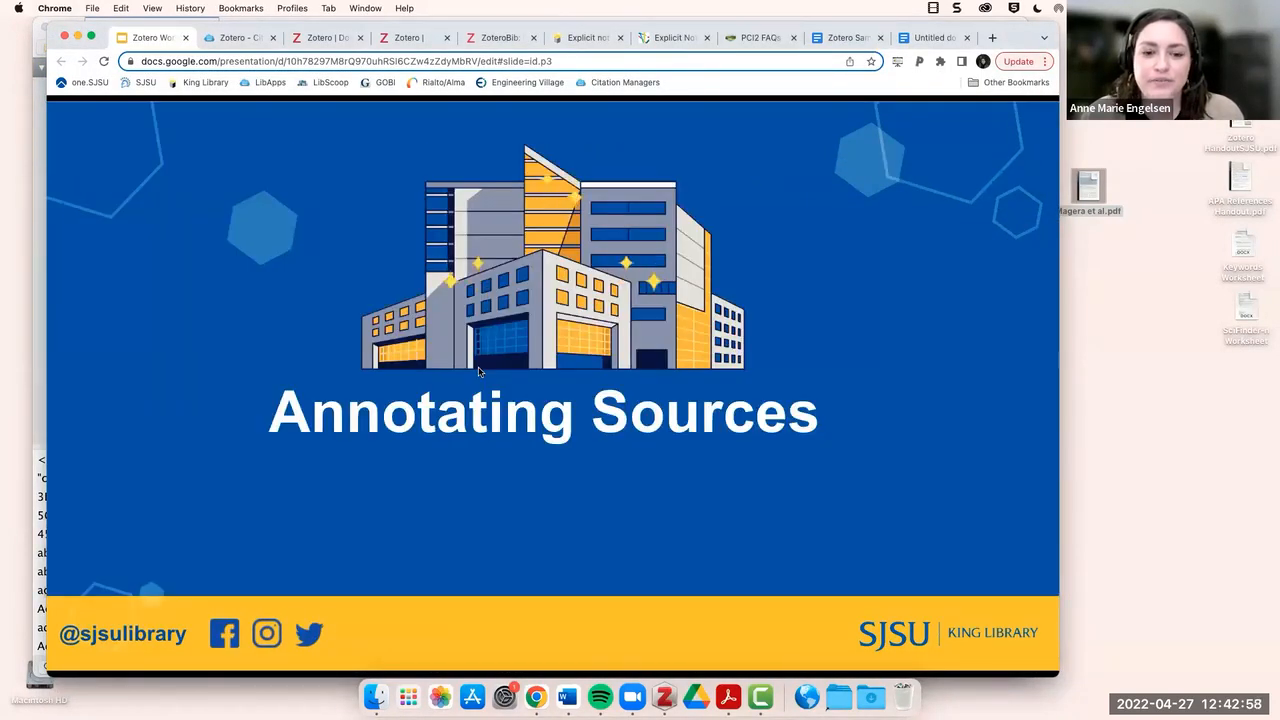
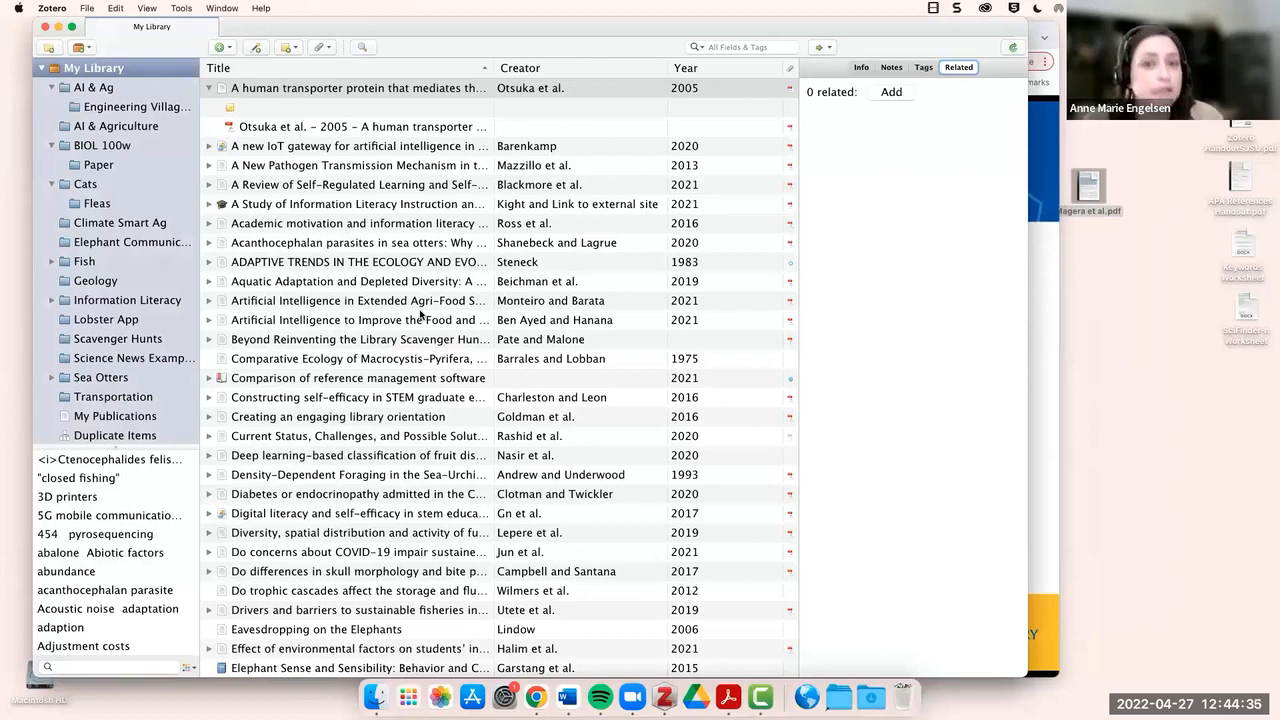
Open the PDF attached to the 2005 article "A human transporter protein that mediates the final excretion step for toxic organic cations".
scroll(420, 315, "down", 1)
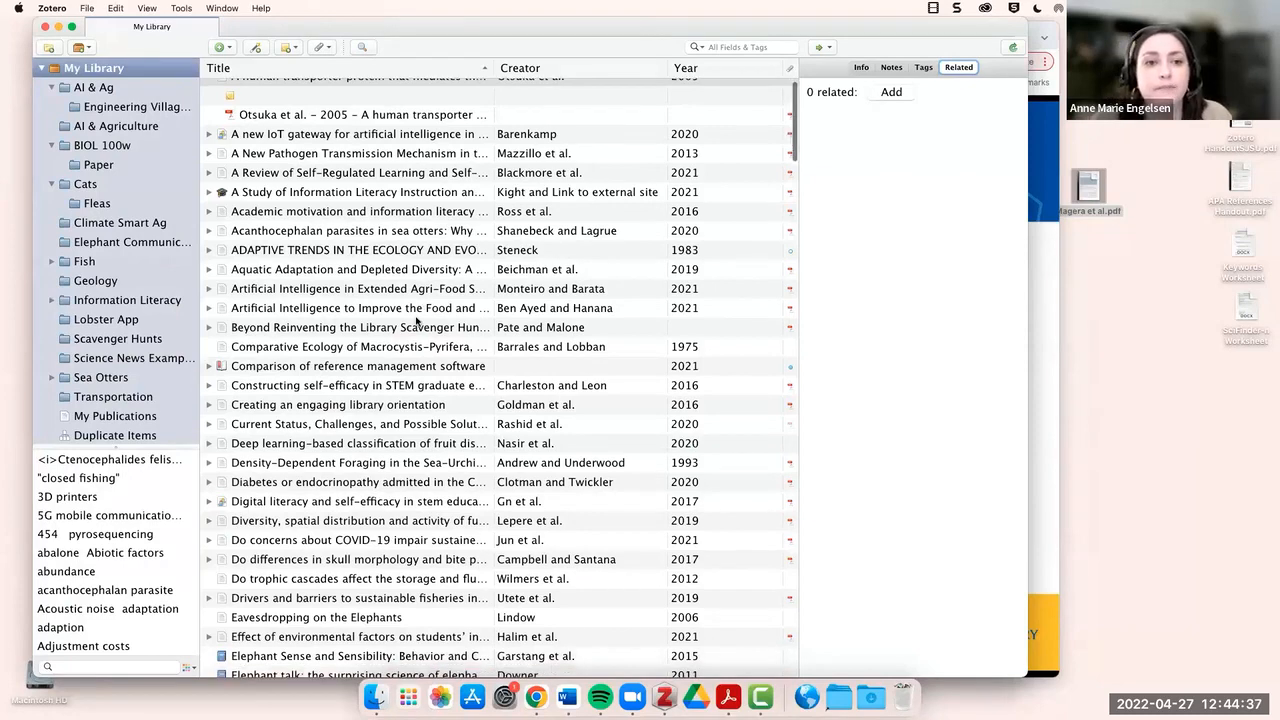
left_click(420, 115)
double_click(420, 115)
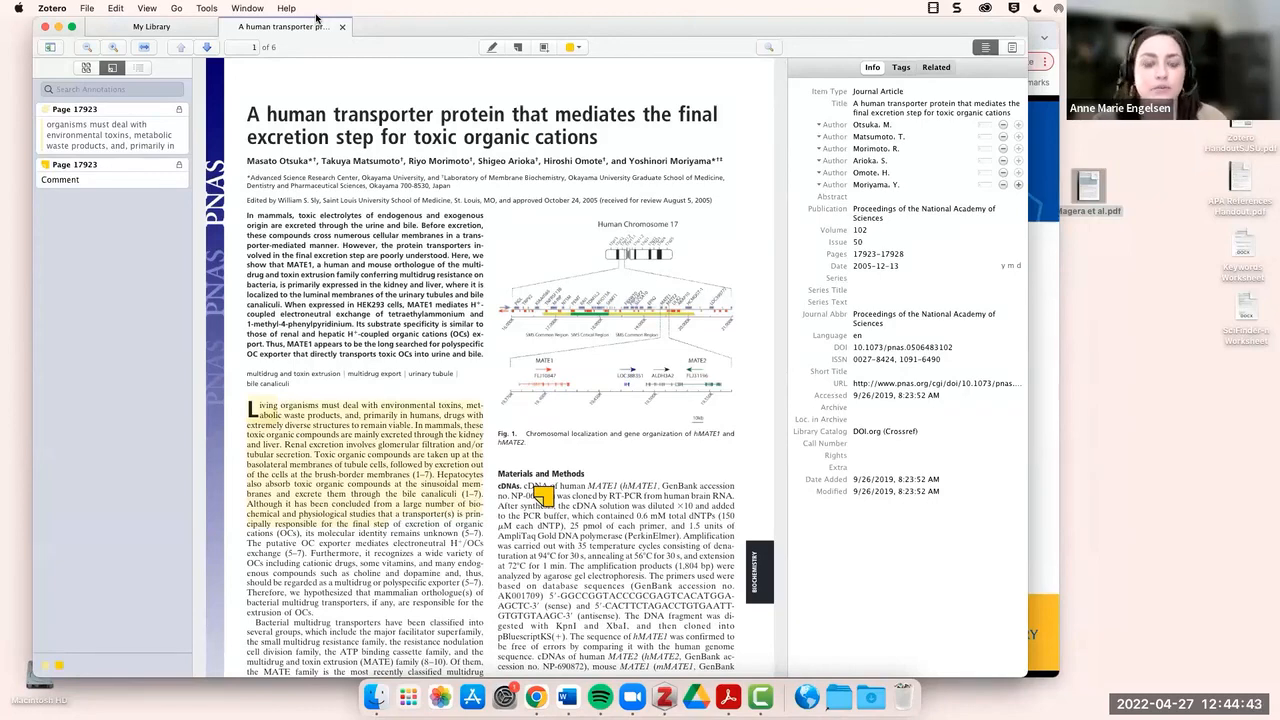
Highlight the Western Blot Analysis text in yellow, from "Human tissue samples were obtained" to "suspended in the same buffer".
scroll(349, 381, "down", 2)
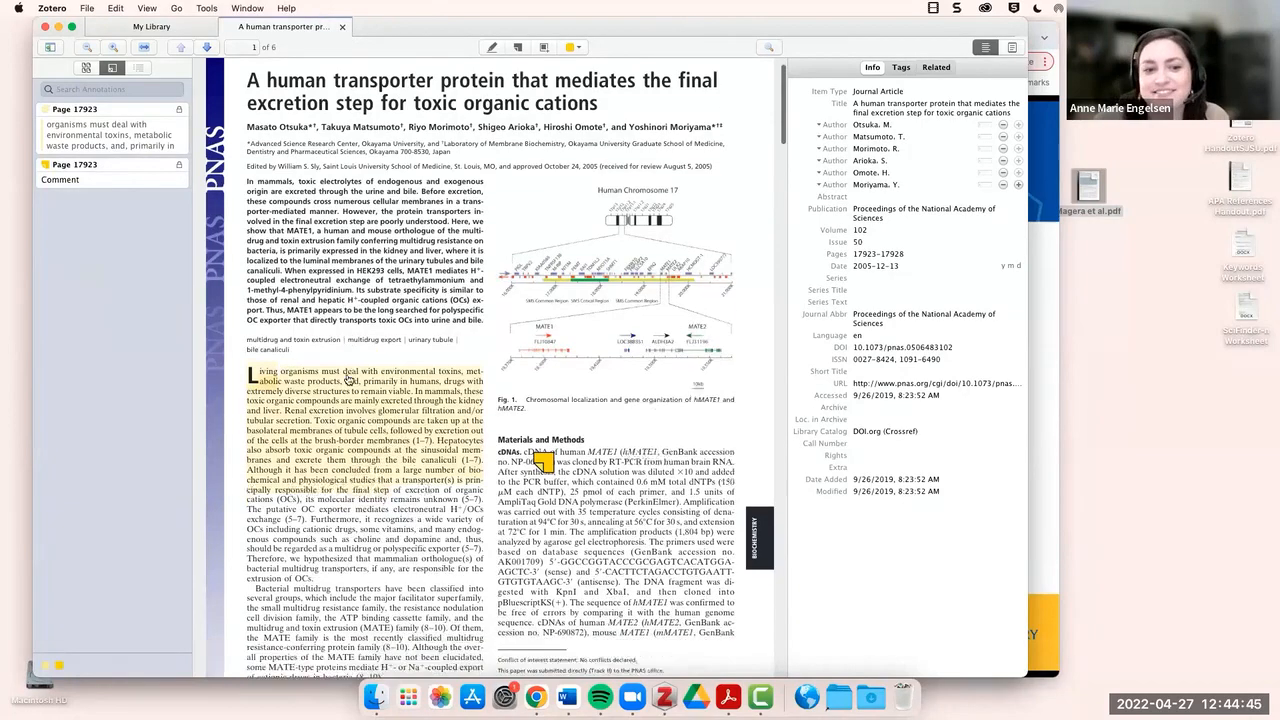
scroll(349, 381, "up", 1)
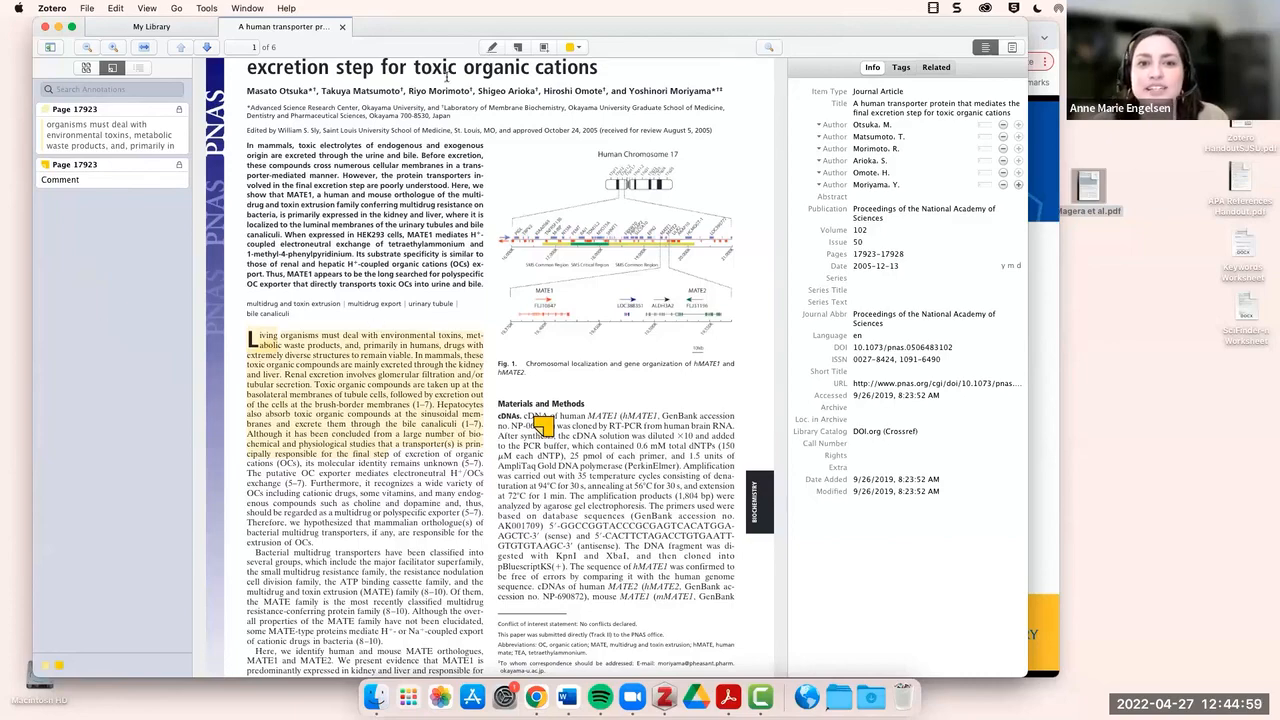
left_click(492, 47)
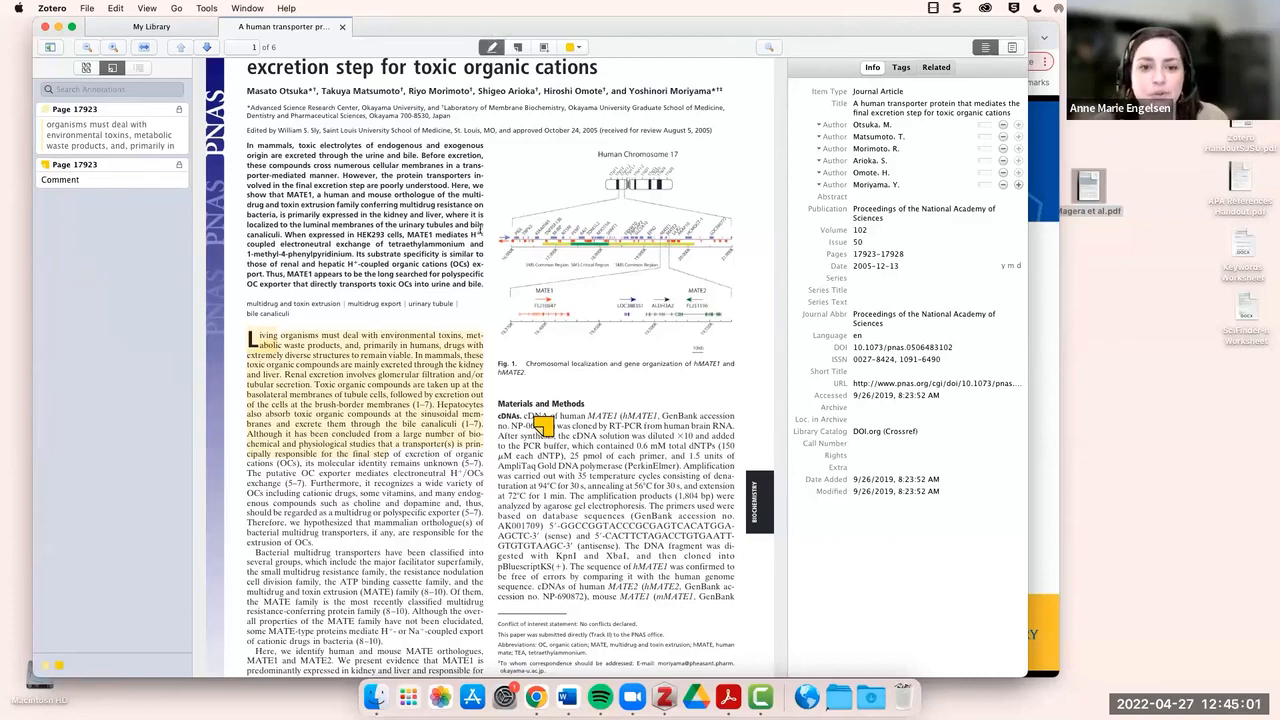
scroll(541, 425, "down", 15)
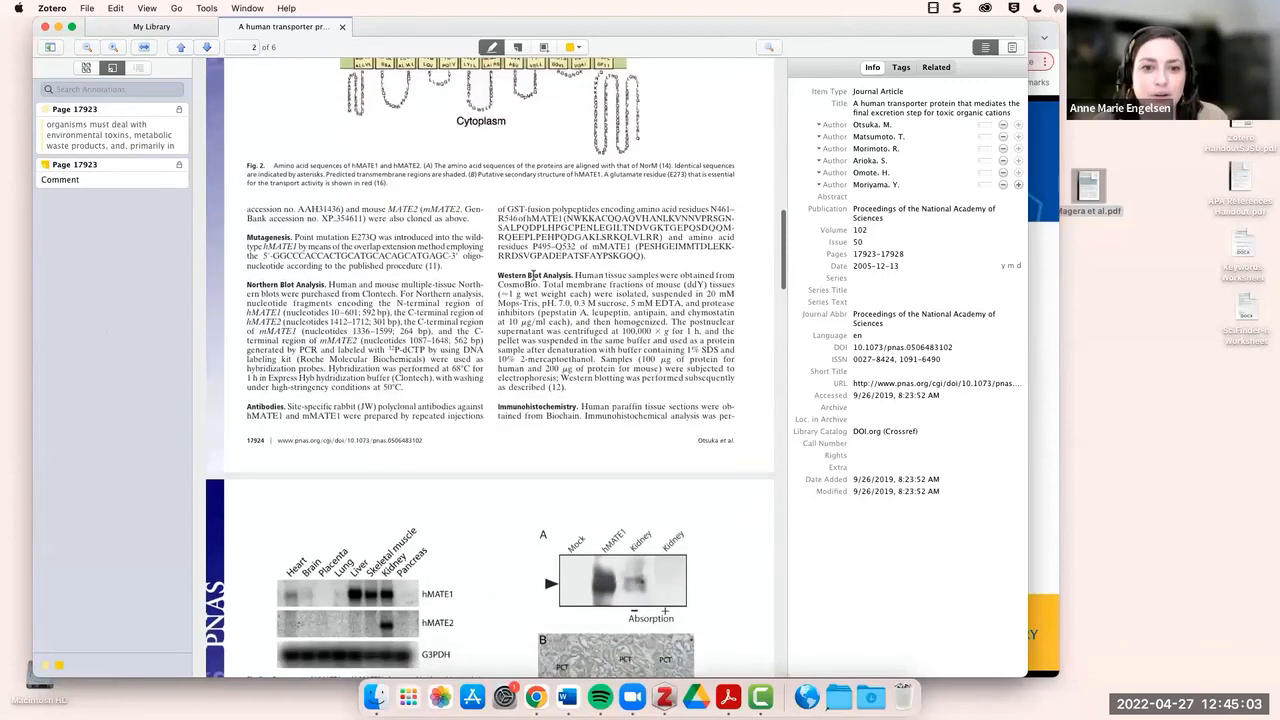
mouse_move(575, 275)
left_mouse_down()
mouse_move(624, 290)
mouse_move(624, 334)
mouse_move(648, 343)
left_mouse_up()
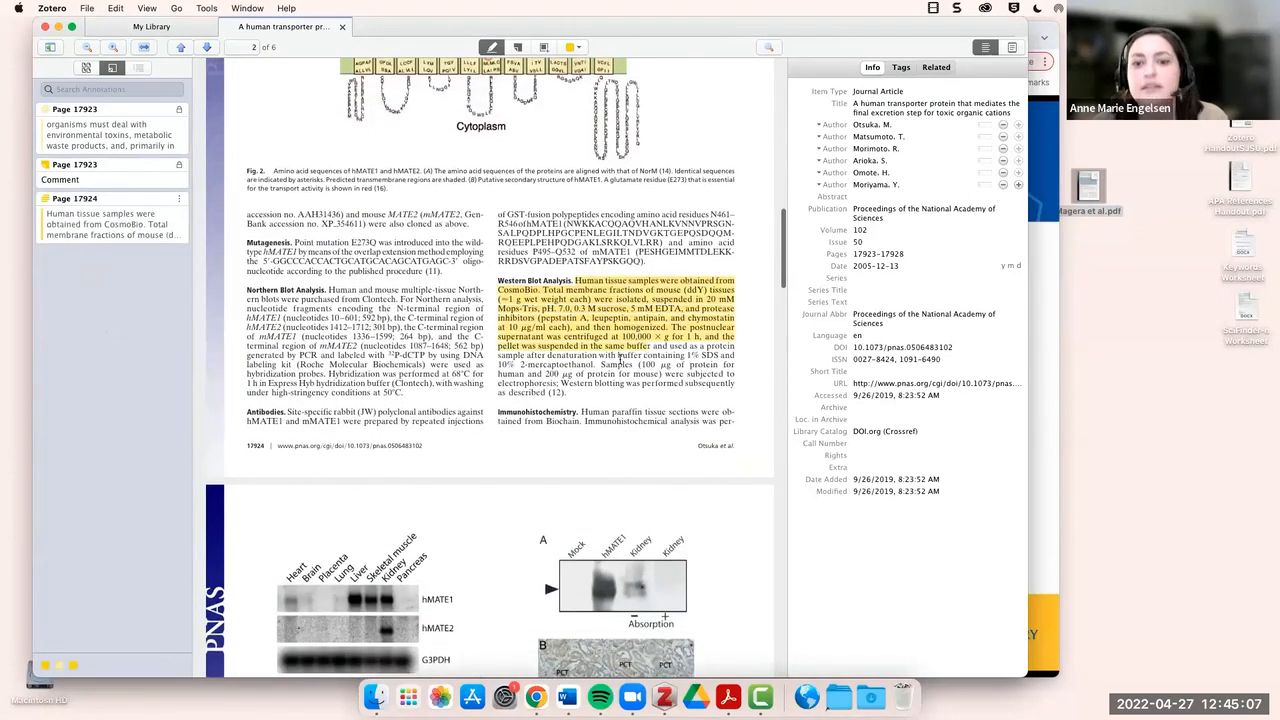
Place a sticky note at the end of the highlighted passage with the comment "This means...." and view its tag options.
left_click(516, 49)
left_click(649, 346)
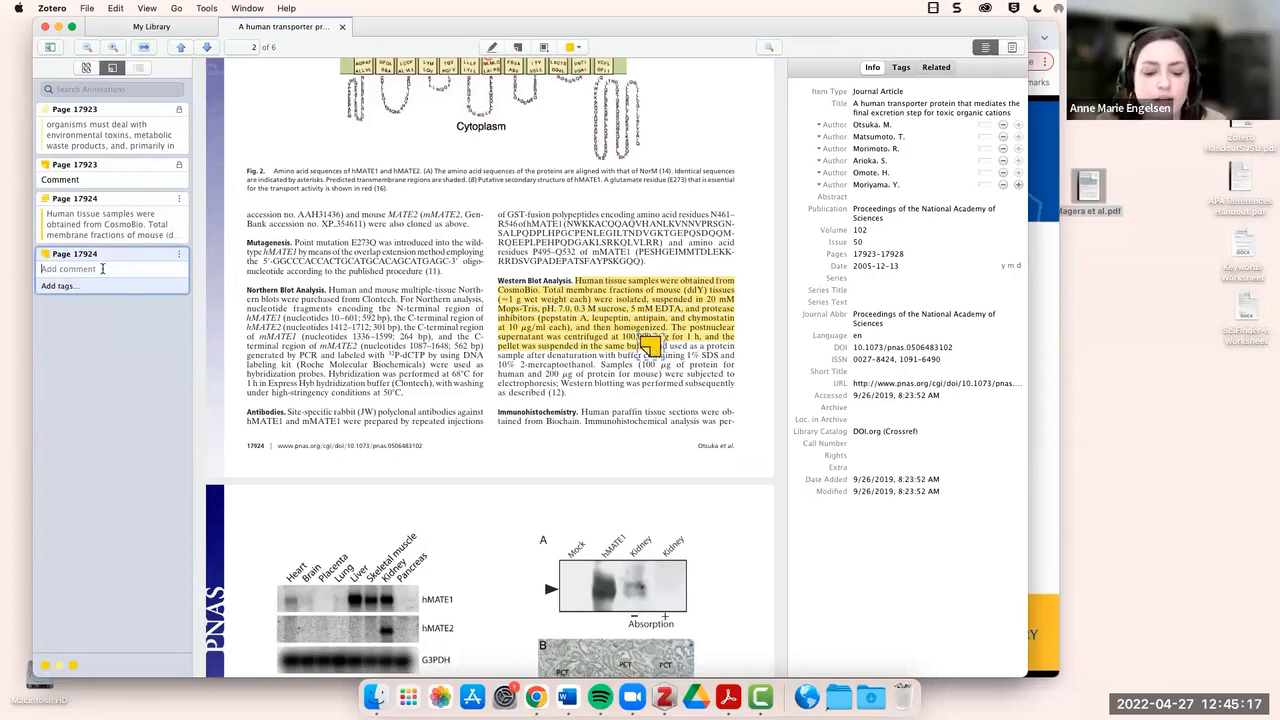
type("This means....")
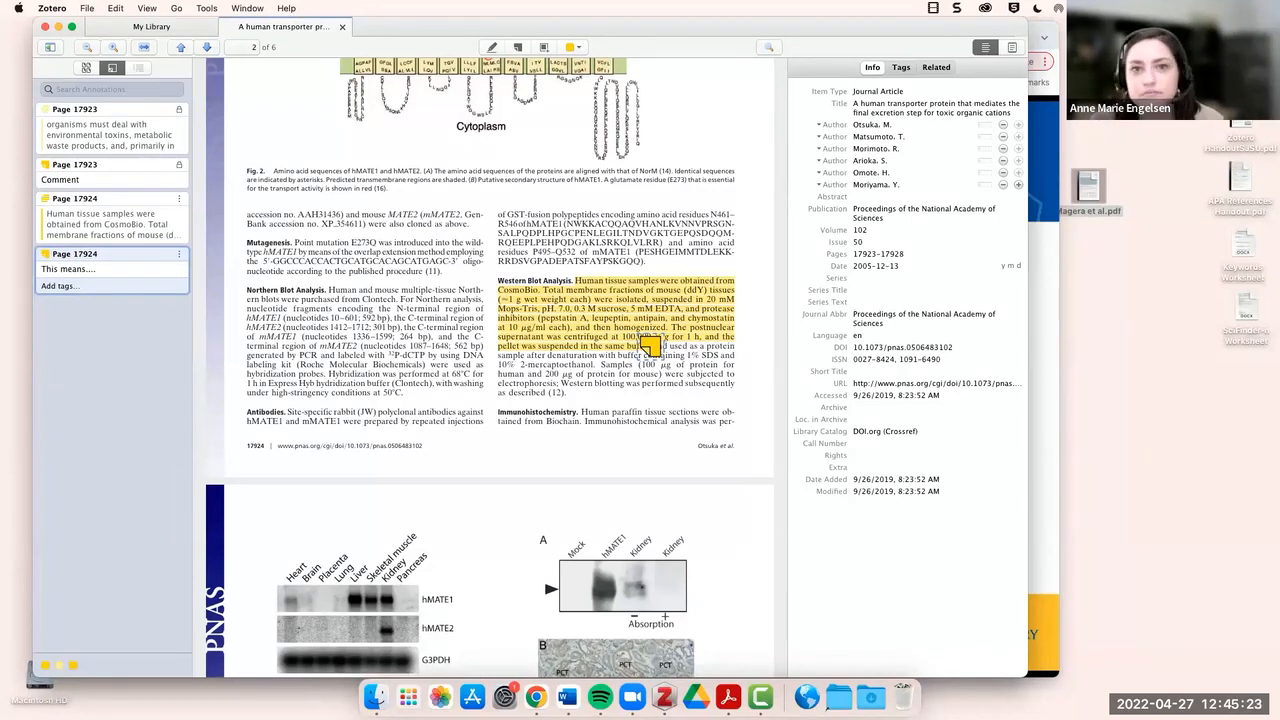
left_click(160, 287)
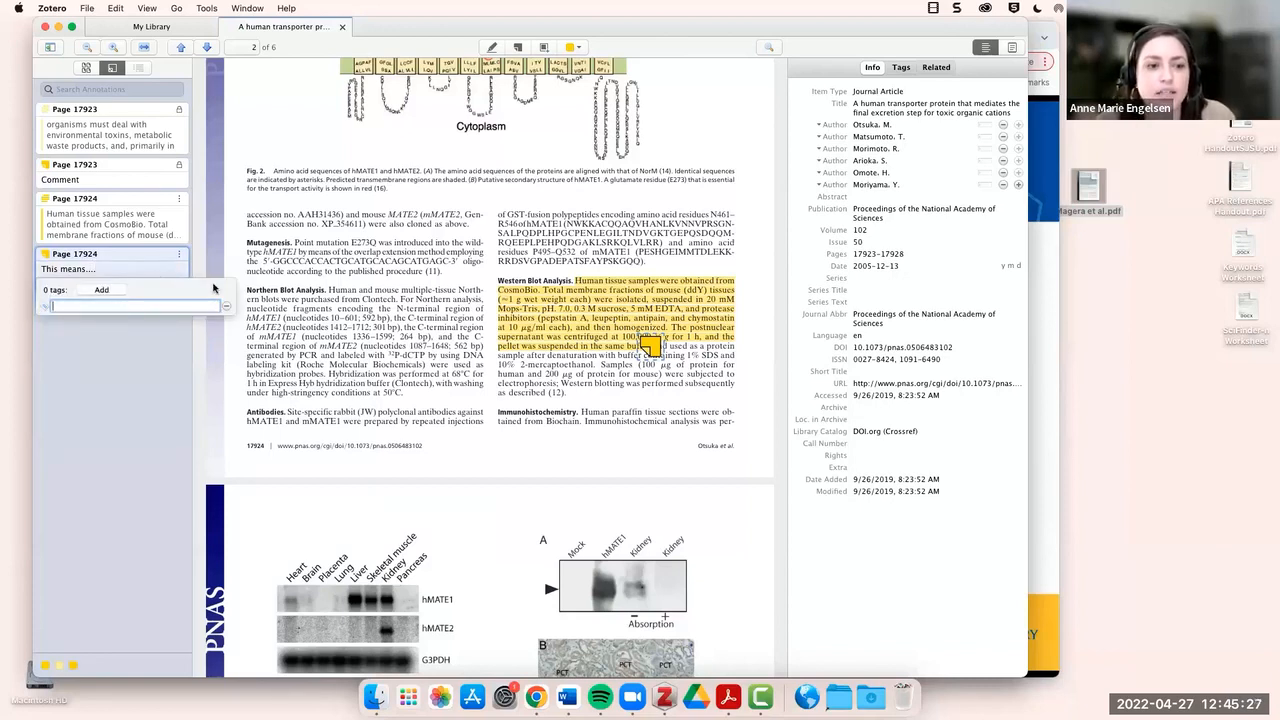
left_click(547, 49)
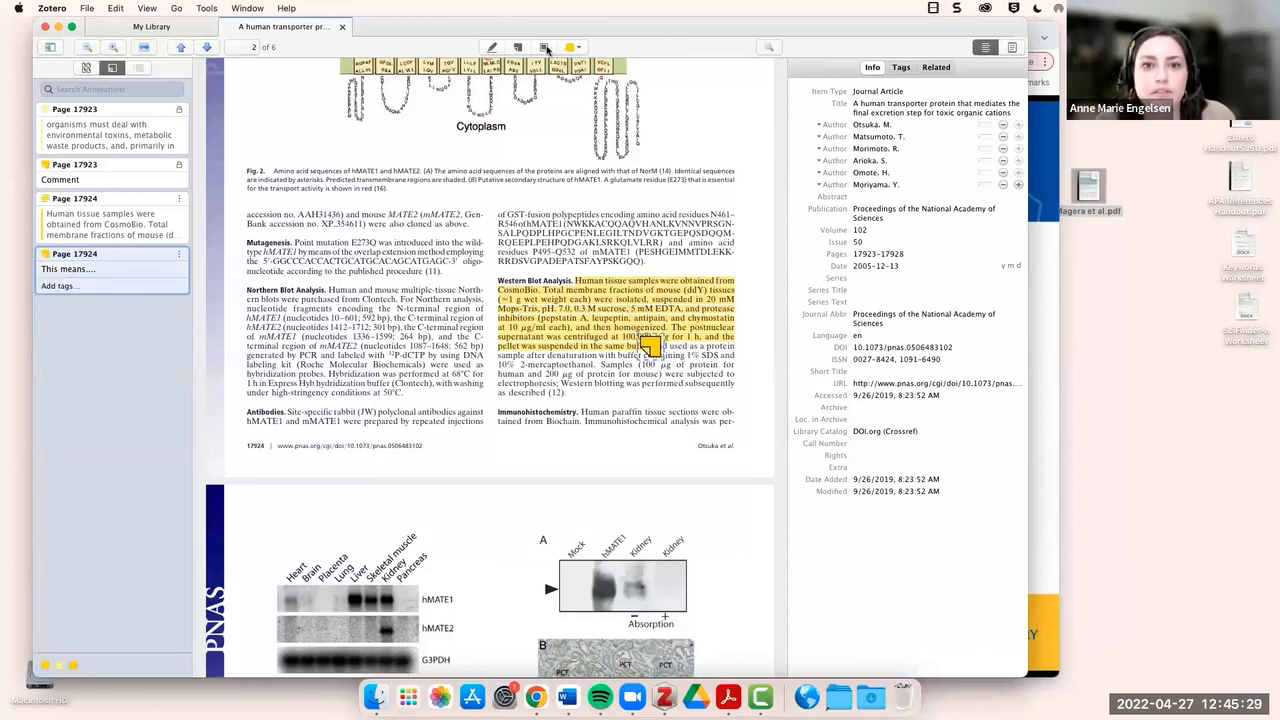
Mark the Northern Blot Analysis paragraph with a yellow area annotation.
left_click(544, 48)
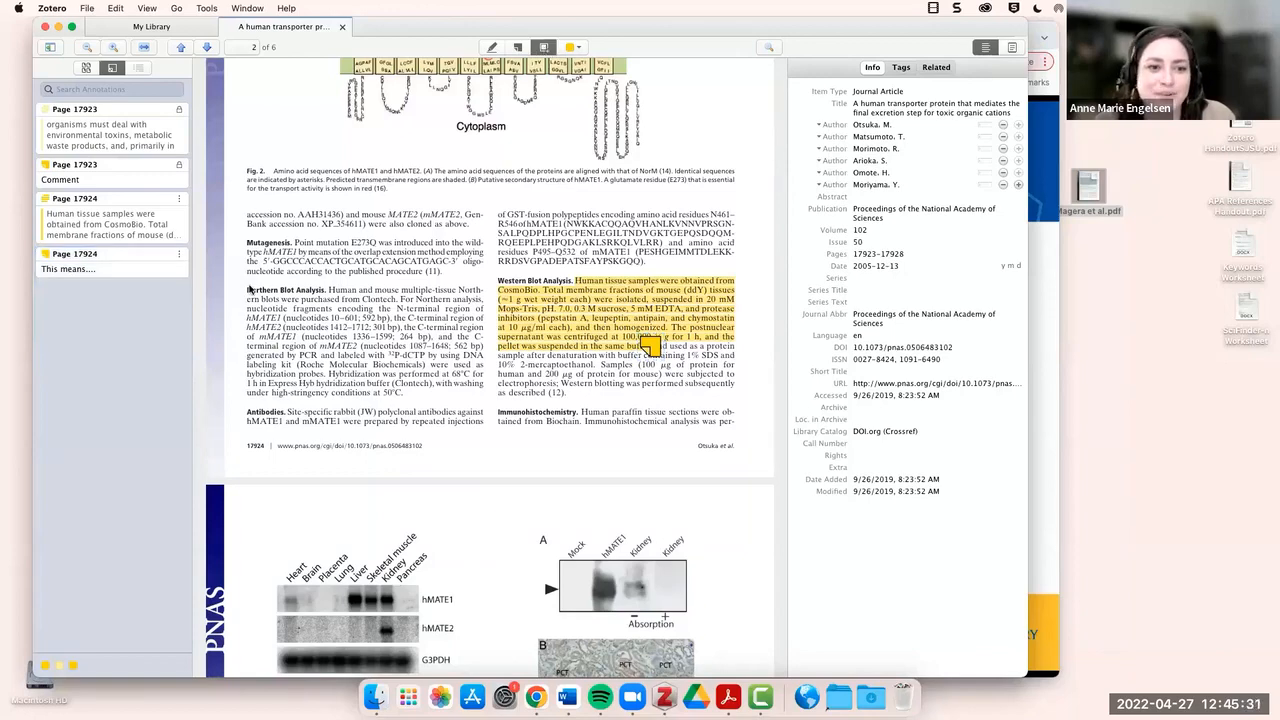
left_click_drag(245, 286, 488, 401)
scroll(487, 402, "up", 1)
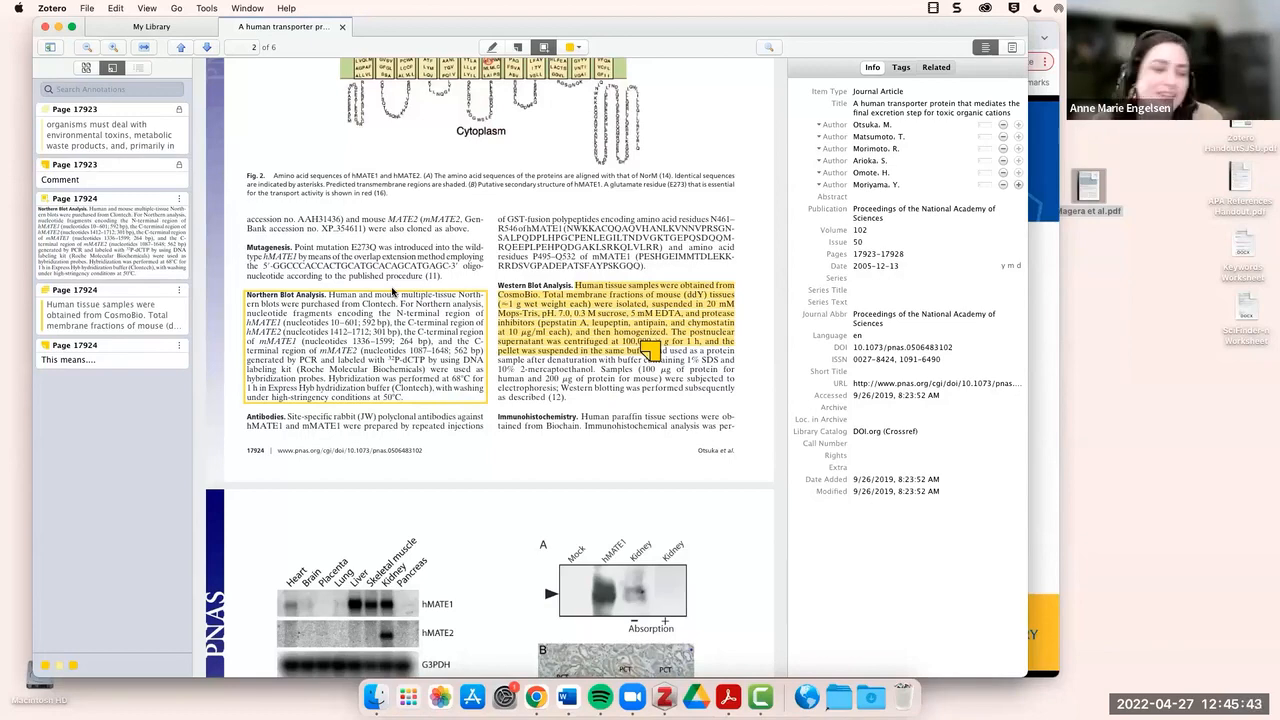
Set the annotation color to green and mark the Mutagenesis paragraph with an area annotation.
left_click(576, 47)
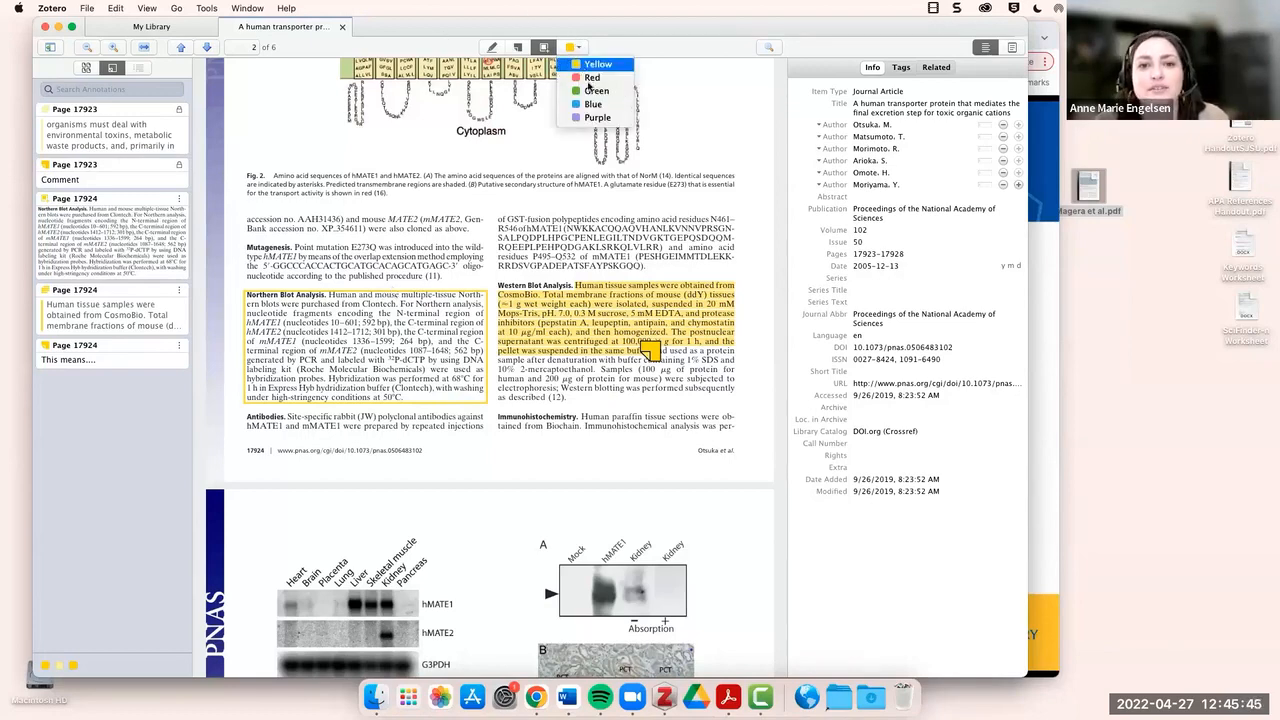
left_click(596, 91)
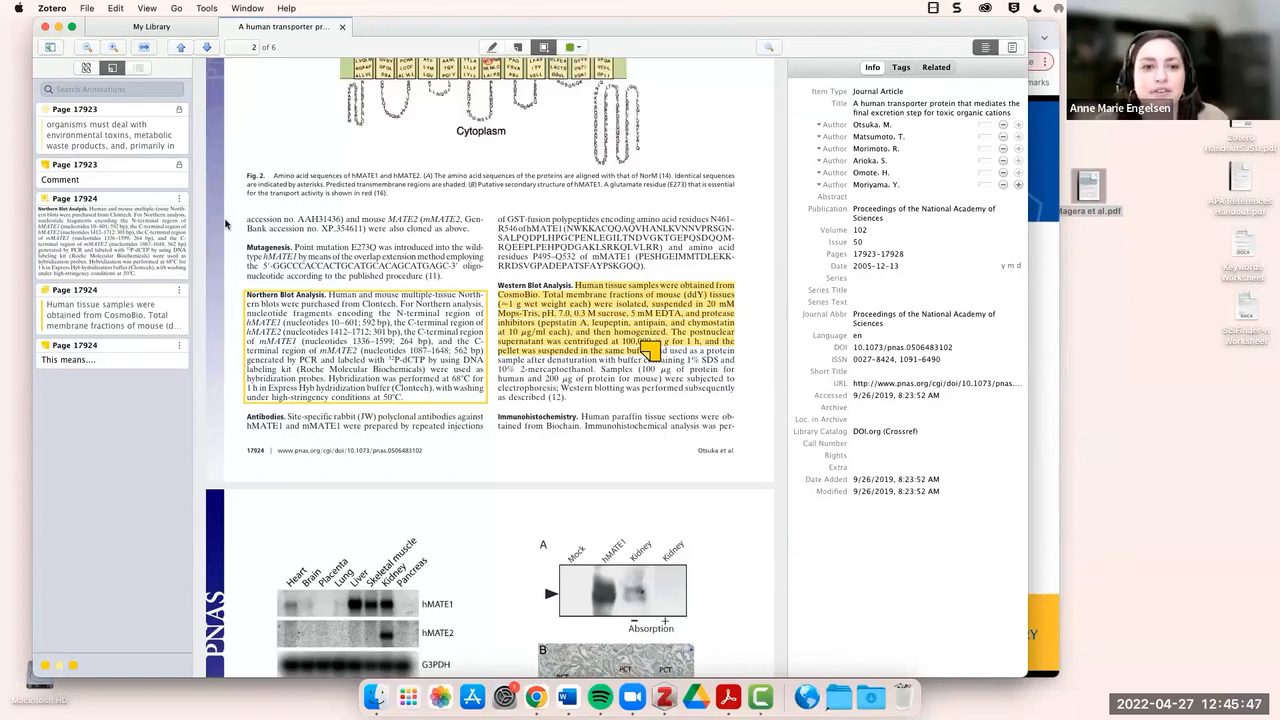
left_click_drag(241, 247, 490, 286)
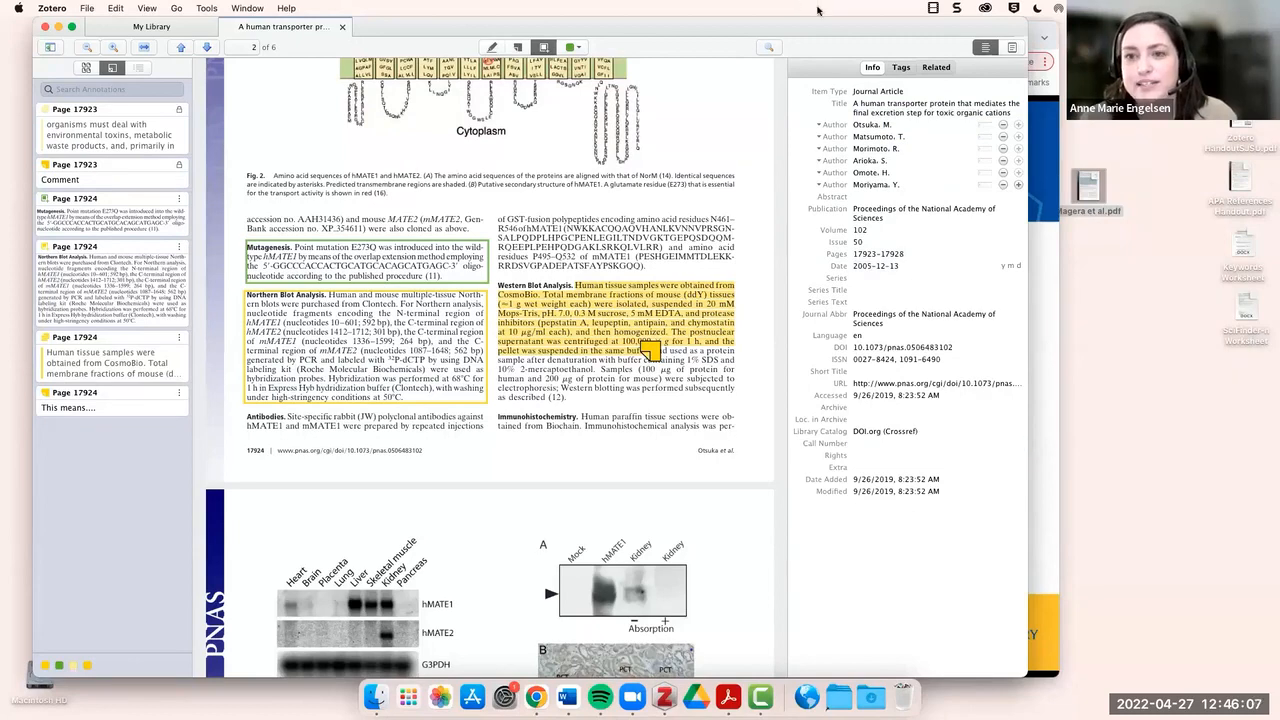
Look through the article's tags, related items, info and notes beside the PDF, and return to the library.
left_click(898, 68)
left_click(926, 70)
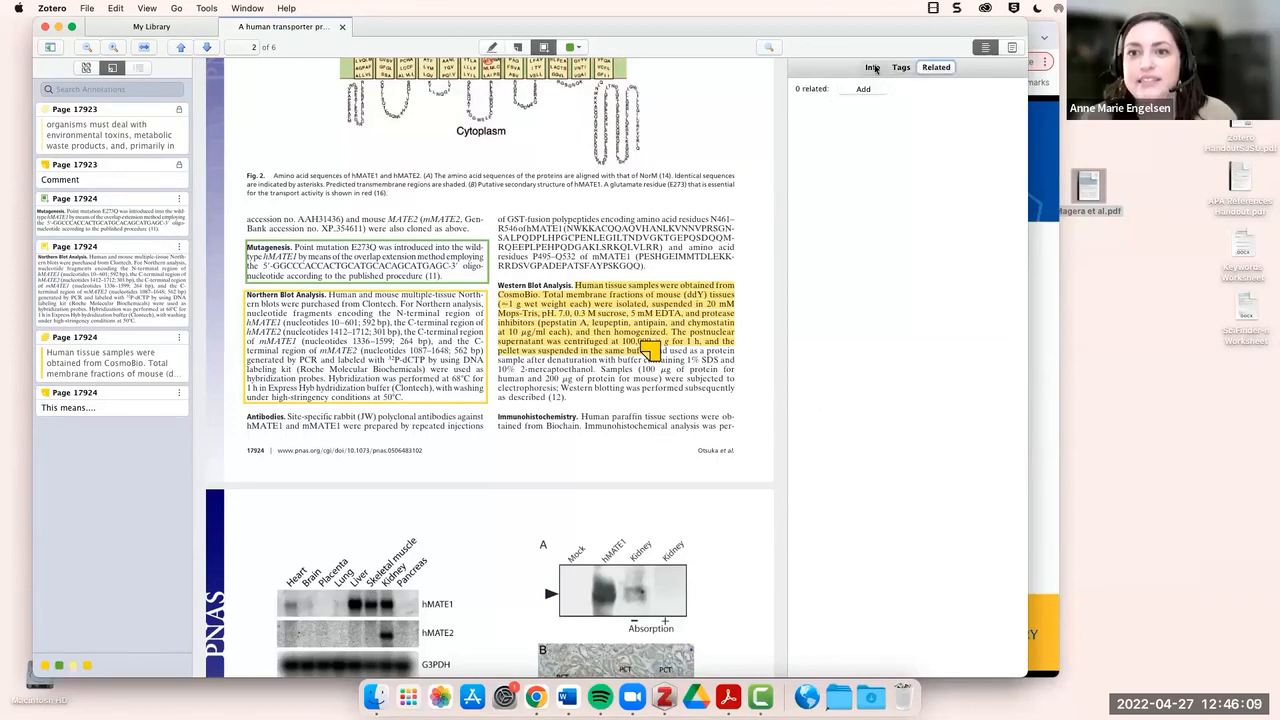
left_click(876, 68)
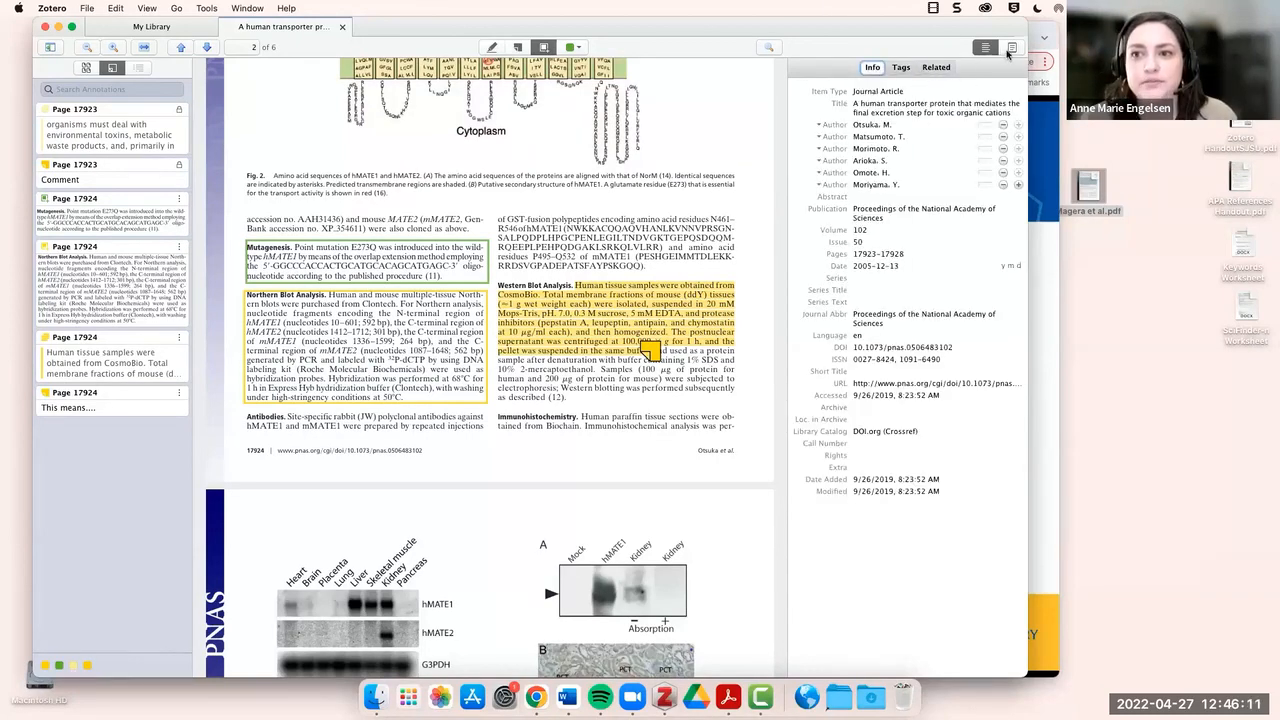
left_click(1010, 49)
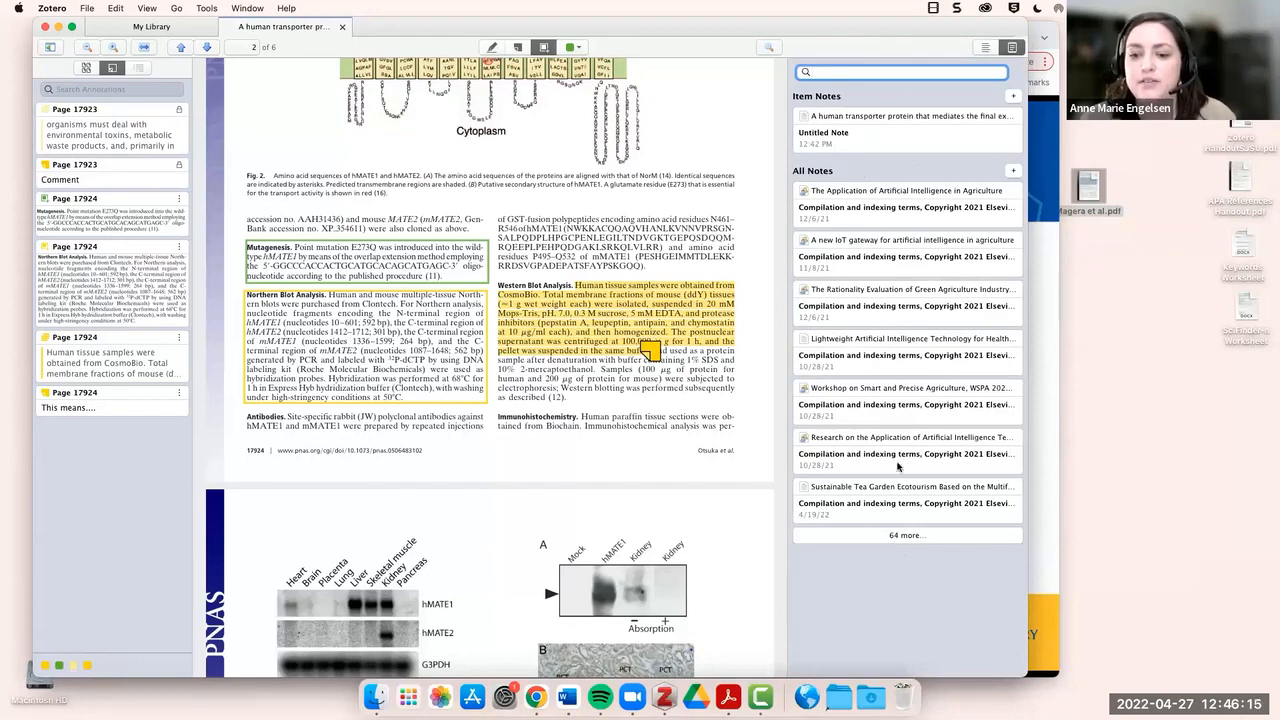
left_click(1010, 50)
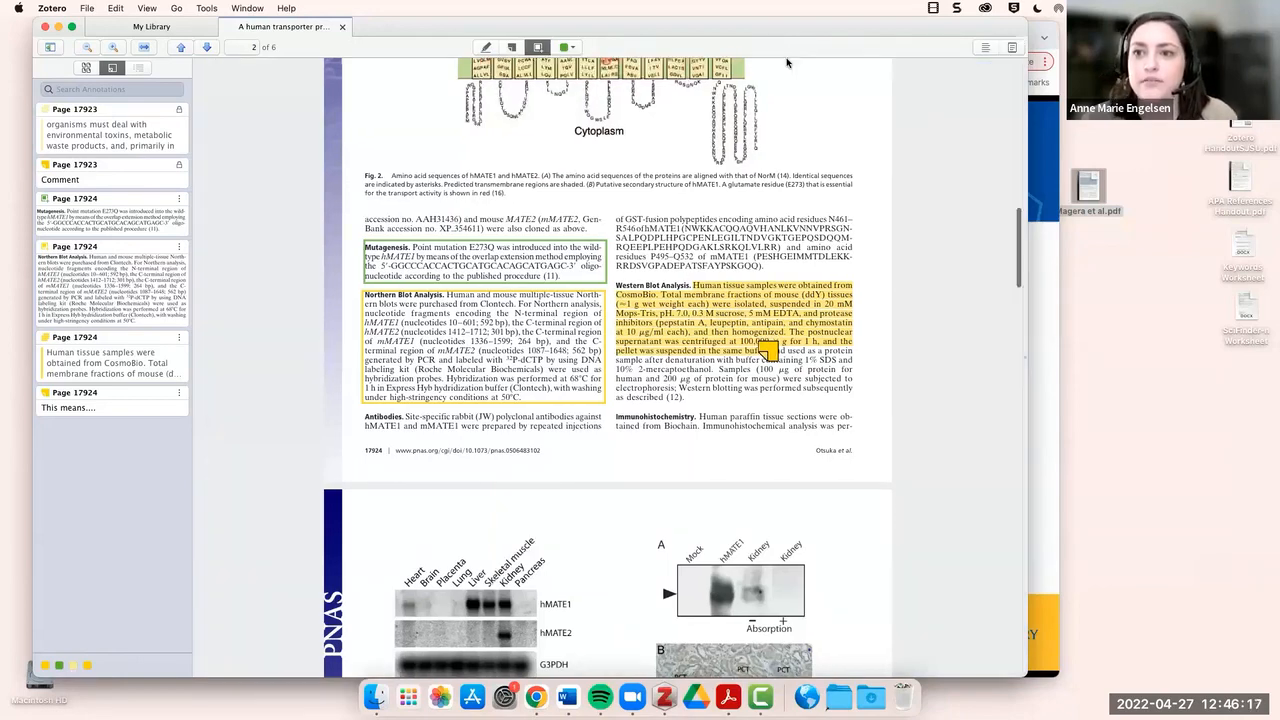
left_click(172, 30)
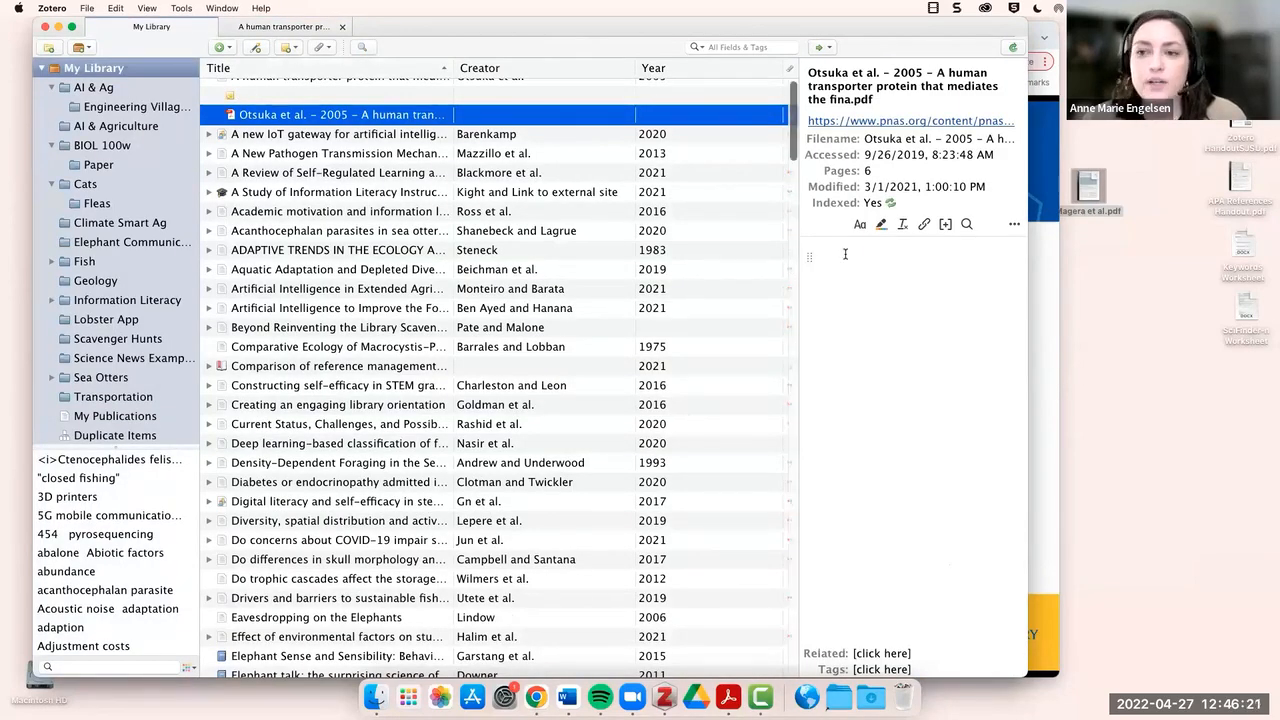
Bring the Chrome slides forward and open Magera et al.pdf from the desktop in Acrobat Reader.
left_click(1036, 260)
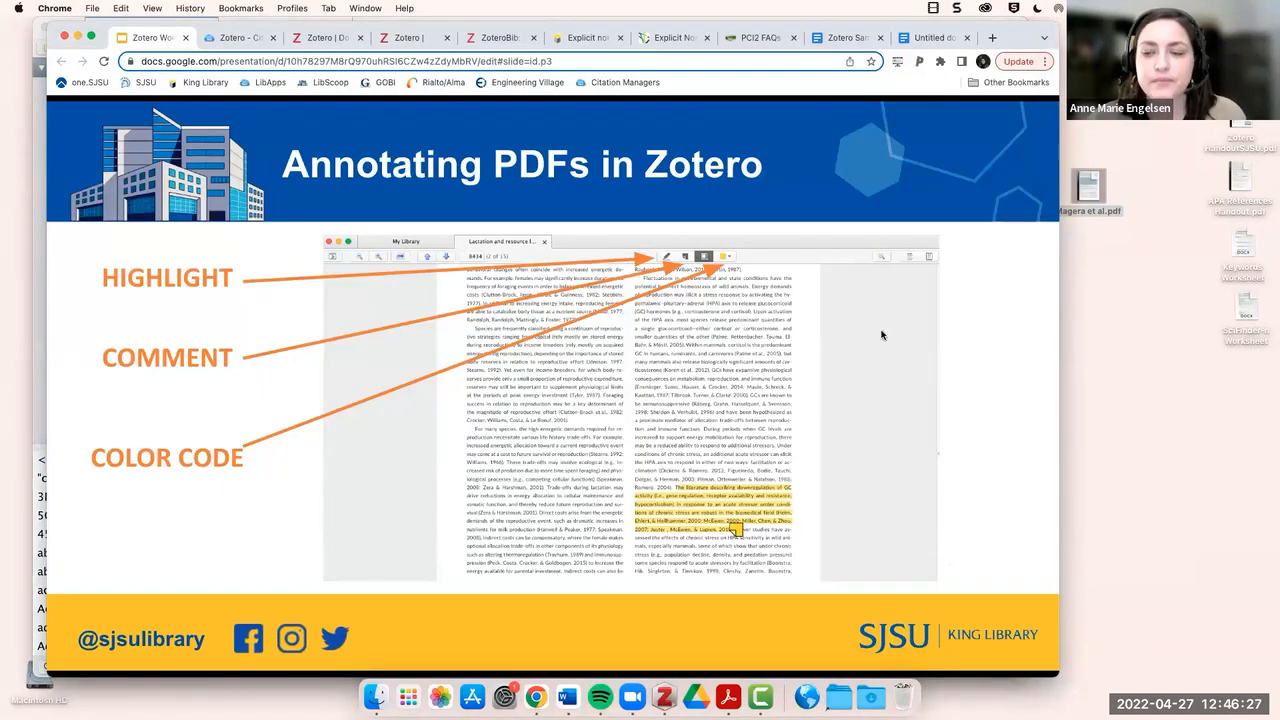
left_click(1092, 180)
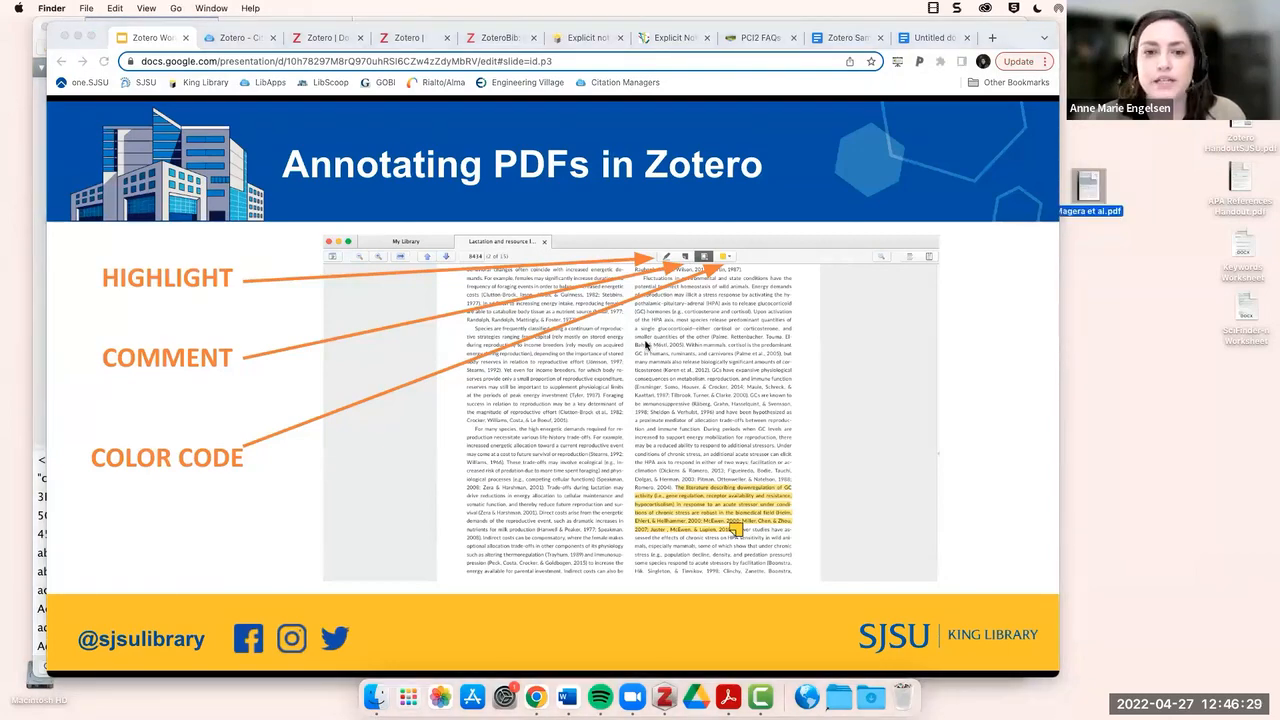
double_click(1092, 180)
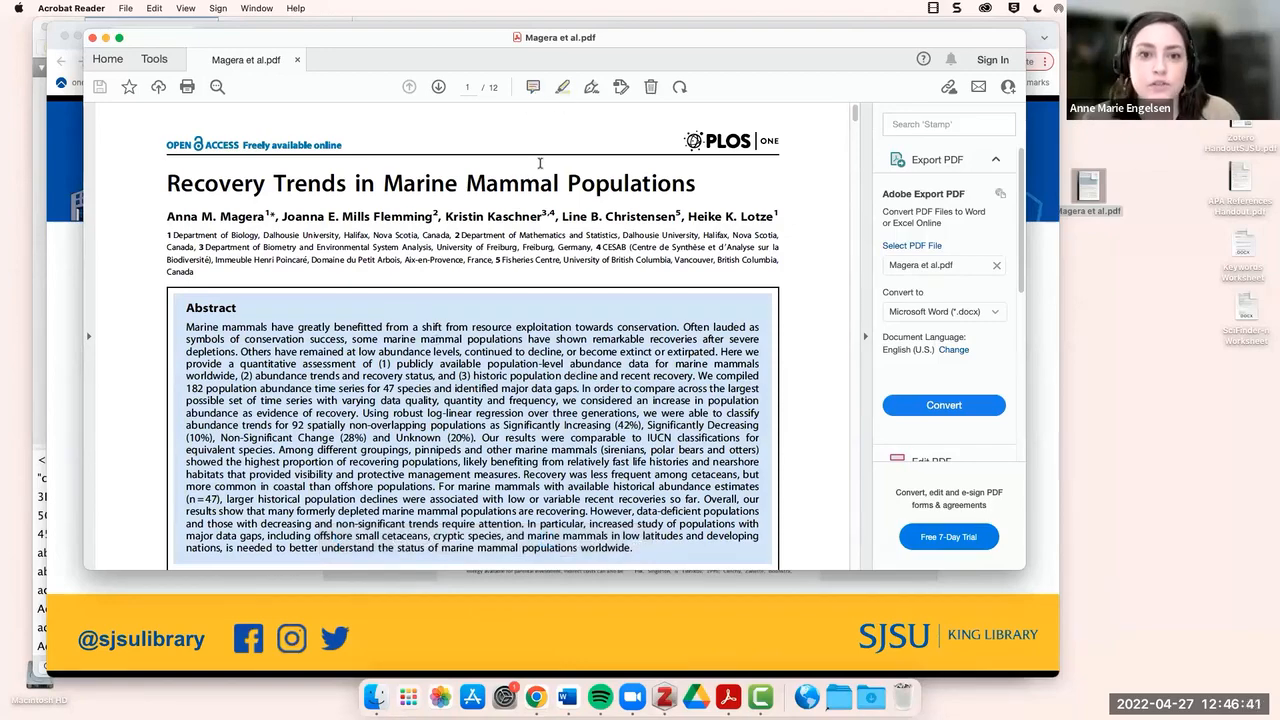
Highlight the opening of the Introduction, from "In the marine realm" to "early and widespread reduction".
scroll(540, 163, "down", 2)
scroll(540, 163, "down", 15)
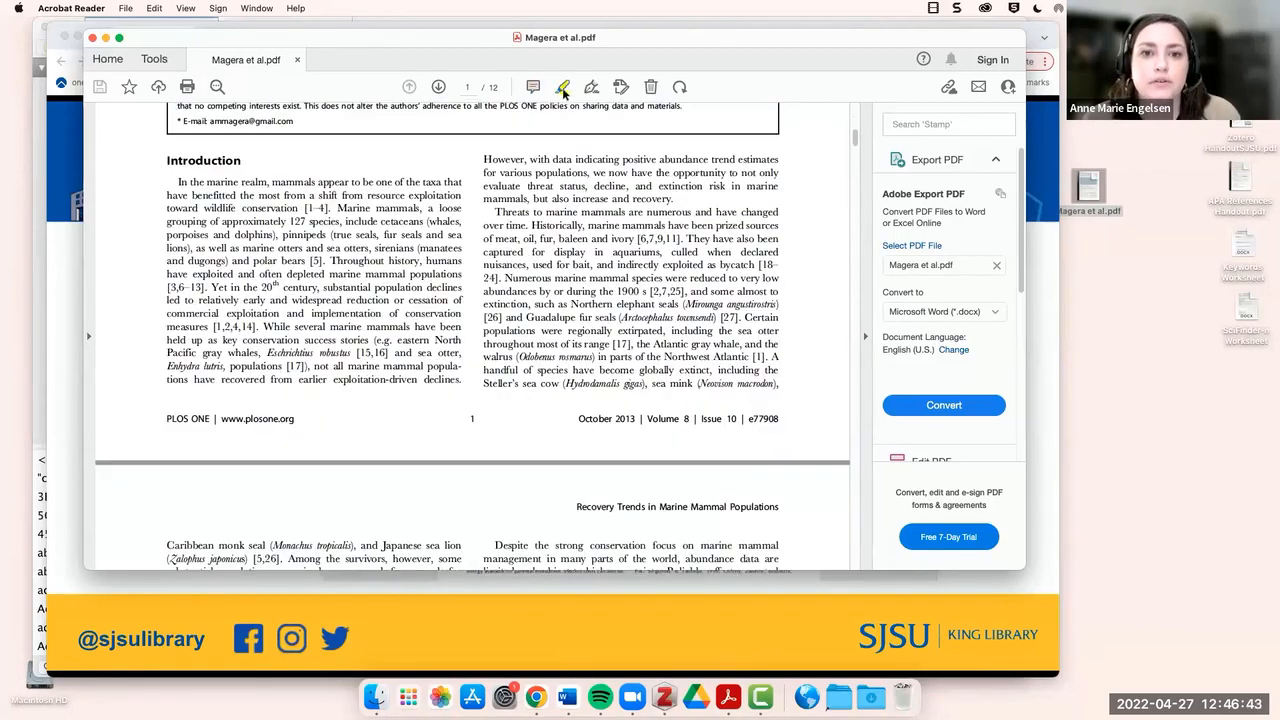
left_click_drag(172, 181, 389, 300)
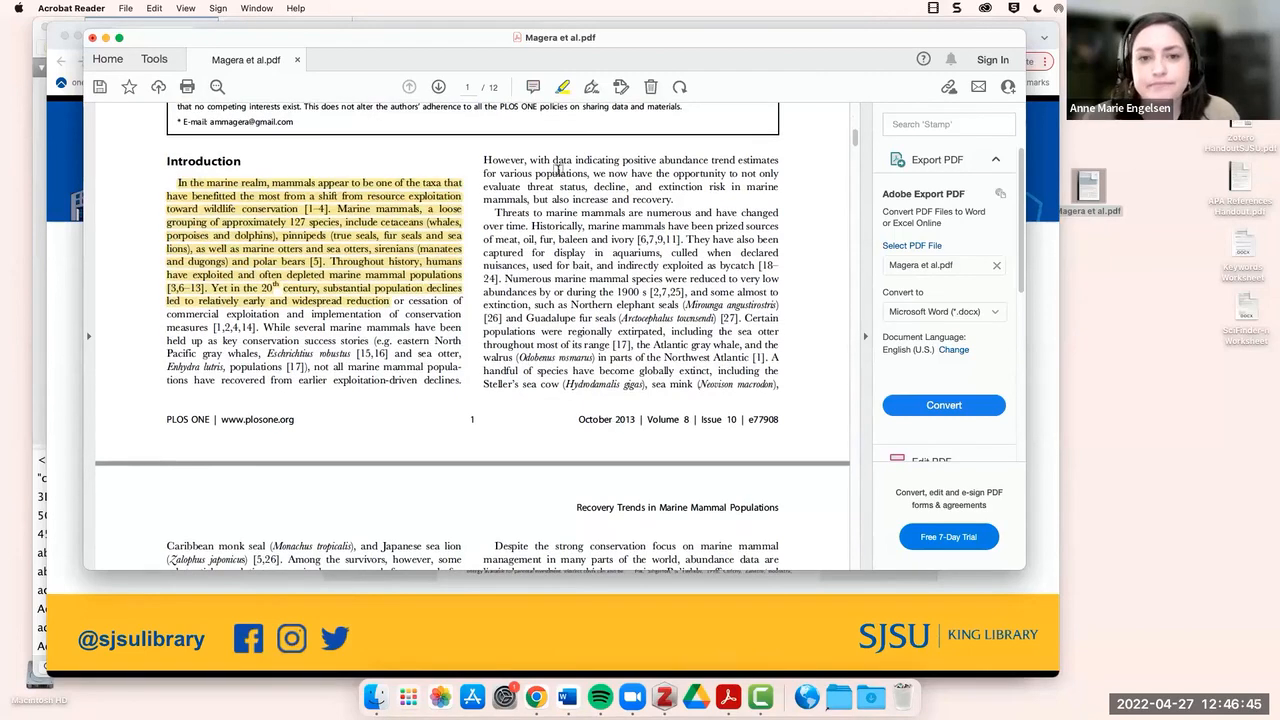
Try to place a comment at the end of the highlighted Introduction passage and close Magera et al.pdf.
left_click(535, 90)
left_click(396, 300)
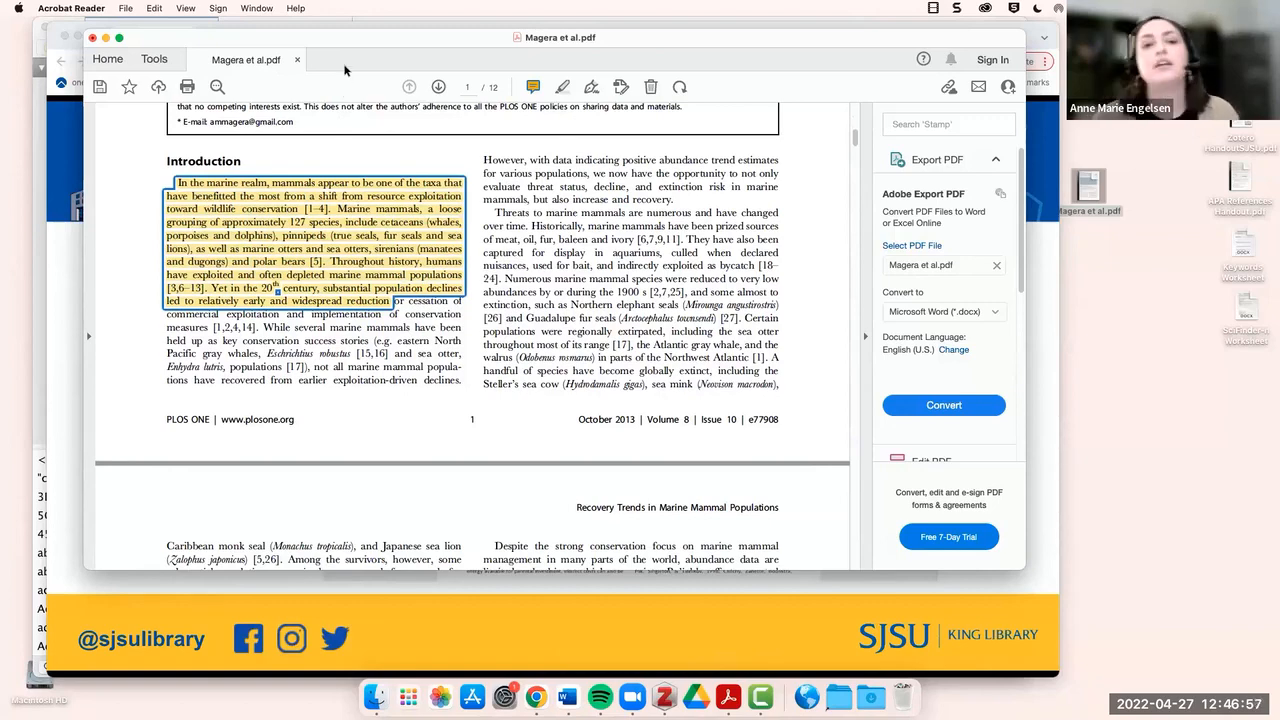
left_click(93, 38)
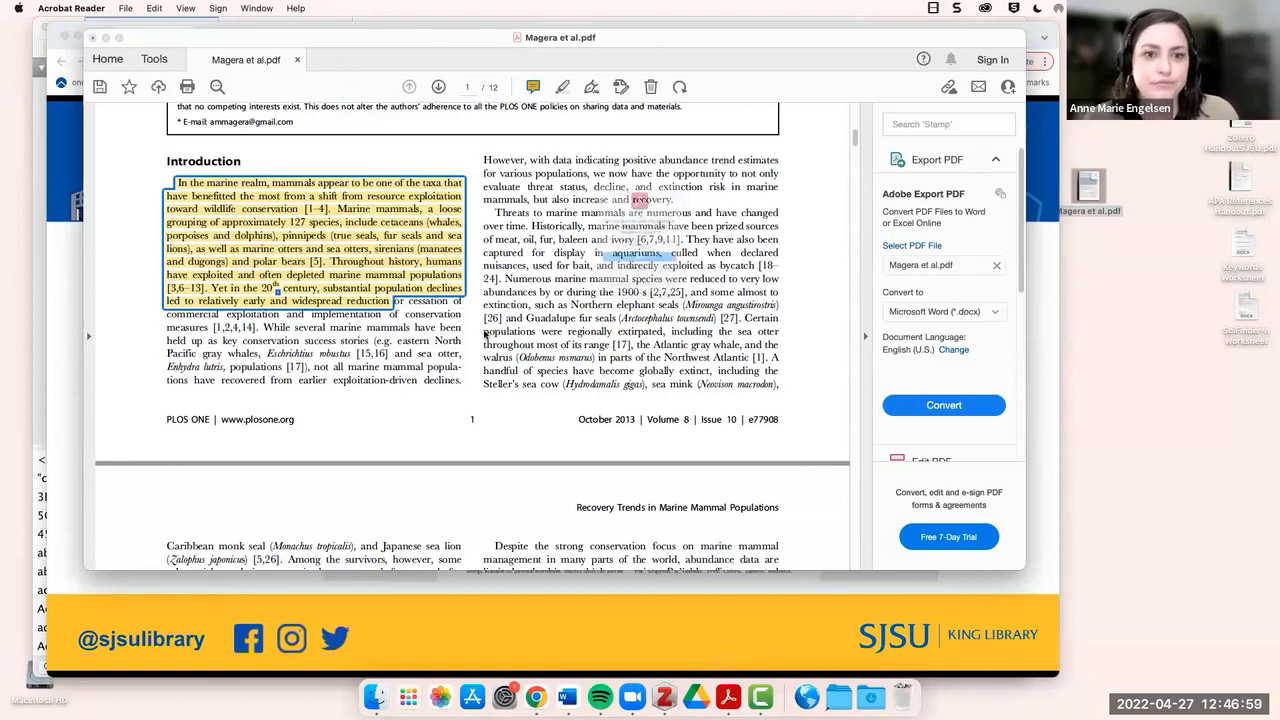
left_click(641, 304)
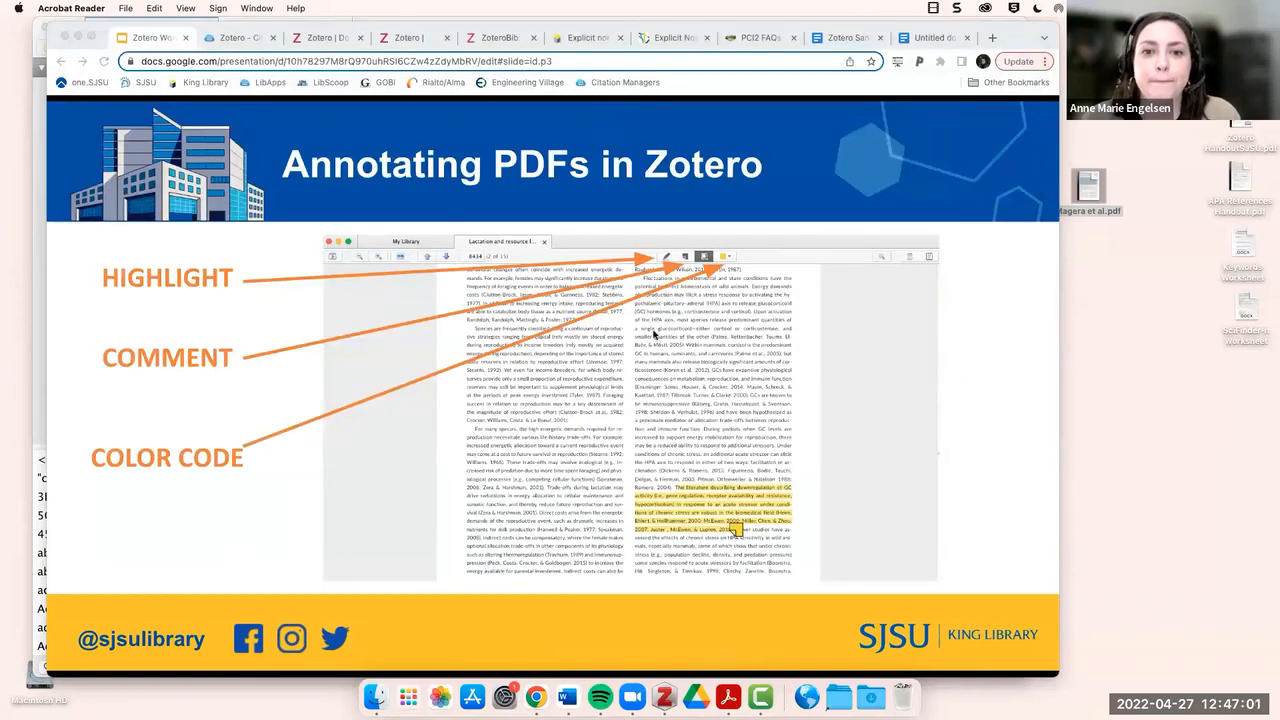
Advance the Chrome presentation to the "Cite a Source from Zotero Library" slide.
left_click(975, 348)
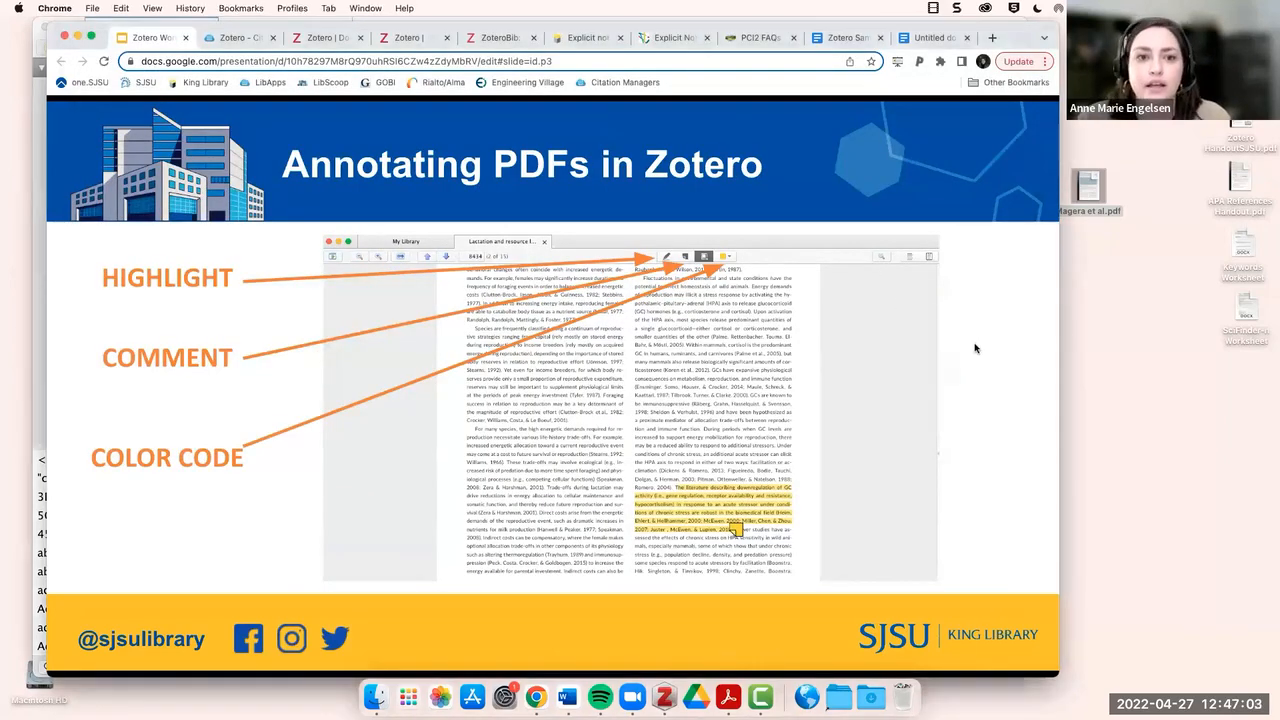
left_click(972, 349)
left_click(866, 345)
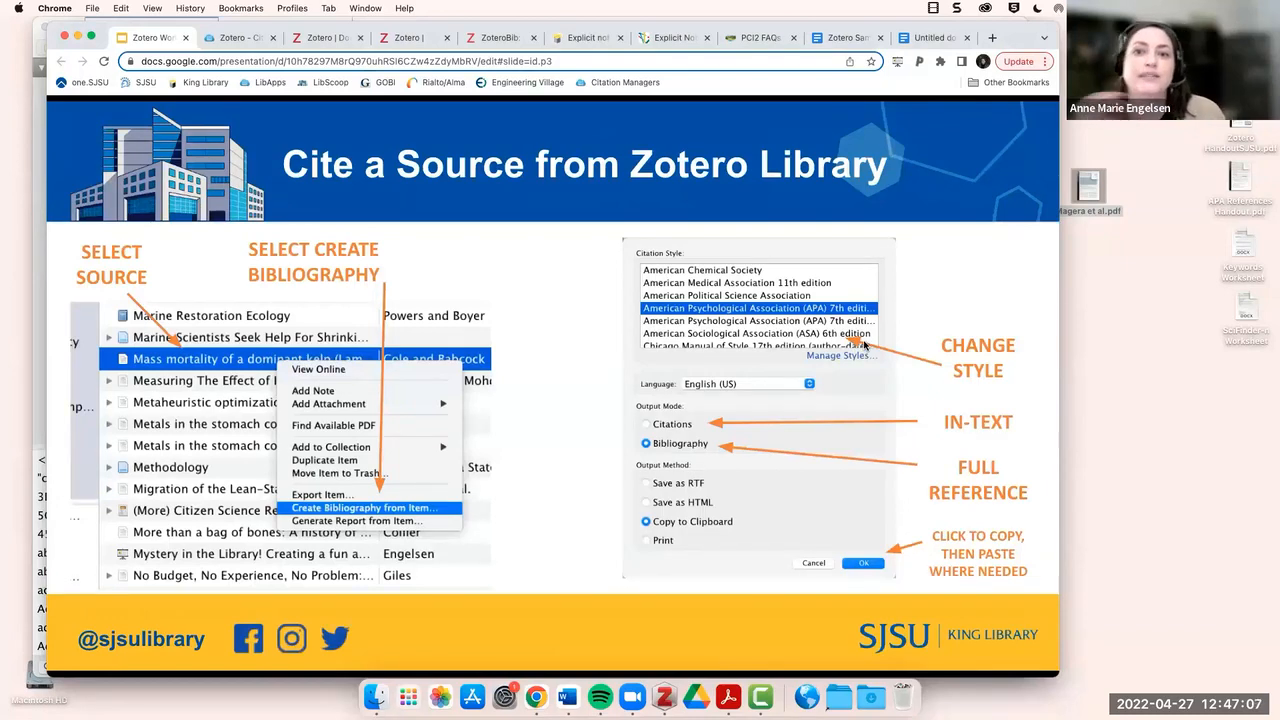
left_click(866, 345)
key("Left")
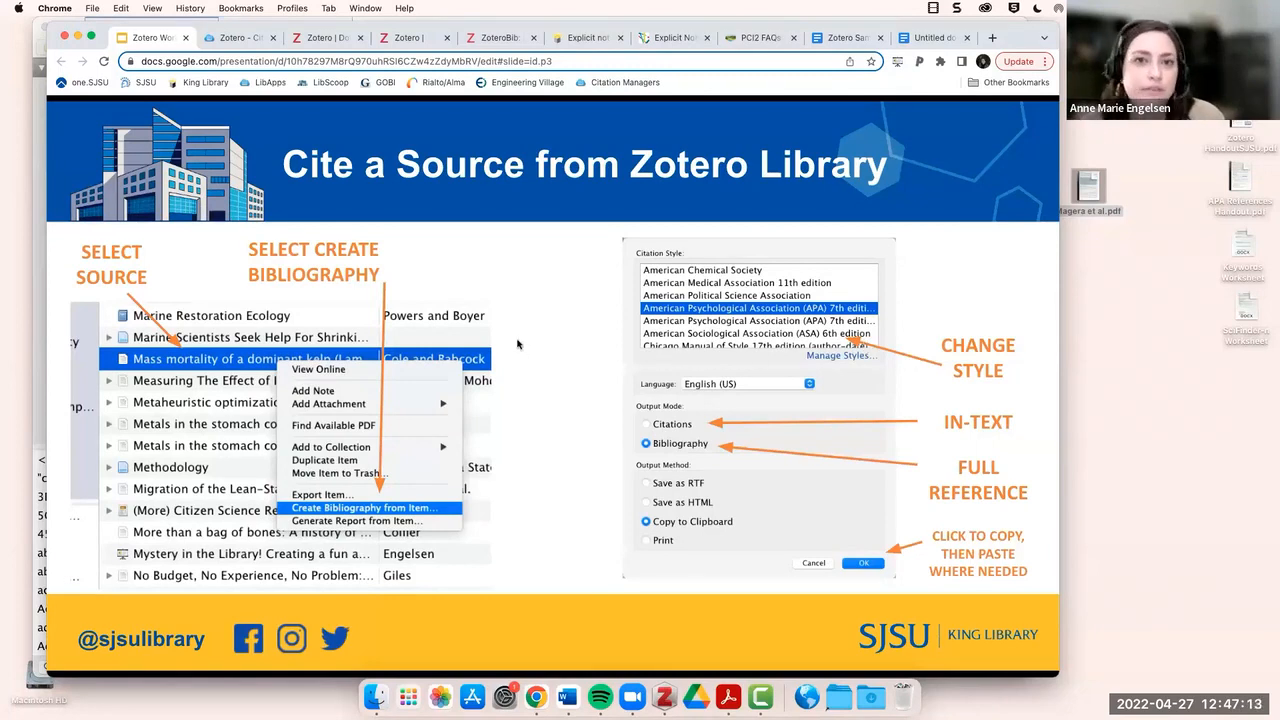
Switch to Zotero and copy an APA 7th edition bibliography entry for "Comparative Ecology of Macrocystis-Pyrifera" to the clipboard.
left_click(40, 138)
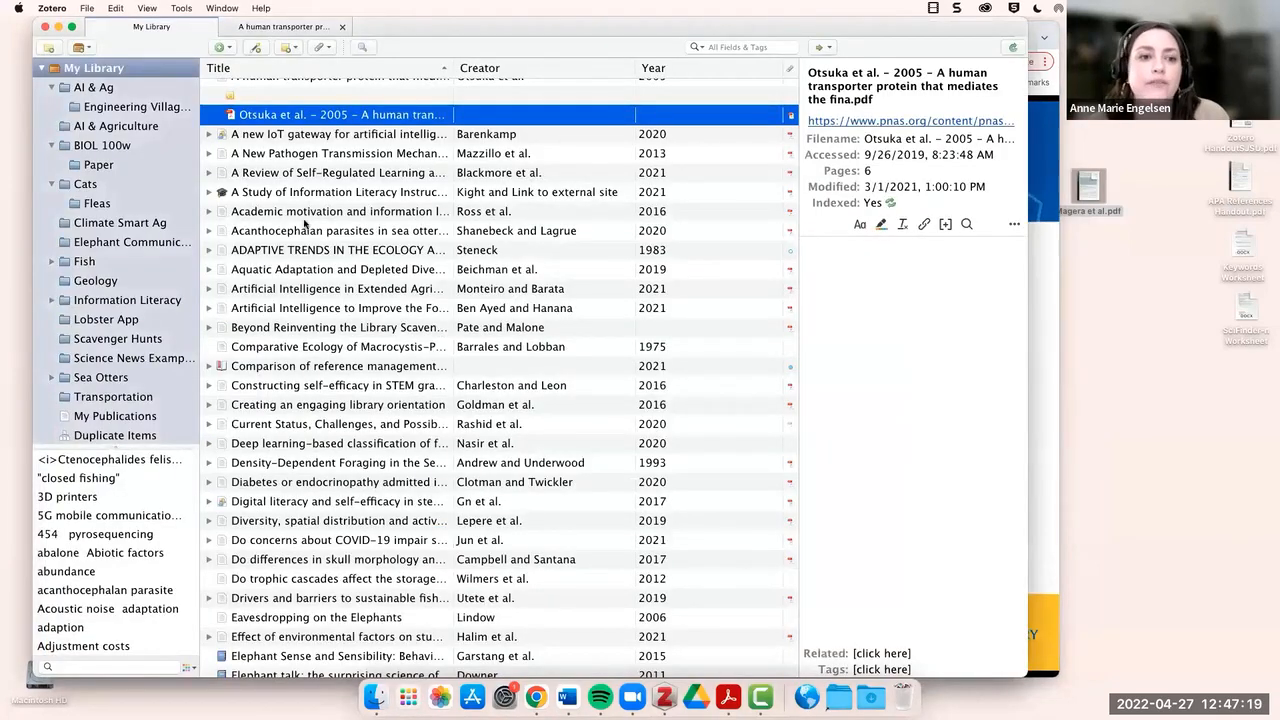
left_click(330, 348)
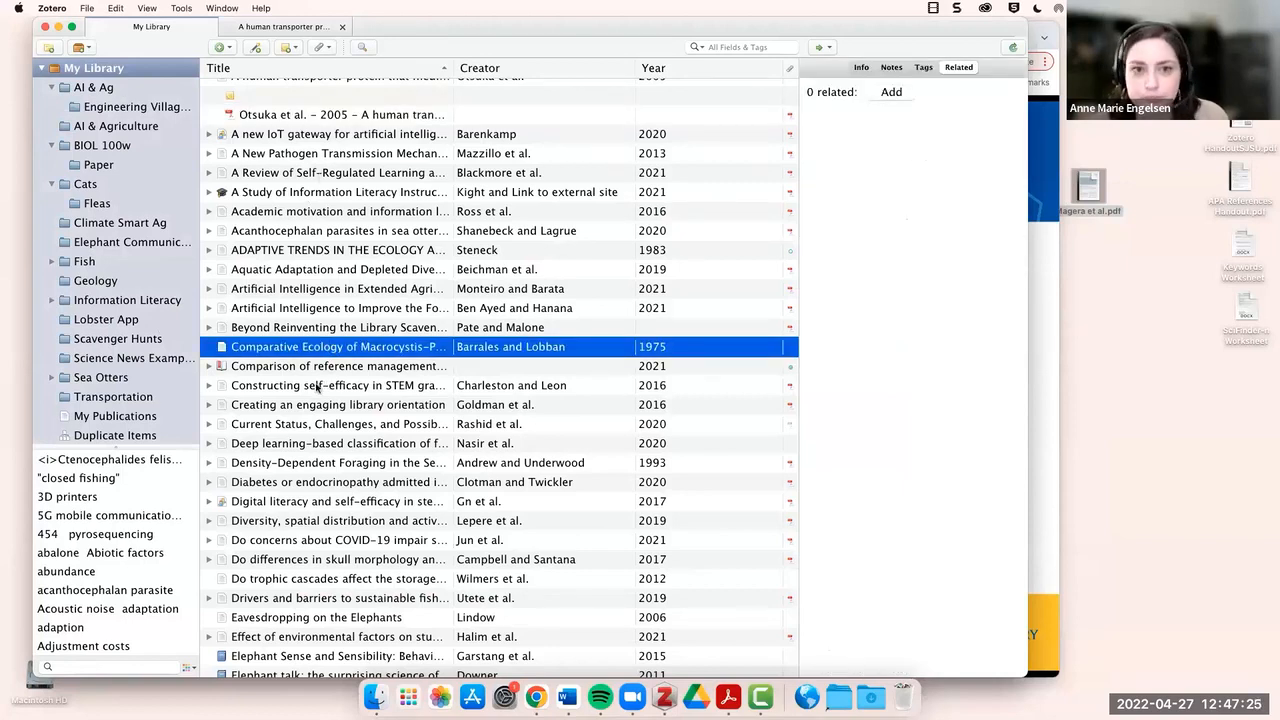
right_click(330, 348)
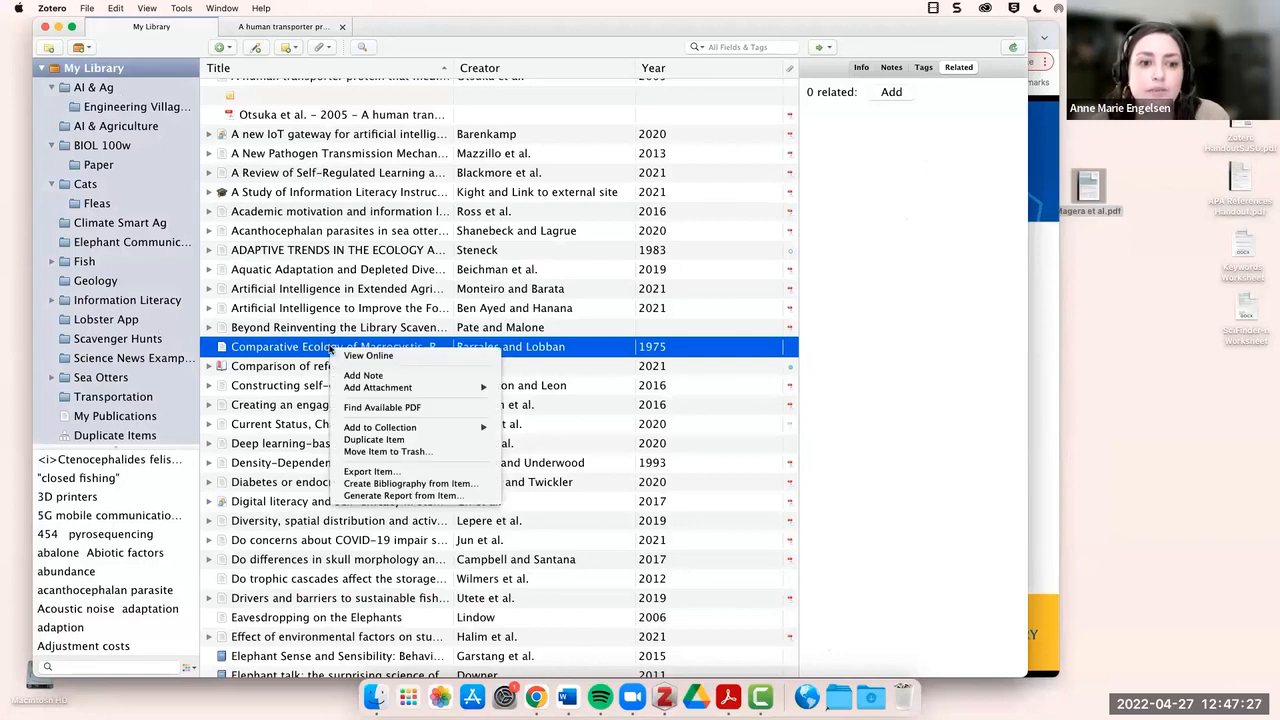
left_click(419, 484)
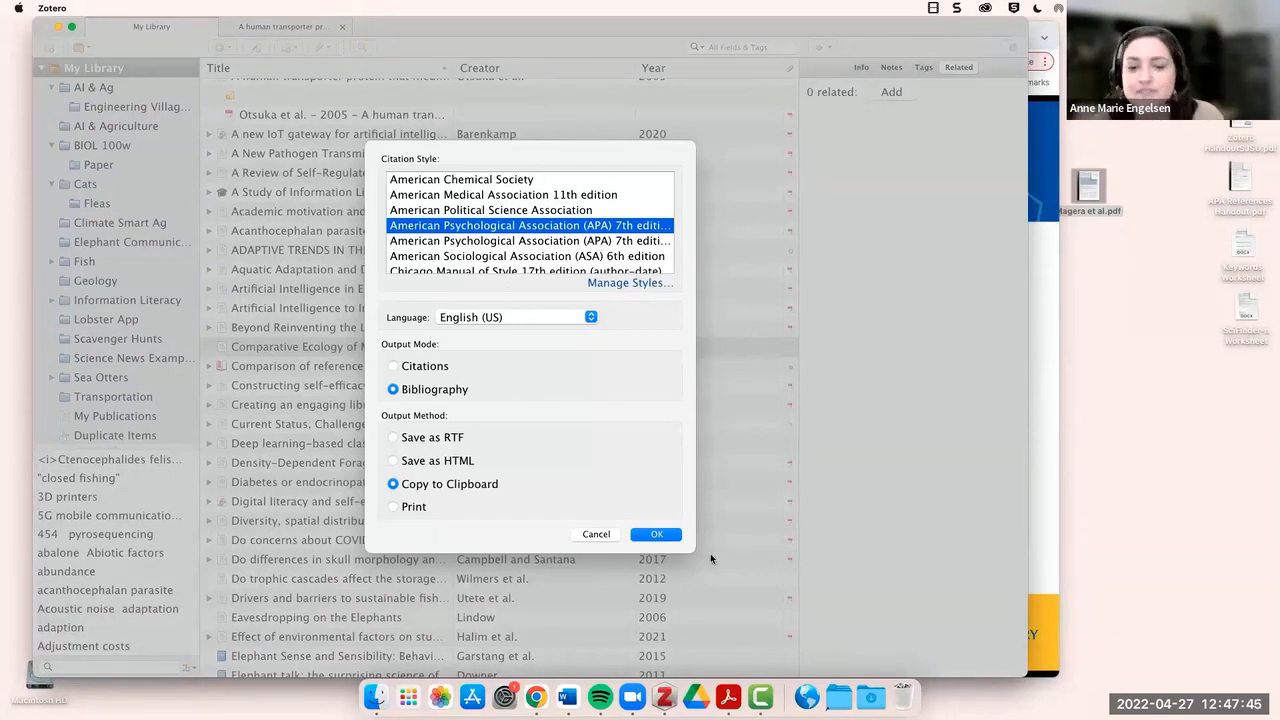
left_click(657, 535)
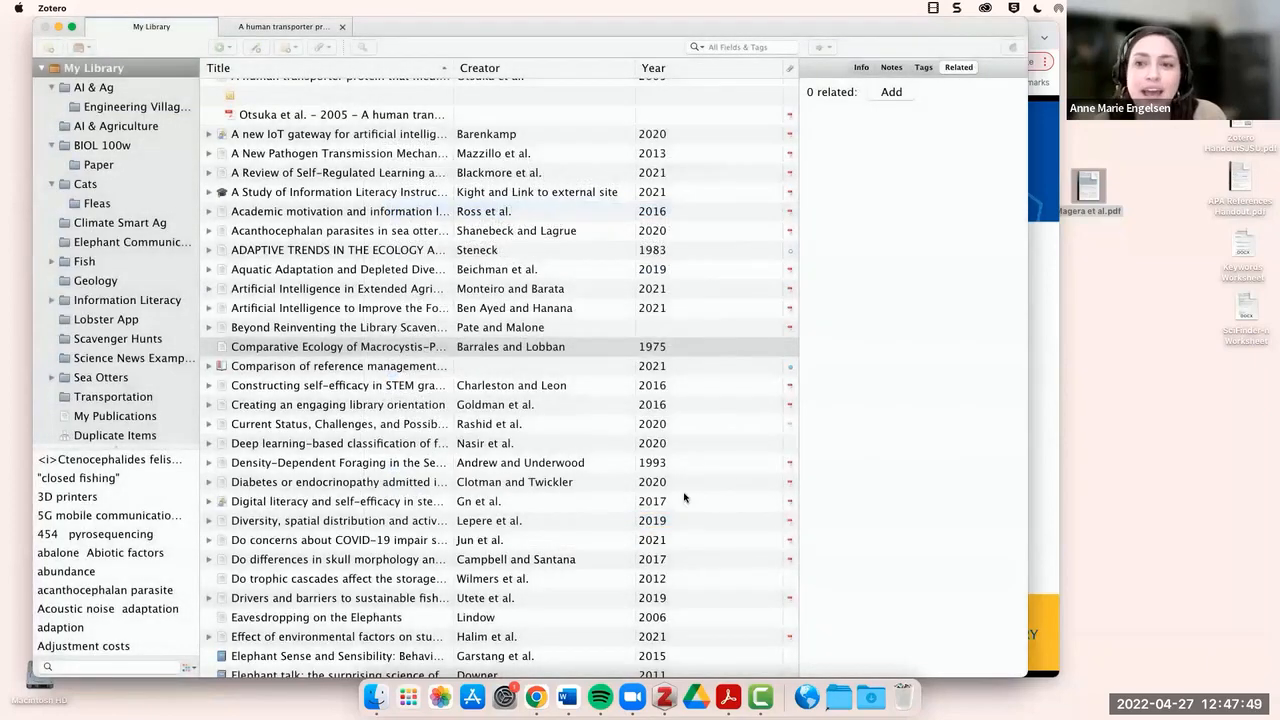
Switch to the Zotero Sample Paper document in Chrome and paste the copied reference a few lines below the References heading.
left_click(1042, 28)
left_click(840, 38)
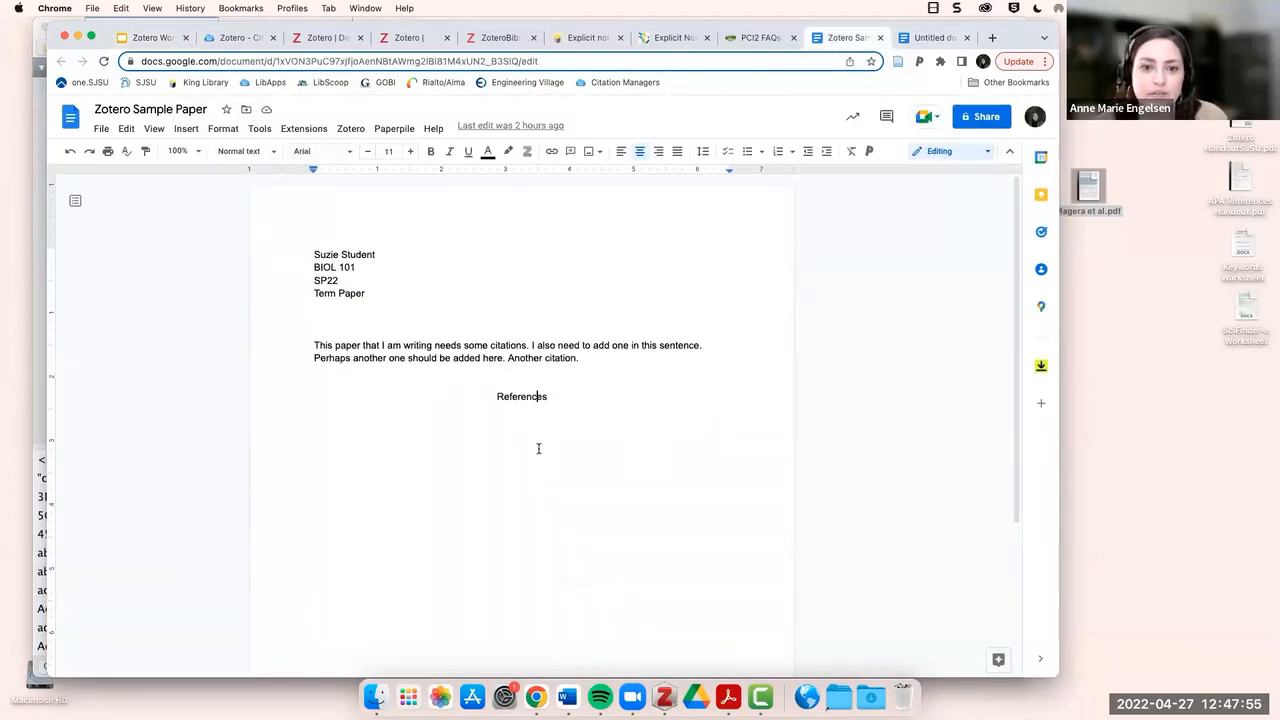
key("Return")
key("Return")
key("Return")
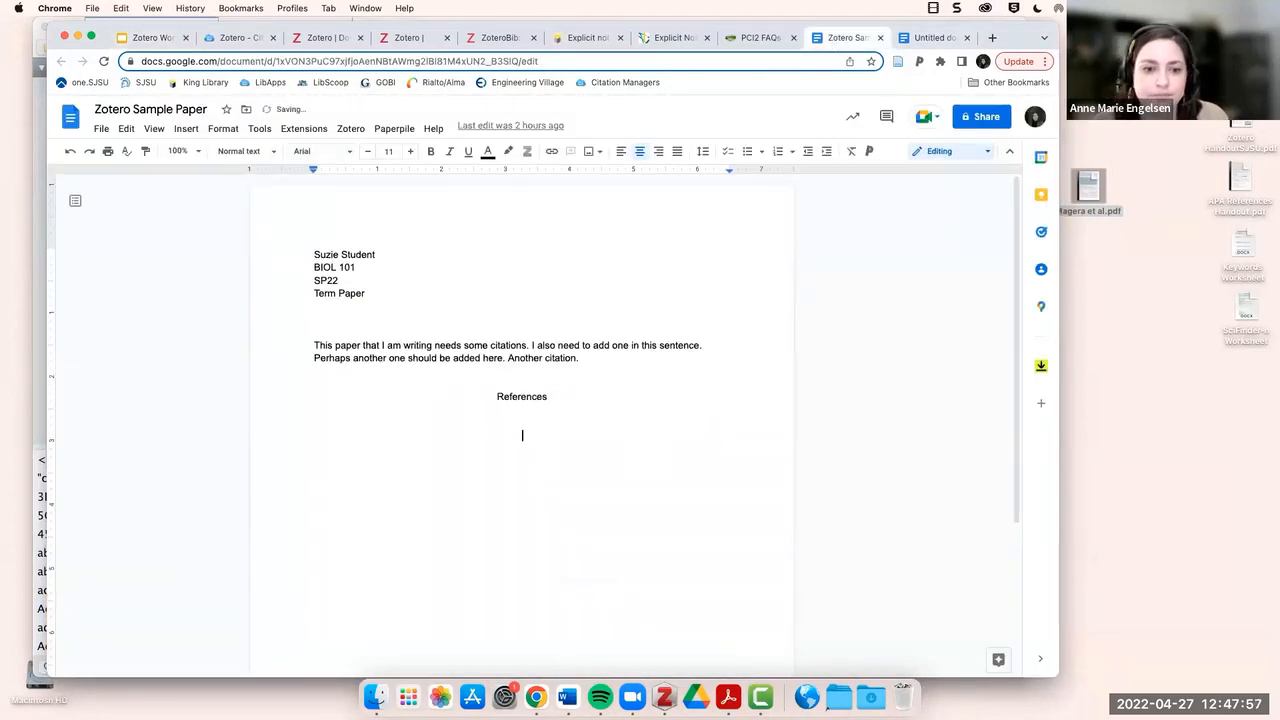
type("Barrales, H., & Lobban, C. (1975). Comparative Ecology of Macrocystis-Pyrifera, with Emphasis on Forests-of-Chubut, Argentina. Journal of Ecology, 63(2), 657-. https://doi.org/10.2307/2258743")
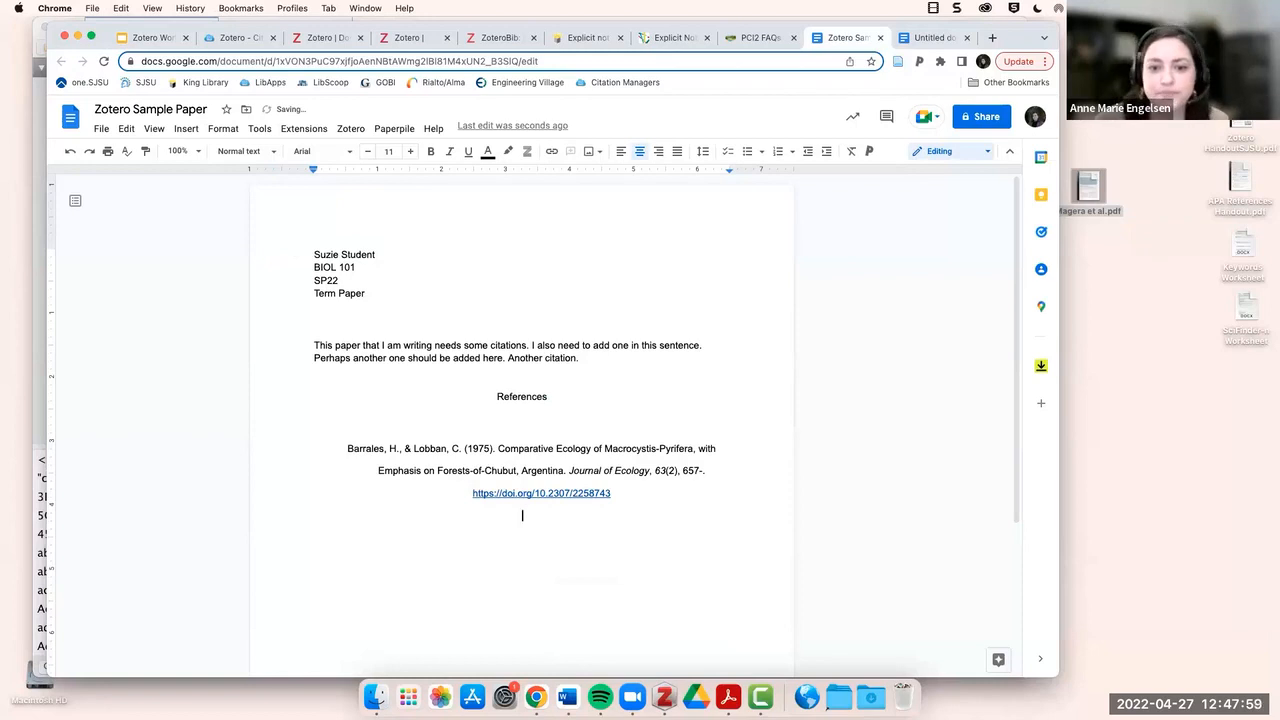
Undo the pasted reference and left-align the empty line below the References heading.
left_click(70, 151)
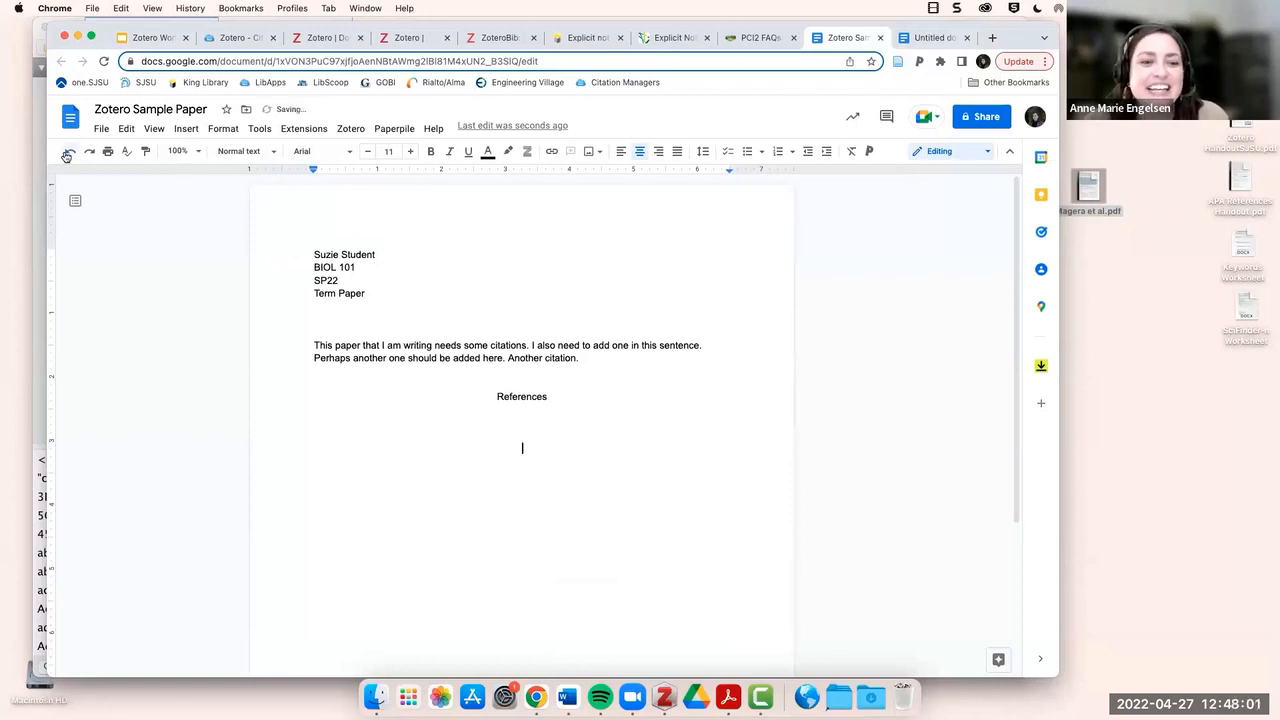
left_click(358, 420)
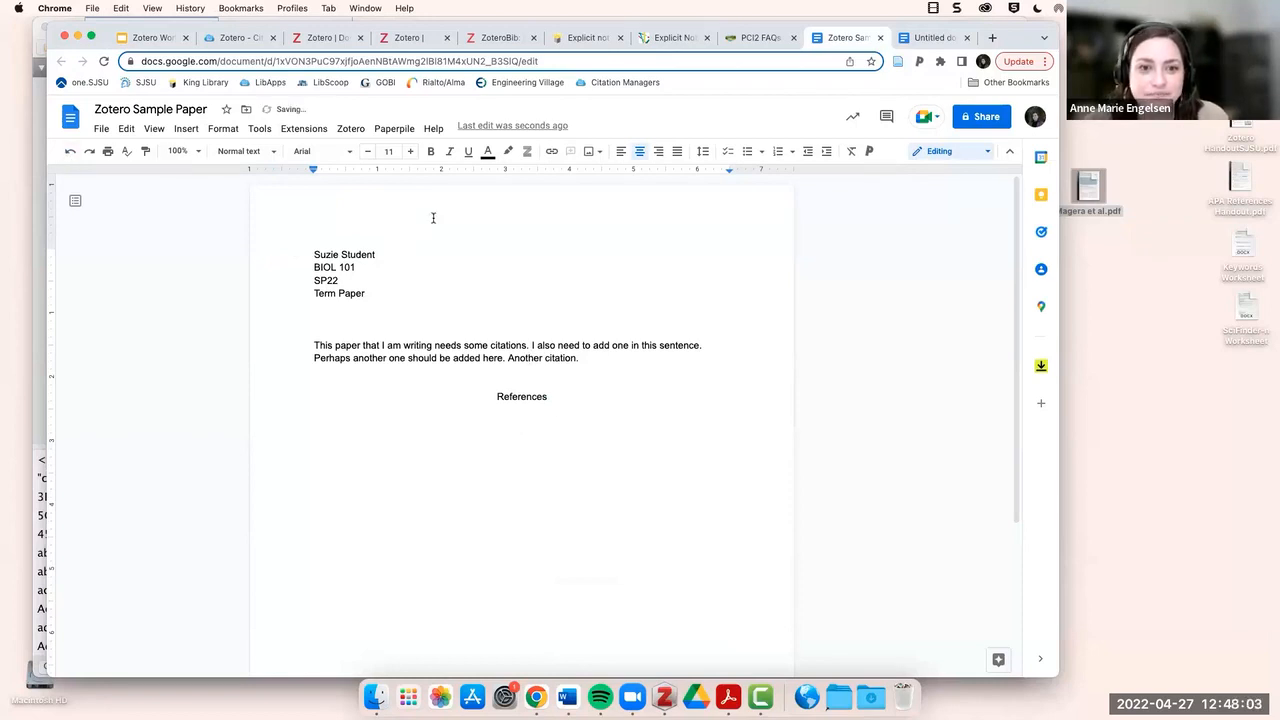
left_click(620, 151)
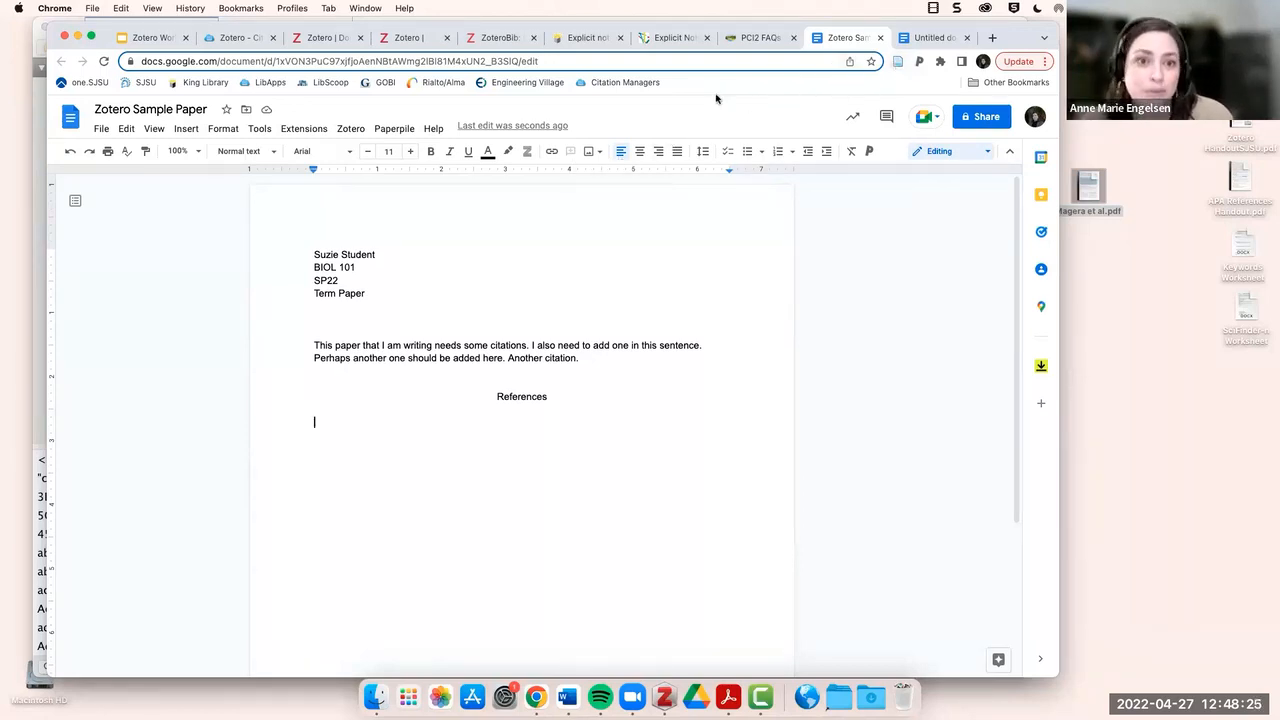
Start a Zotero citation at the end of the first sentence, allow Terminal to control System Events, and accept APA 7th edition as the document style.
left_click(350, 133)
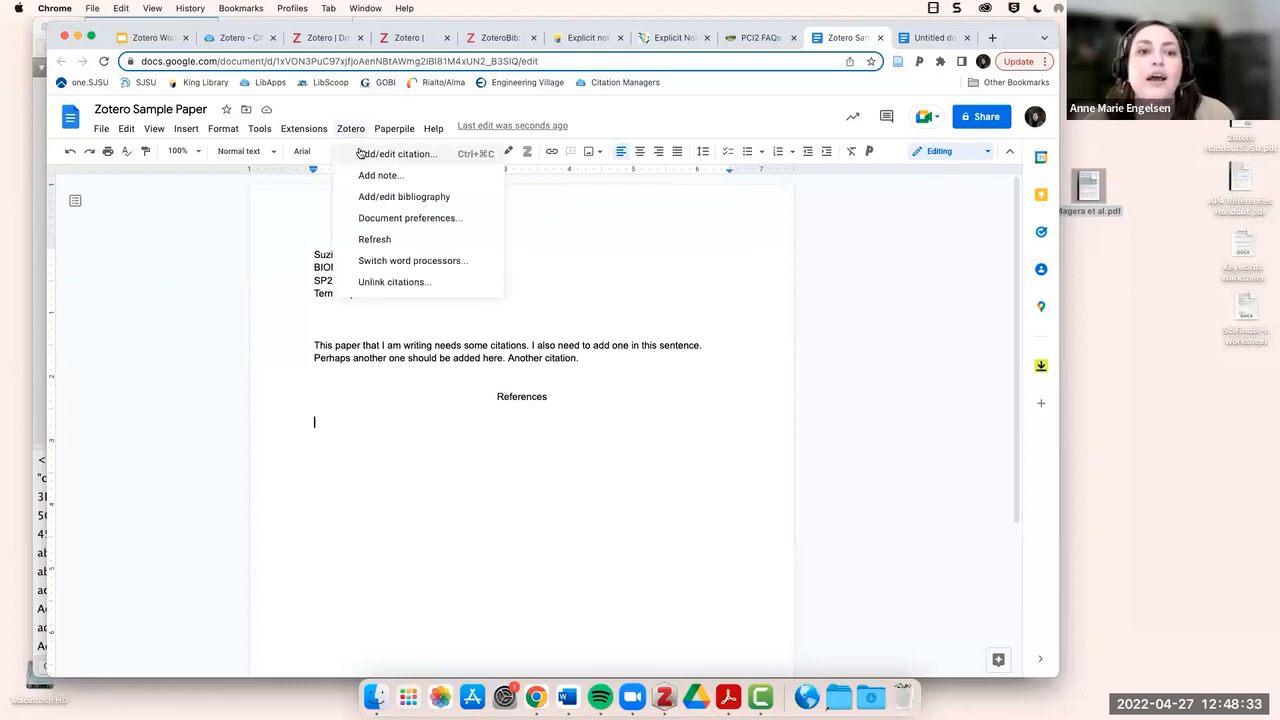
left_click(594, 391)
left_click(528, 344)
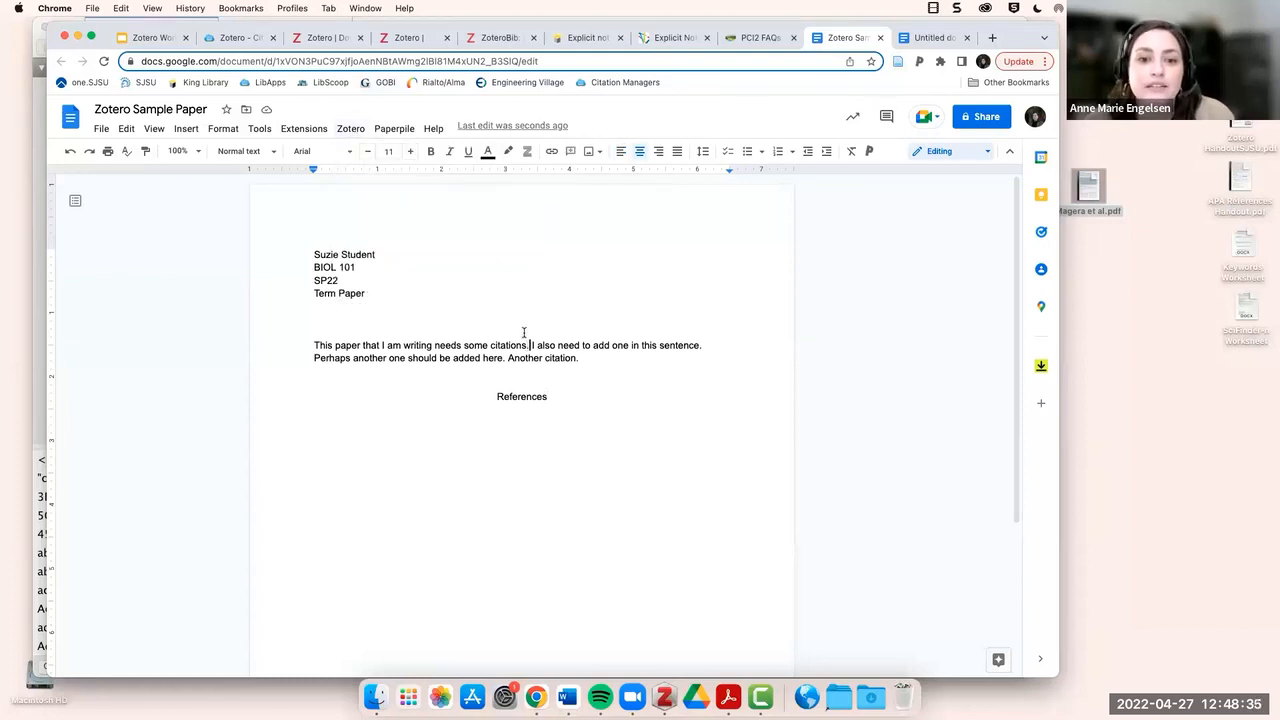
key("Left")
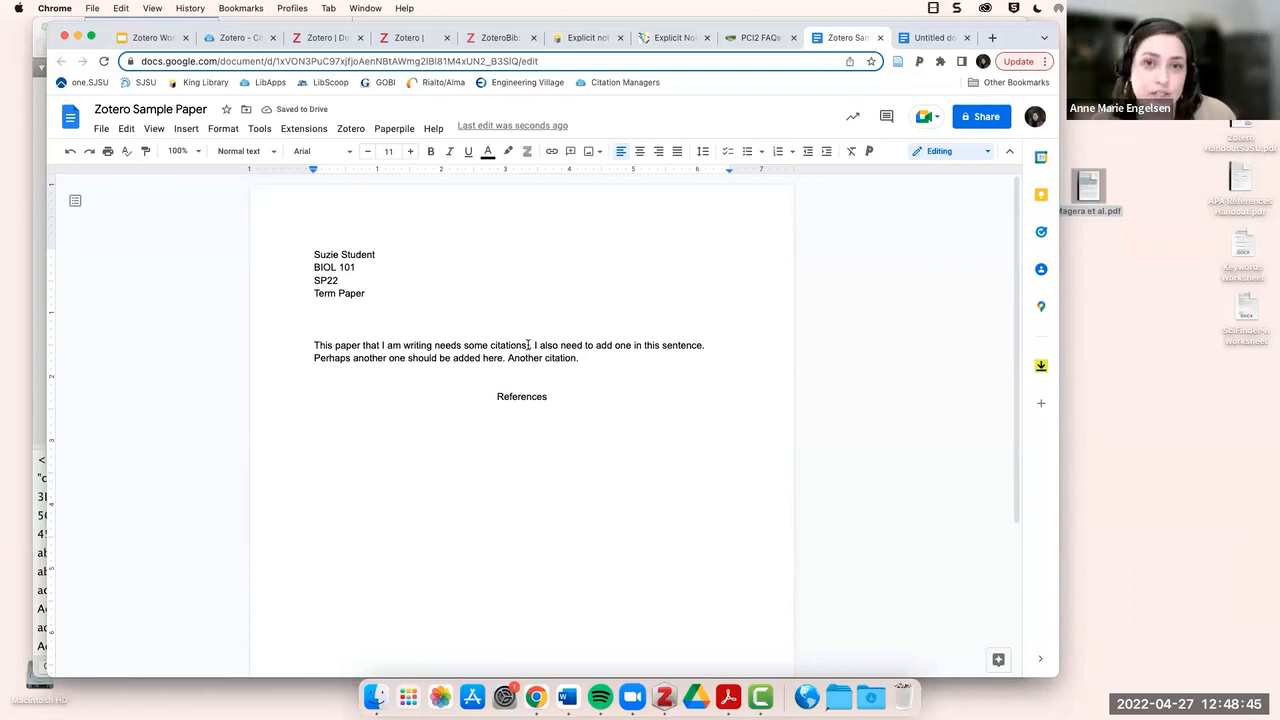
left_click(356, 134)
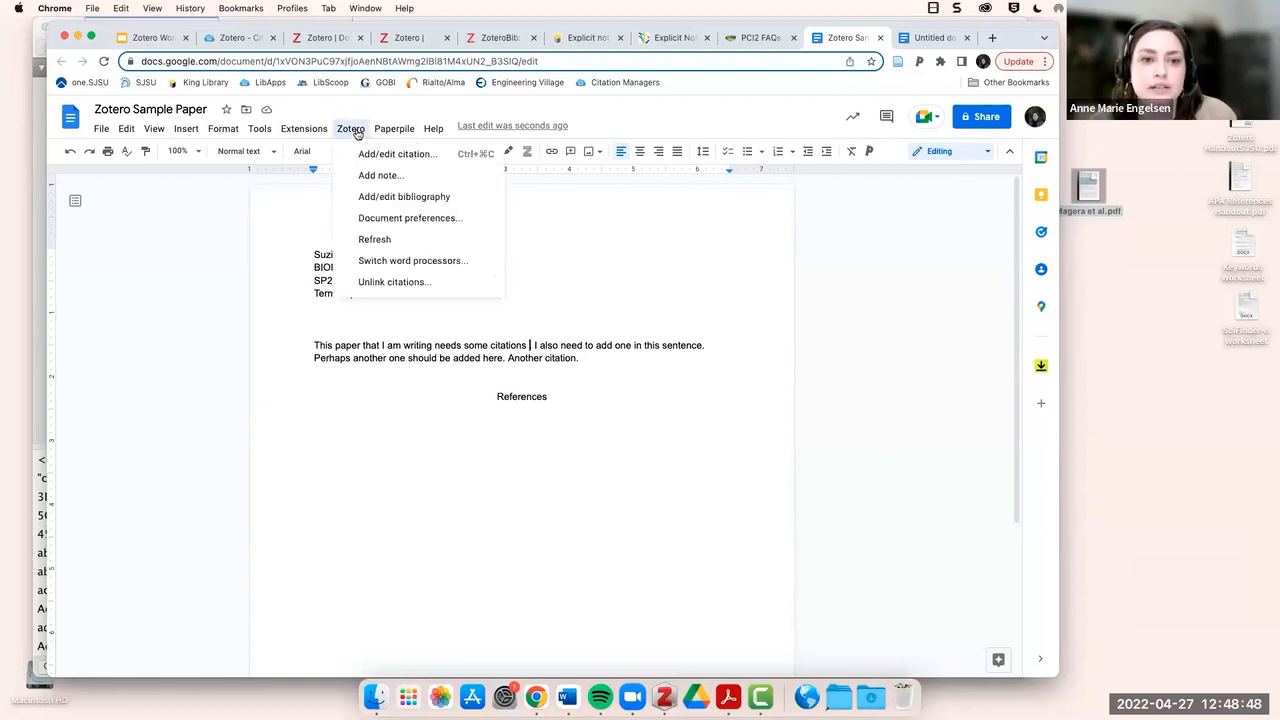
left_click(412, 158)
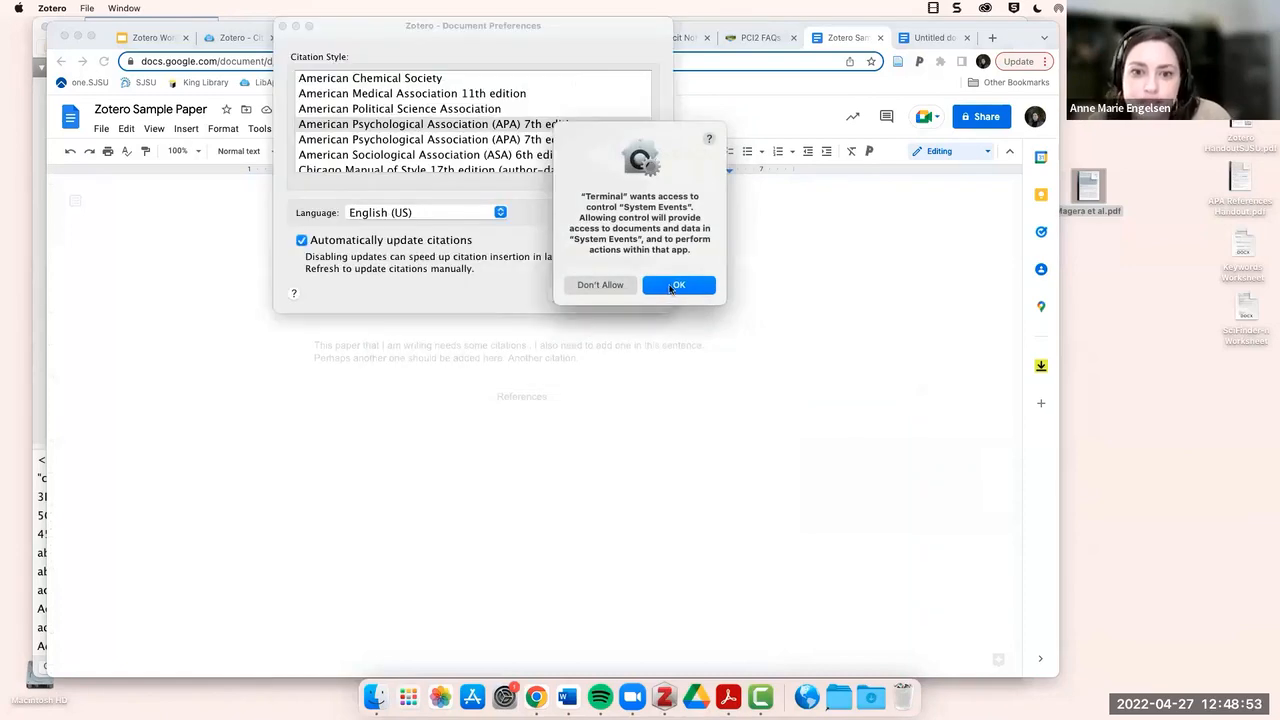
left_click(672, 286)
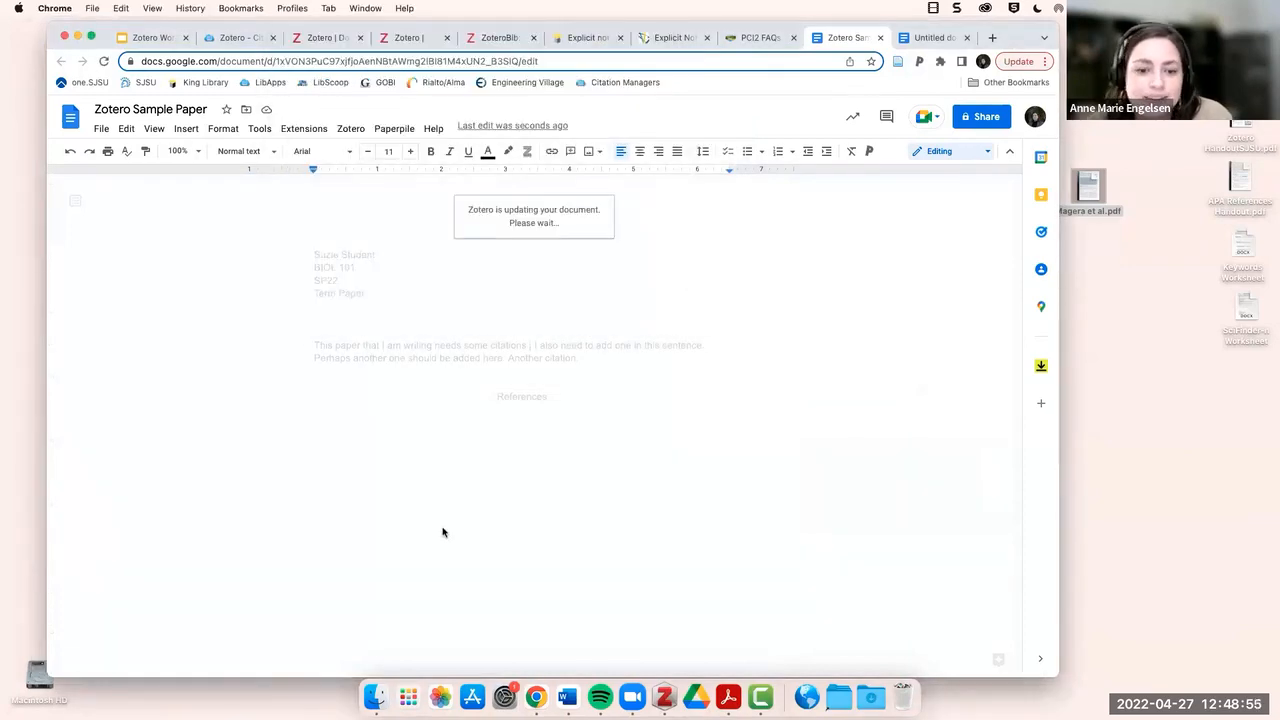
left_click(664, 697)
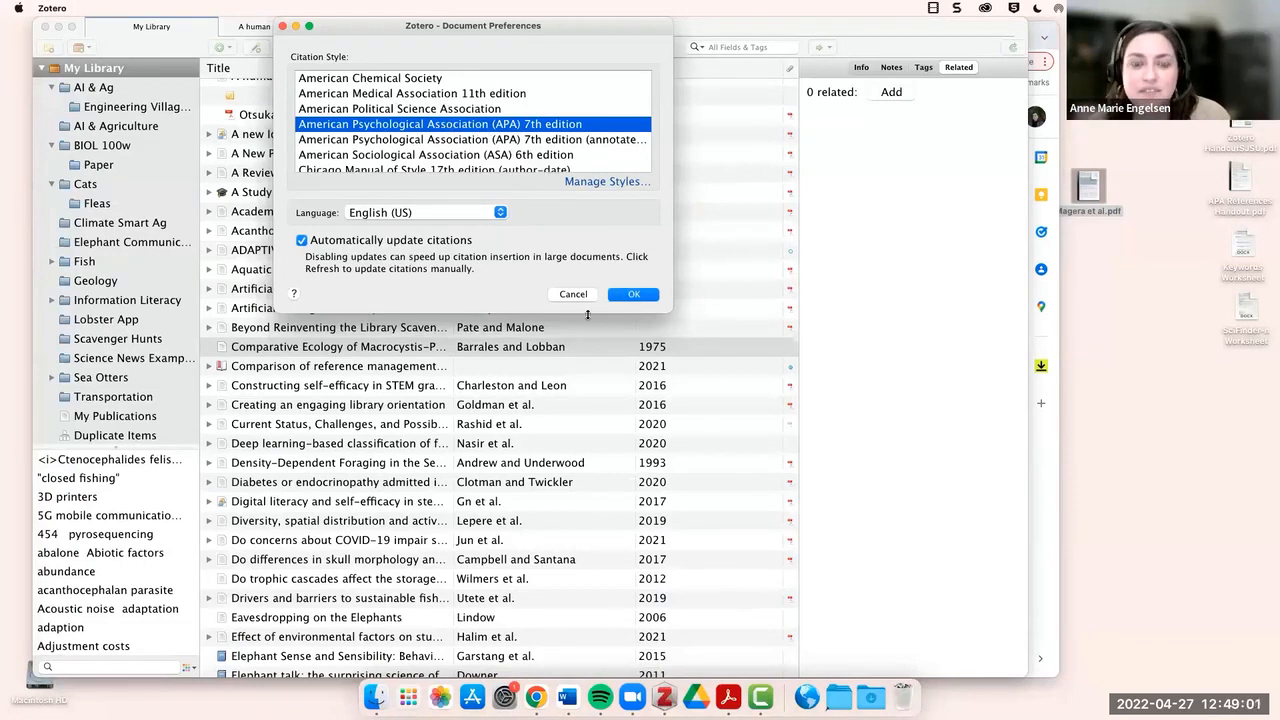
left_click(647, 297)
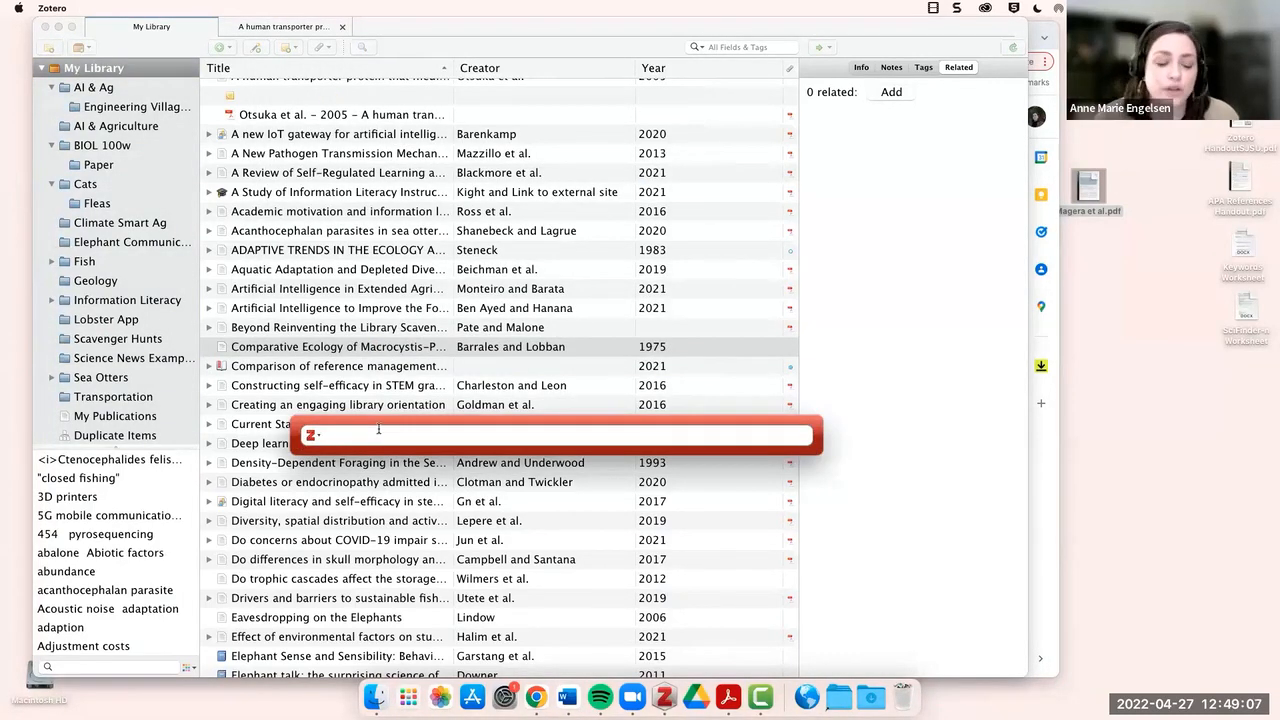
Search for "sea otter", cite the 2019 article "Aquatic Adaptation and Depleted Diversity", and return to the document.
type("seaotter")
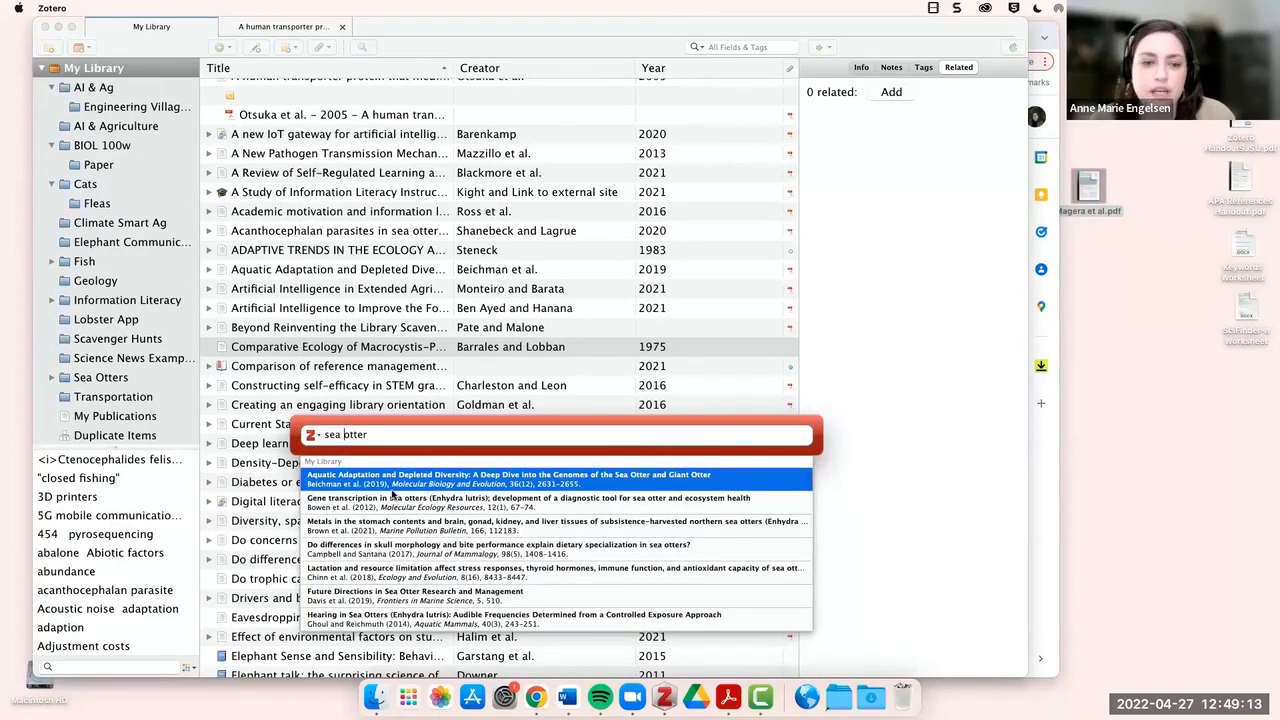
left_click(398, 487)
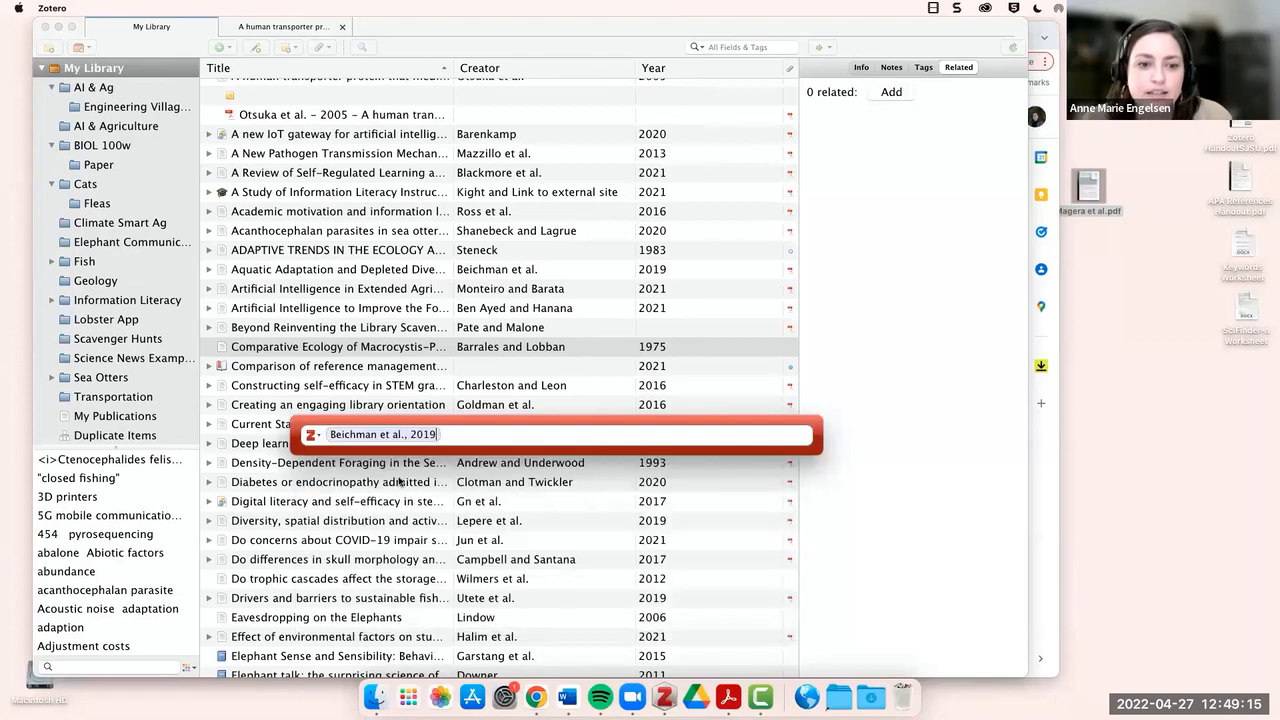
key("Return")
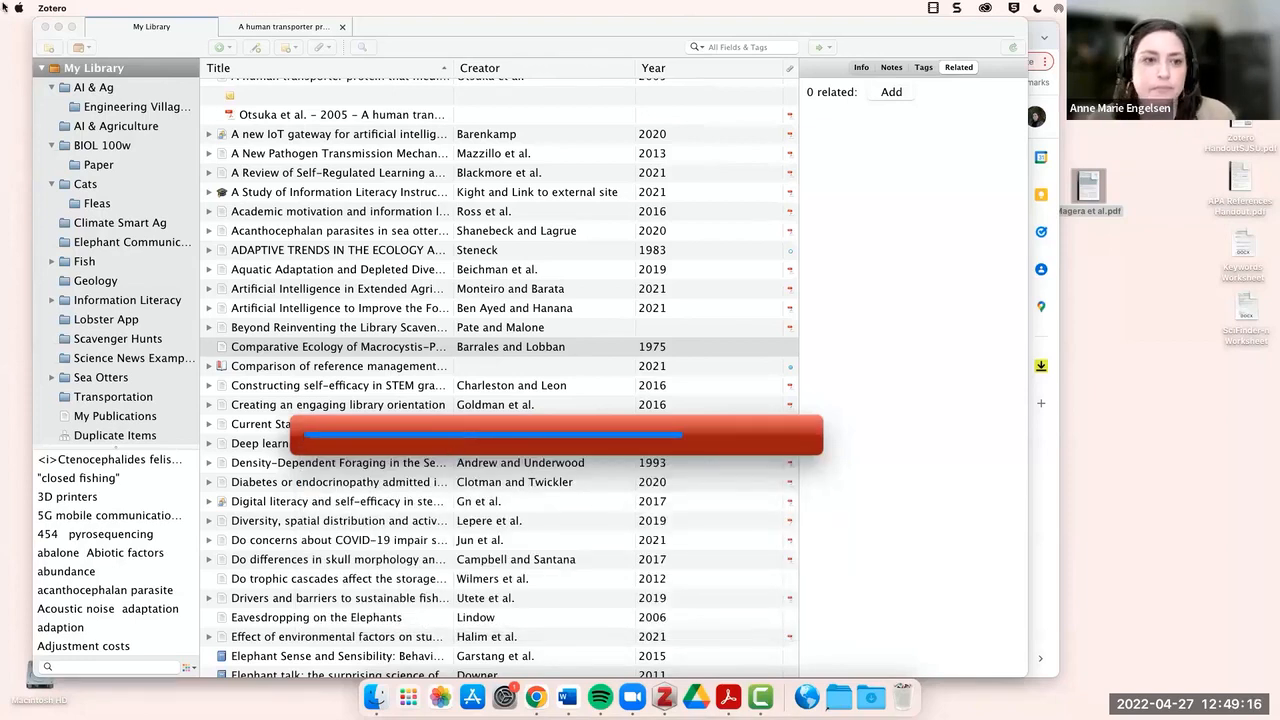
left_click(58, 27)
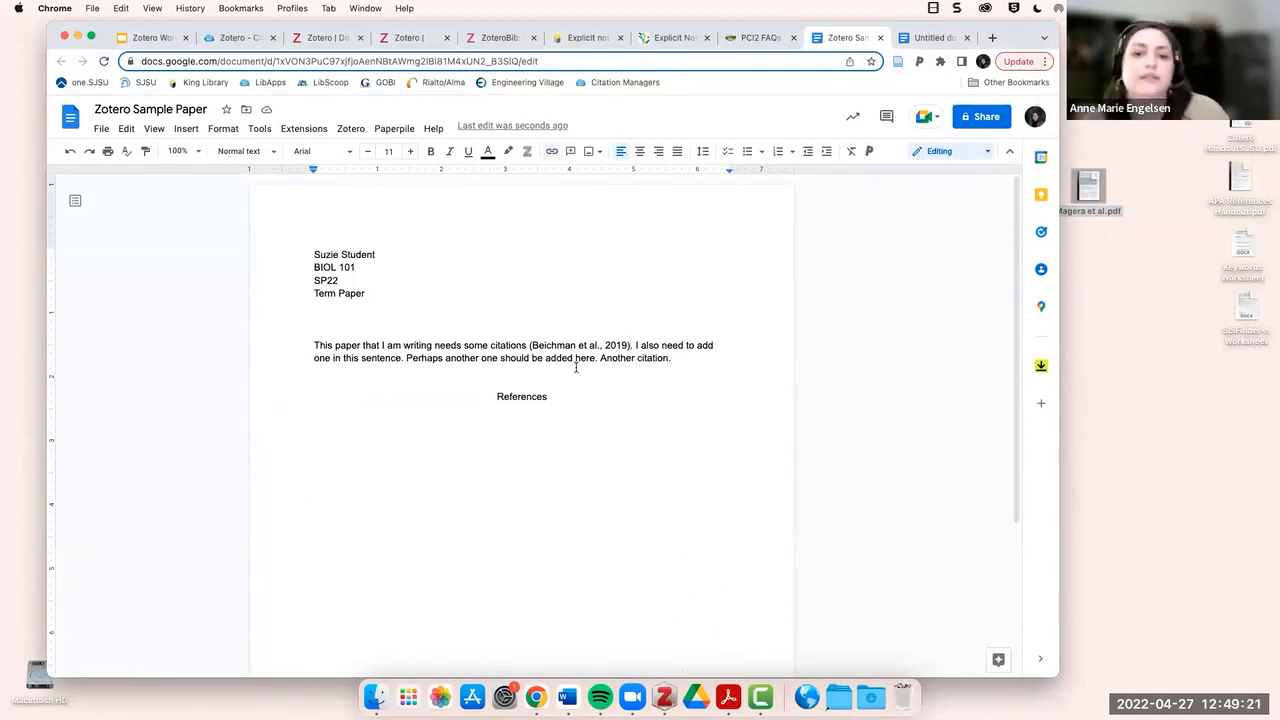
Cite the 2021 article "Metals in the stomach contents" after "one in this sentence", finding it with the search "sea otters".
left_click(403, 357)
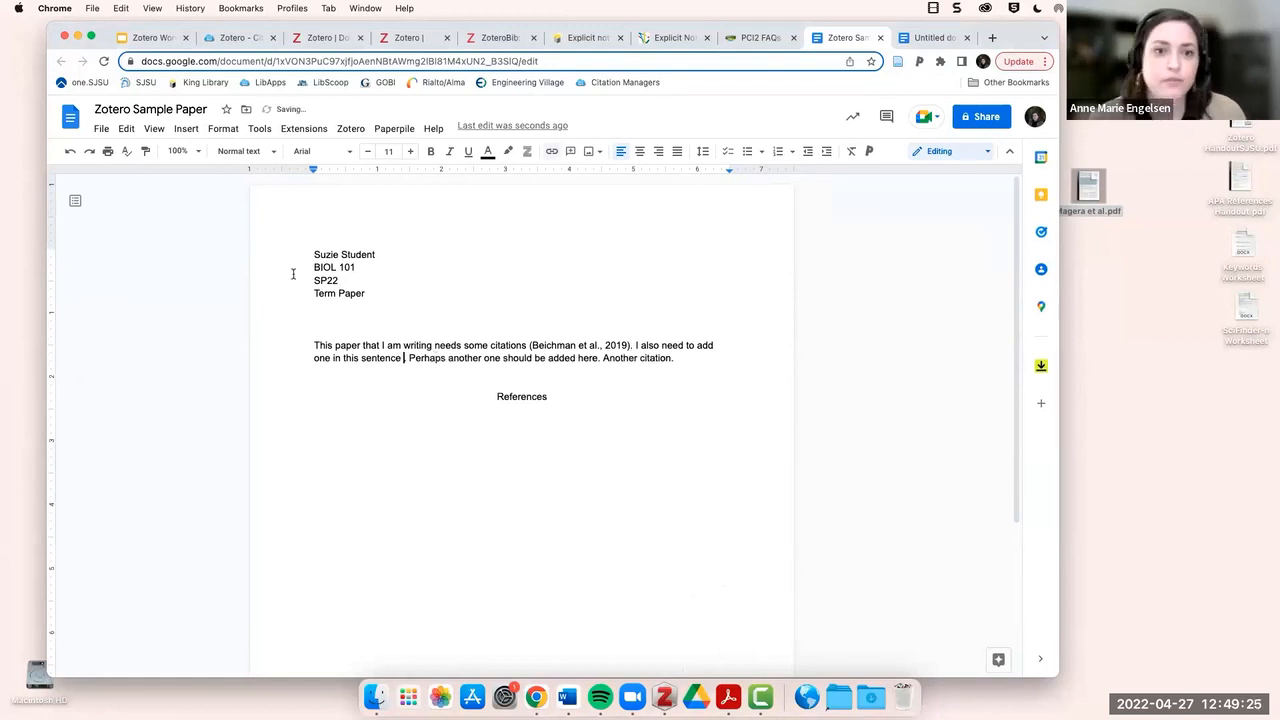
left_click(345, 128)
left_click(370, 152)
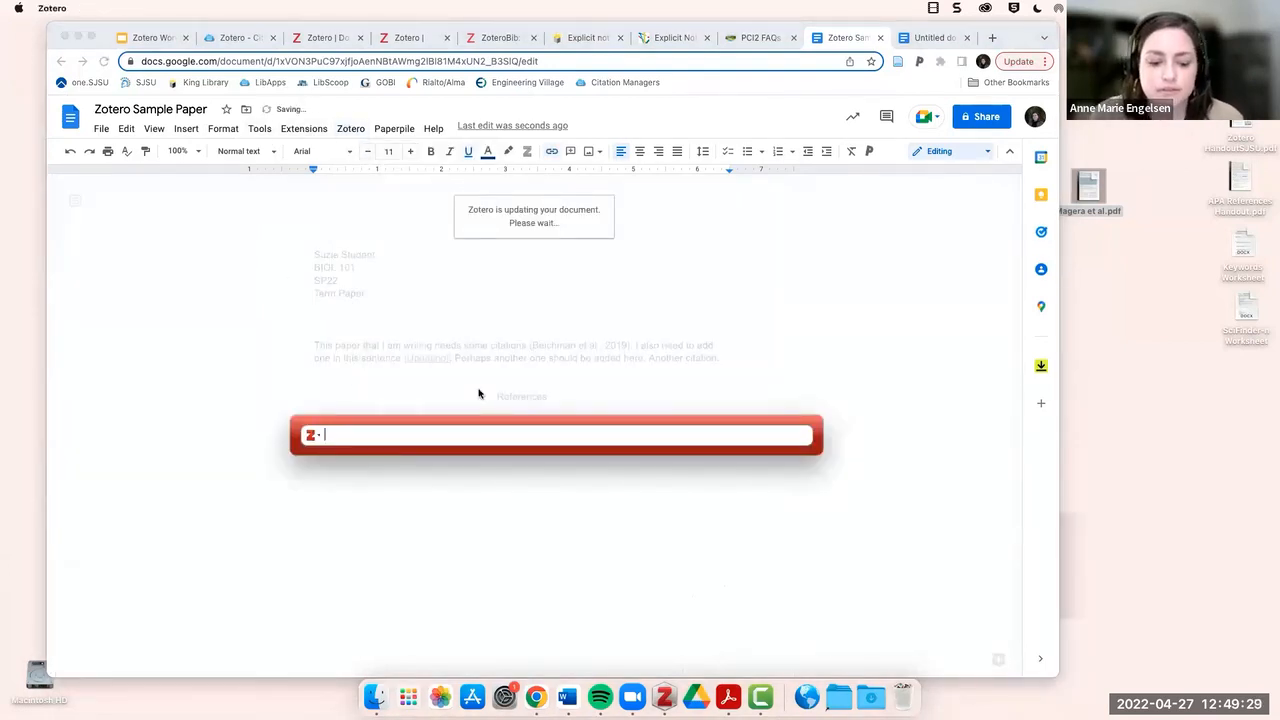
type("sea otters")
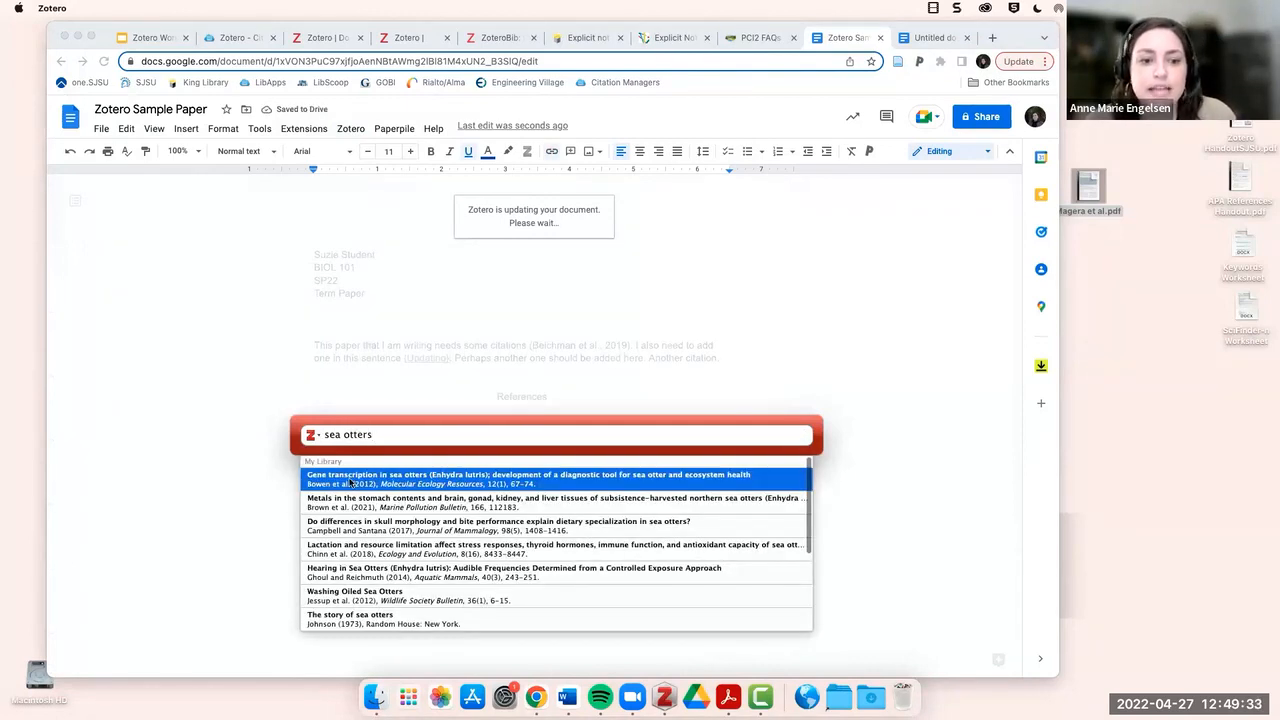
scroll(425, 480, "down", 3)
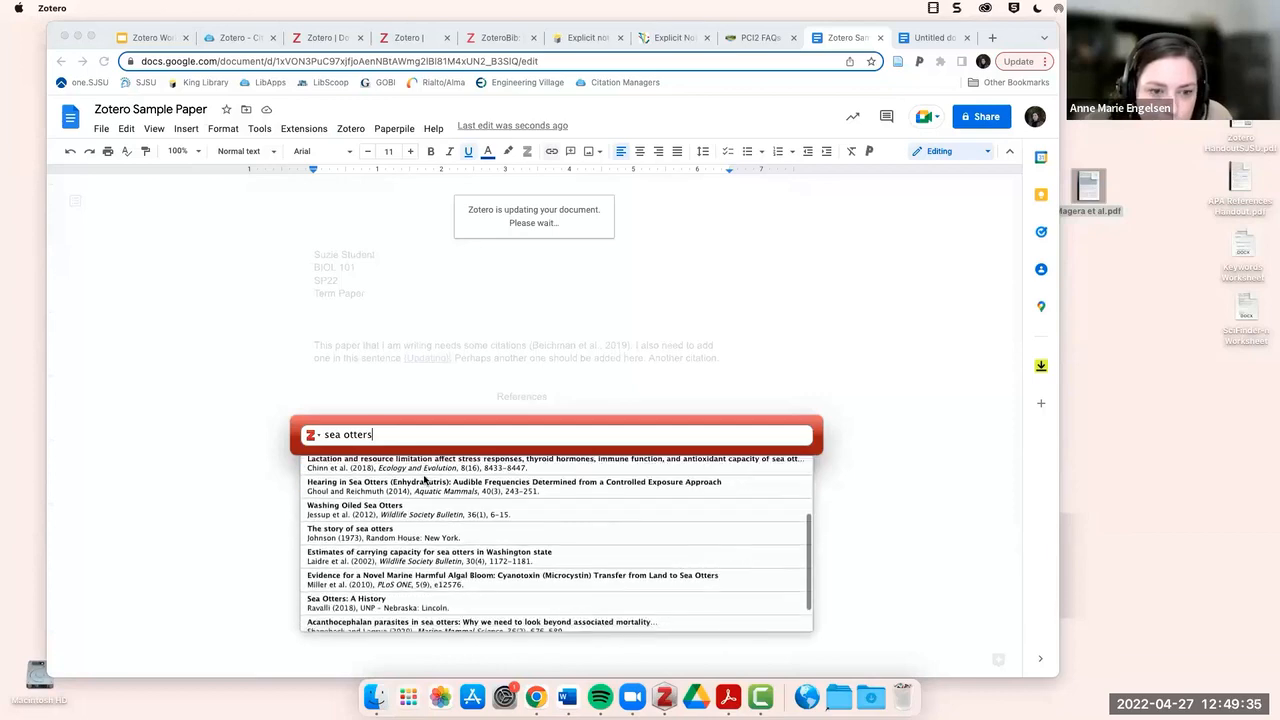
scroll(423, 477, "up", 3)
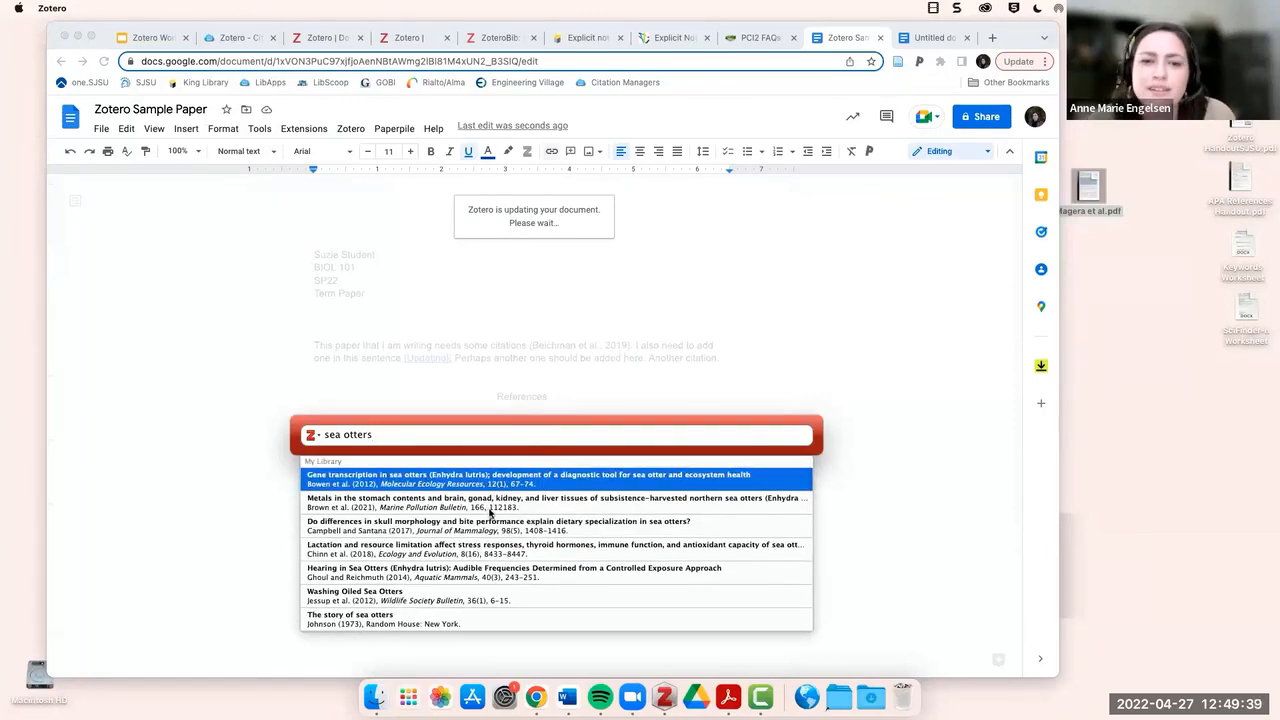
left_click(504, 507)
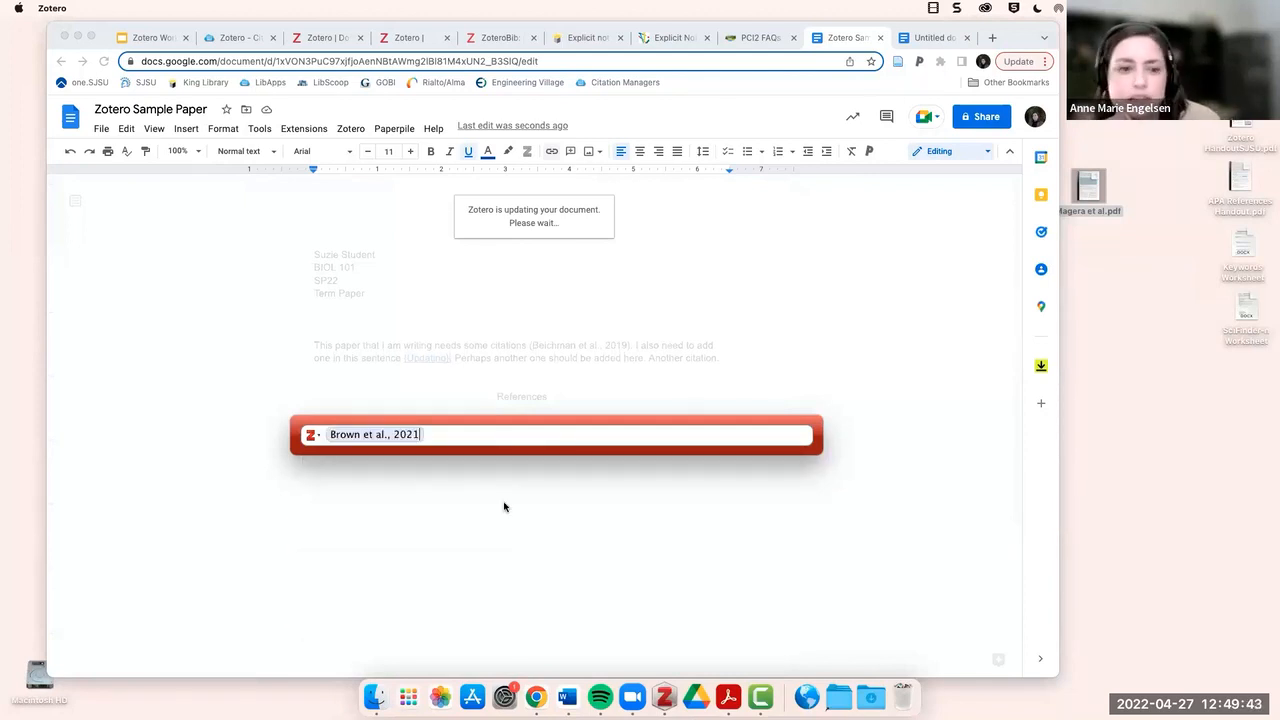
key("Return")
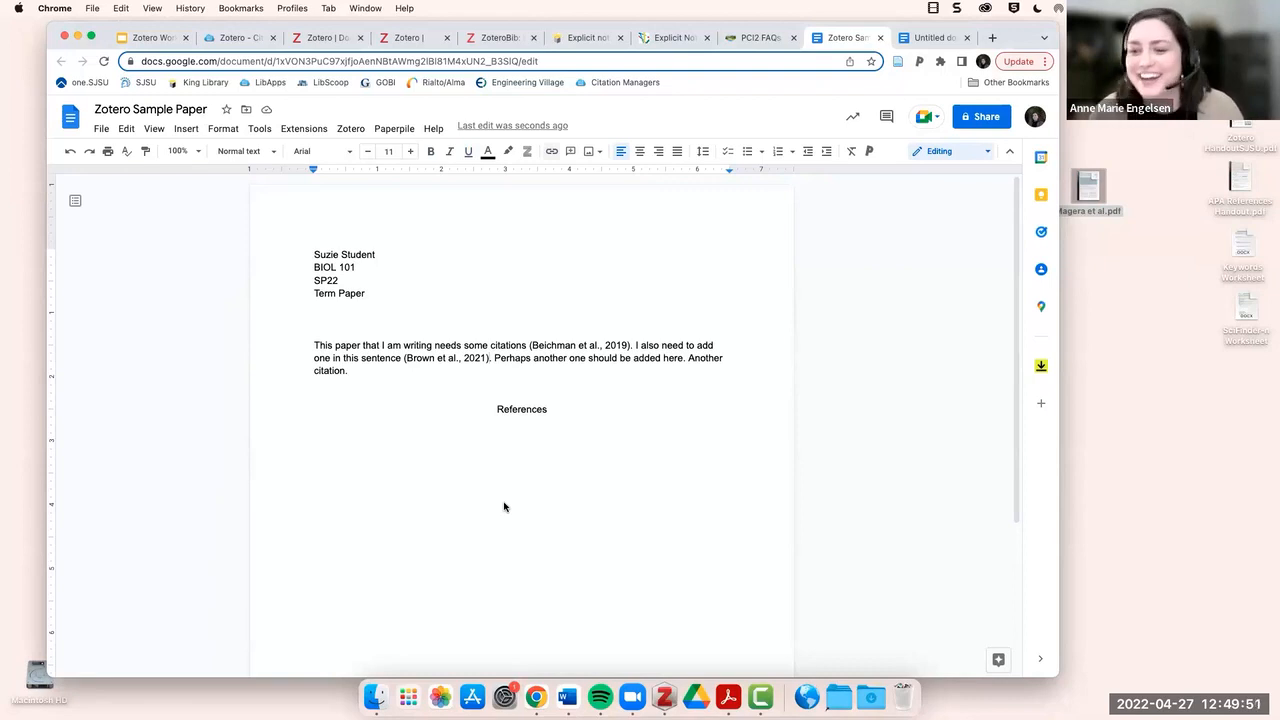
Cite the 2017 skull morphology article and the 2014 "Hearing in Sea Otters" article together after "Another citation", finding both with "sea otters".
left_click(347, 374)
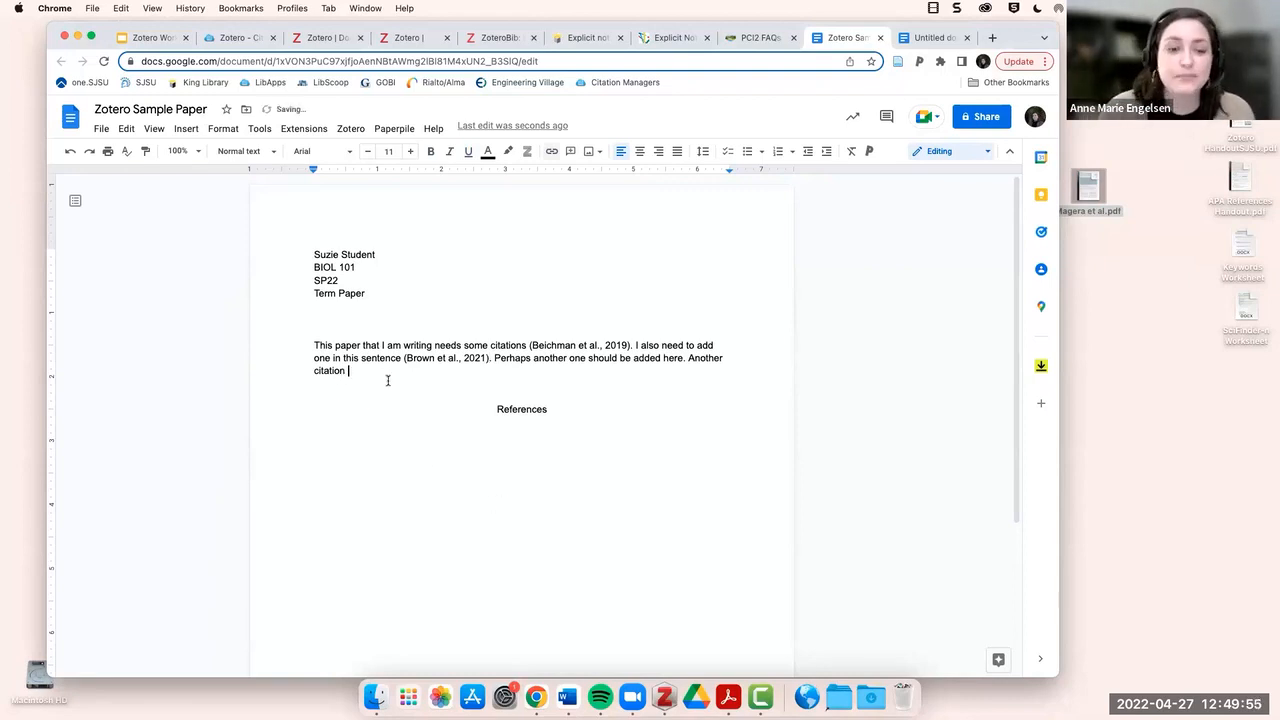
left_click(350, 128)
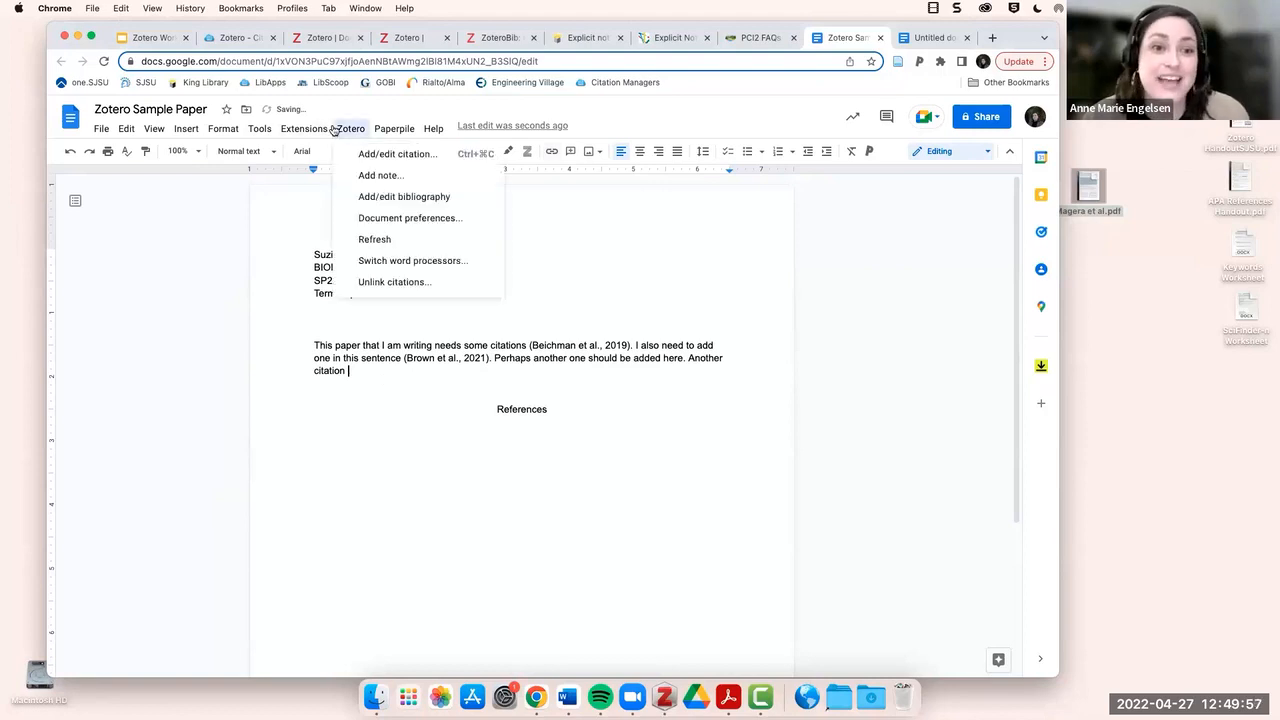
left_click(395, 154)
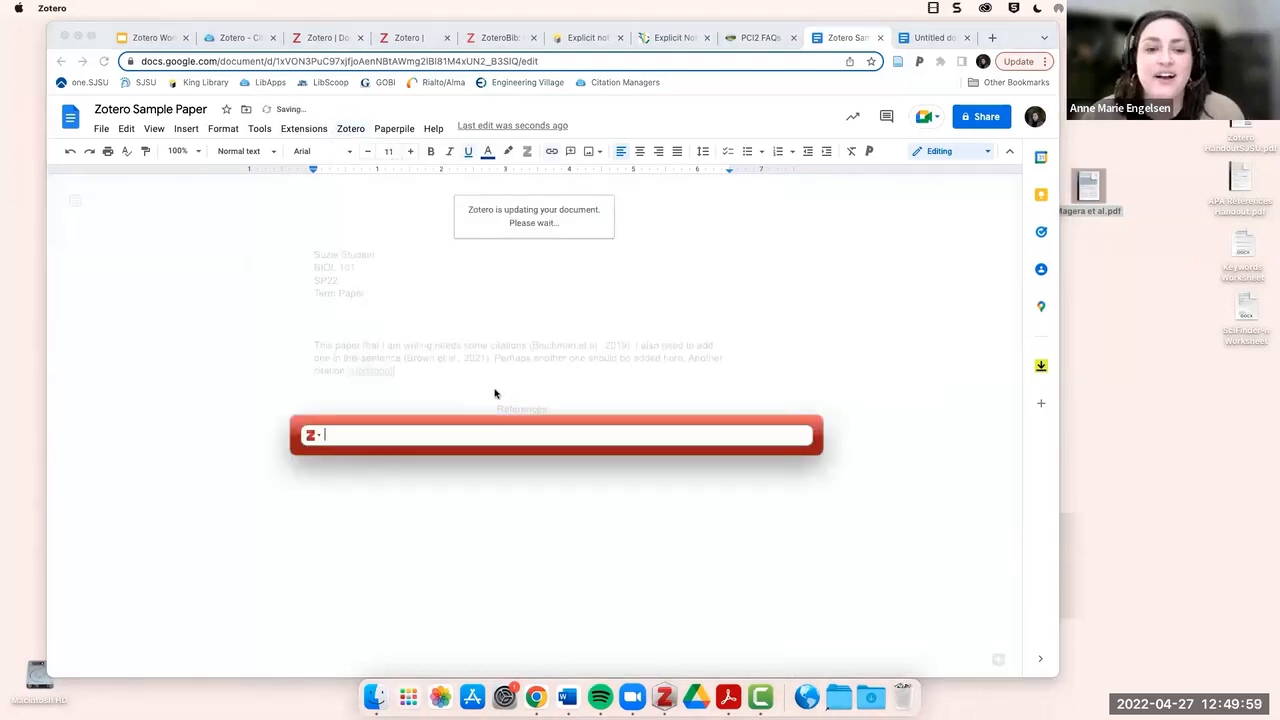
type("sea otters")
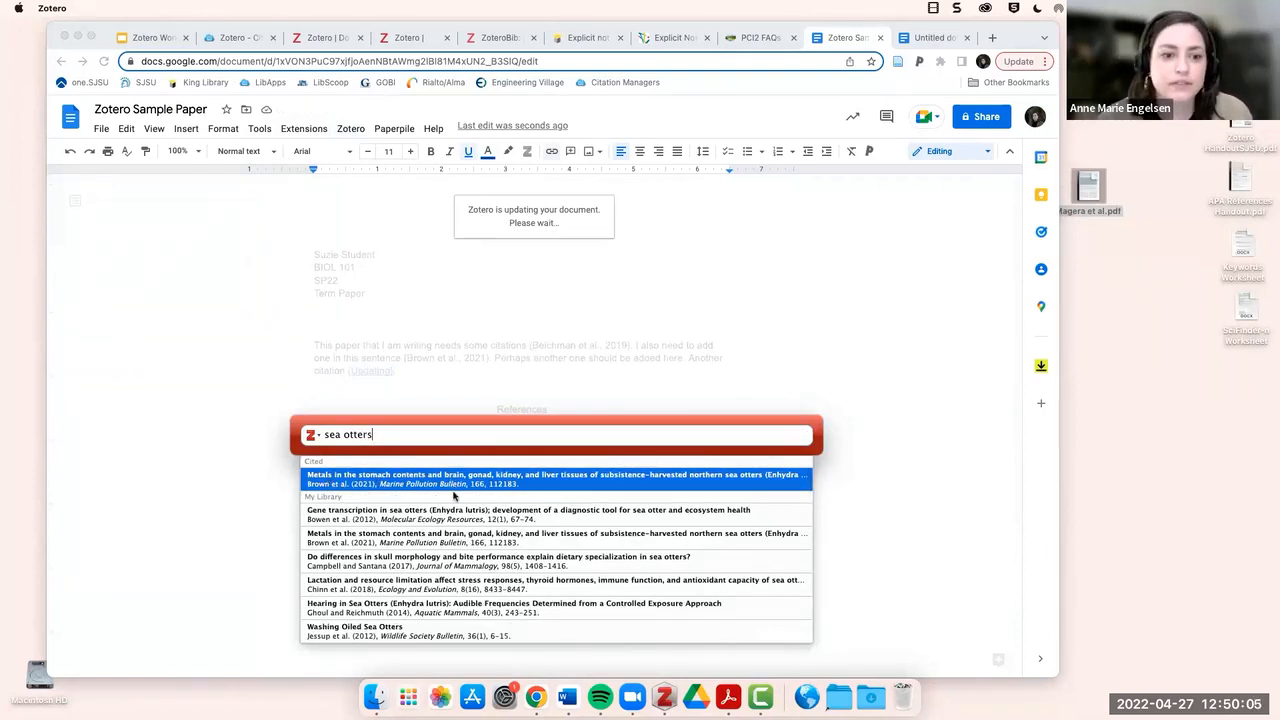
left_click(420, 562)
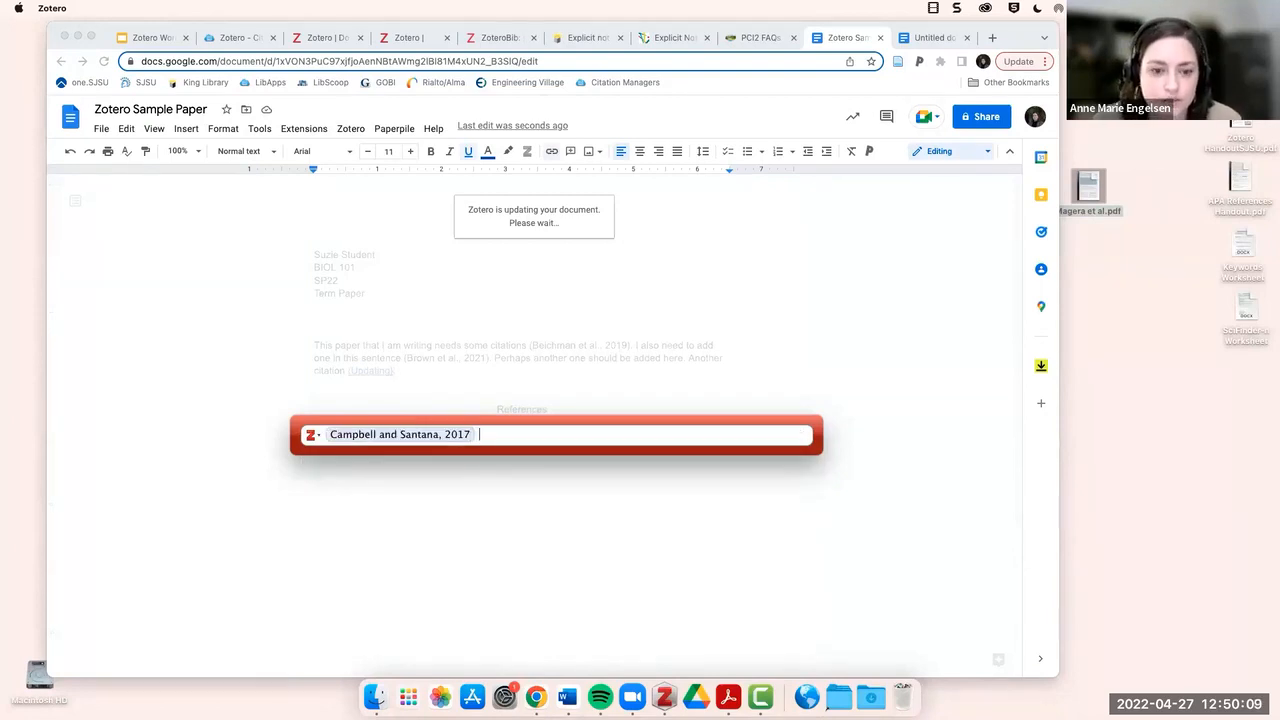
type("sea otters")
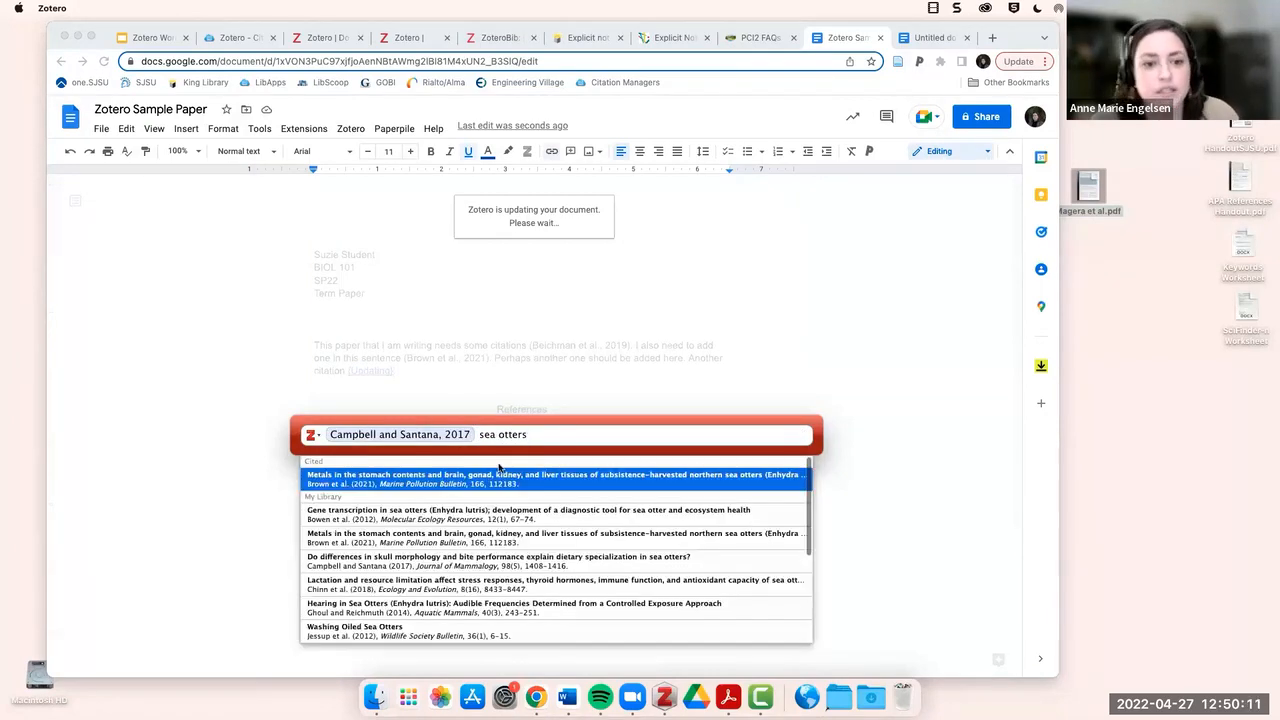
left_click(416, 603)
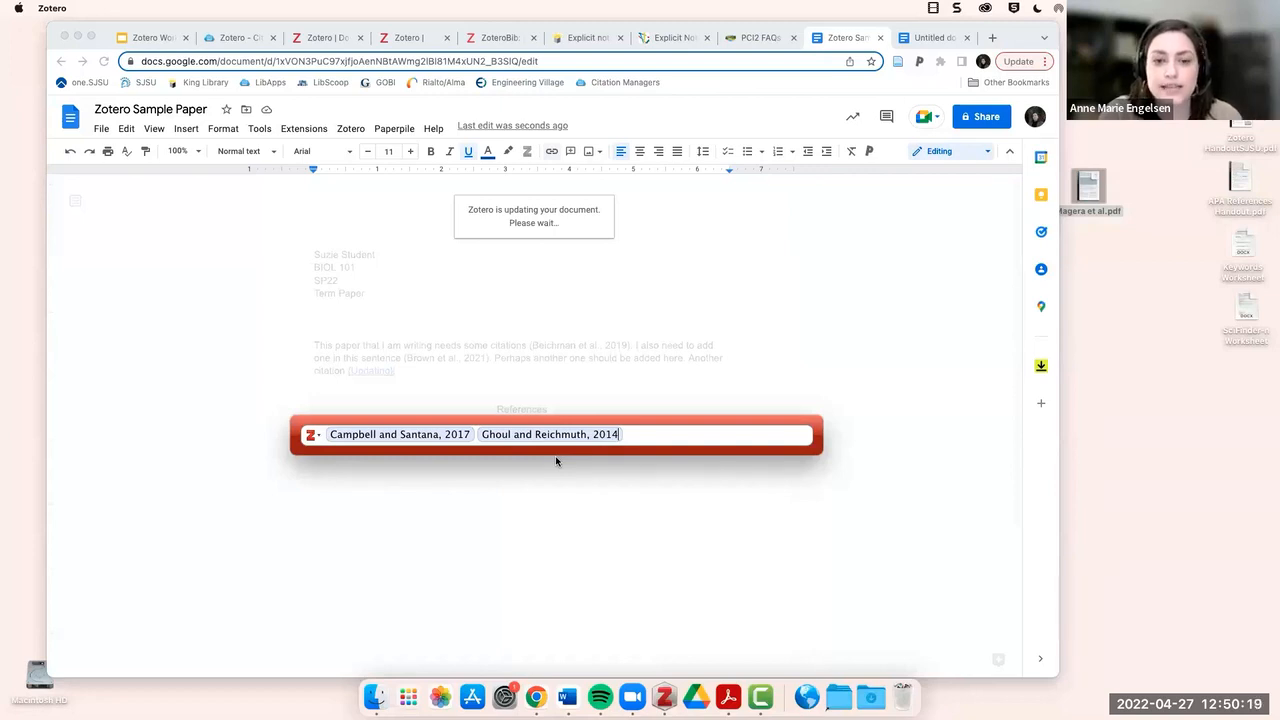
key("Return")
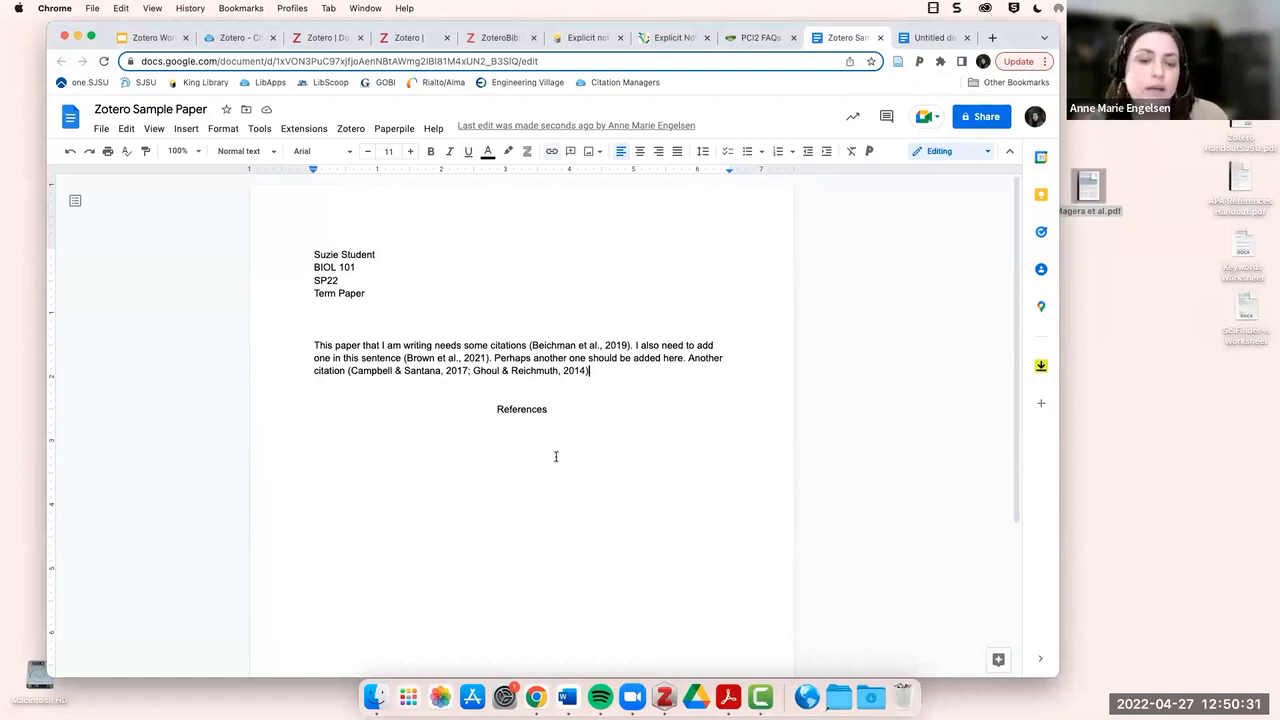
Insert the Zotero bibliography on the empty line below the References heading.
left_click(340, 438)
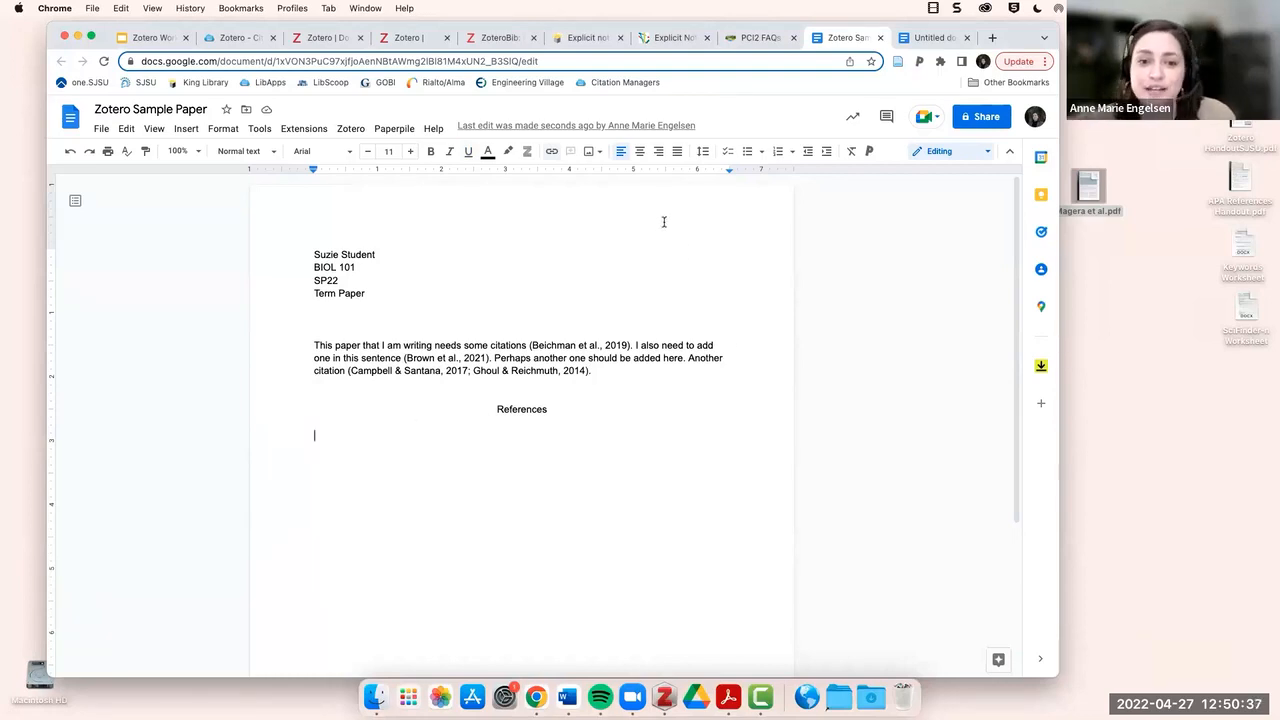
left_click(342, 131)
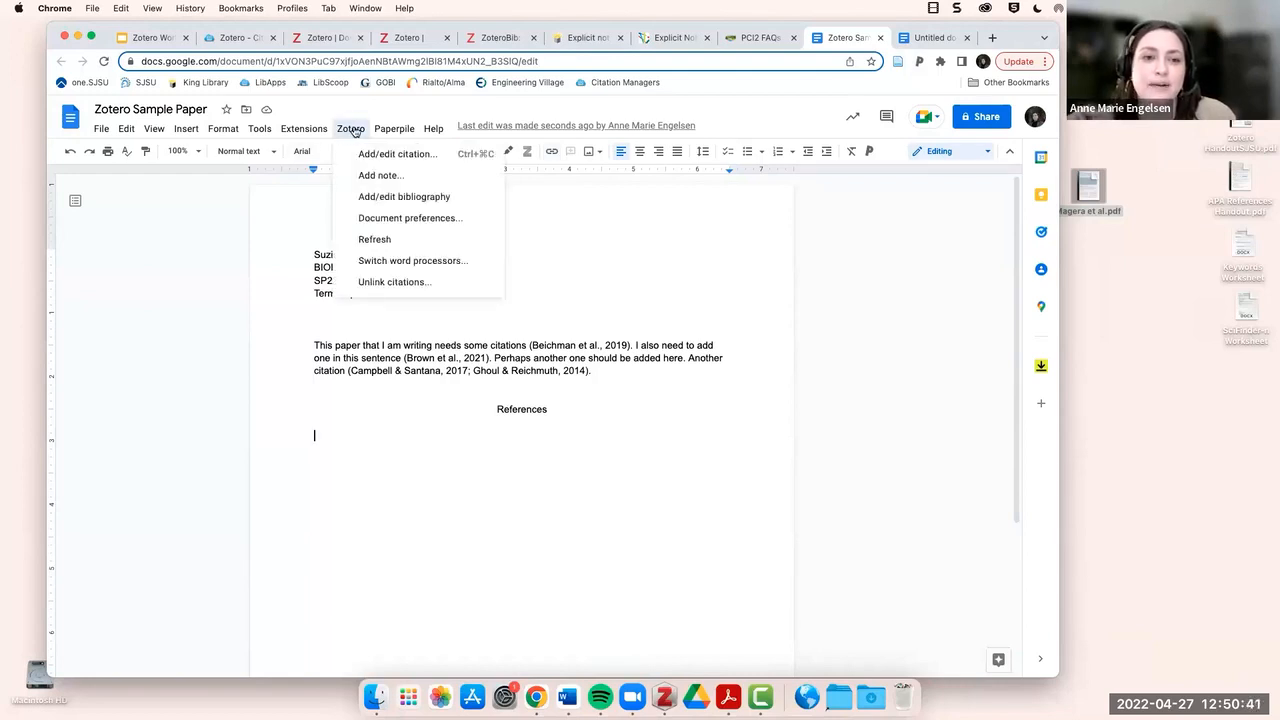
left_click(404, 197)
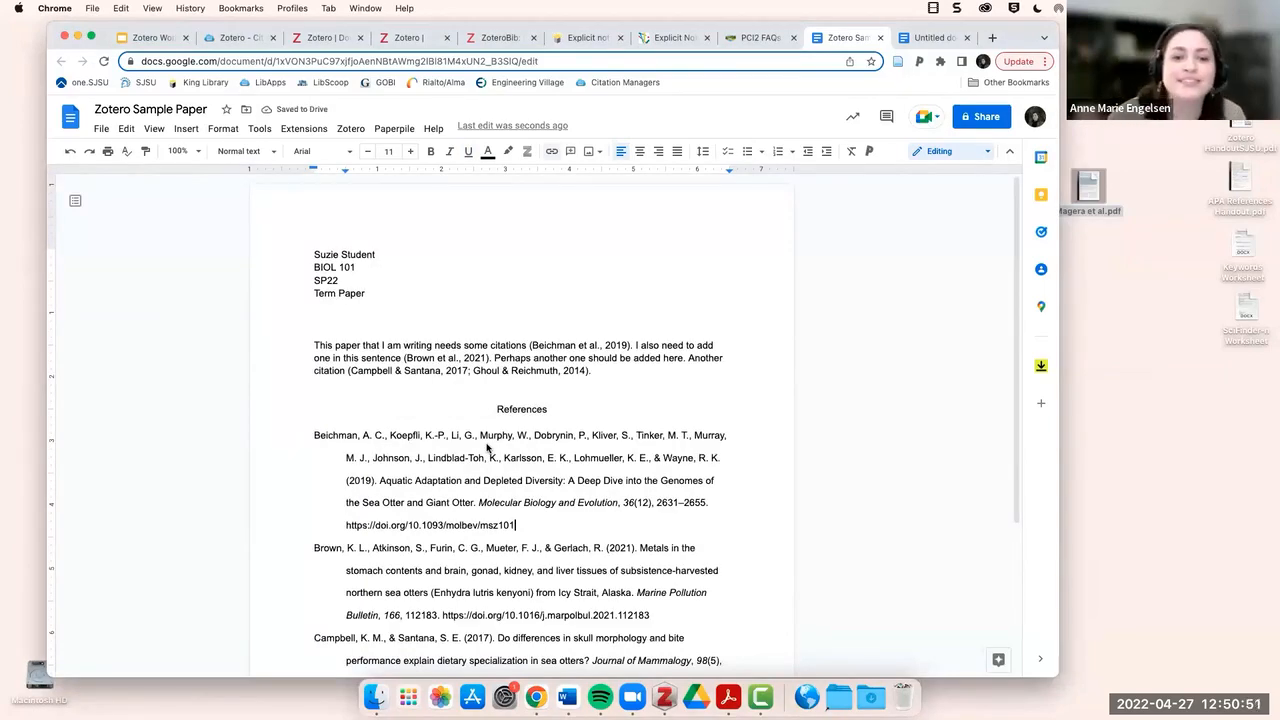
Change "Adaptation" and "Depleted" to lowercase in the title of the 2019 reference.
scroll(677, 418, "down", 4)
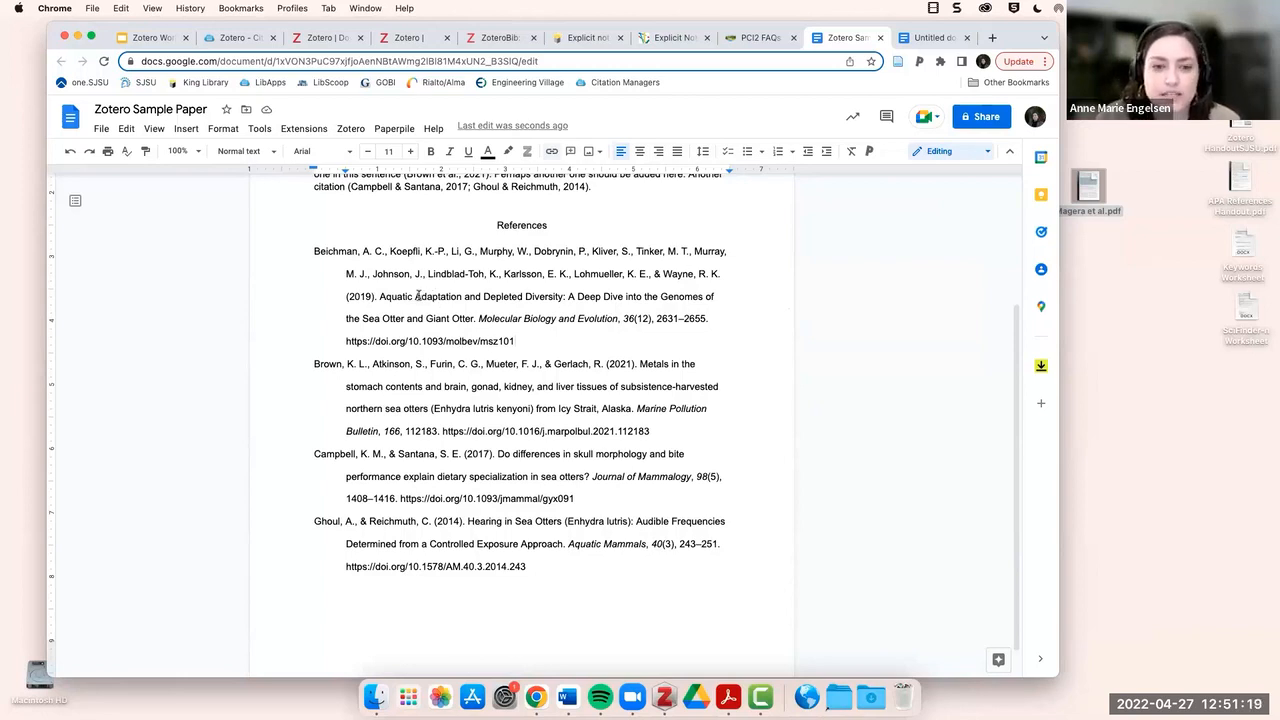
type("a")
left_click_drag(422, 296, 485, 298)
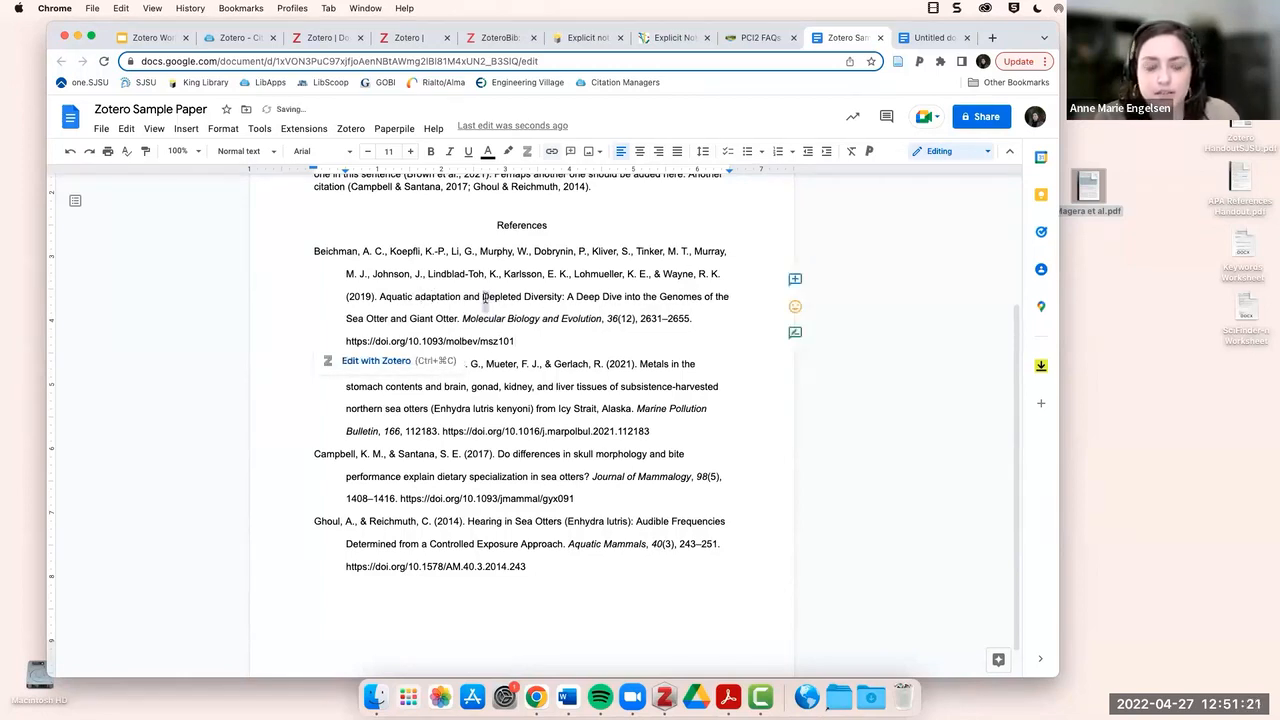
type("d")
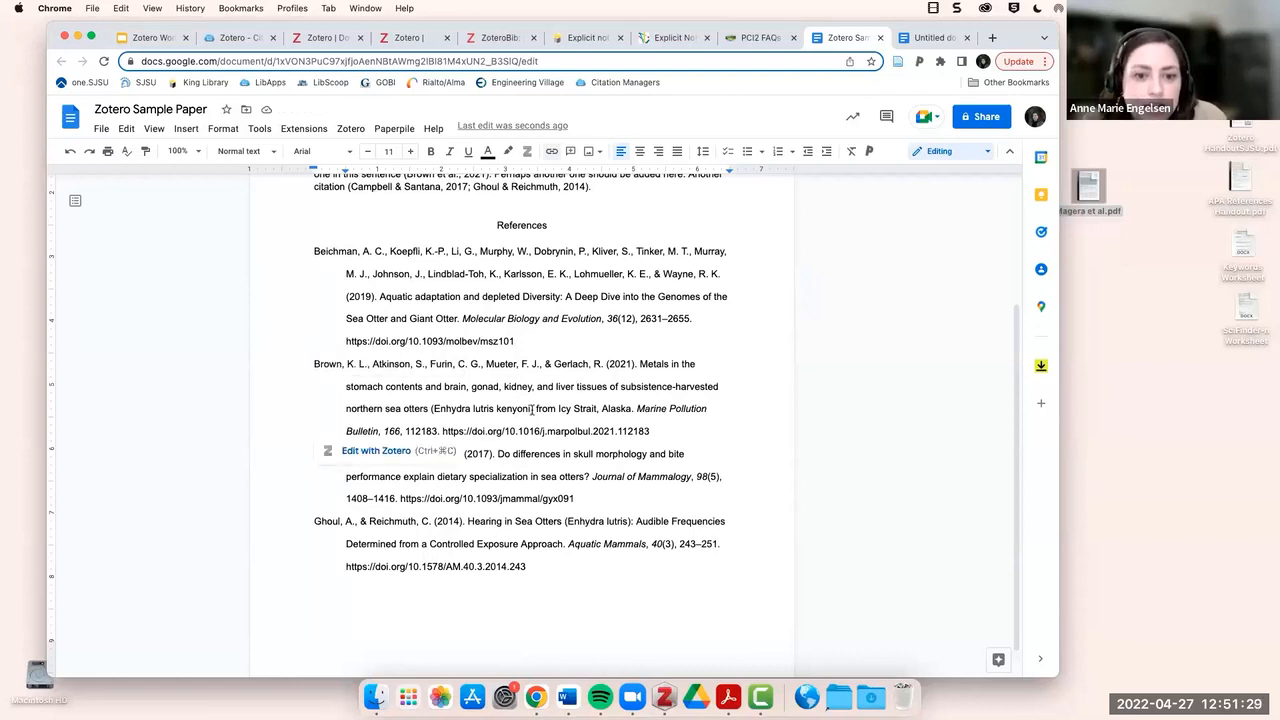
Italicize the species name "Enhydra lutris kenyoni" in the title of the 2021 reference.
left_click_drag(531, 409, 433, 410)
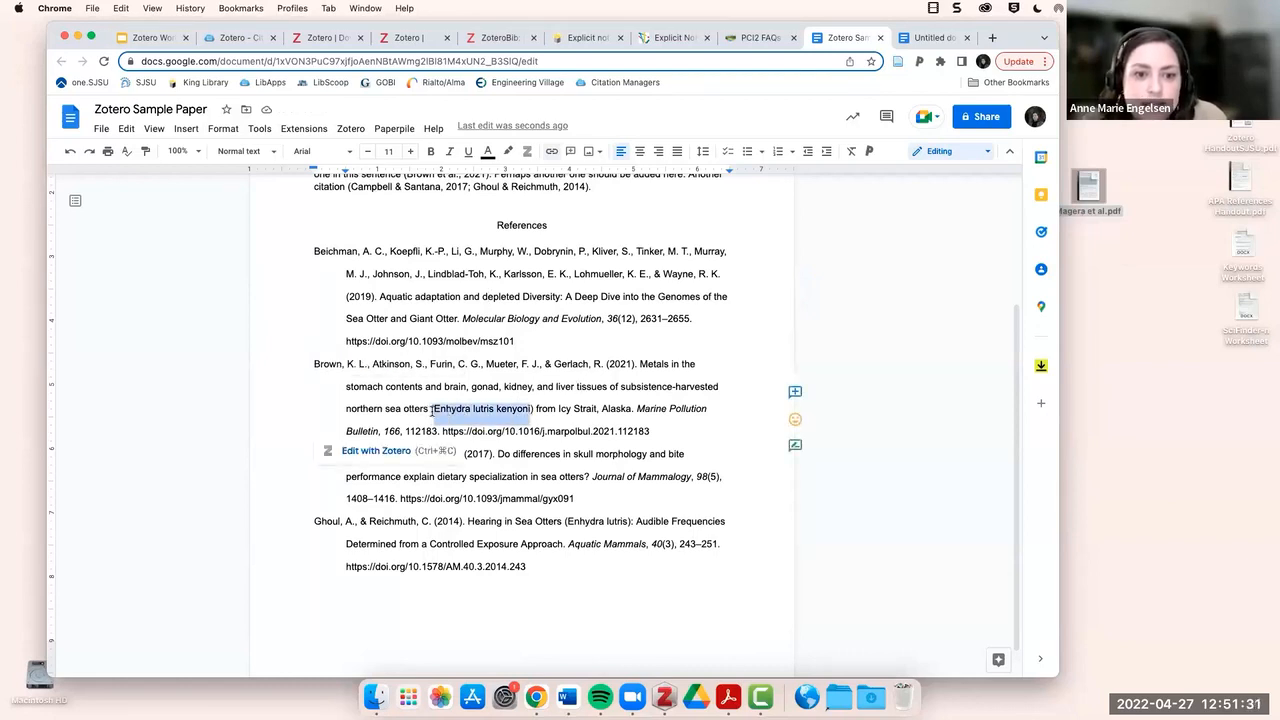
left_click(449, 151)
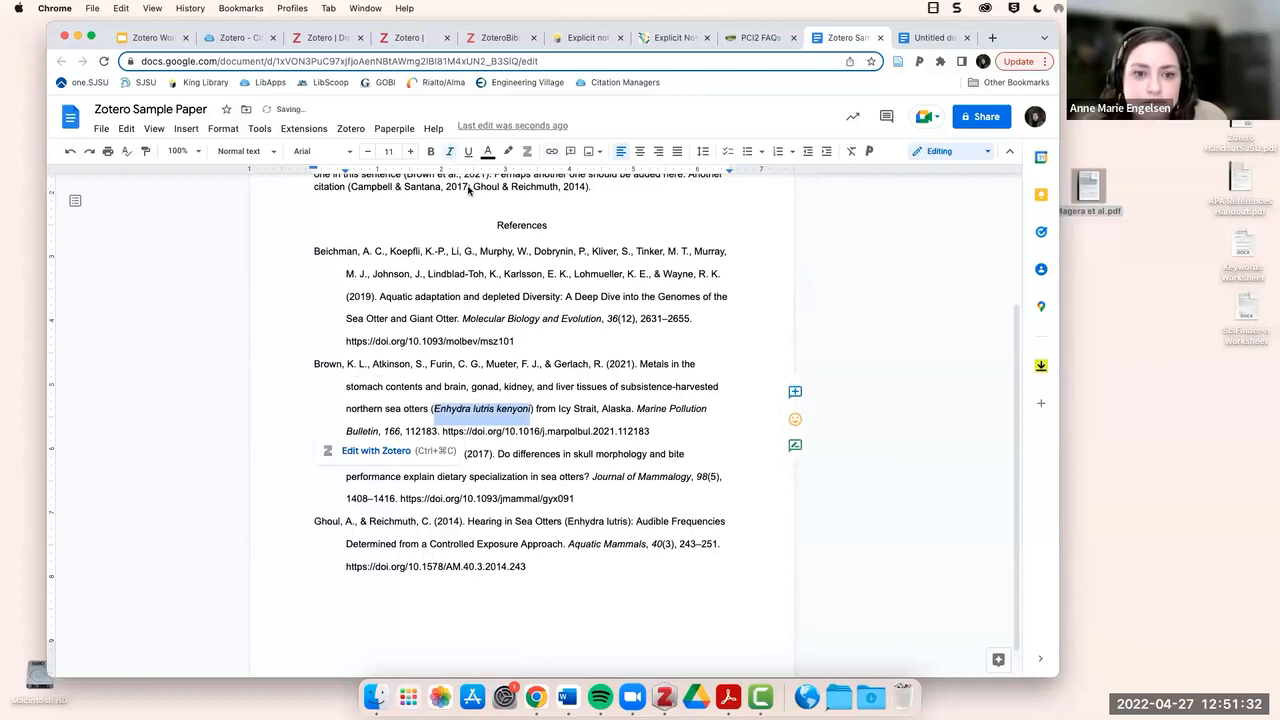
left_click(570, 477)
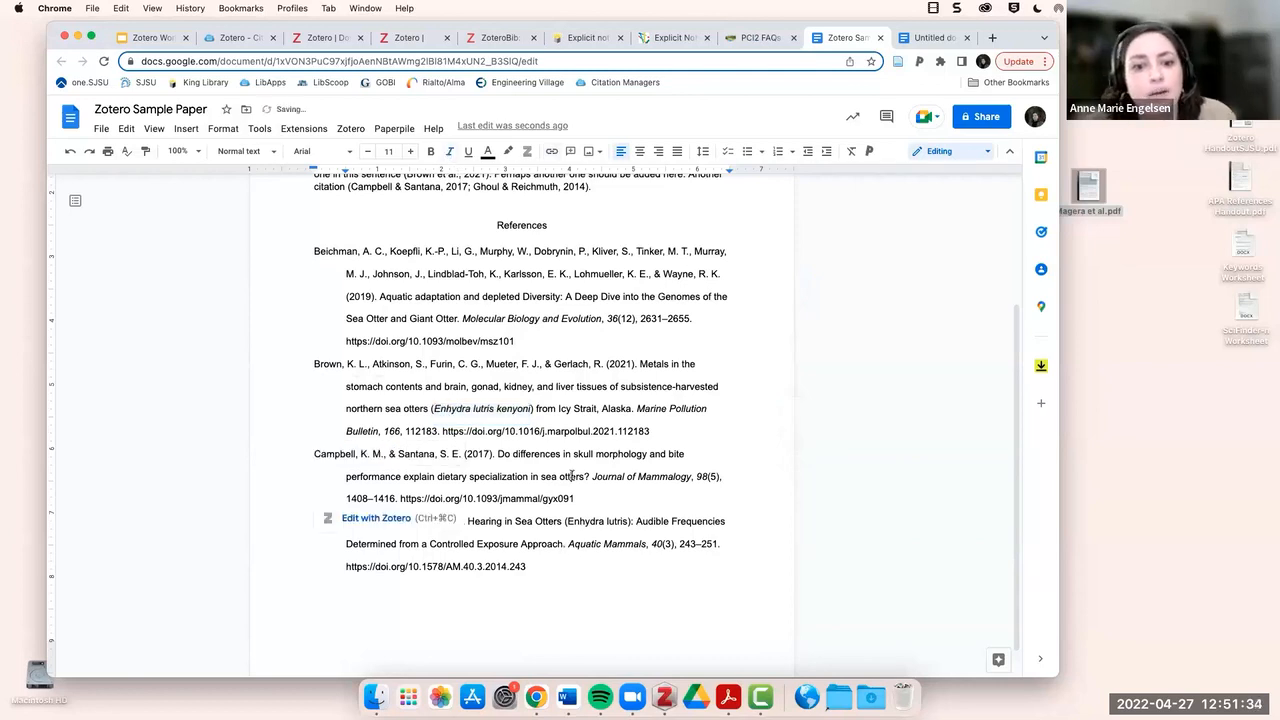
left_click(541, 542)
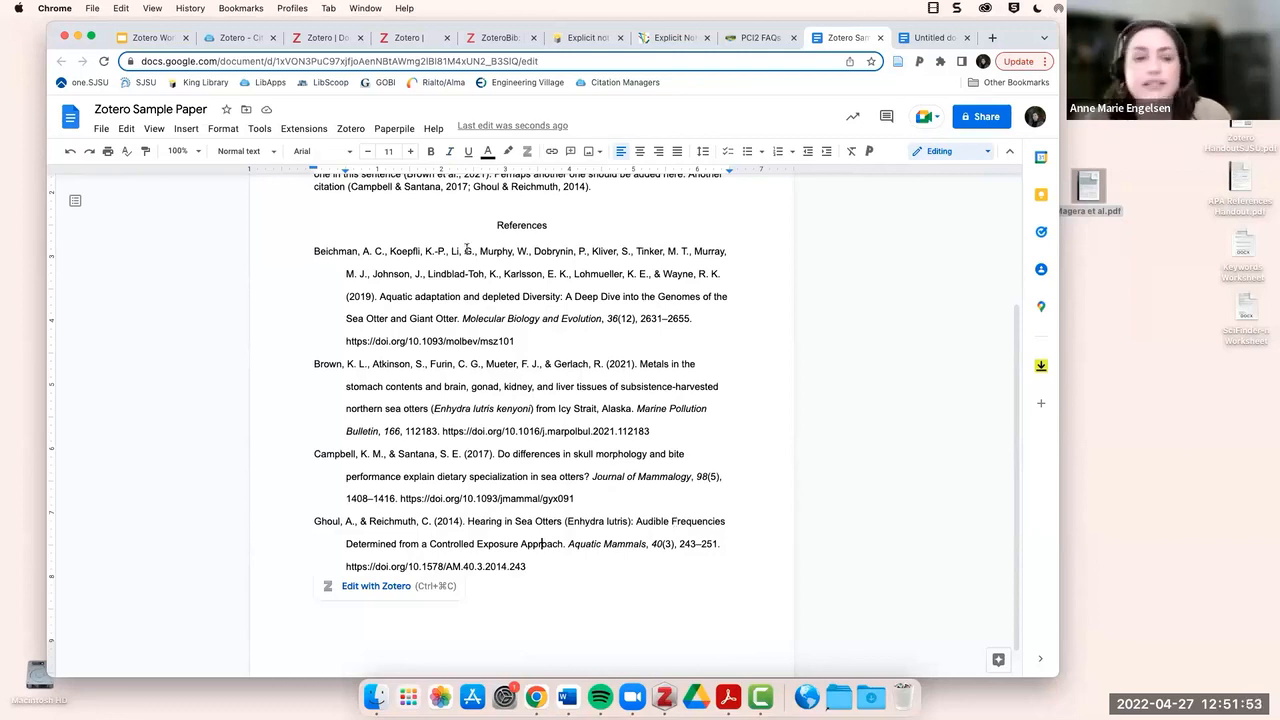
Change the document's Zotero citation style to Council of Science Editors, Name-Year (author-date), keeping MEDLINE journal abbreviations and automatic citation updates on.
scroll(433, 207, "up", 1)
left_click(350, 129)
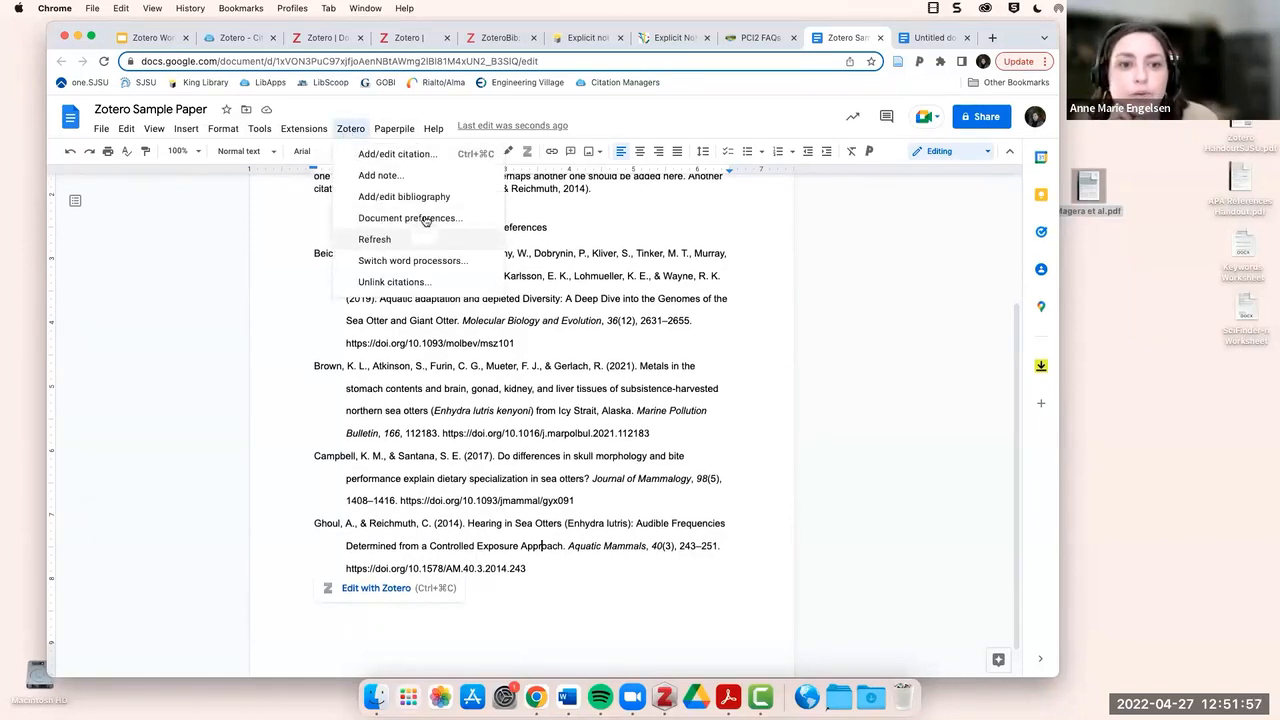
left_click(383, 219)
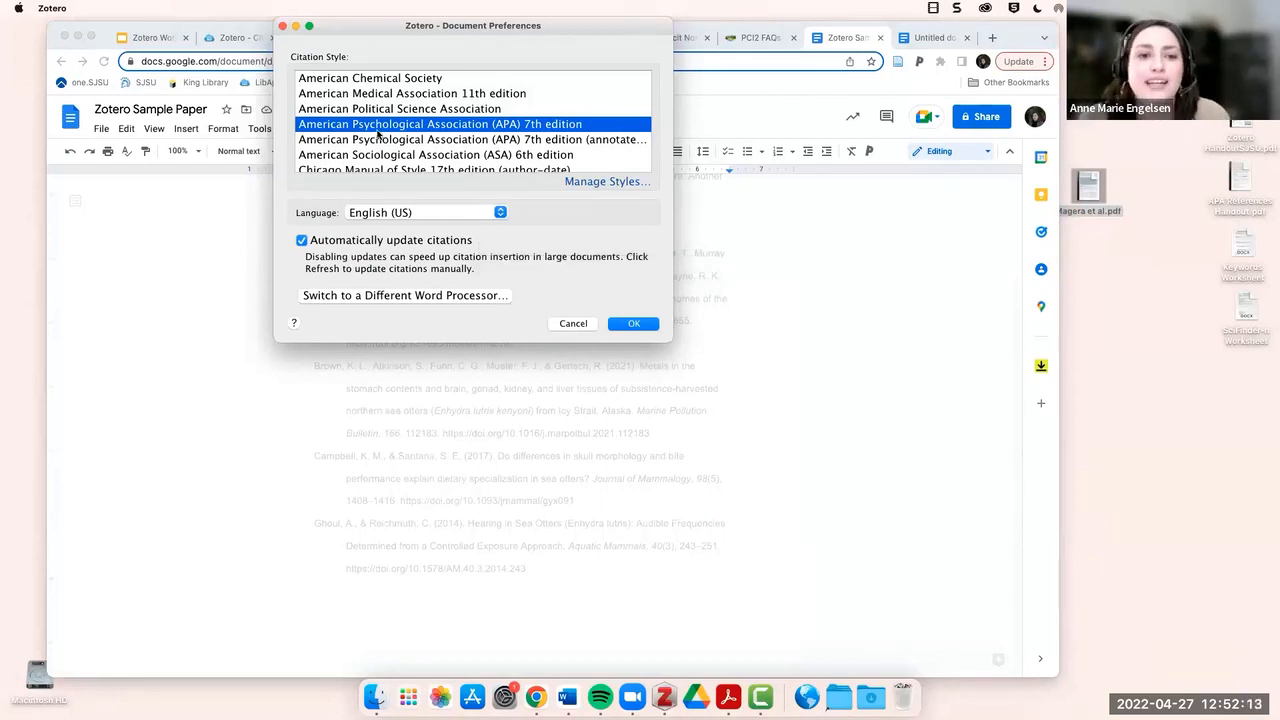
scroll(384, 134, "down", 3)
scroll(384, 134, "down", 1)
scroll(386, 134, "up", 4)
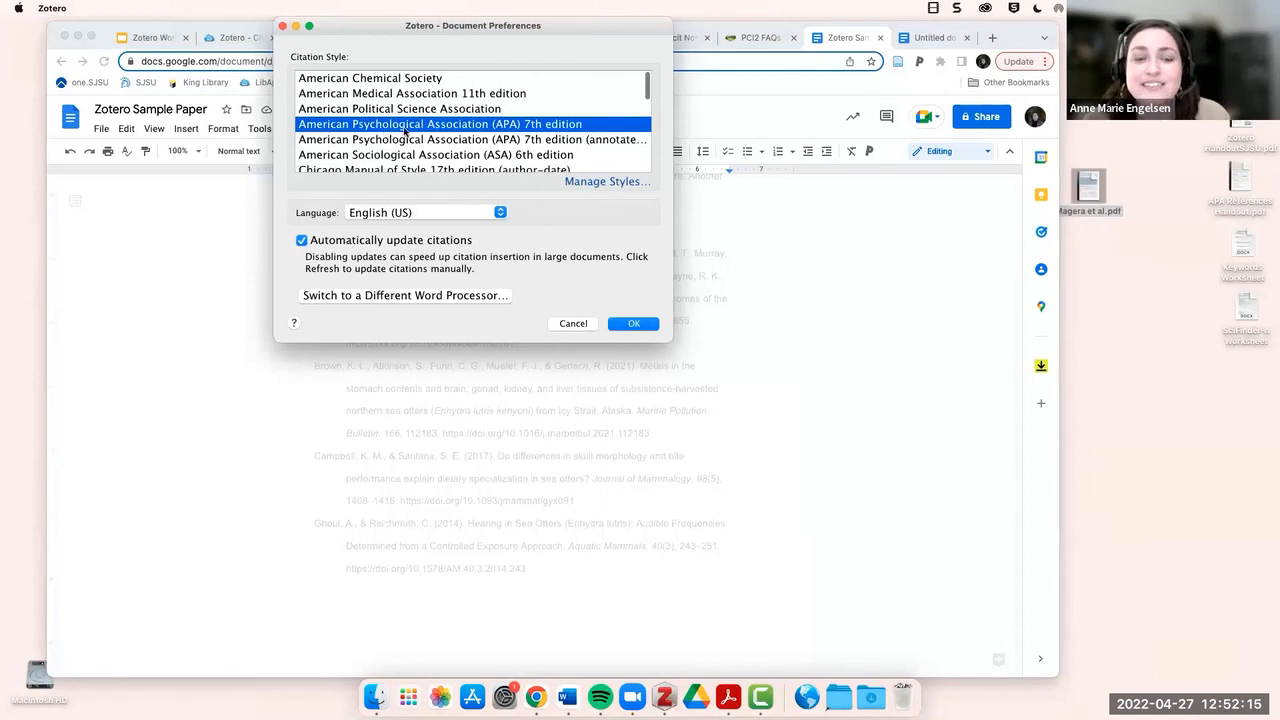
scroll(409, 130, "down", 3)
scroll(409, 130, "up", 1)
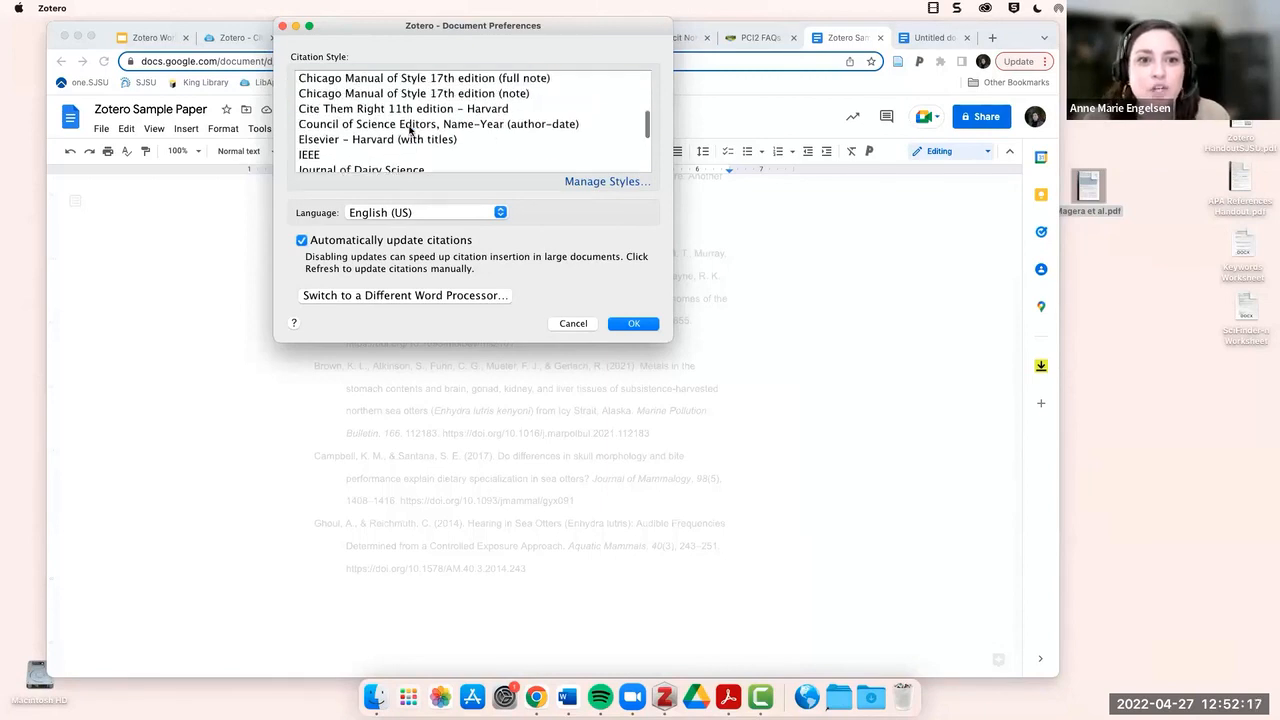
left_click(410, 126)
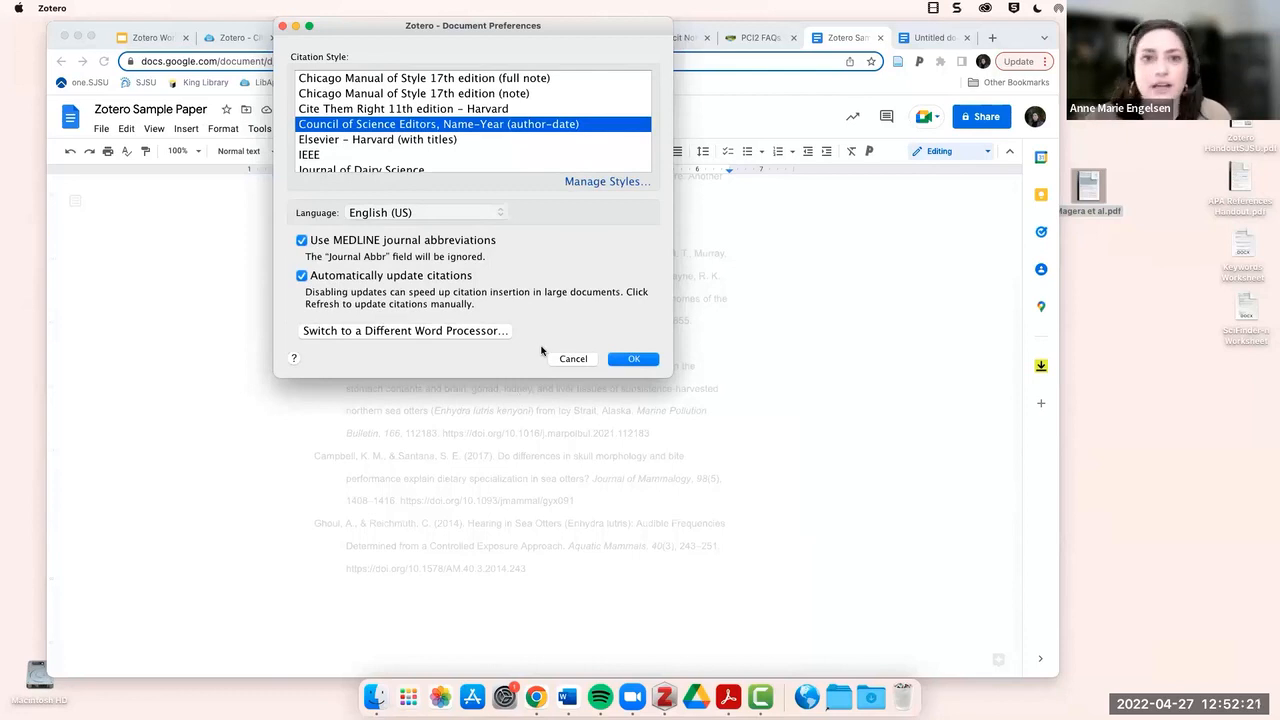
left_click(640, 362)
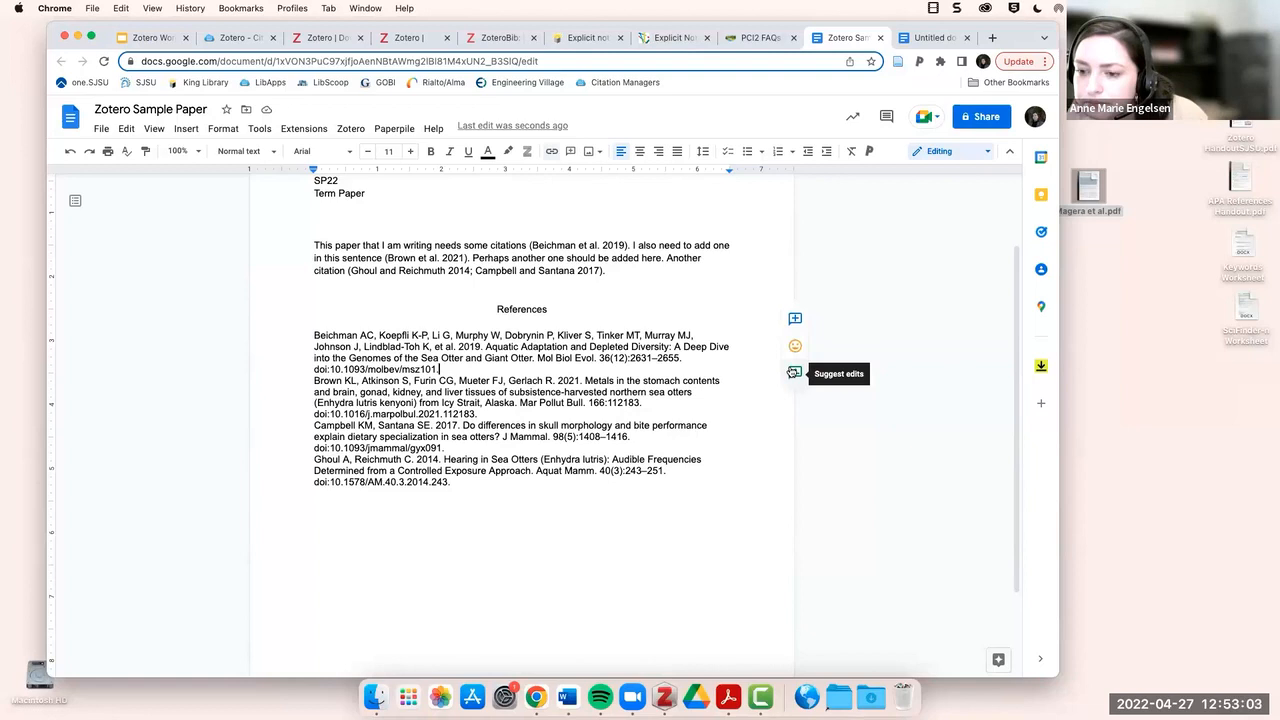
Check the signed-in Google account and view the Zotero login and registration pages, returning to the sample paper.
left_click(1026, 119)
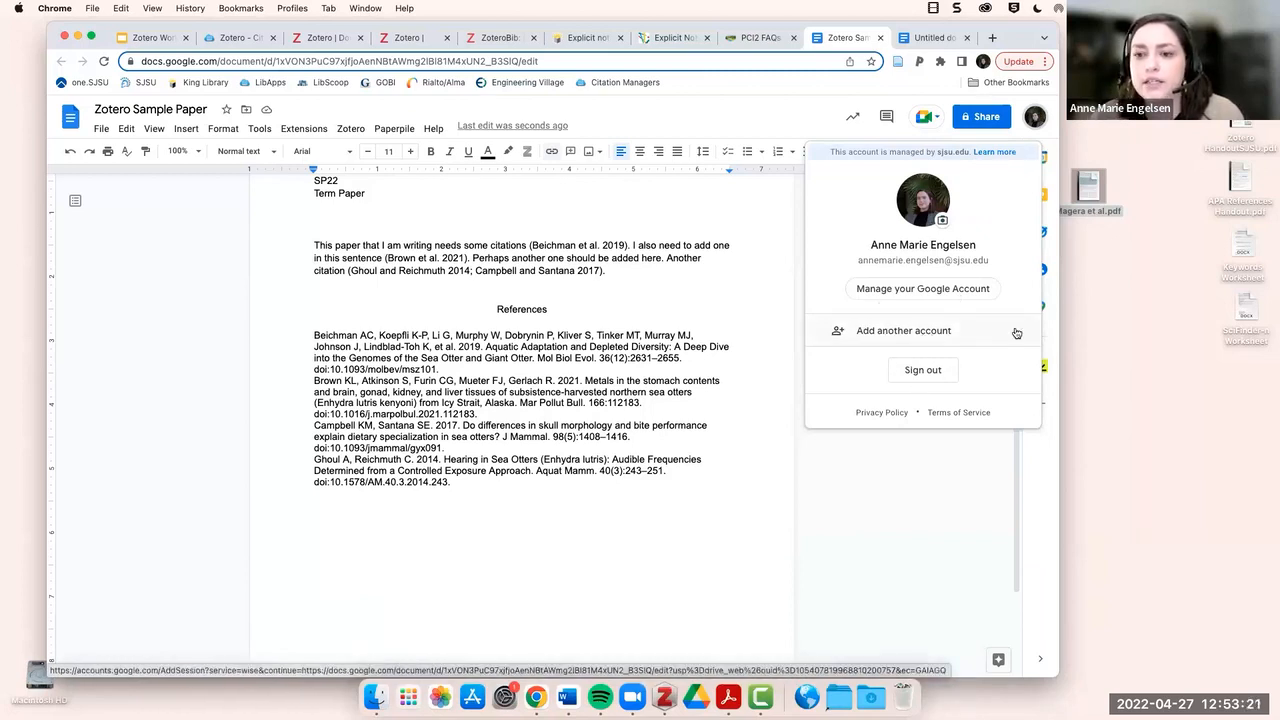
left_click(1035, 121)
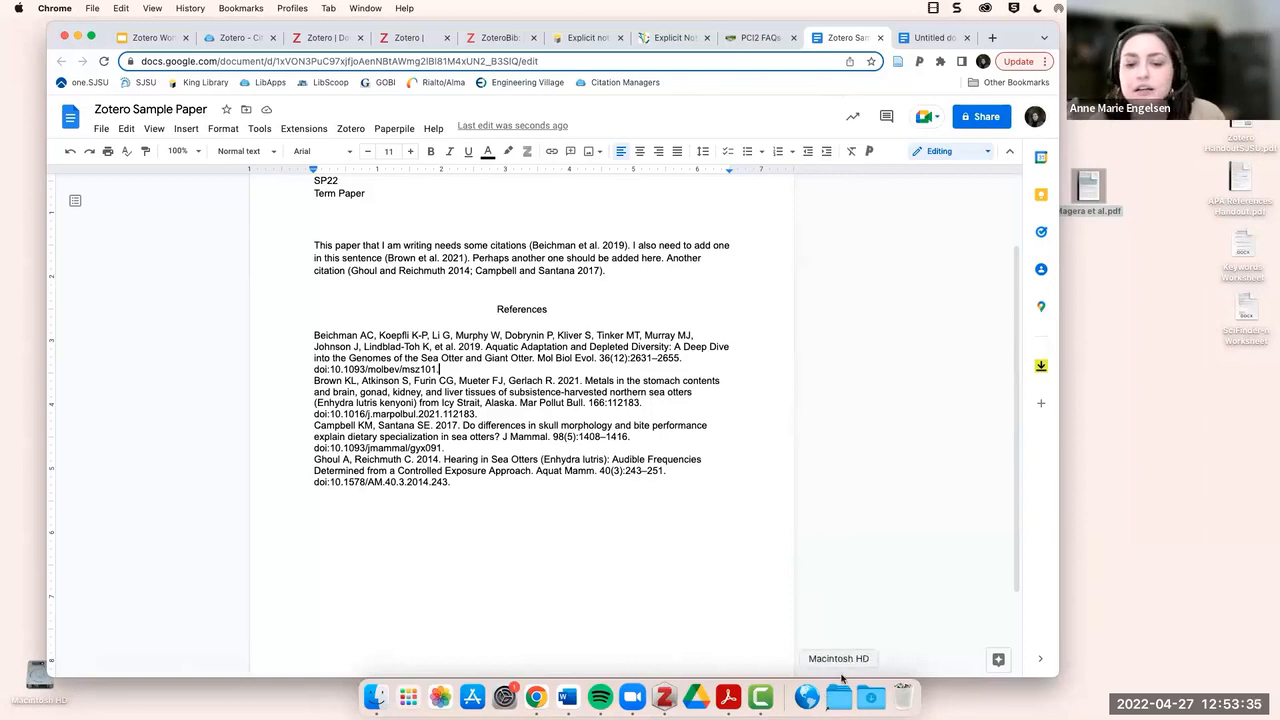
left_click(320, 38)
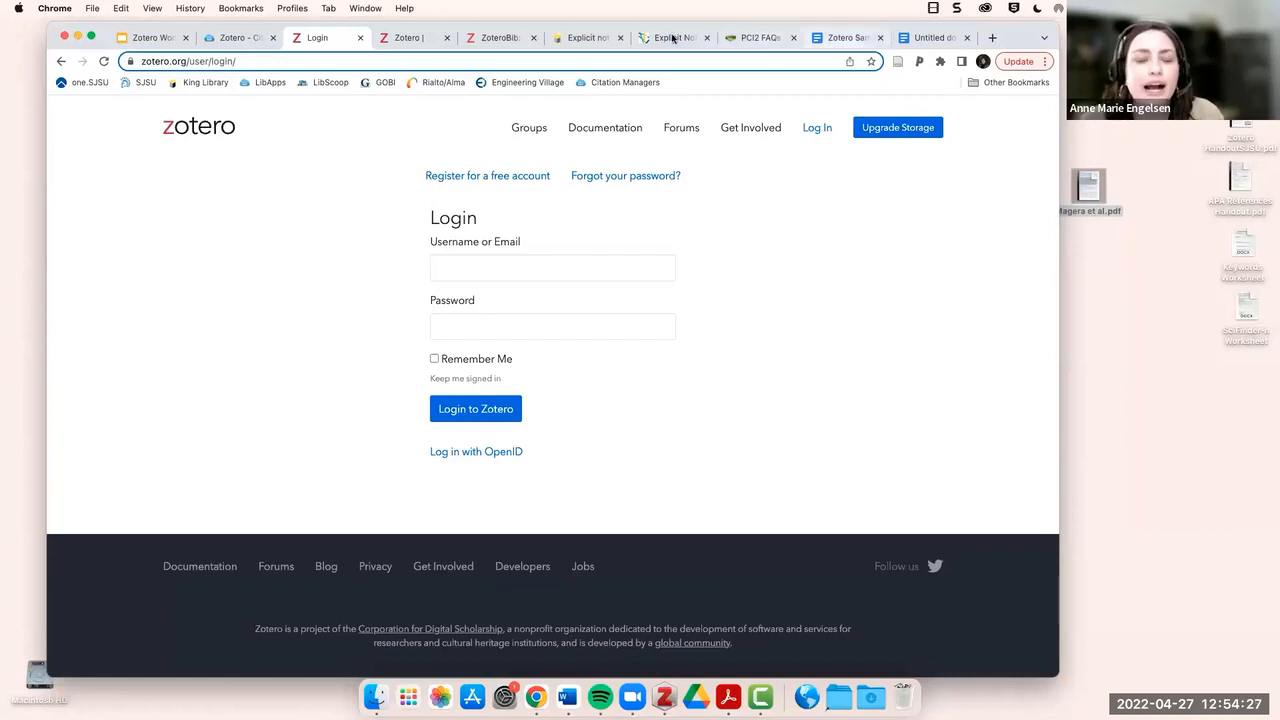
left_click(395, 38)
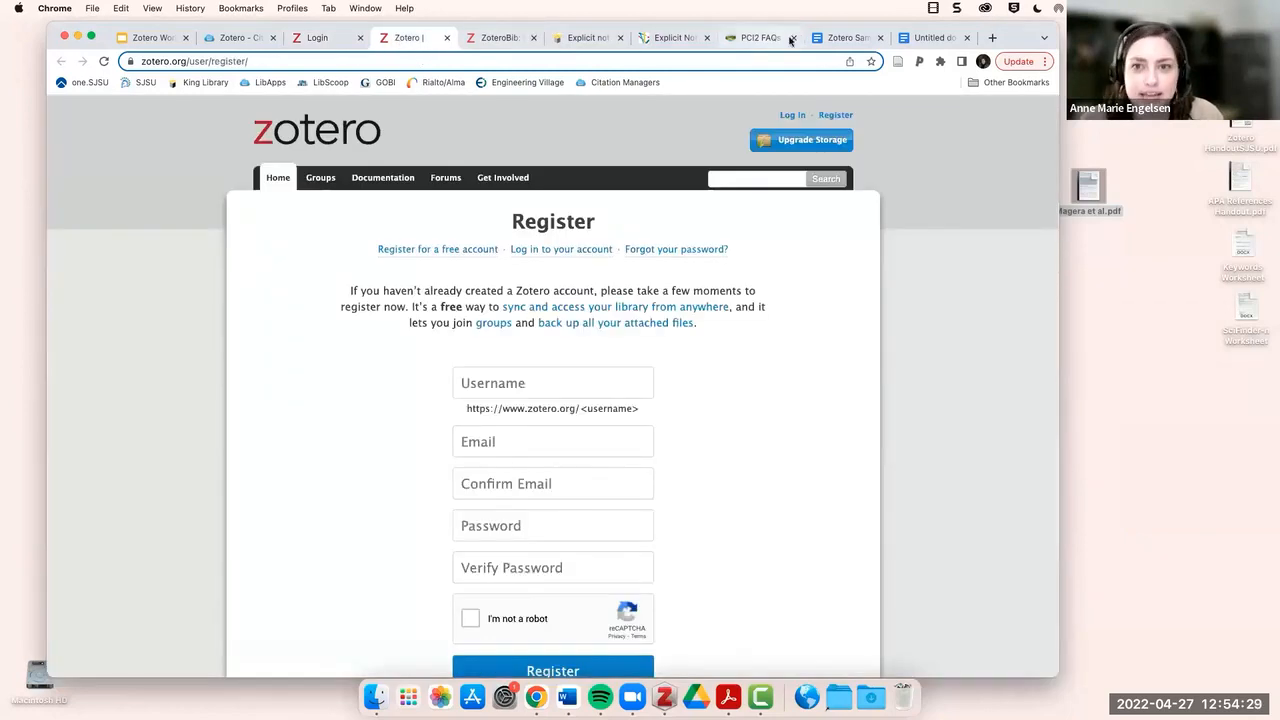
left_click(849, 37)
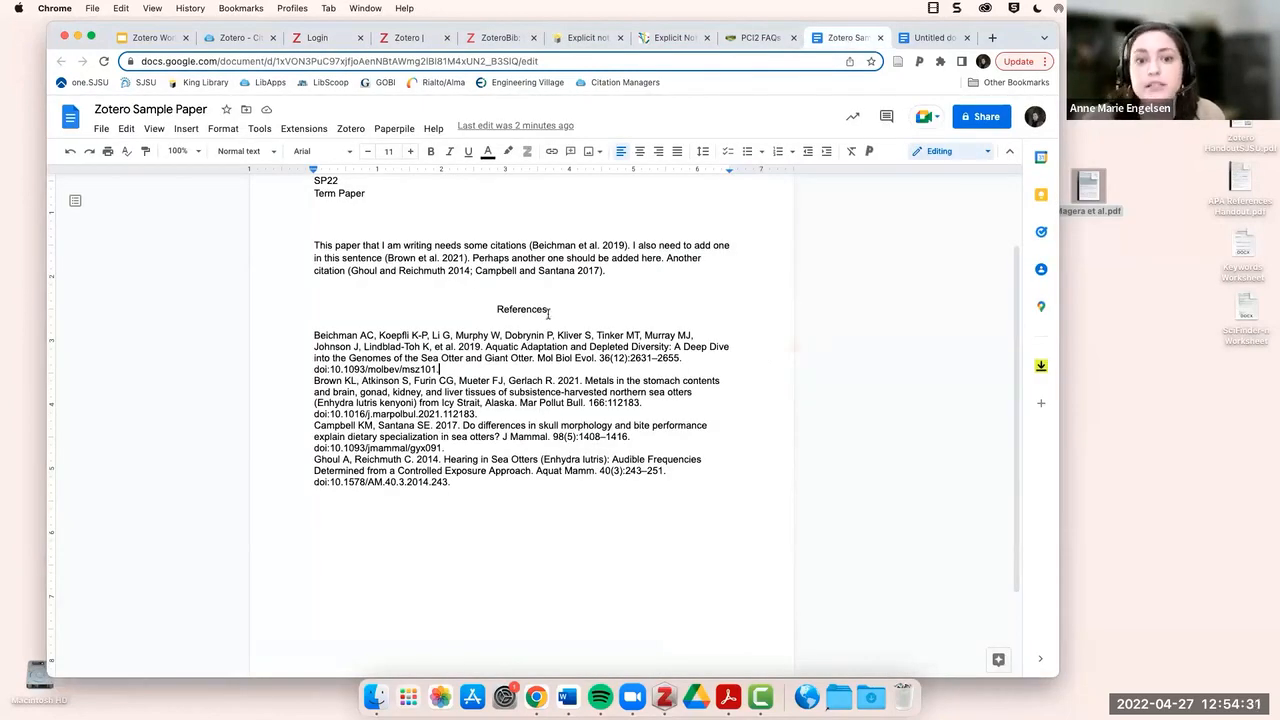
Open the 2021 citation in the second sentence for editing with Zotero and accept its existing source.
left_click(402, 258)
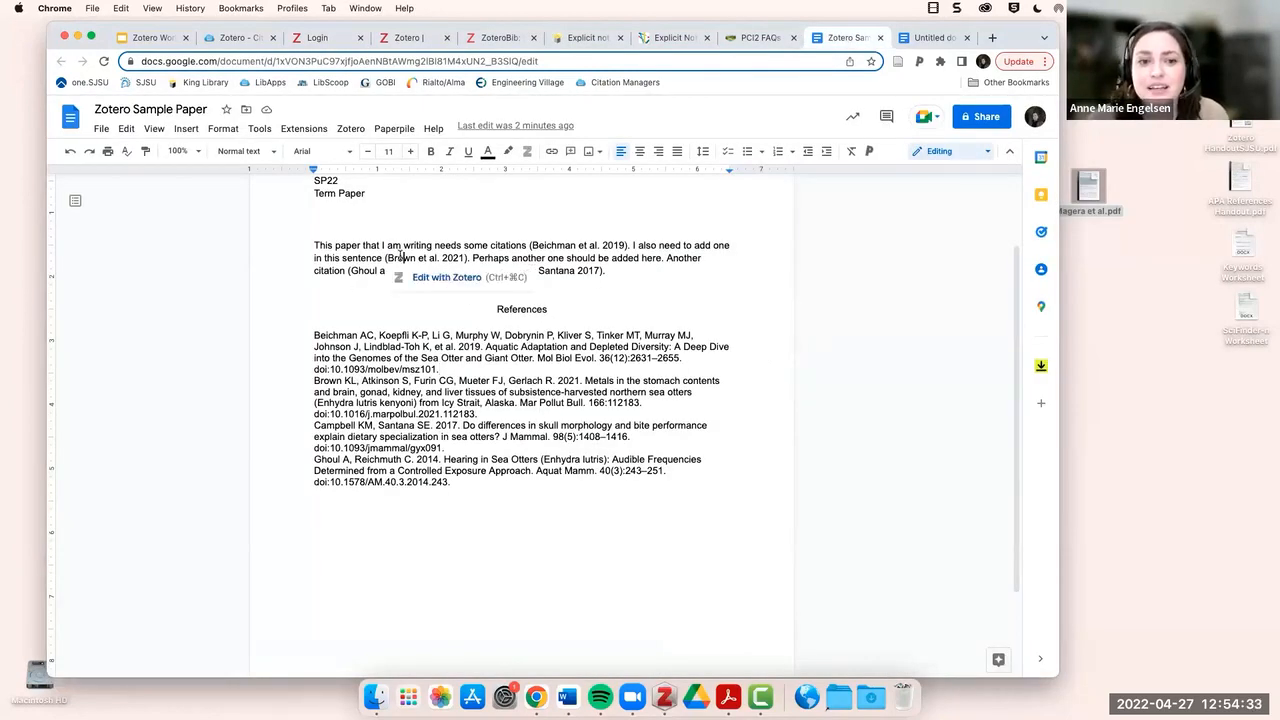
left_click(453, 280)
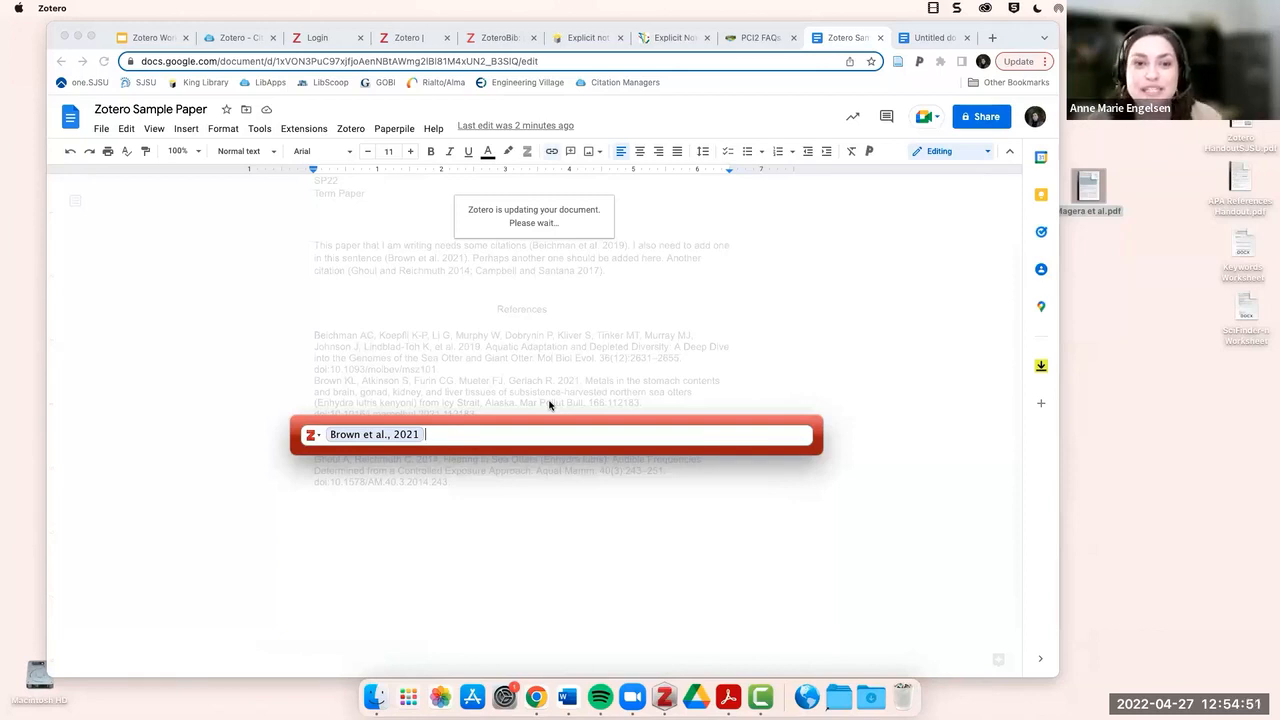
key("Return")
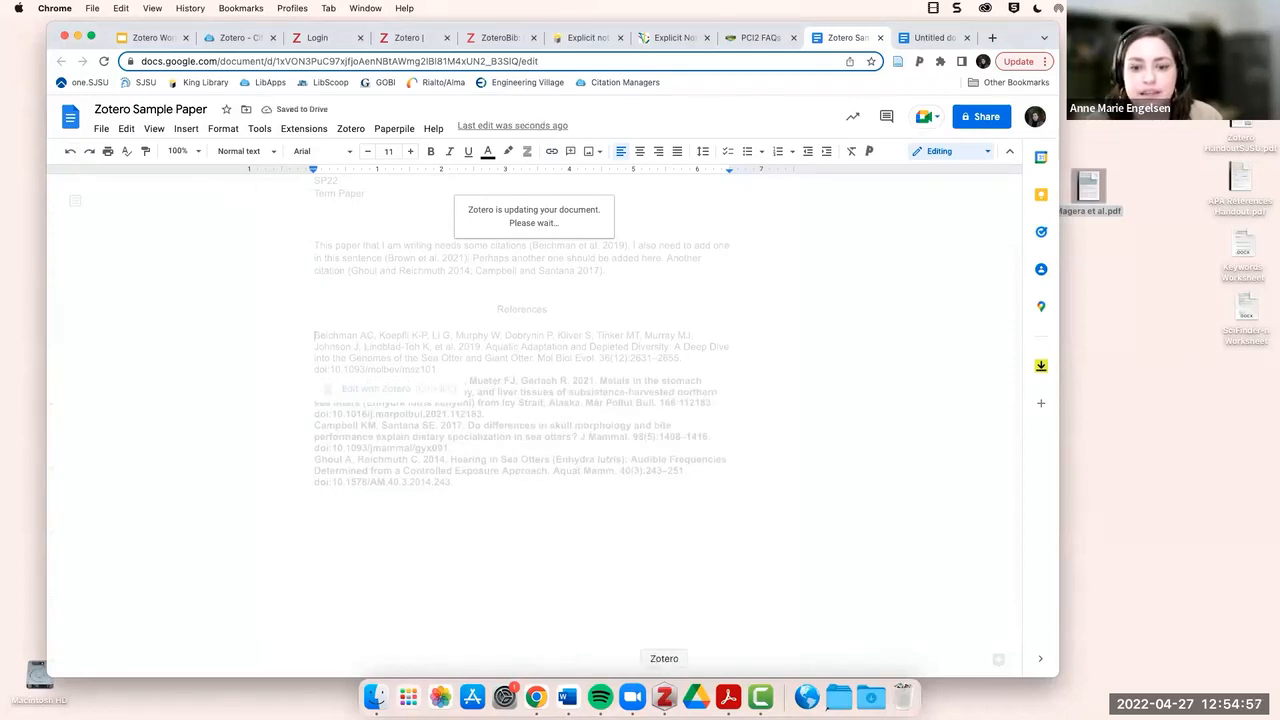
left_click(923, 688)
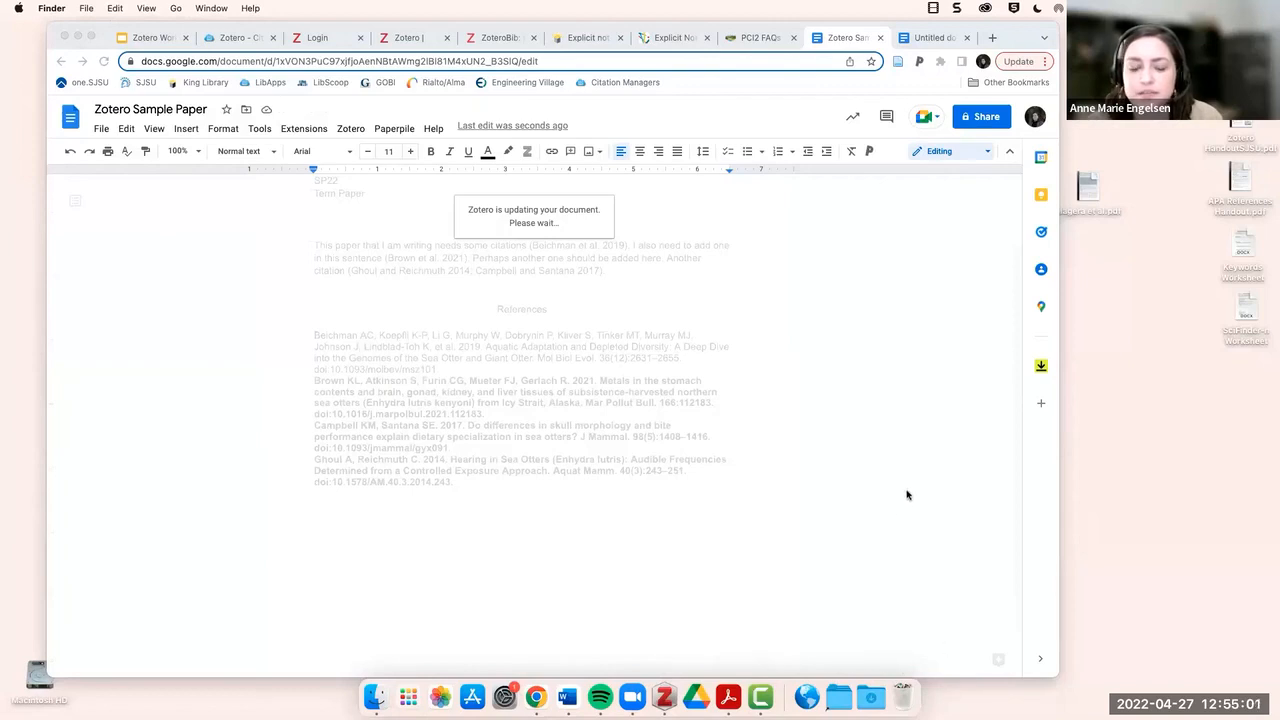
left_click(664, 697)
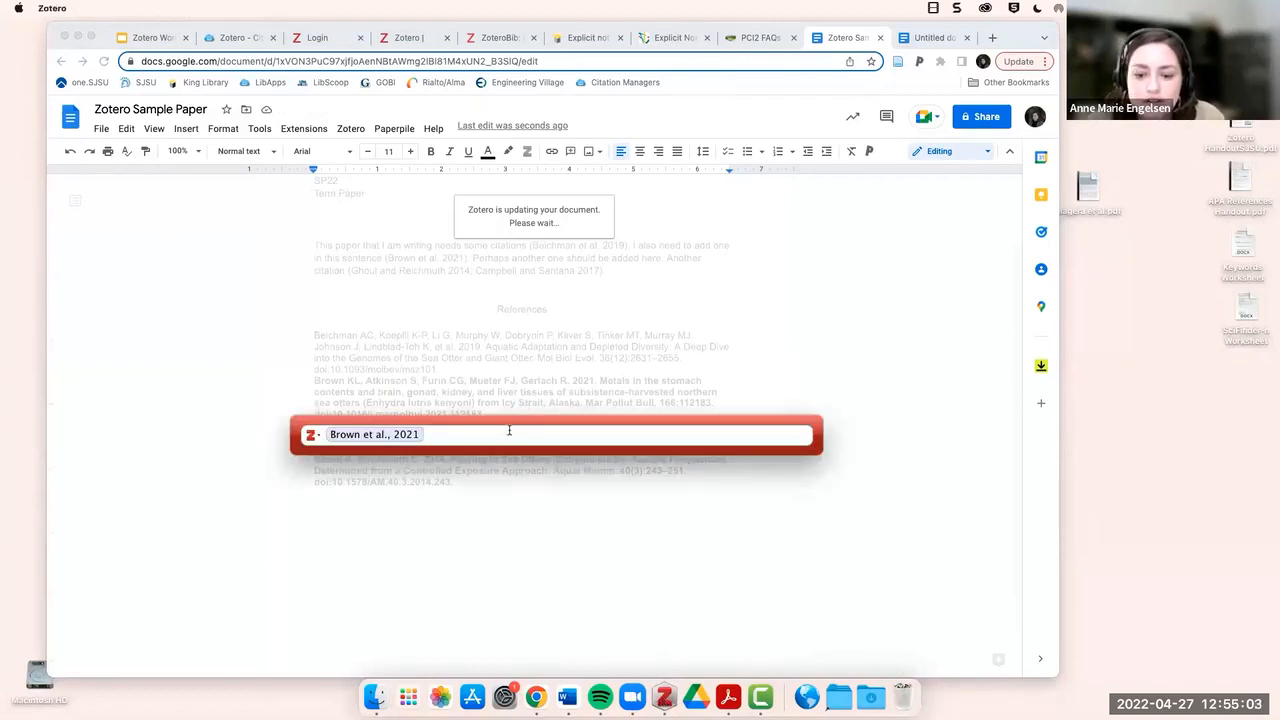
key("Return")
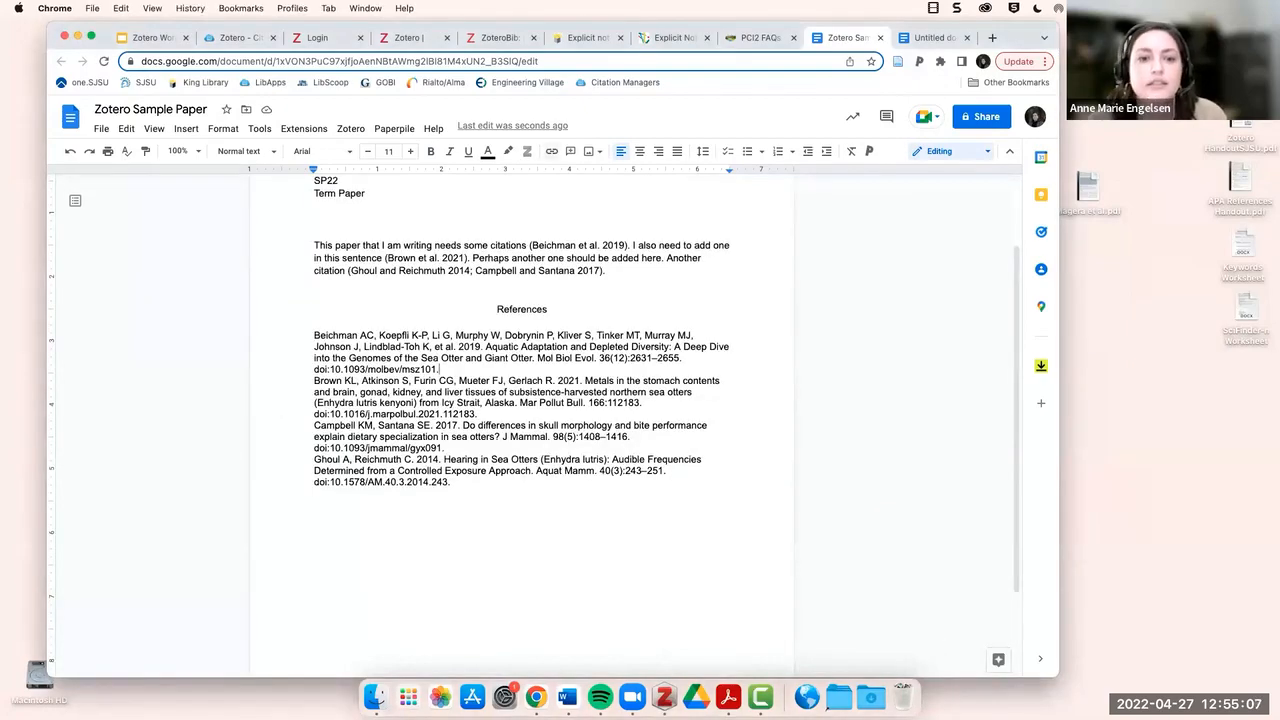
left_click(350, 129)
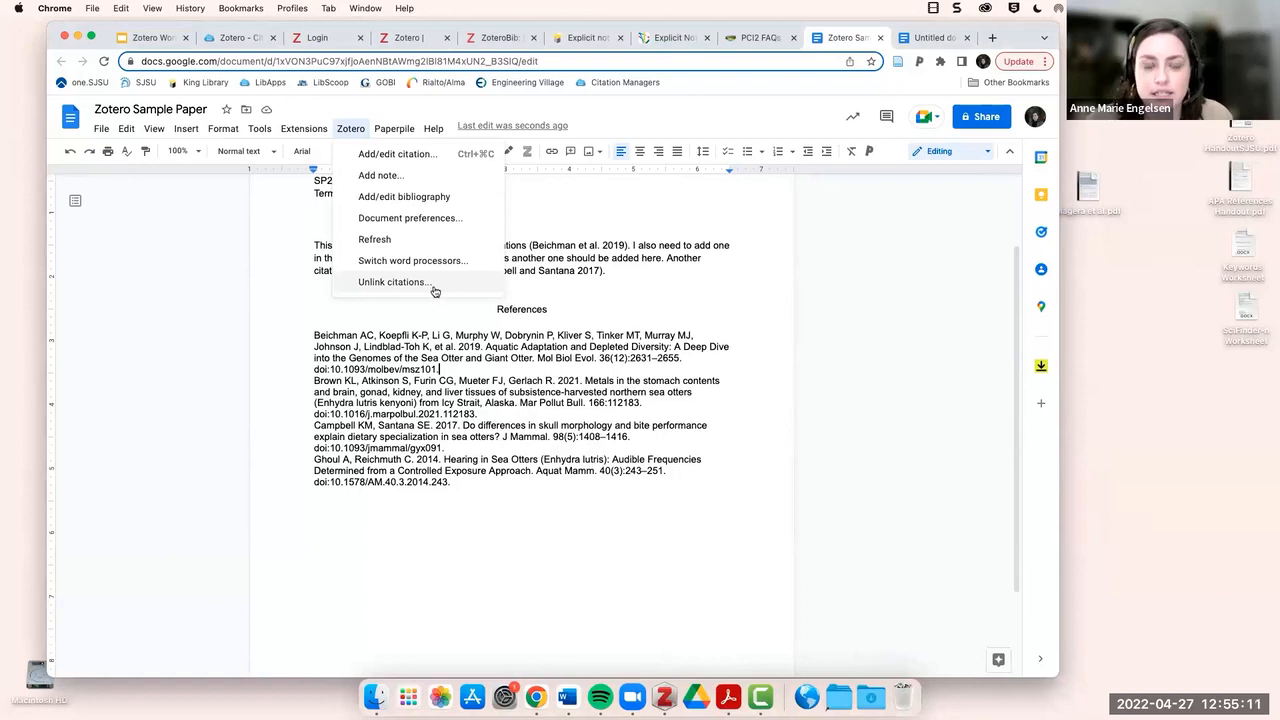
left_click(872, 300)
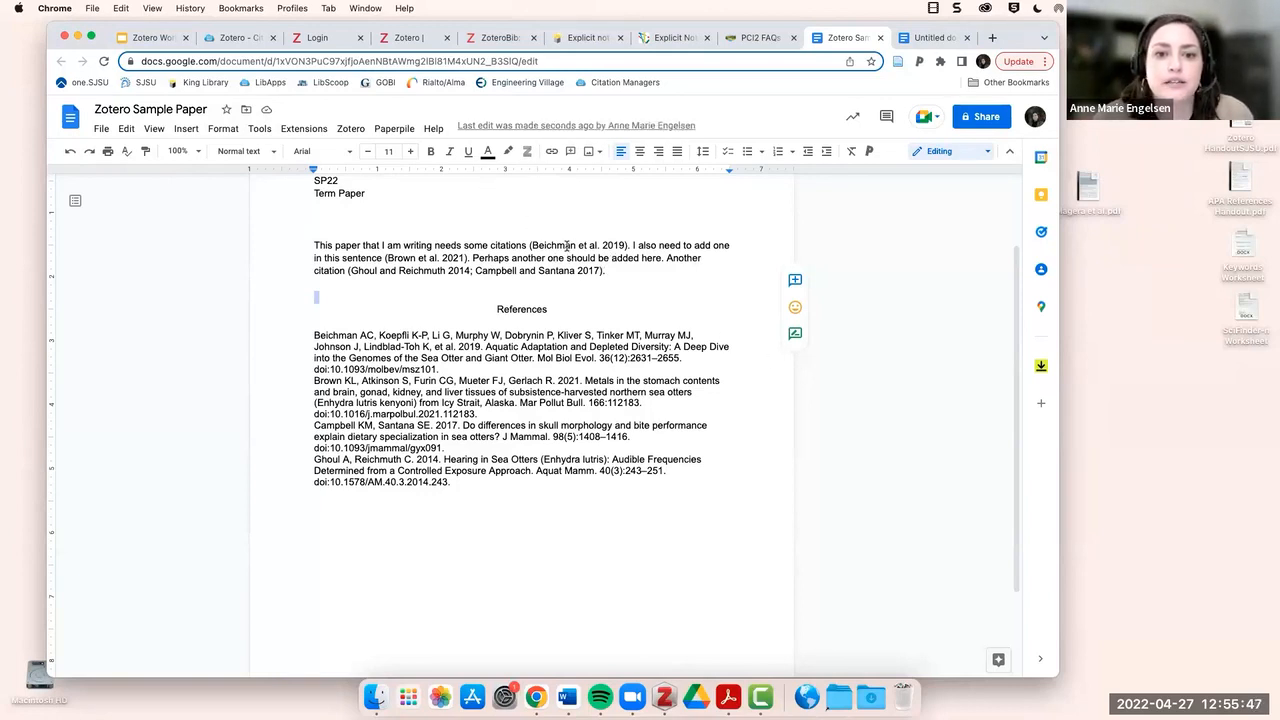
Open the 2019 citation in the first sentence for editing with Zotero.
right_click(549, 247)
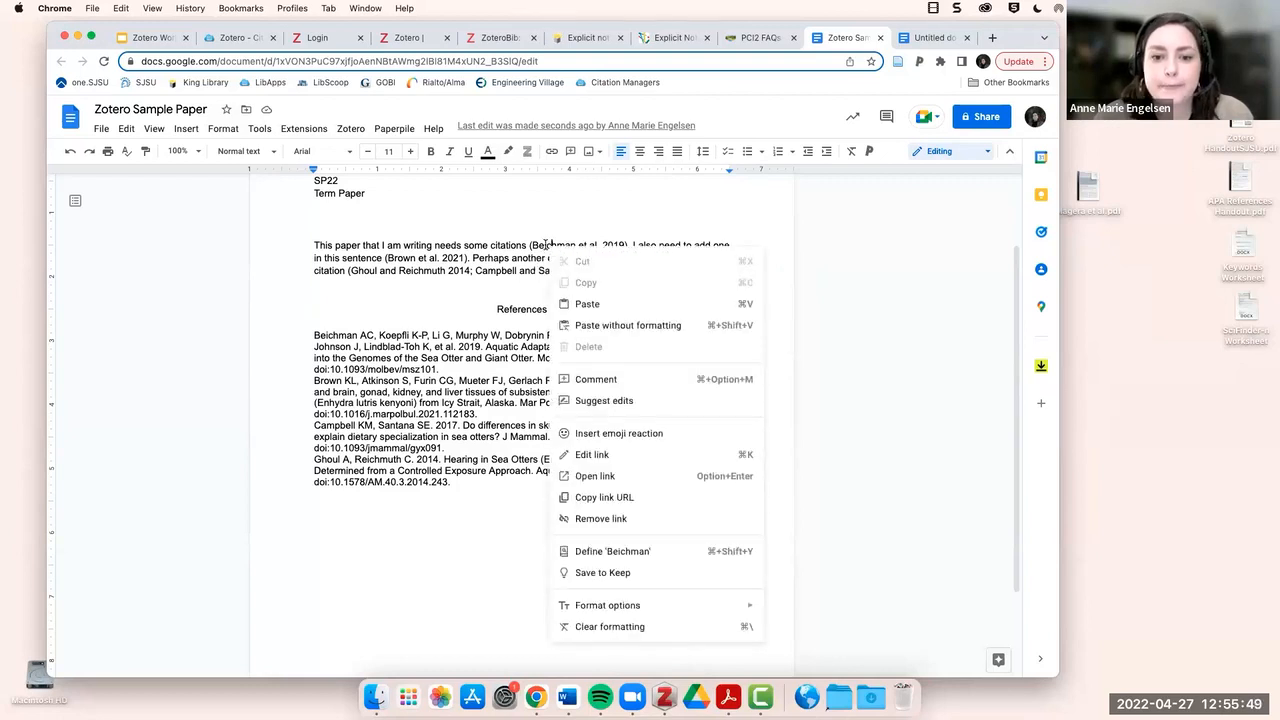
left_click(535, 246)
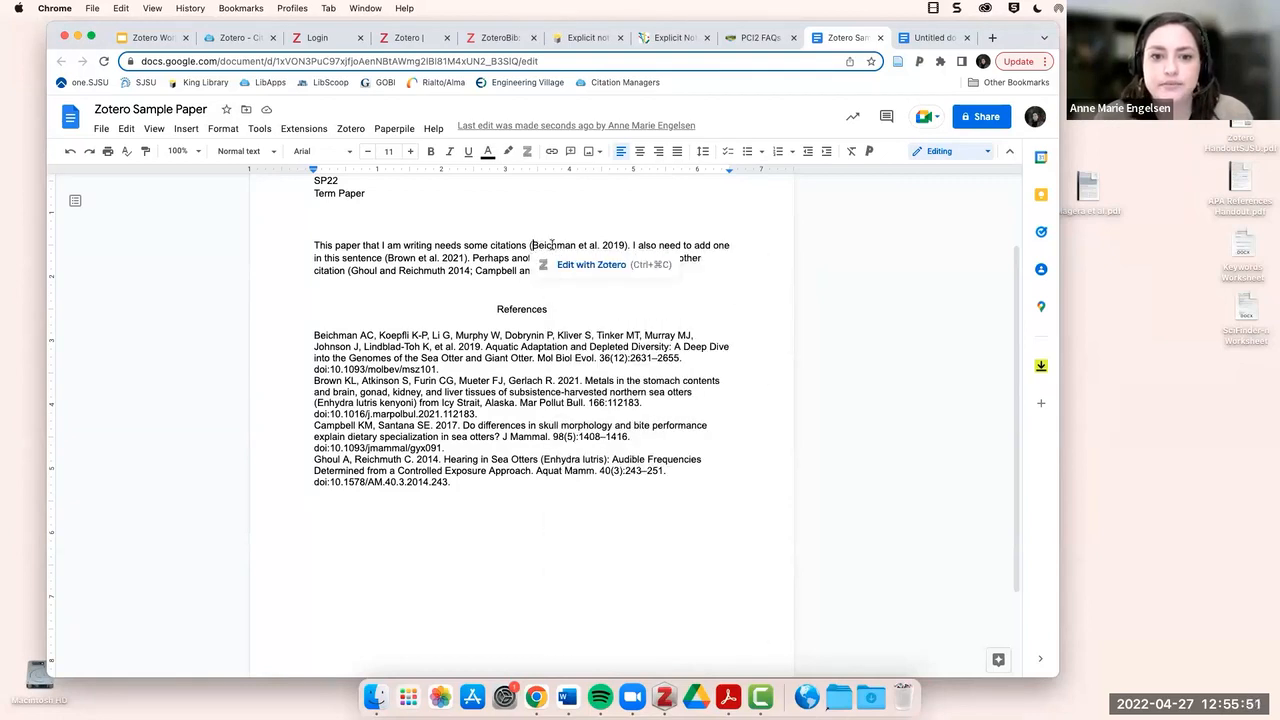
left_click(351, 131)
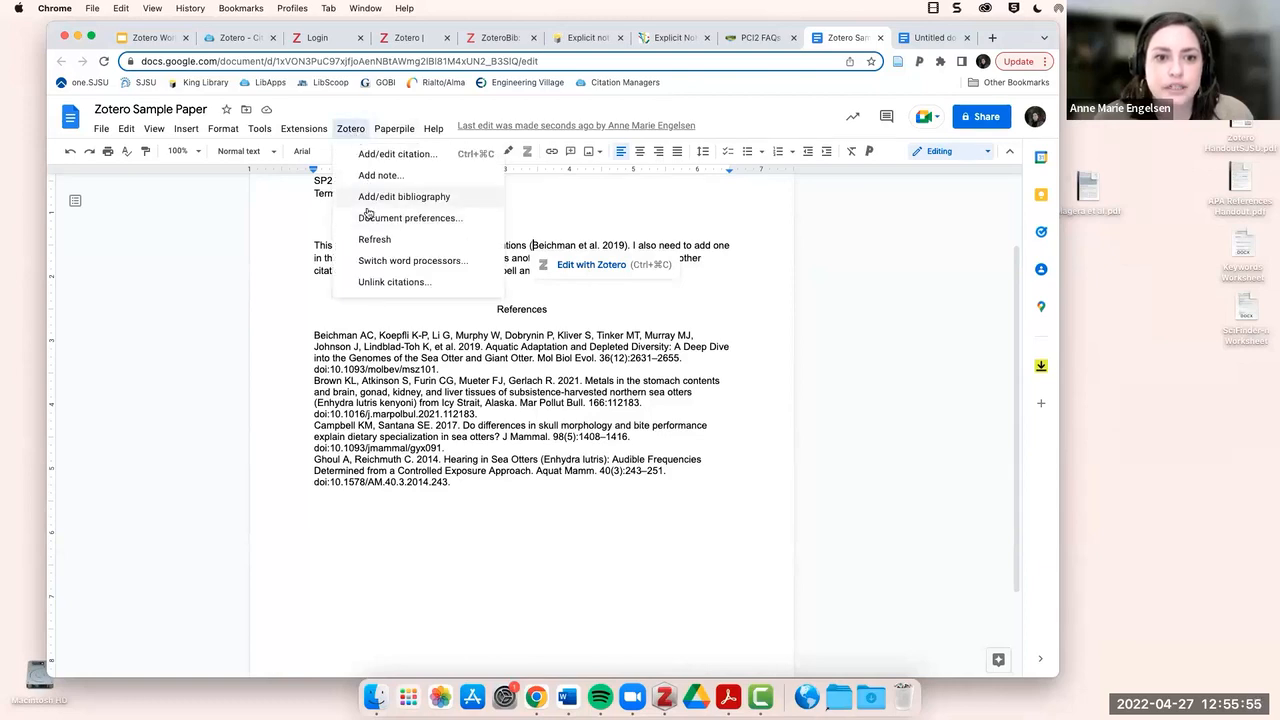
left_click(403, 157)
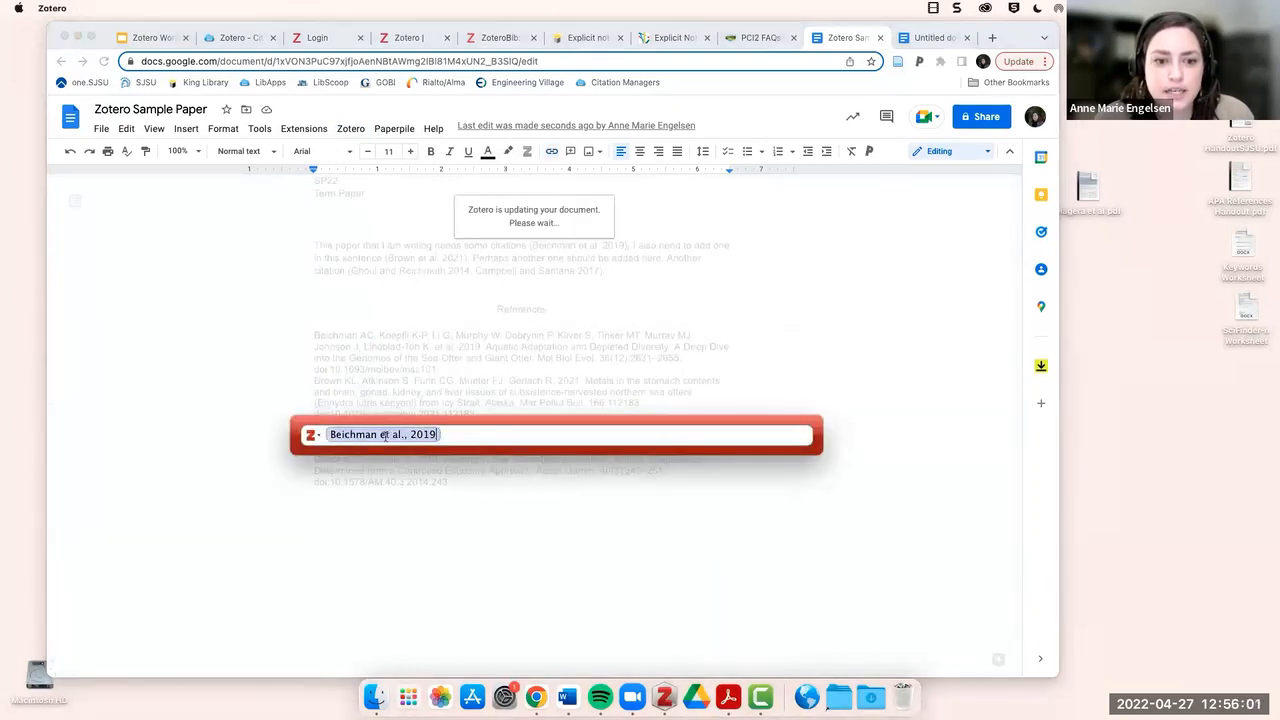
left_click(659, 304)
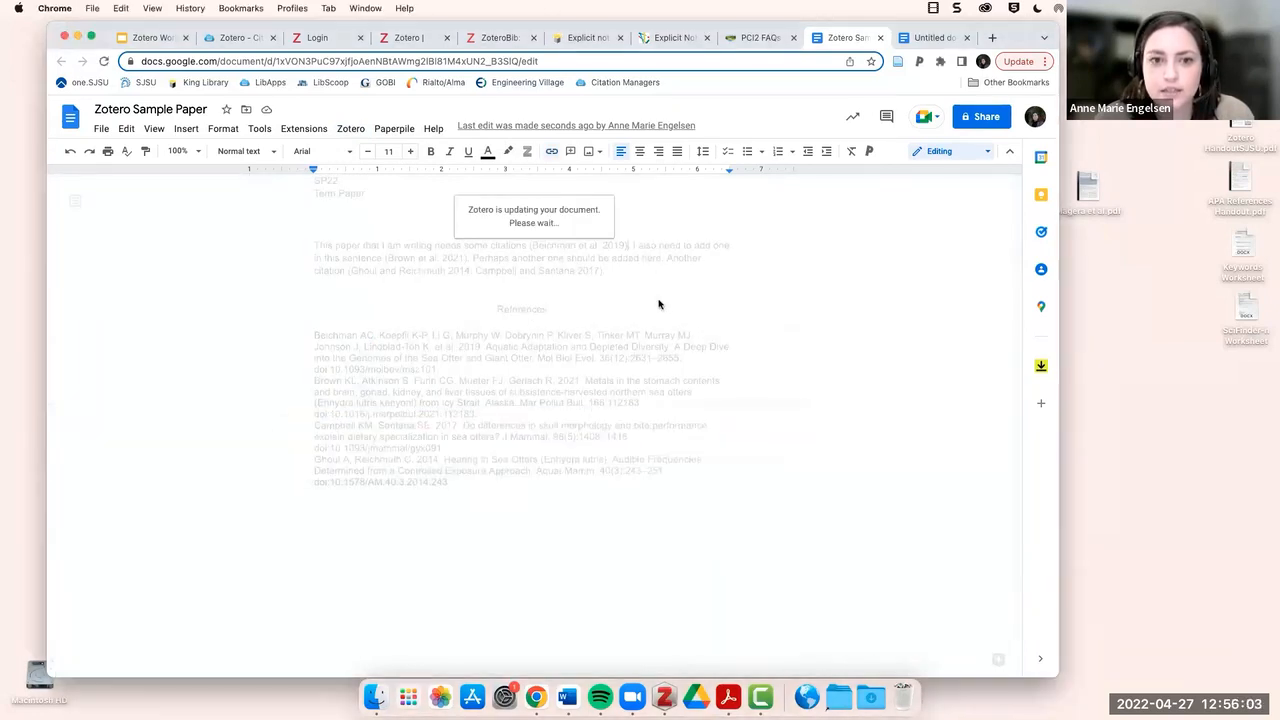
left_click(351, 129)
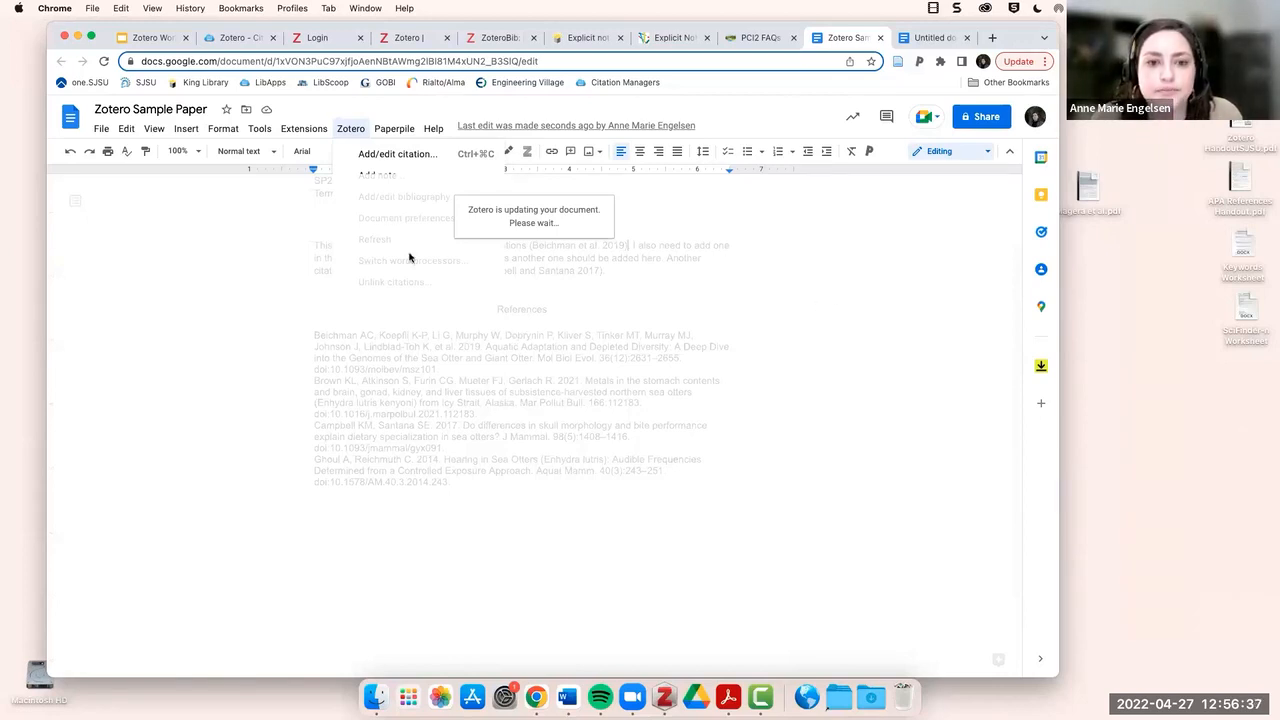
left_click(356, 131)
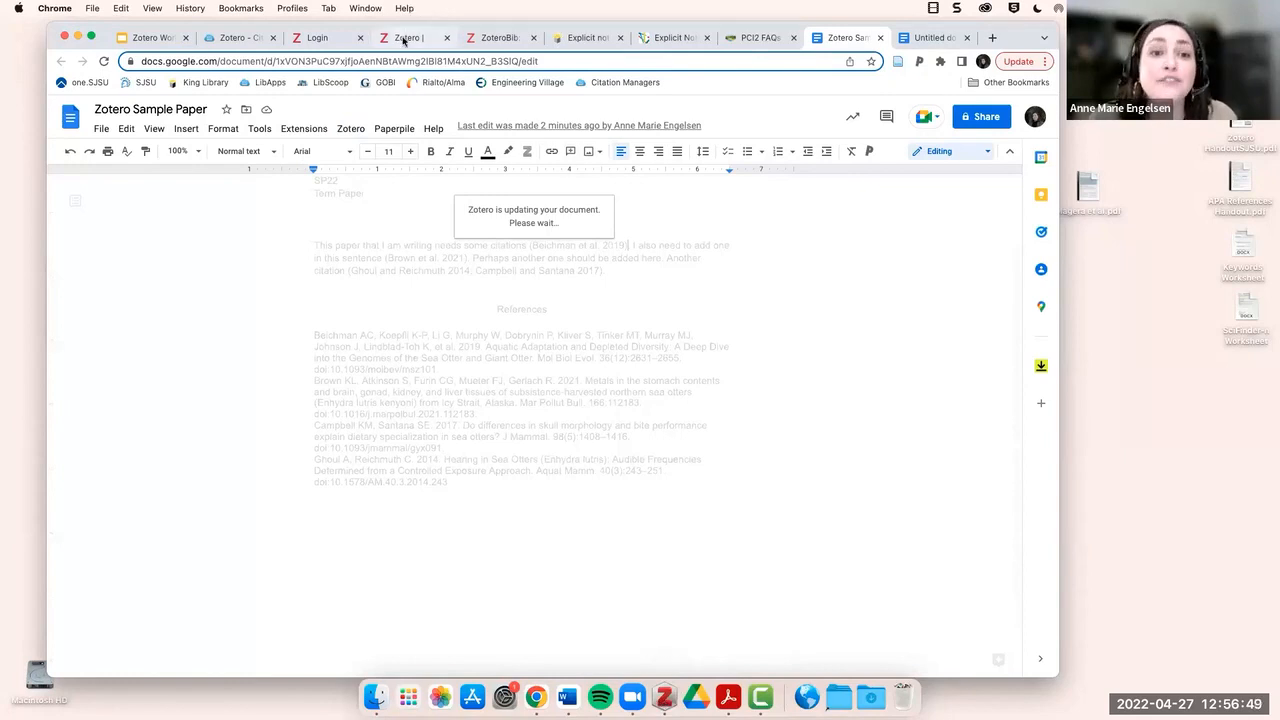
Preview the 2017 reference's in-text citation in ZoteroBib with the author omitted, and close the preview without copying it.
left_click(497, 37)
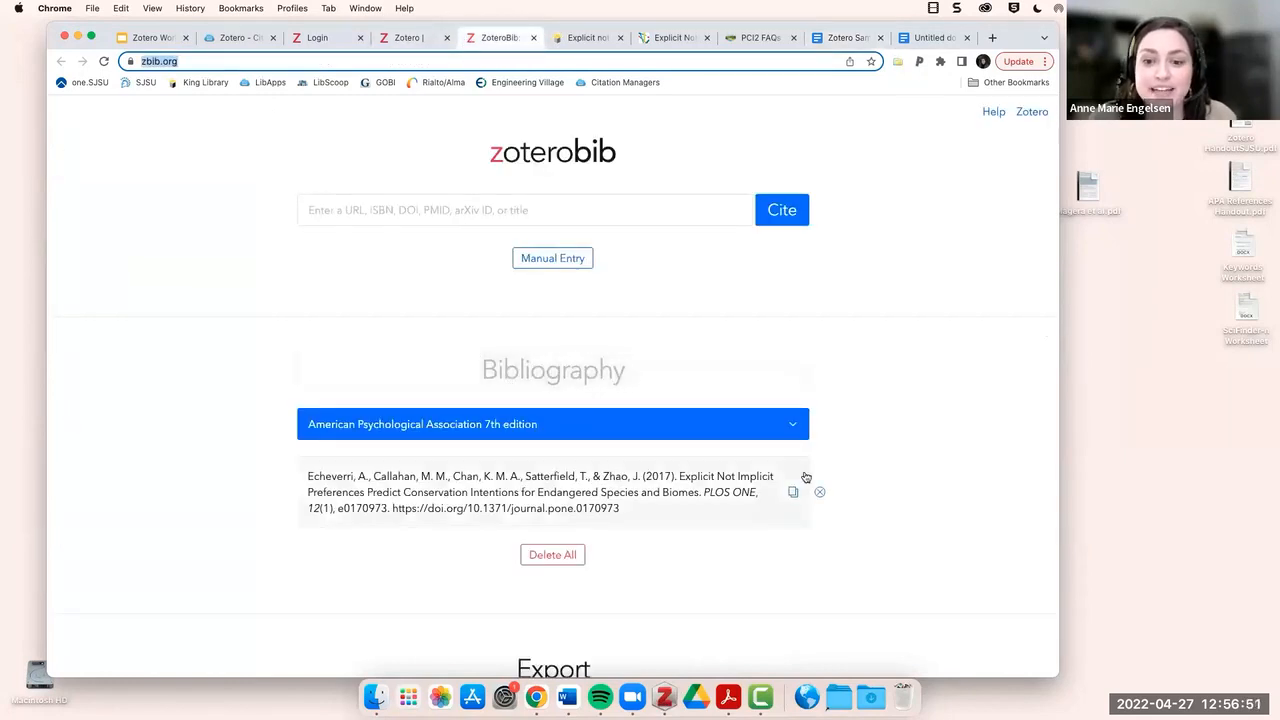
scroll(820, 489, "down", 1)
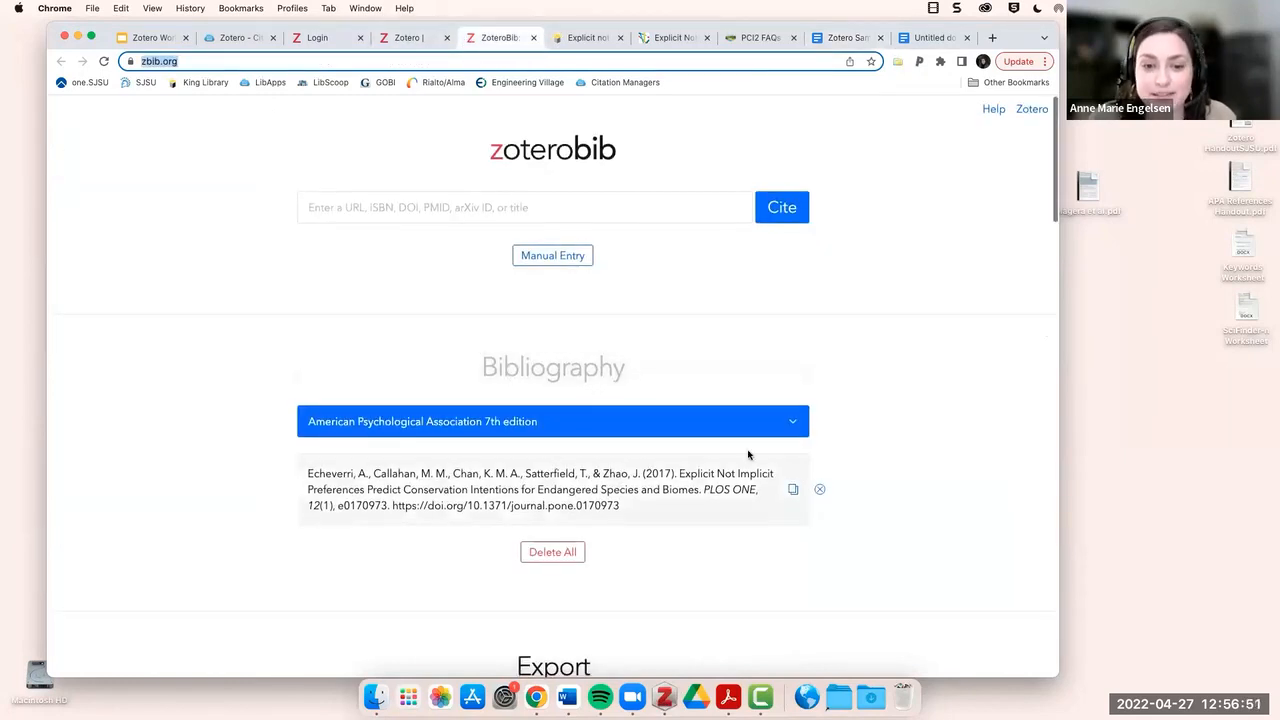
left_click(790, 489)
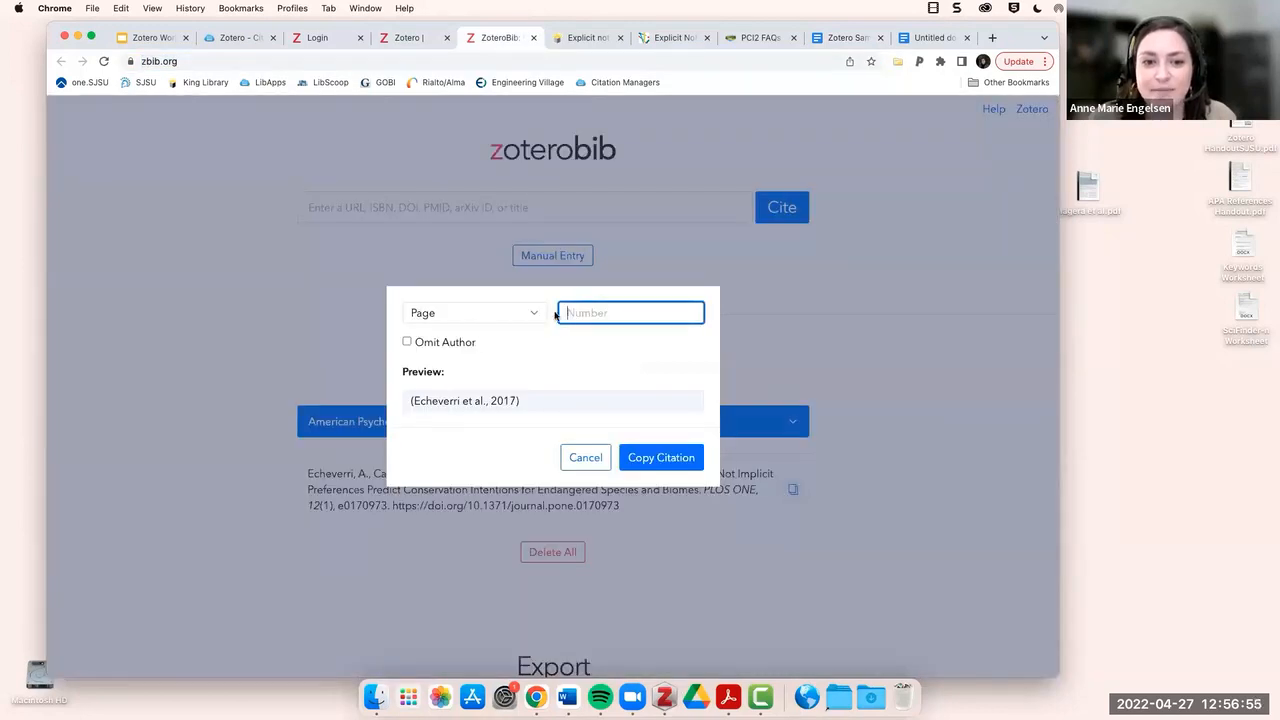
left_click(407, 342)
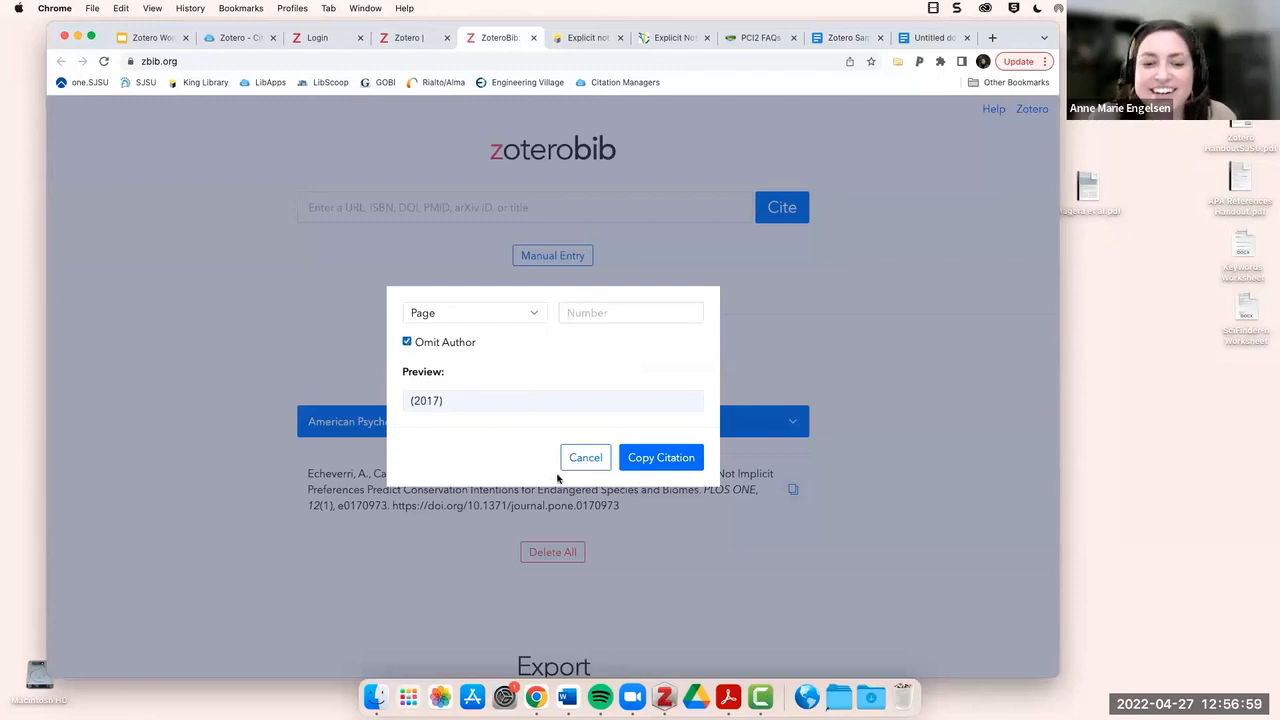
left_click(595, 458)
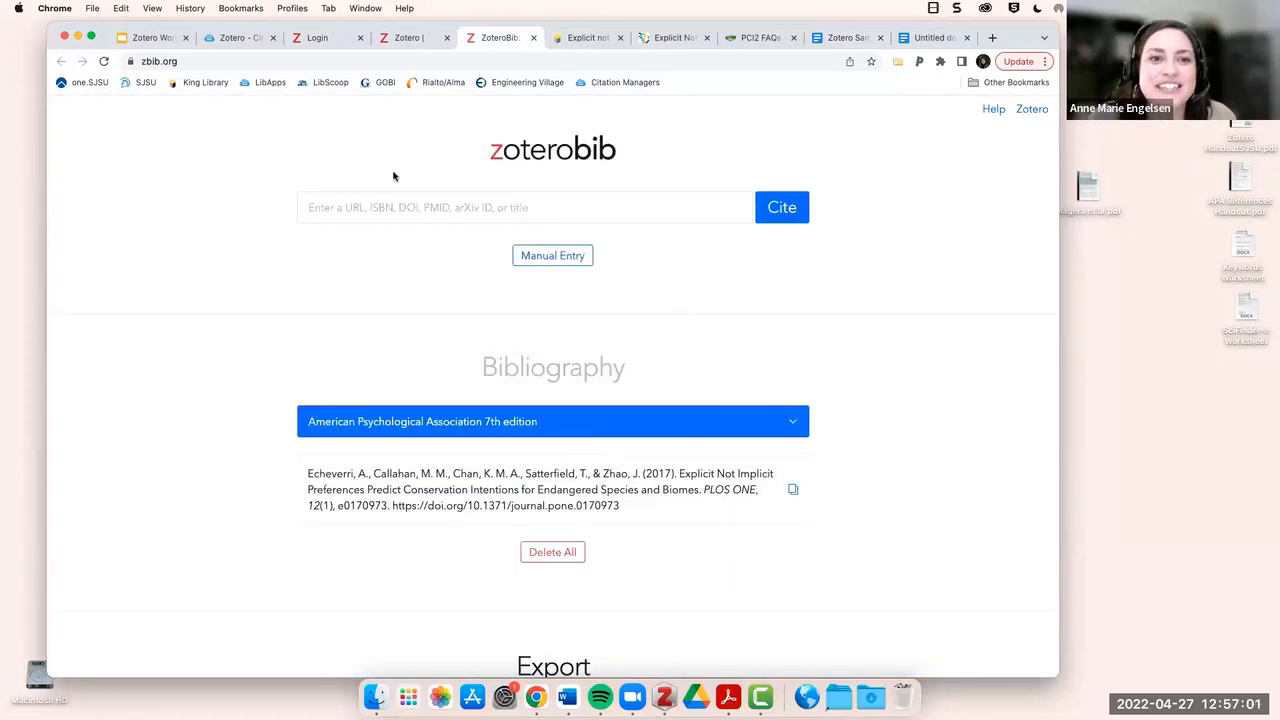
Return to the sample paper and accept the existing source of the open 2019 citation in Zotero.
left_click(840, 38)
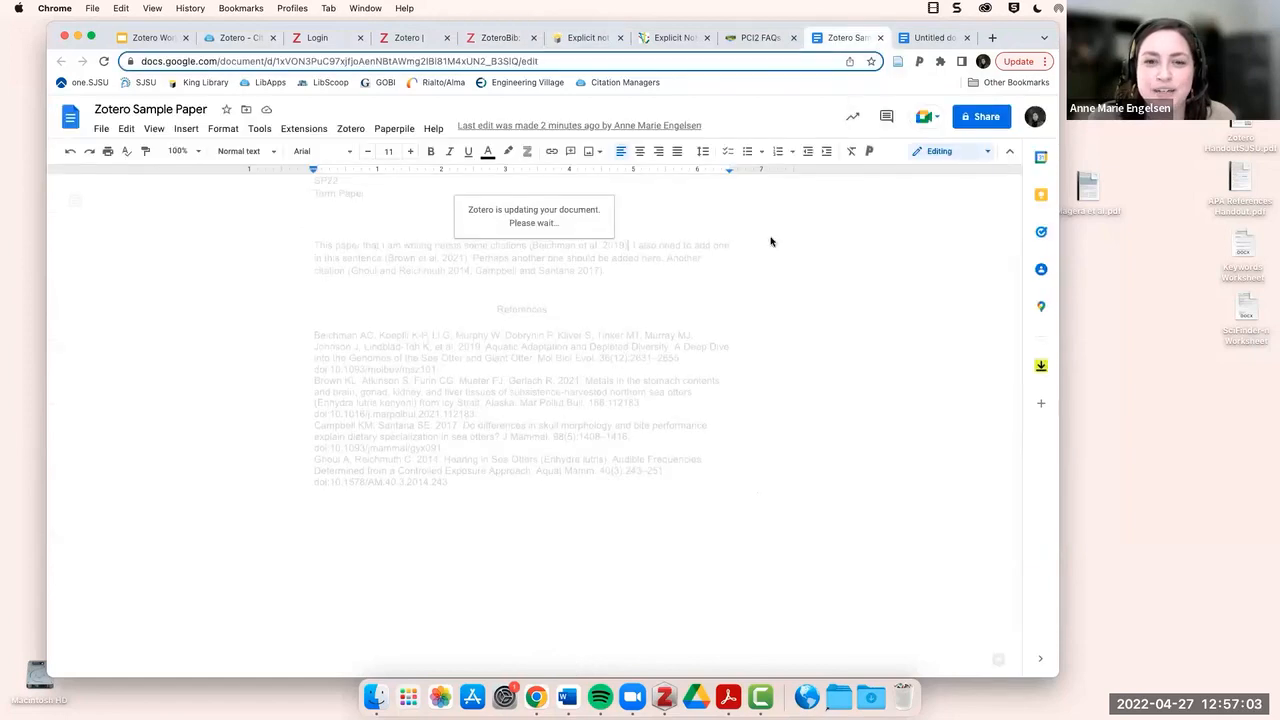
left_click(664, 697)
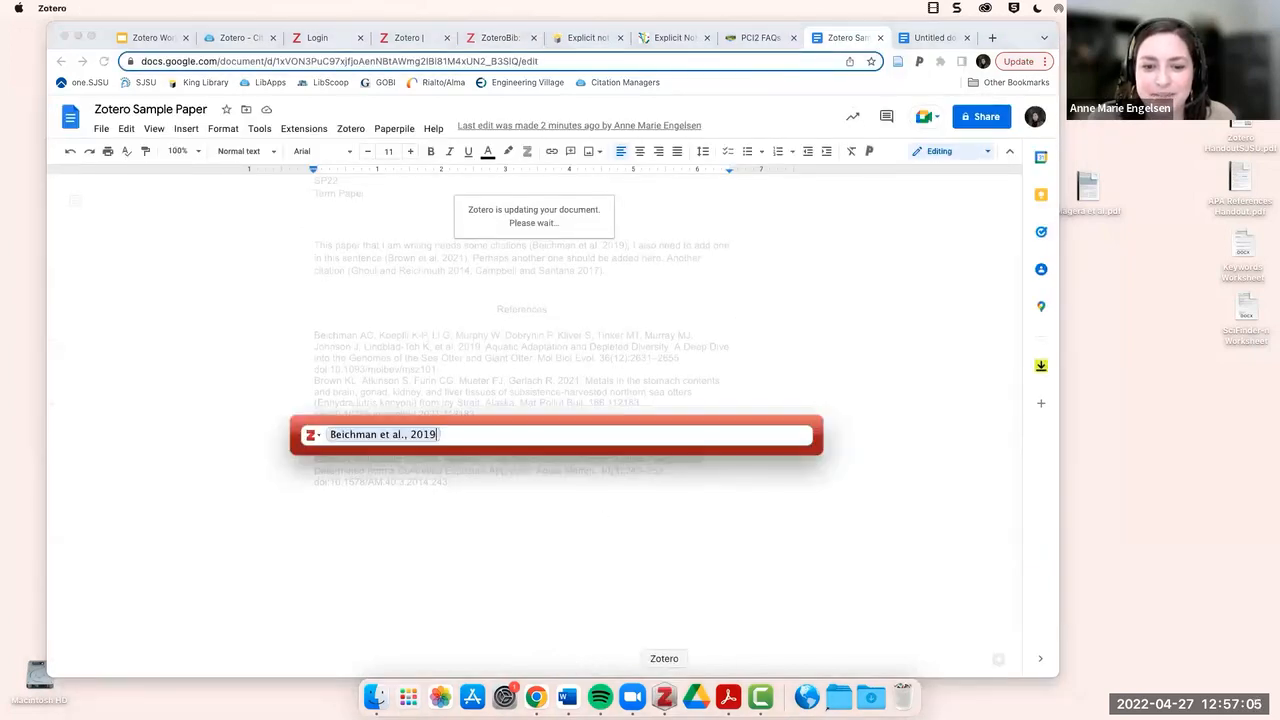
key("Return")
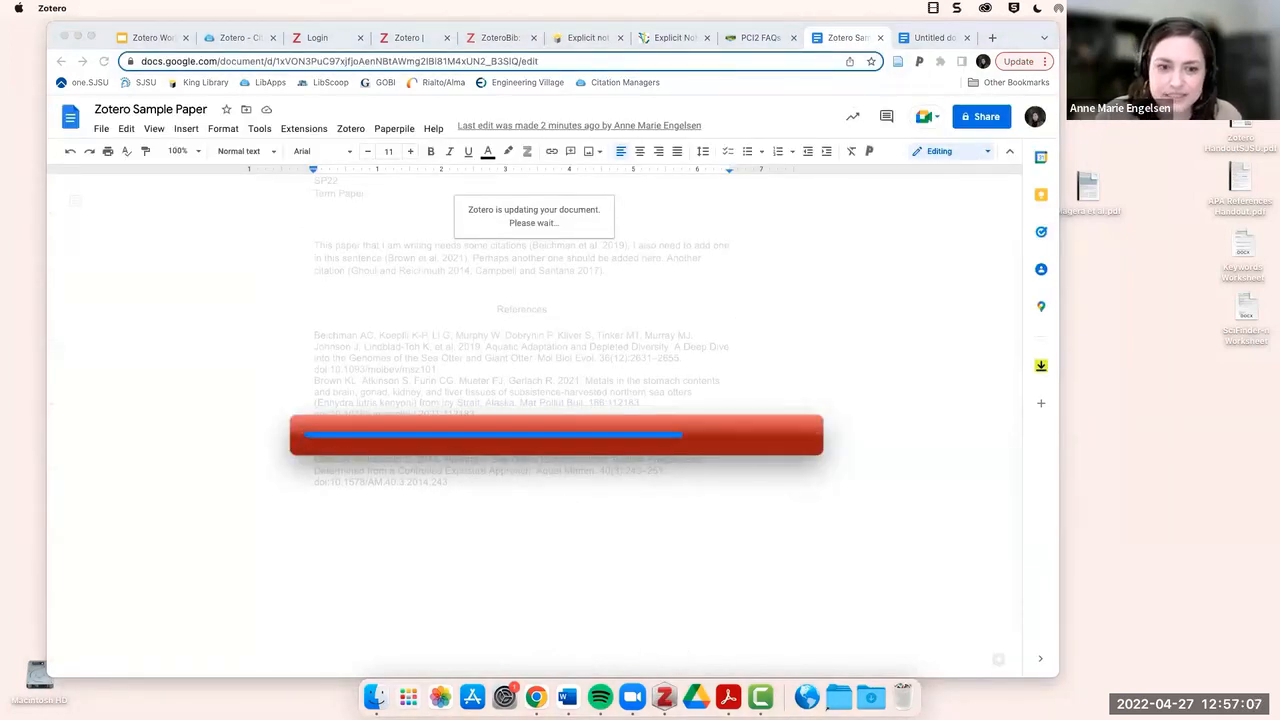
Review the sample paper's Zotero document preferences, including citation style and journal abbreviations, and leave them without applying changes.
left_click(347, 130)
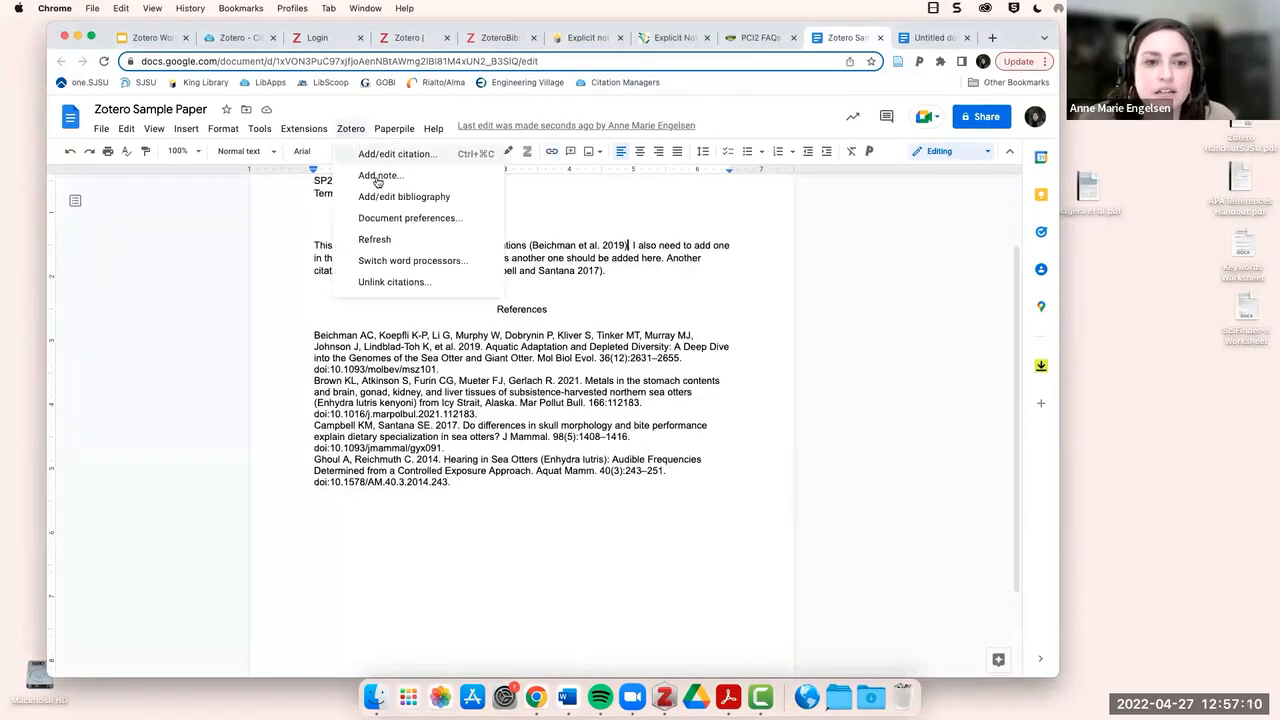
left_click(425, 218)
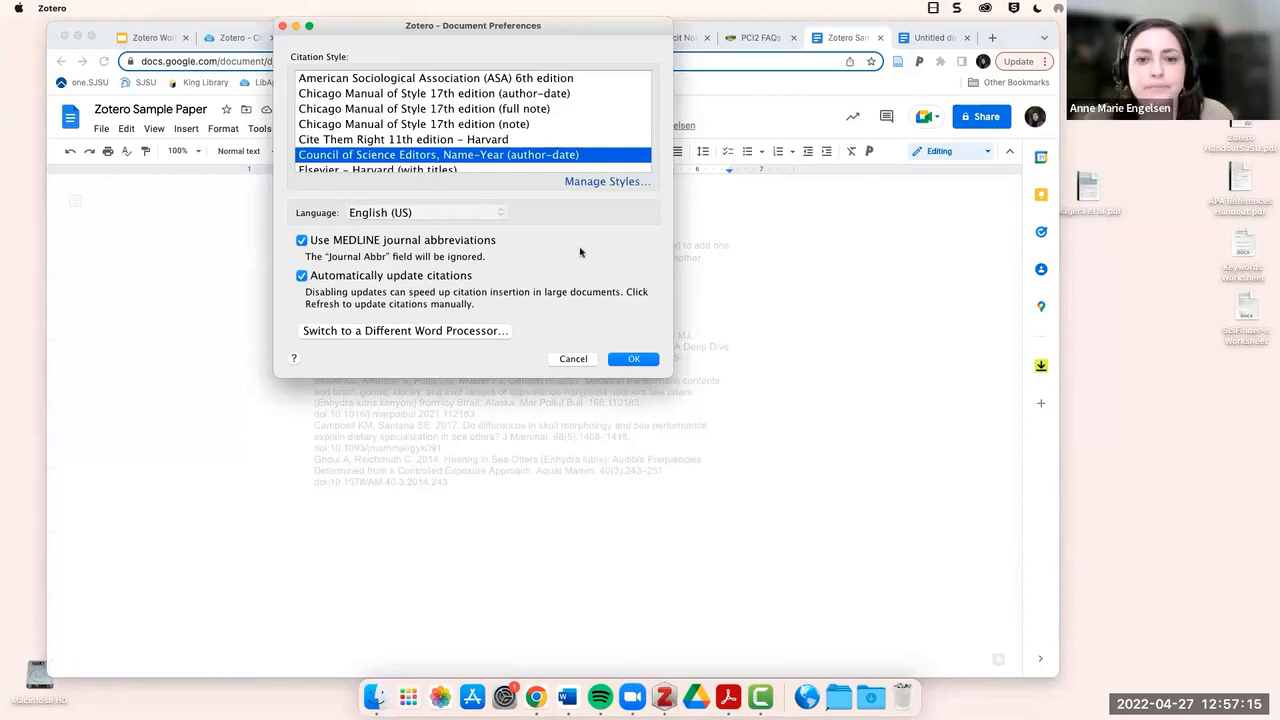
left_click(562, 362)
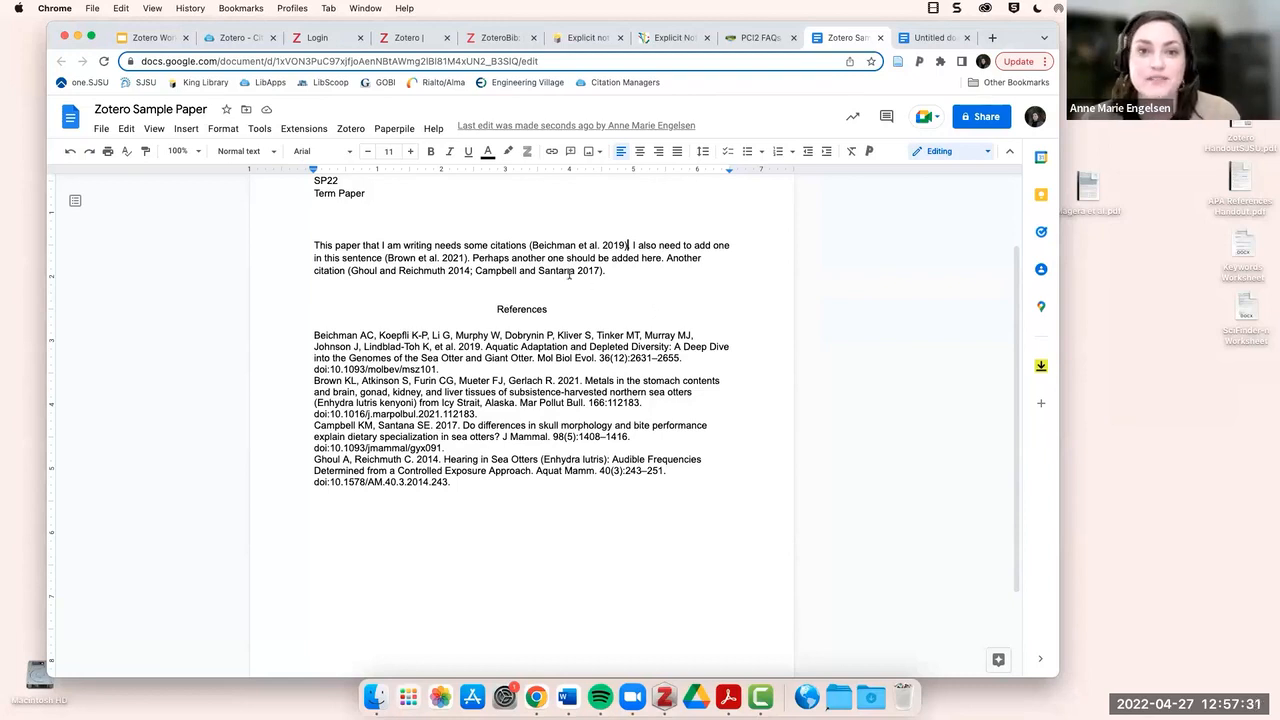
Switch to the Zotero workshop slides and advance past citing in Microsoft Word to the slide on getting help with Zotero.
left_click(145, 38)
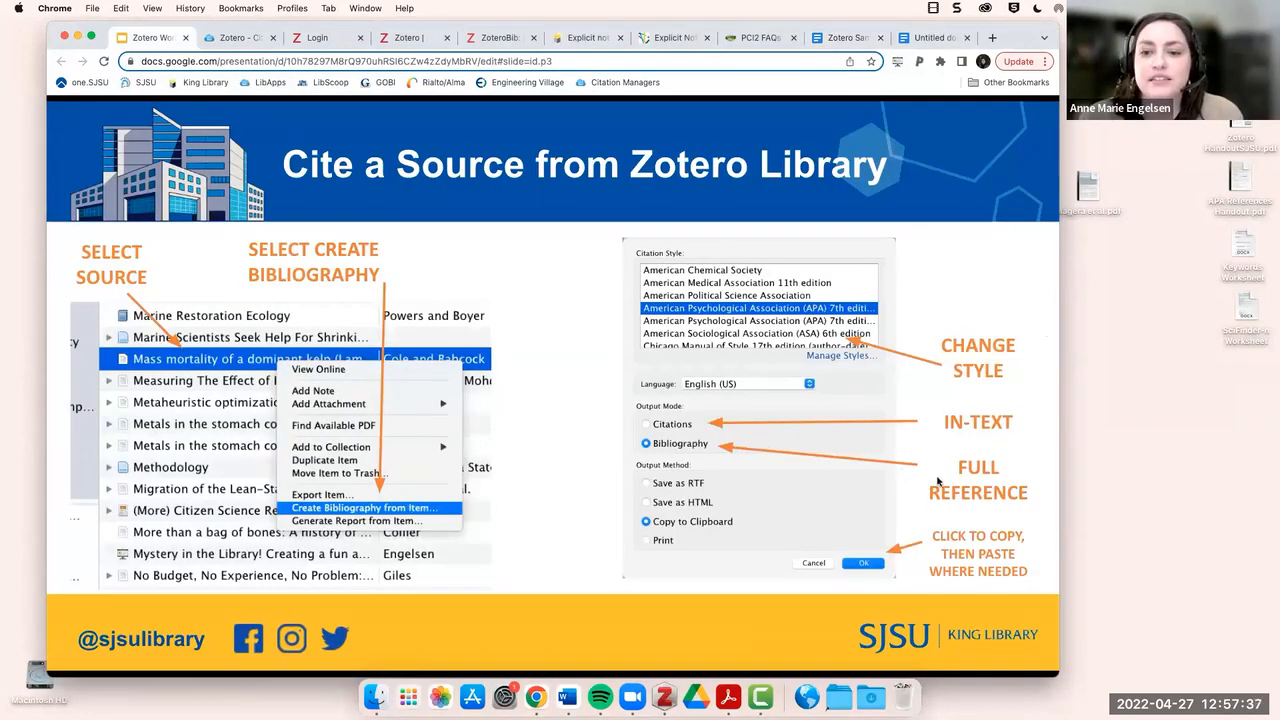
key("Down")
key("Down")
key("Down")
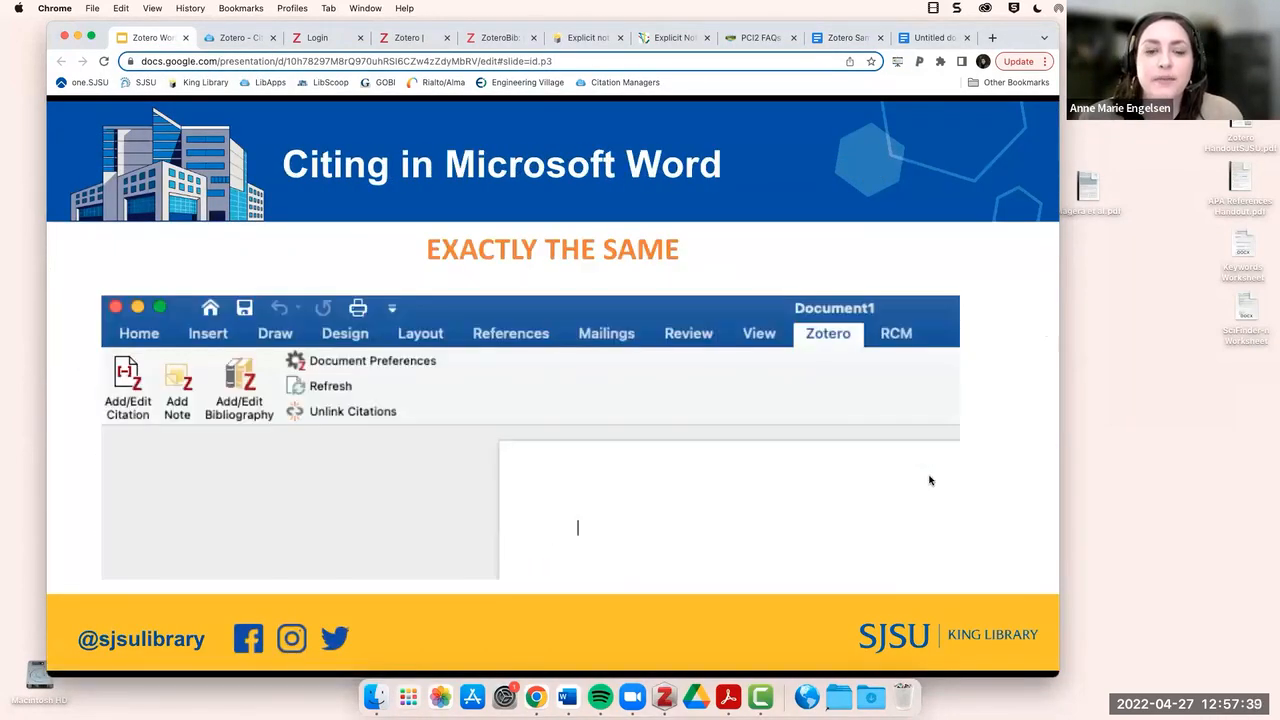
key("Down")
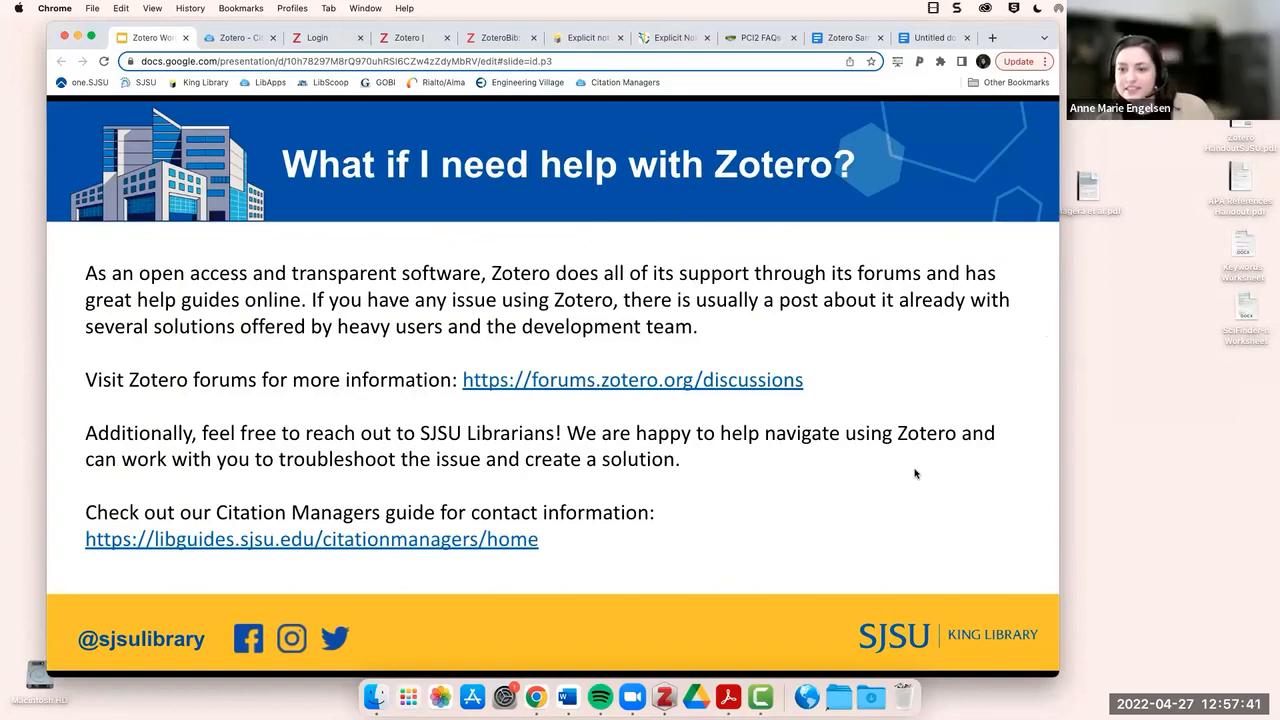